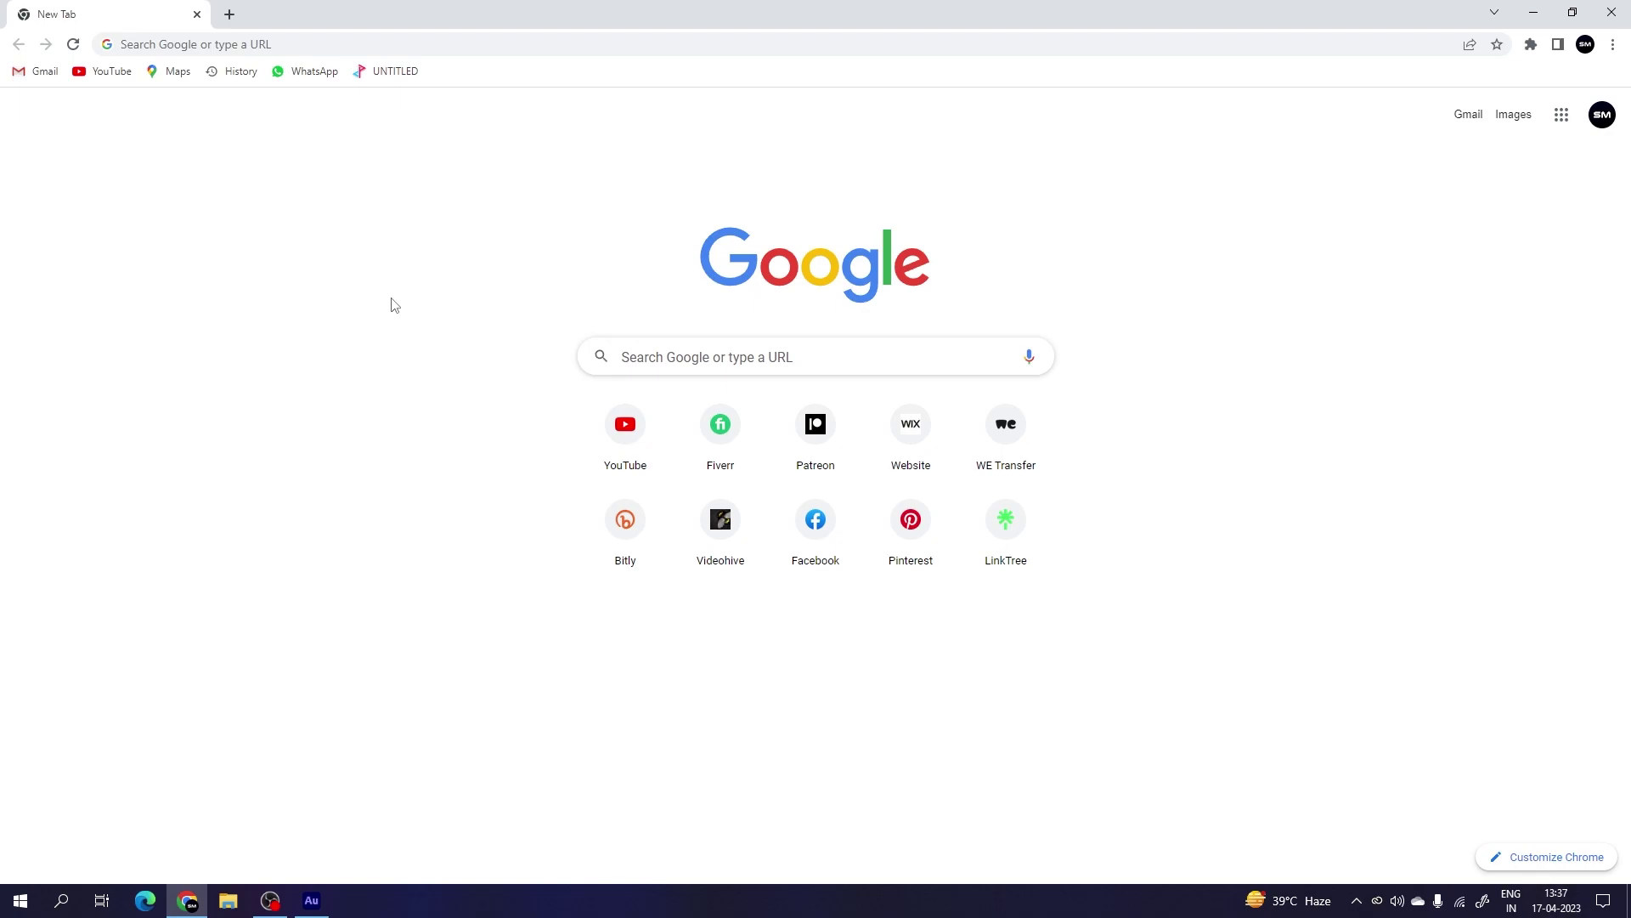
Step: Search Google for pixcap and open the PixCap 3D design website
{"action": "left_click", "coordinate": [684, 350]}
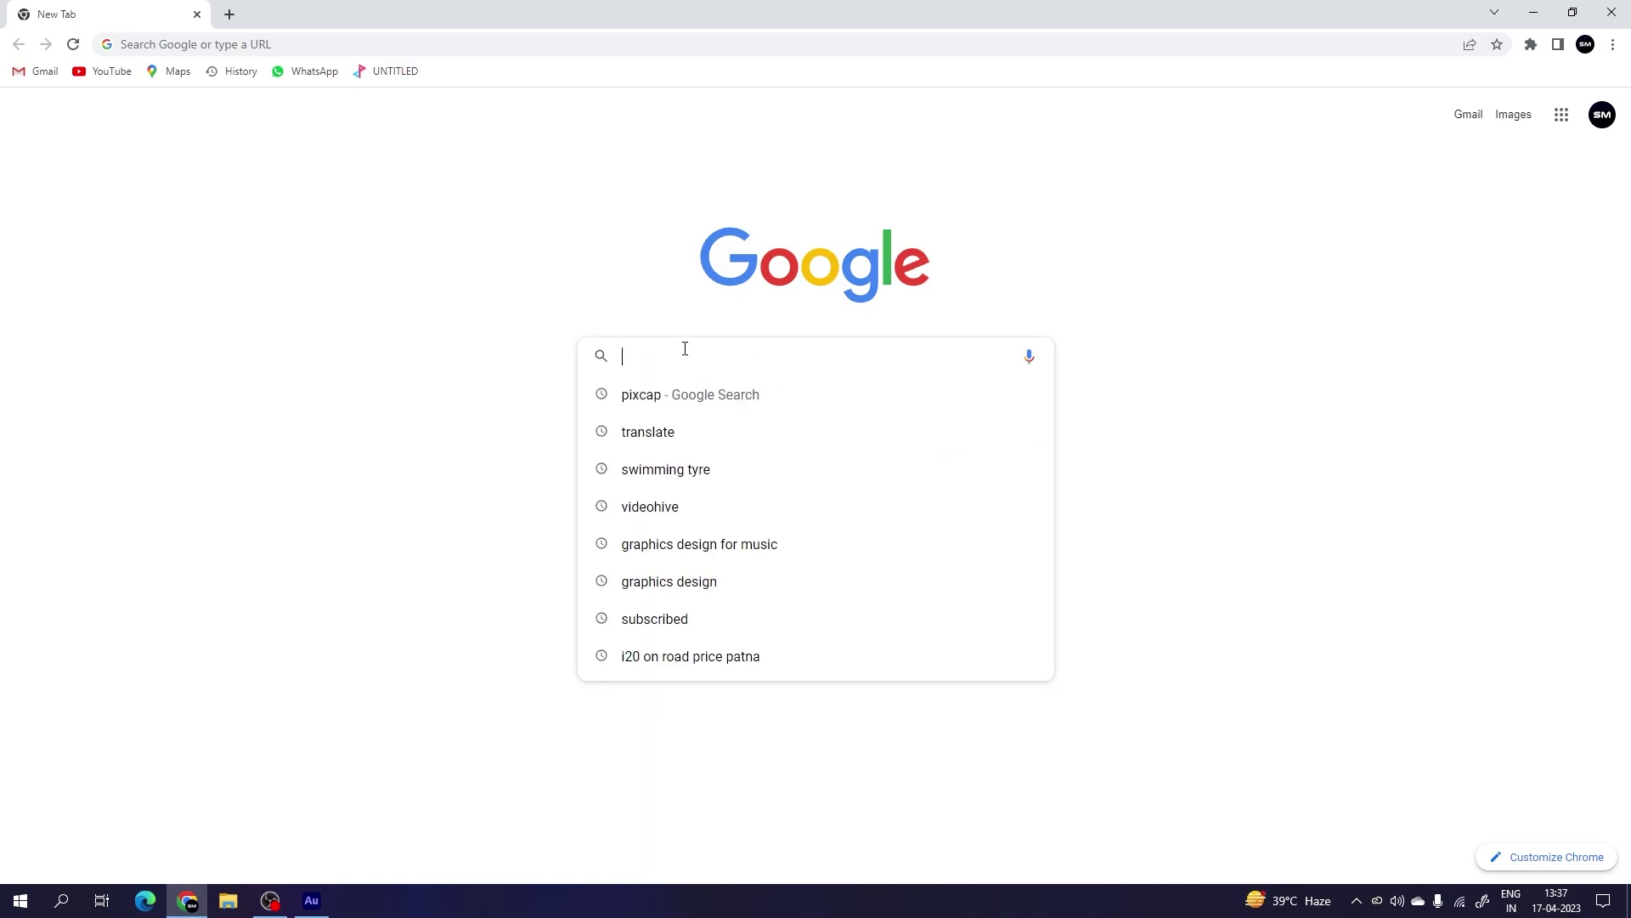
{"action": "type", "text": "pixcap"}
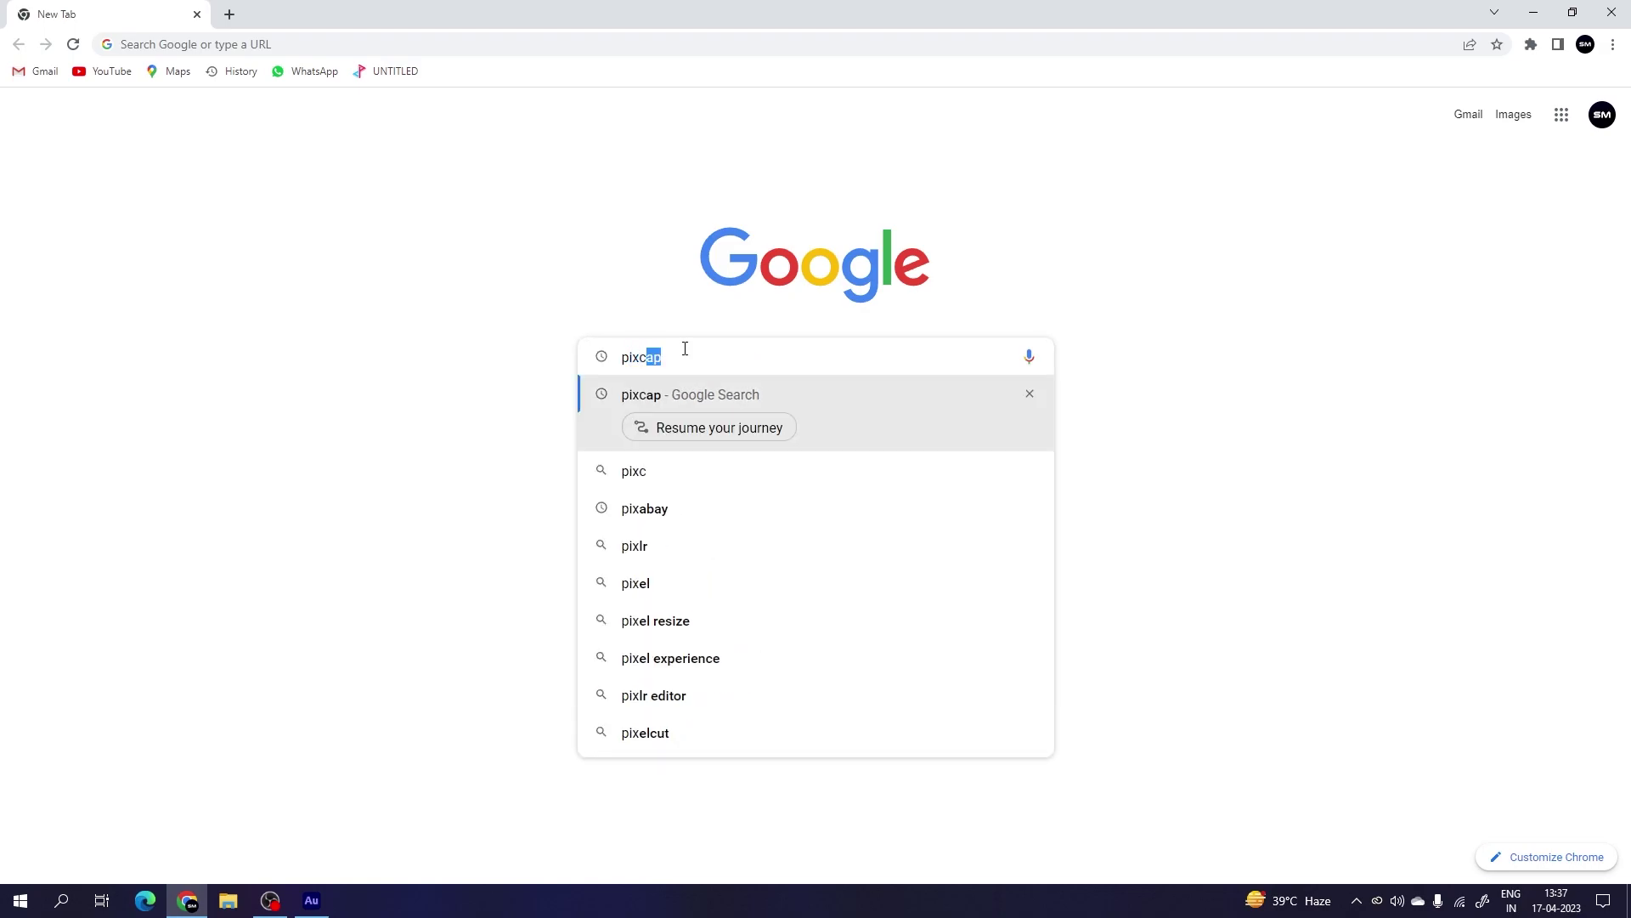
{"action": "key", "text": "Return"}
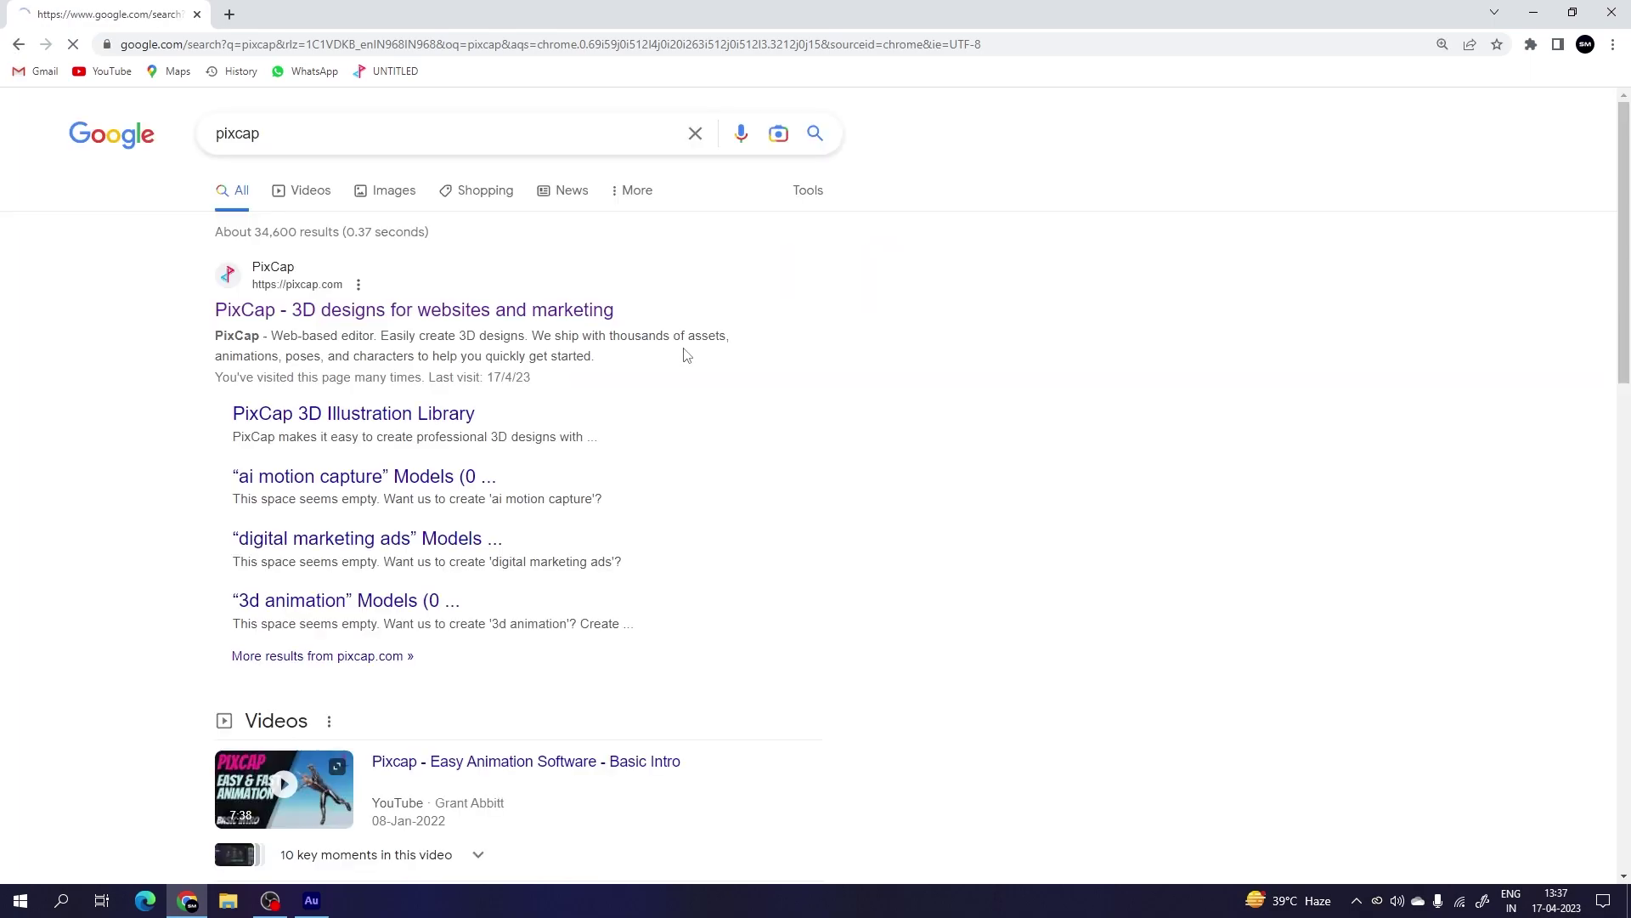
{"action": "left_click", "coordinate": [569, 316]}
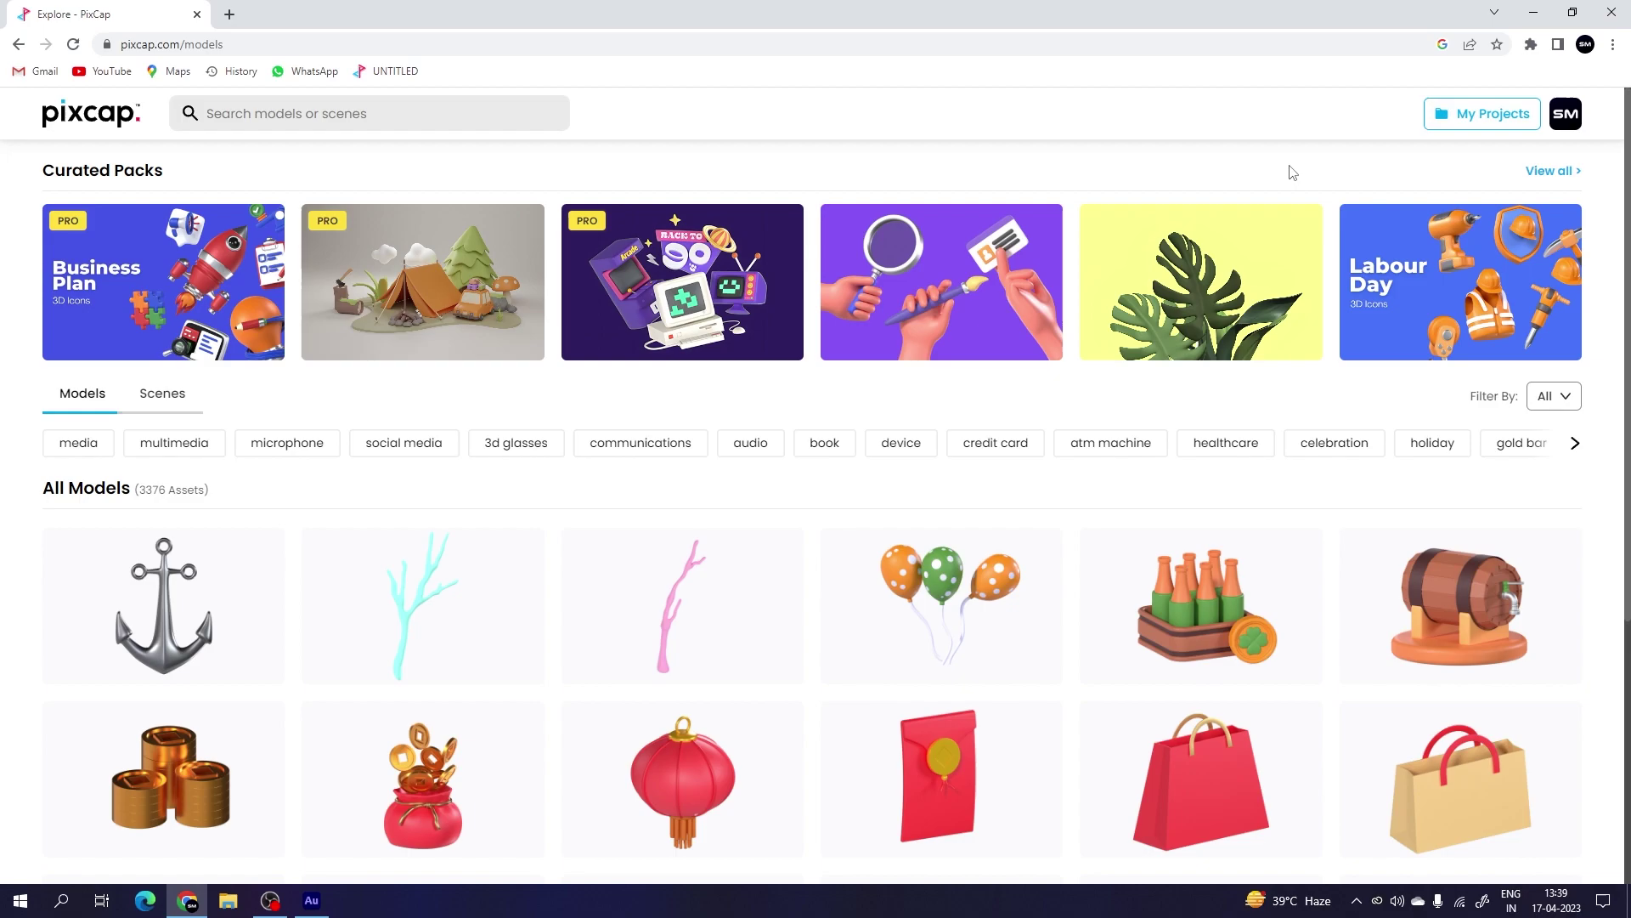
Step: Check the account options and browse the collection of 3D models
{"action": "left_click", "coordinate": [1568, 119]}
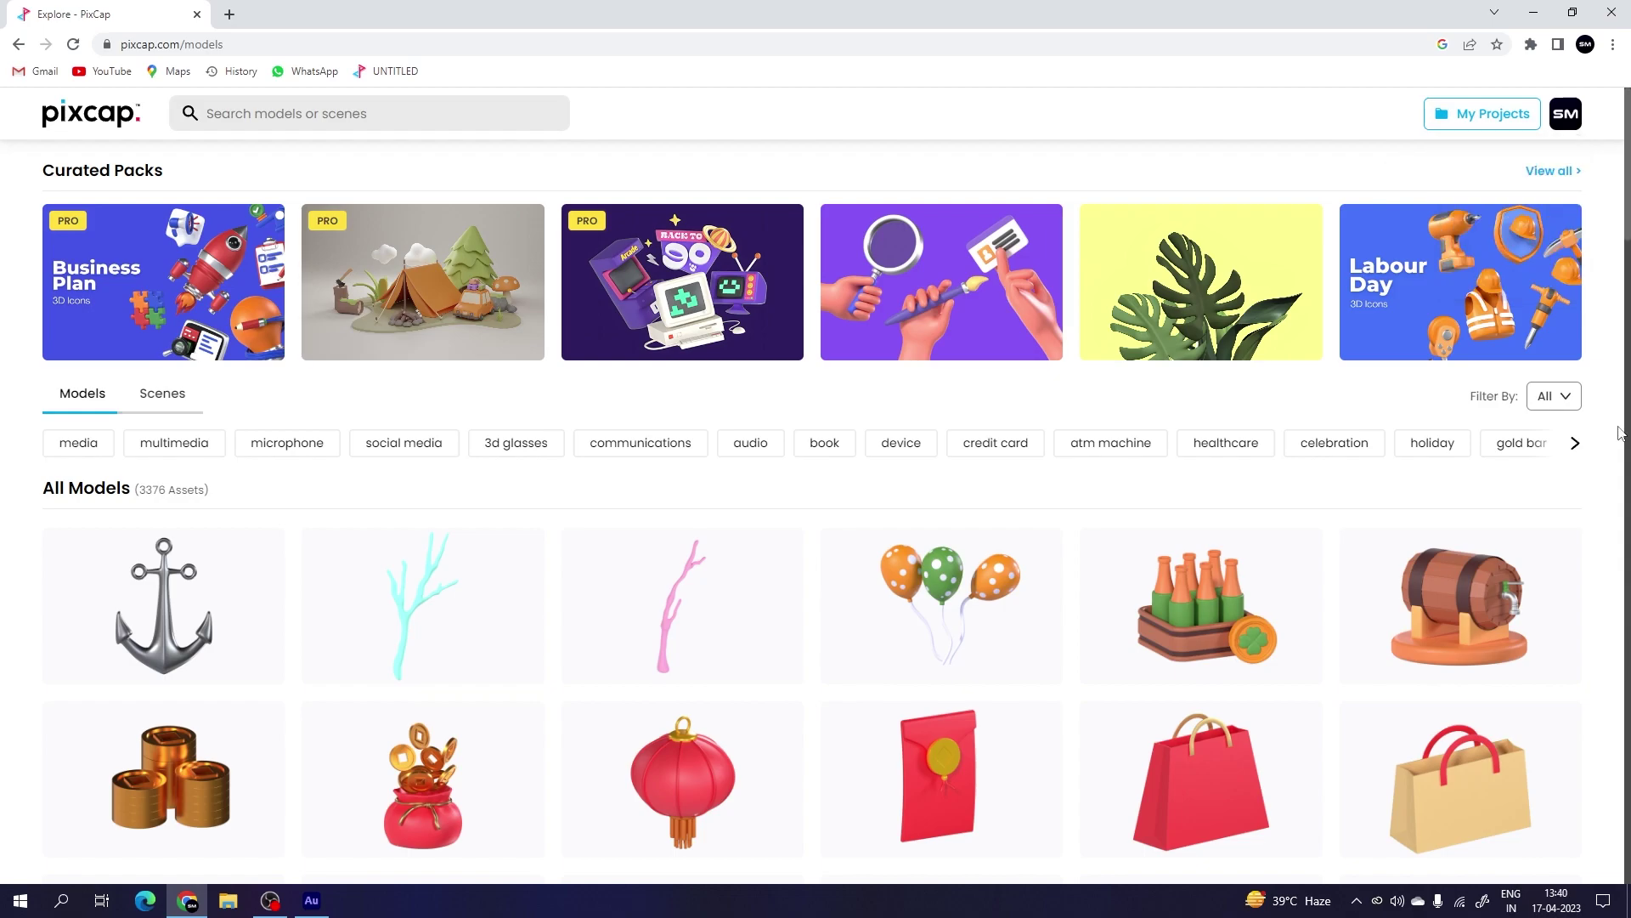
{"action": "scroll", "coordinate": [1621, 433], "scroll_direction": "down", "scroll_amount": 12}
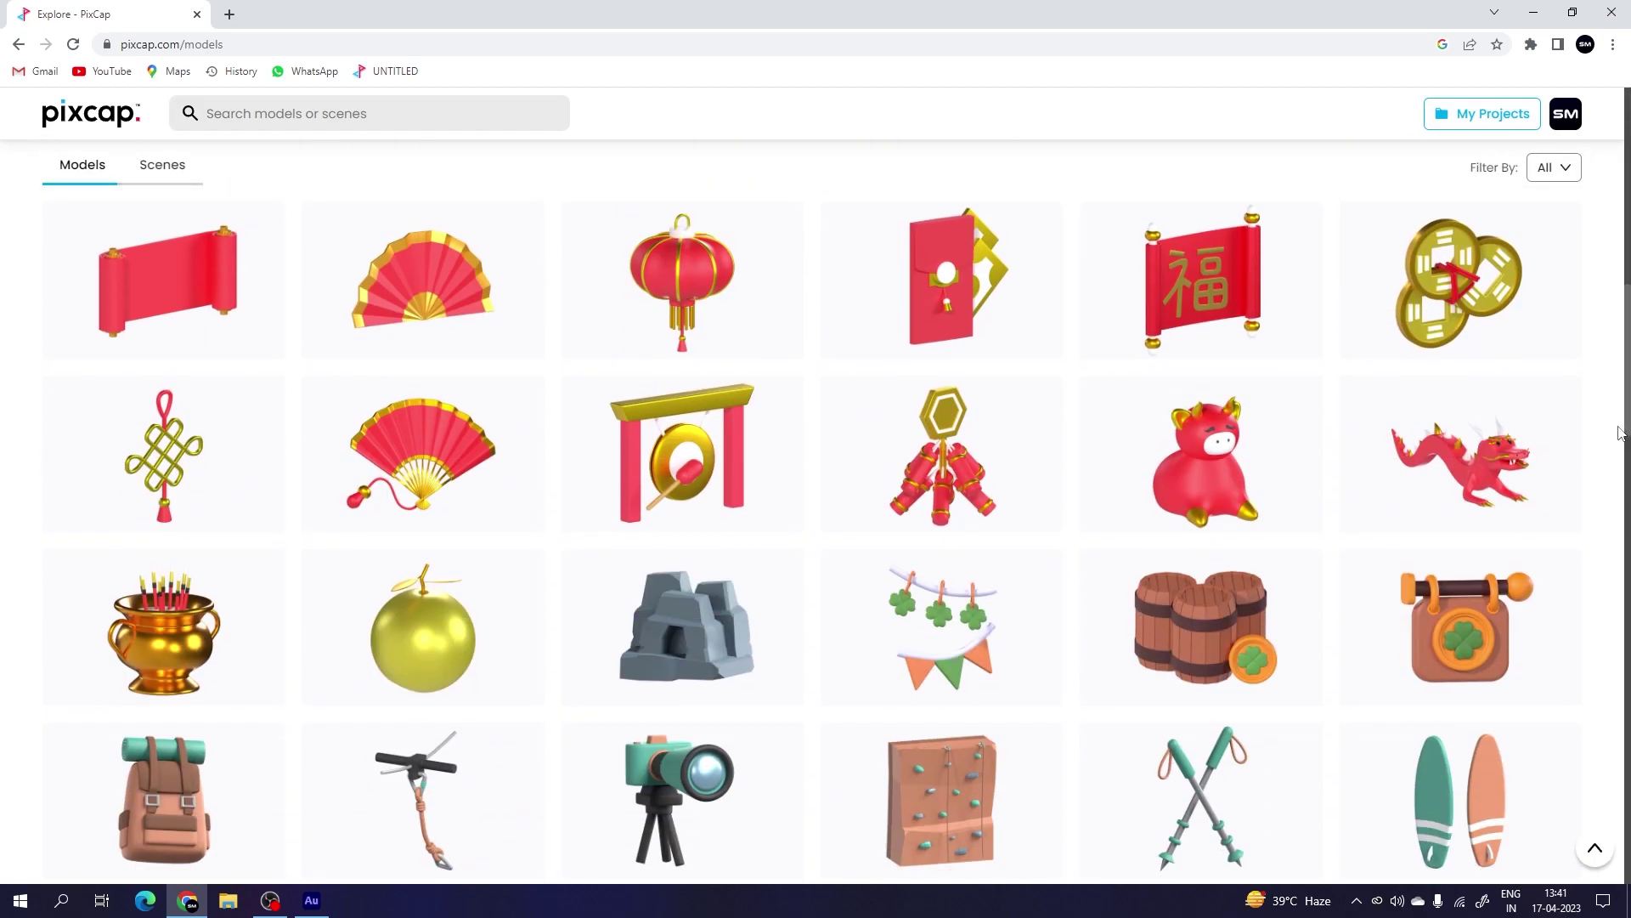
{"action": "scroll", "coordinate": [1620, 433], "scroll_direction": "down", "scroll_amount": 3}
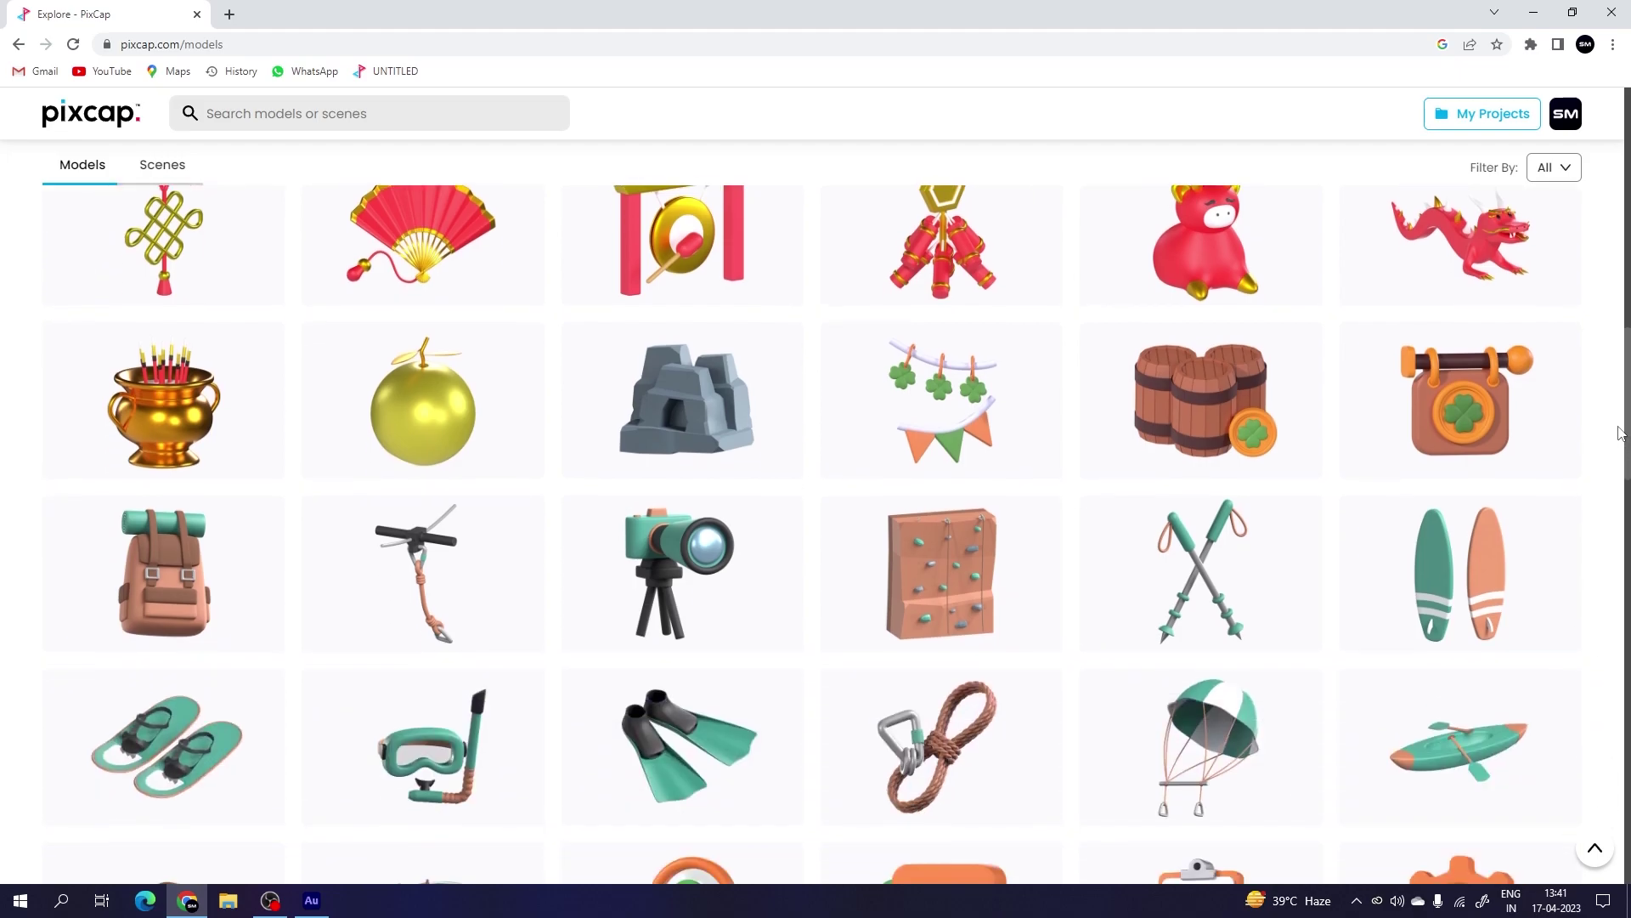
{"action": "scroll", "coordinate": [1621, 433], "scroll_direction": "down", "scroll_amount": 8}
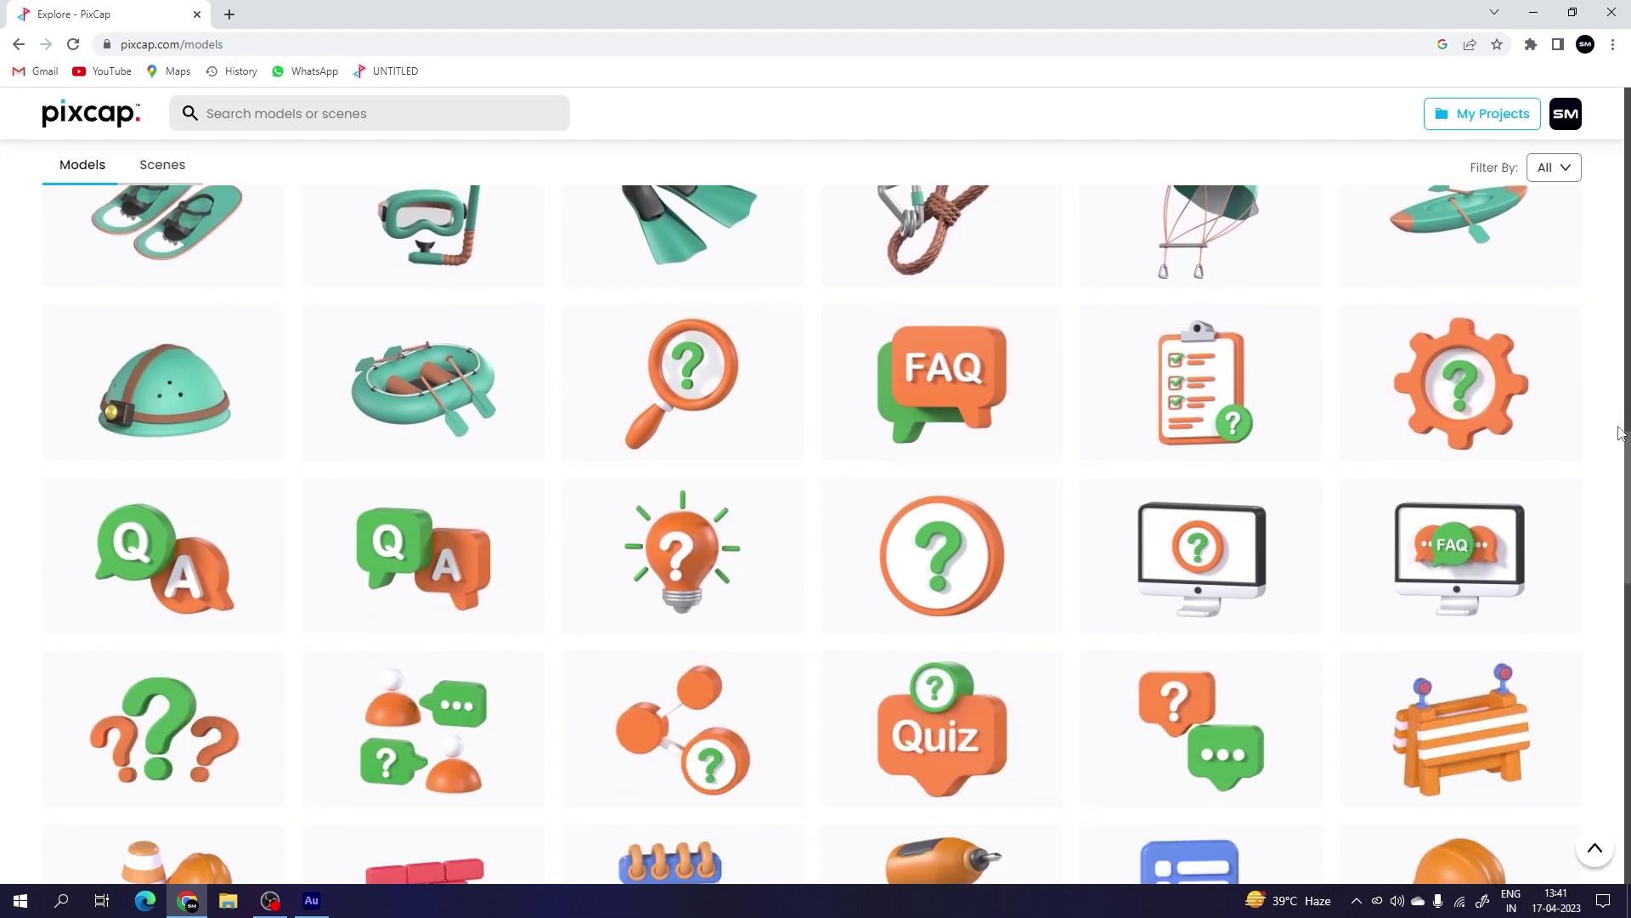
{"action": "scroll", "coordinate": [1620, 433], "scroll_direction": "down", "scroll_amount": 10}
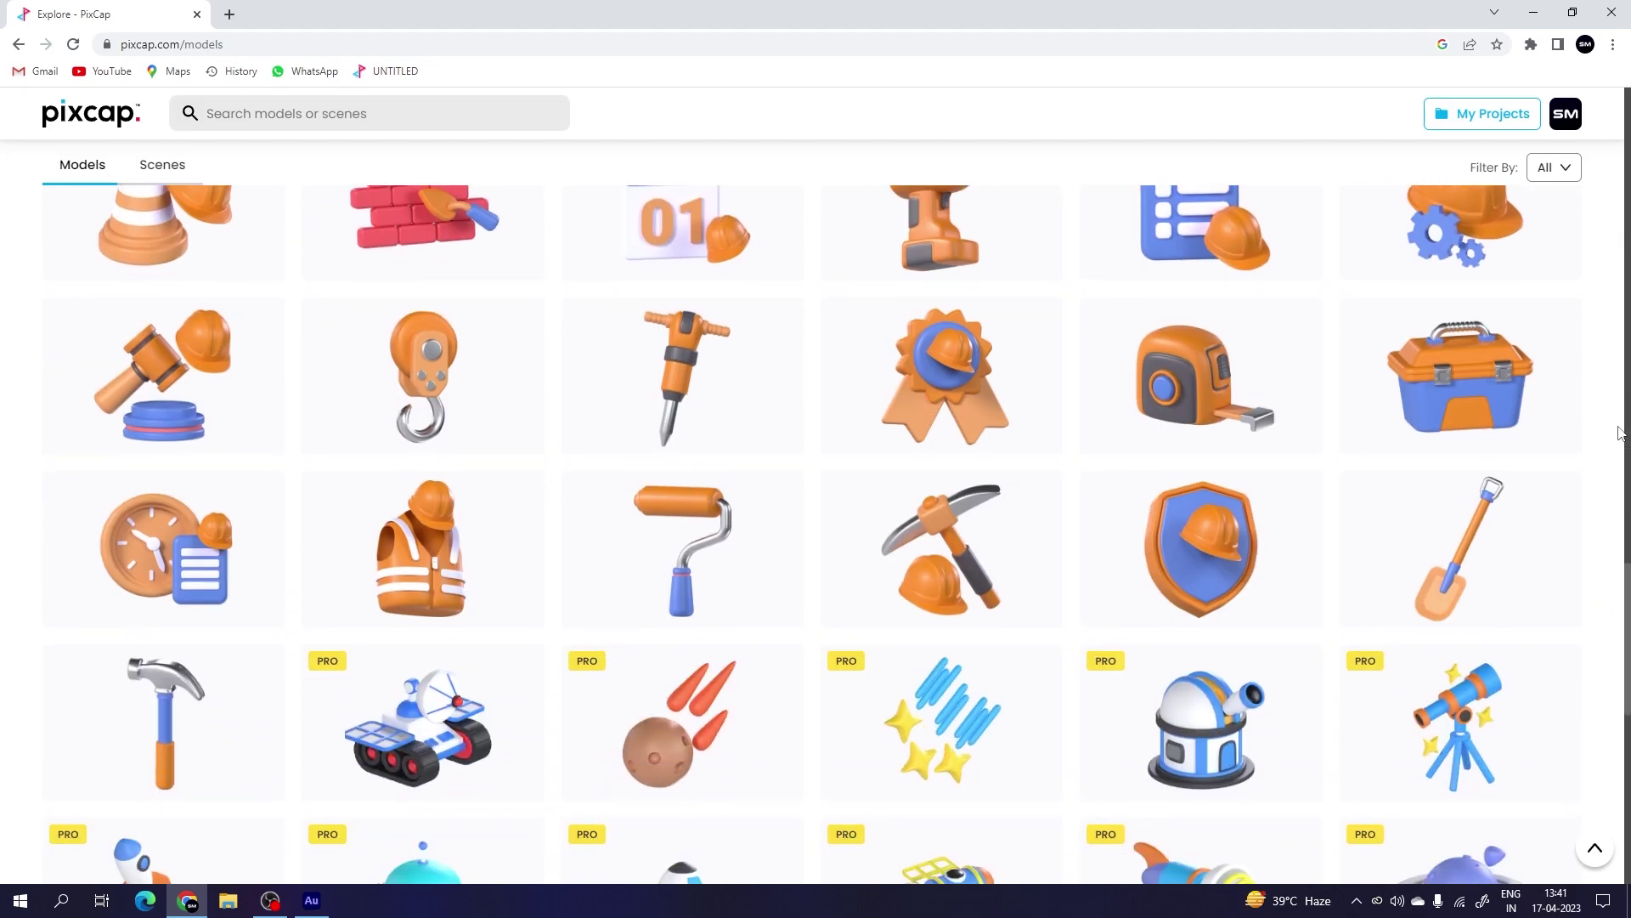
{"action": "scroll", "coordinate": [1621, 434], "scroll_direction": "down", "scroll_amount": 1}
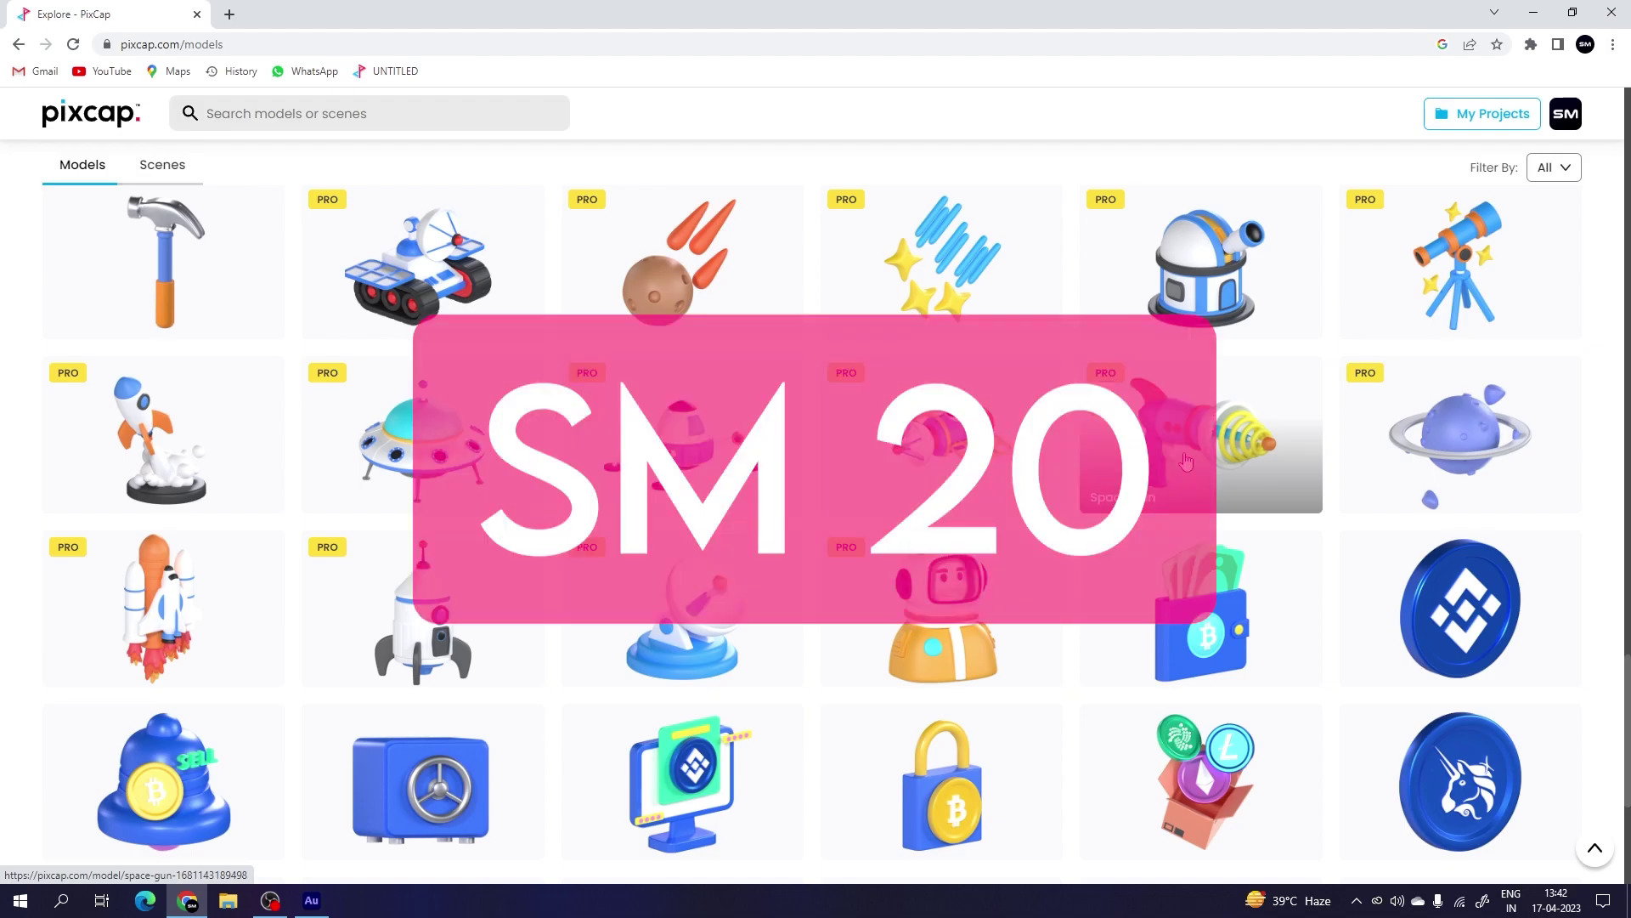
{"action": "scroll", "coordinate": [1186, 461], "scroll_direction": "down", "scroll_amount": 4}
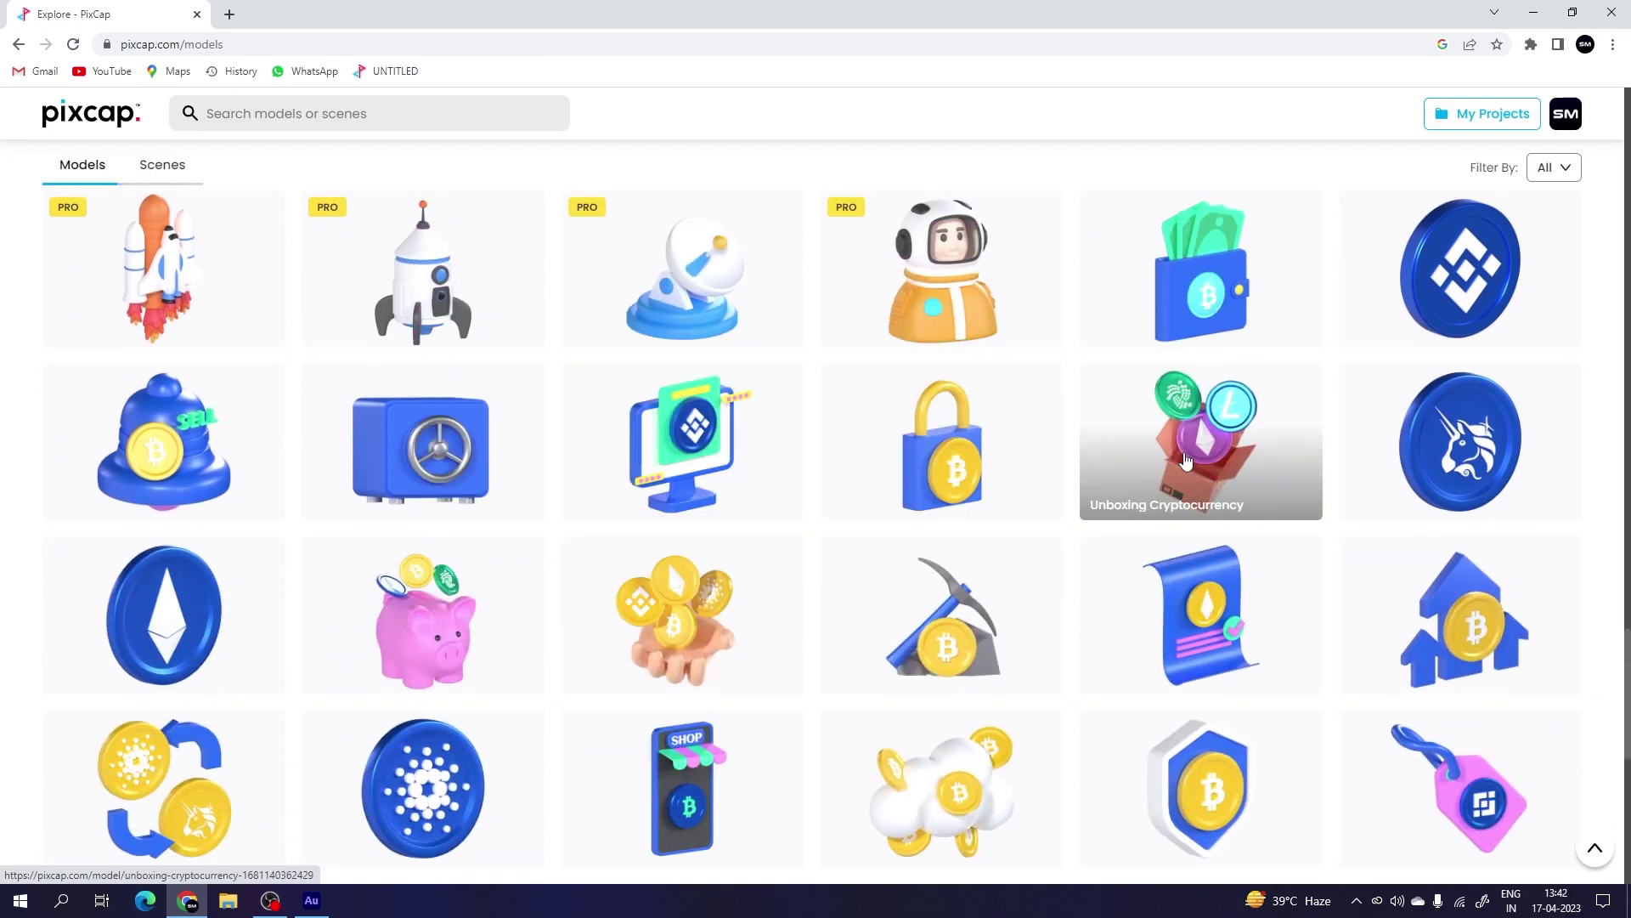
Step: Browse the ready-made scenes and open the All In One scene with two hands and a phone
{"action": "left_click", "coordinate": [178, 173]}
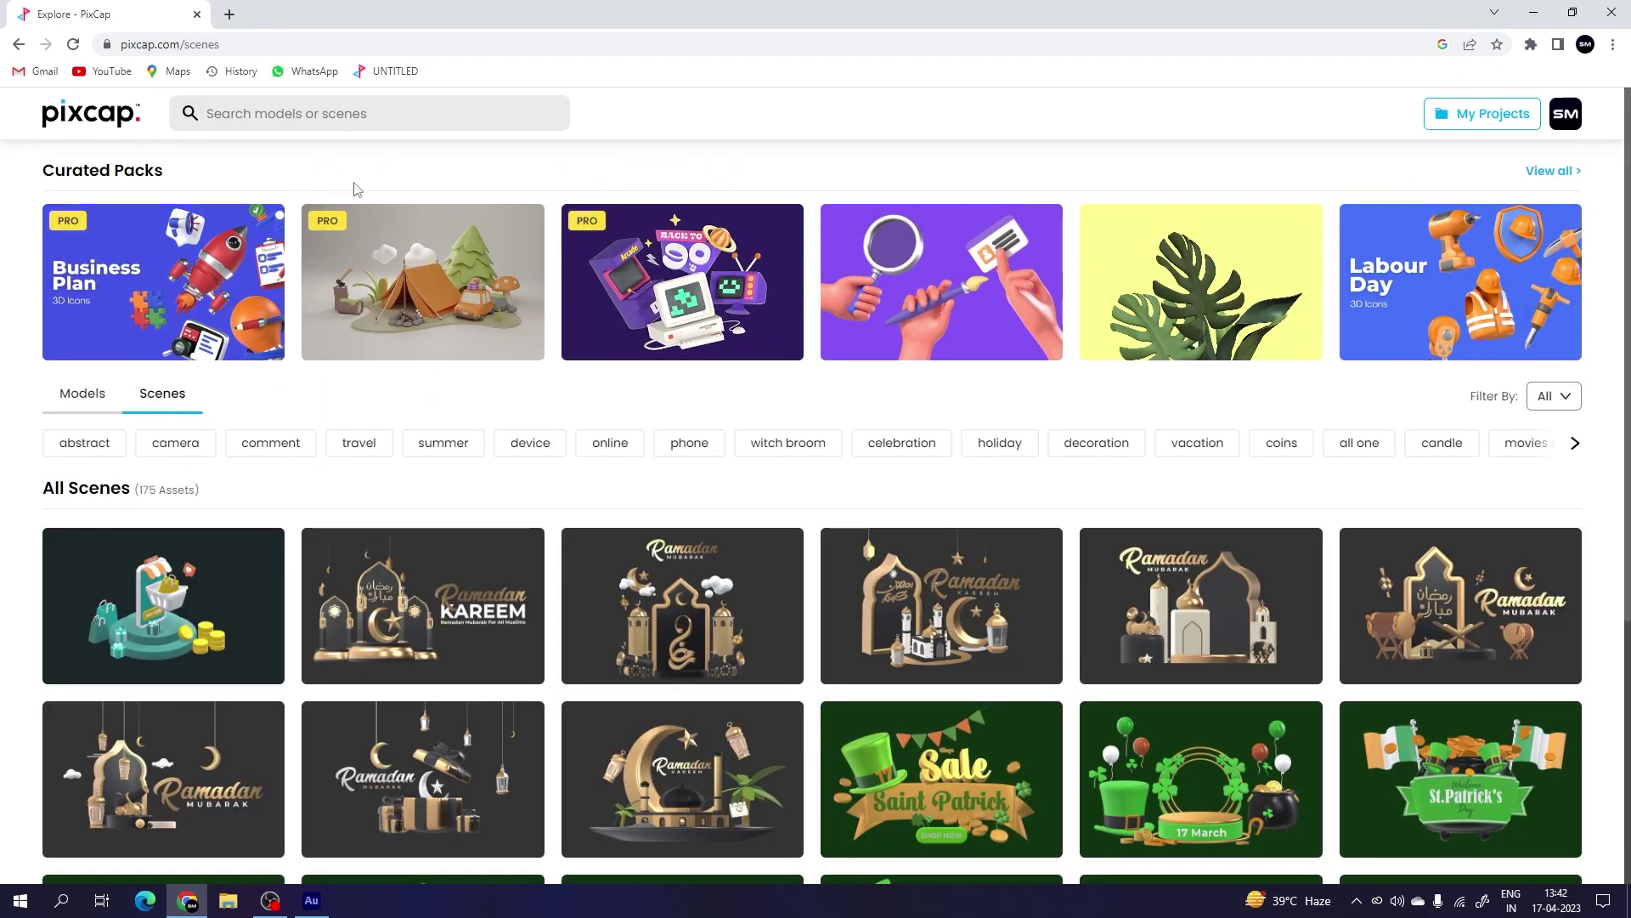
{"action": "scroll", "coordinate": [973, 569], "scroll_direction": "down", "scroll_amount": 5}
{"action": "scroll", "coordinate": [973, 569], "scroll_direction": "down", "scroll_amount": 5}
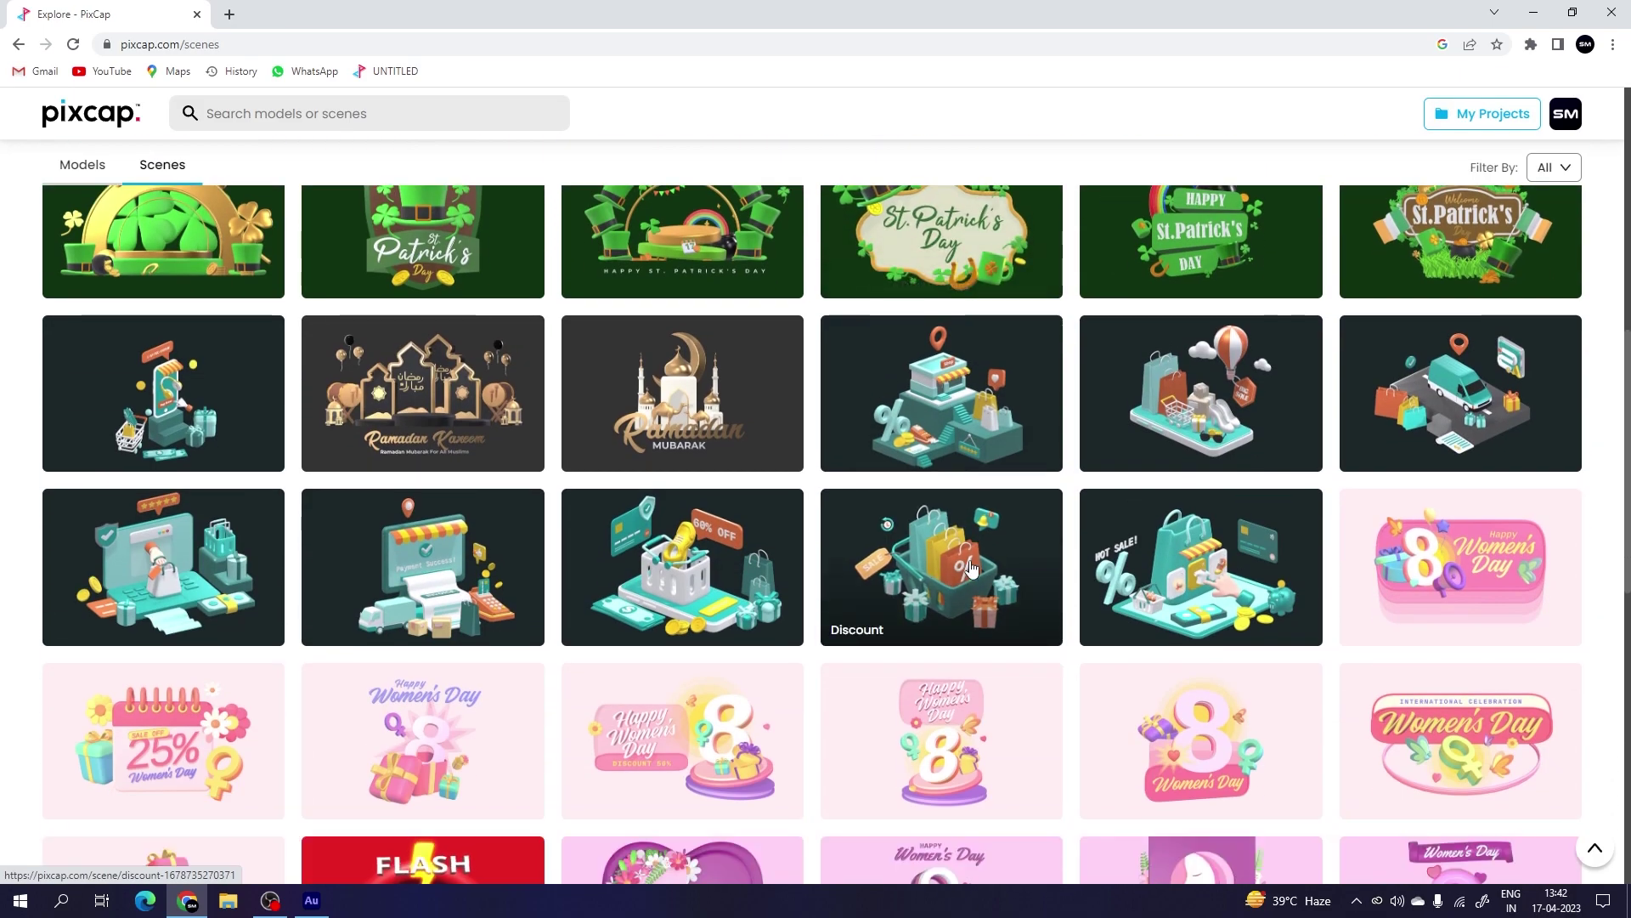
{"action": "scroll", "coordinate": [973, 569], "scroll_direction": "down", "scroll_amount": 4}
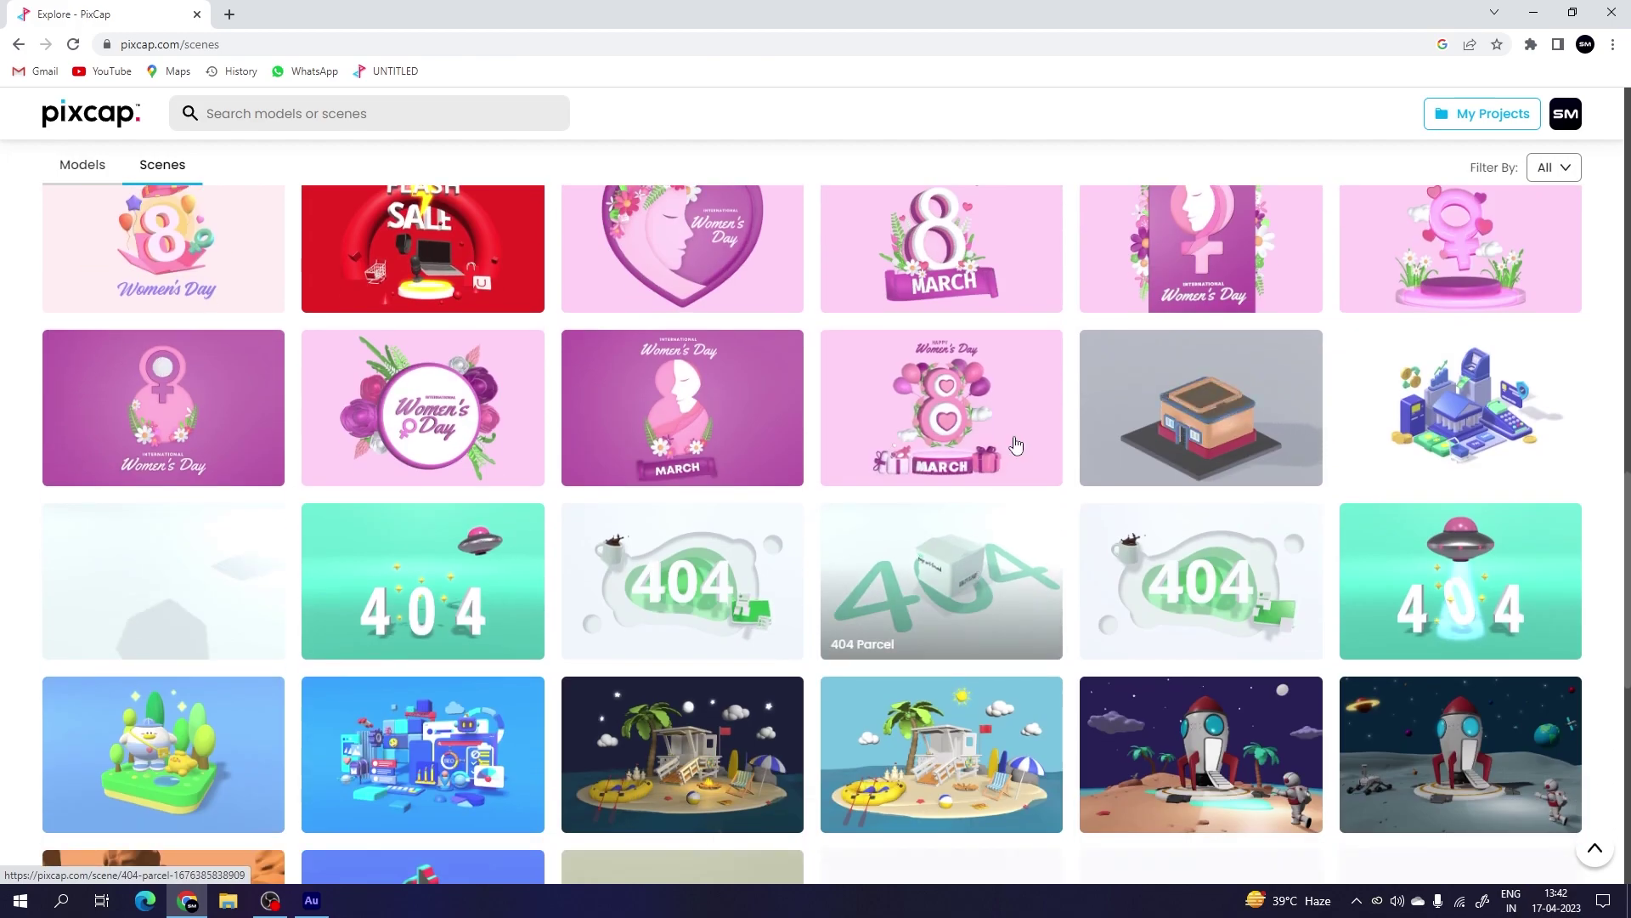
{"action": "scroll", "coordinate": [1602, 425], "scroll_direction": "down", "scroll_amount": 4}
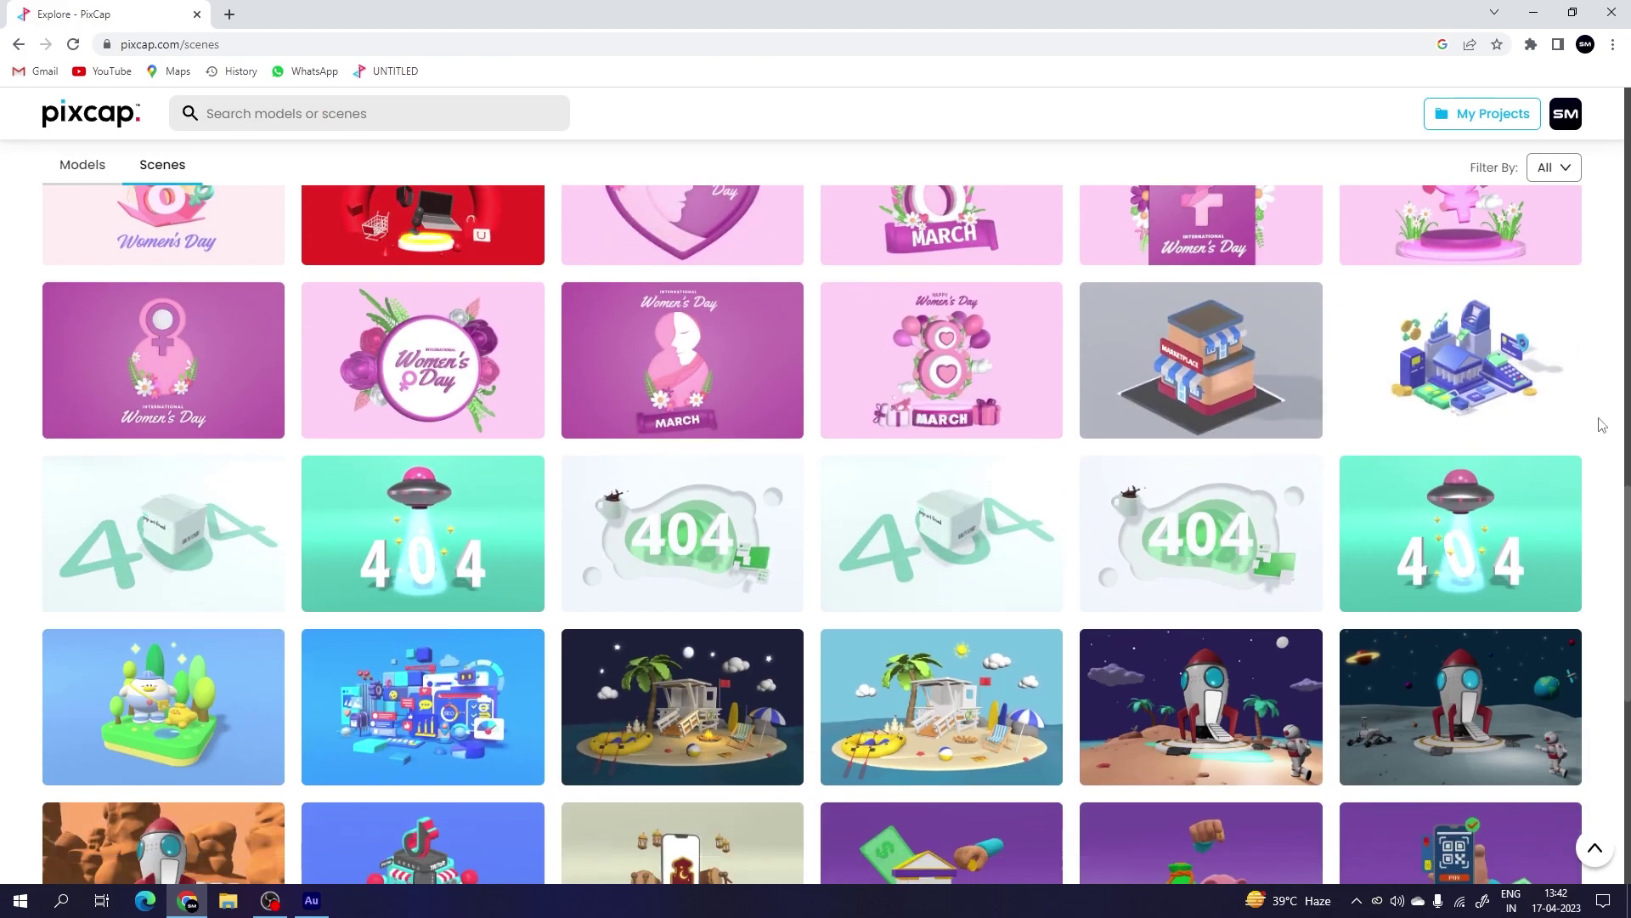
{"action": "scroll", "coordinate": [1601, 425], "scroll_direction": "down", "scroll_amount": 2}
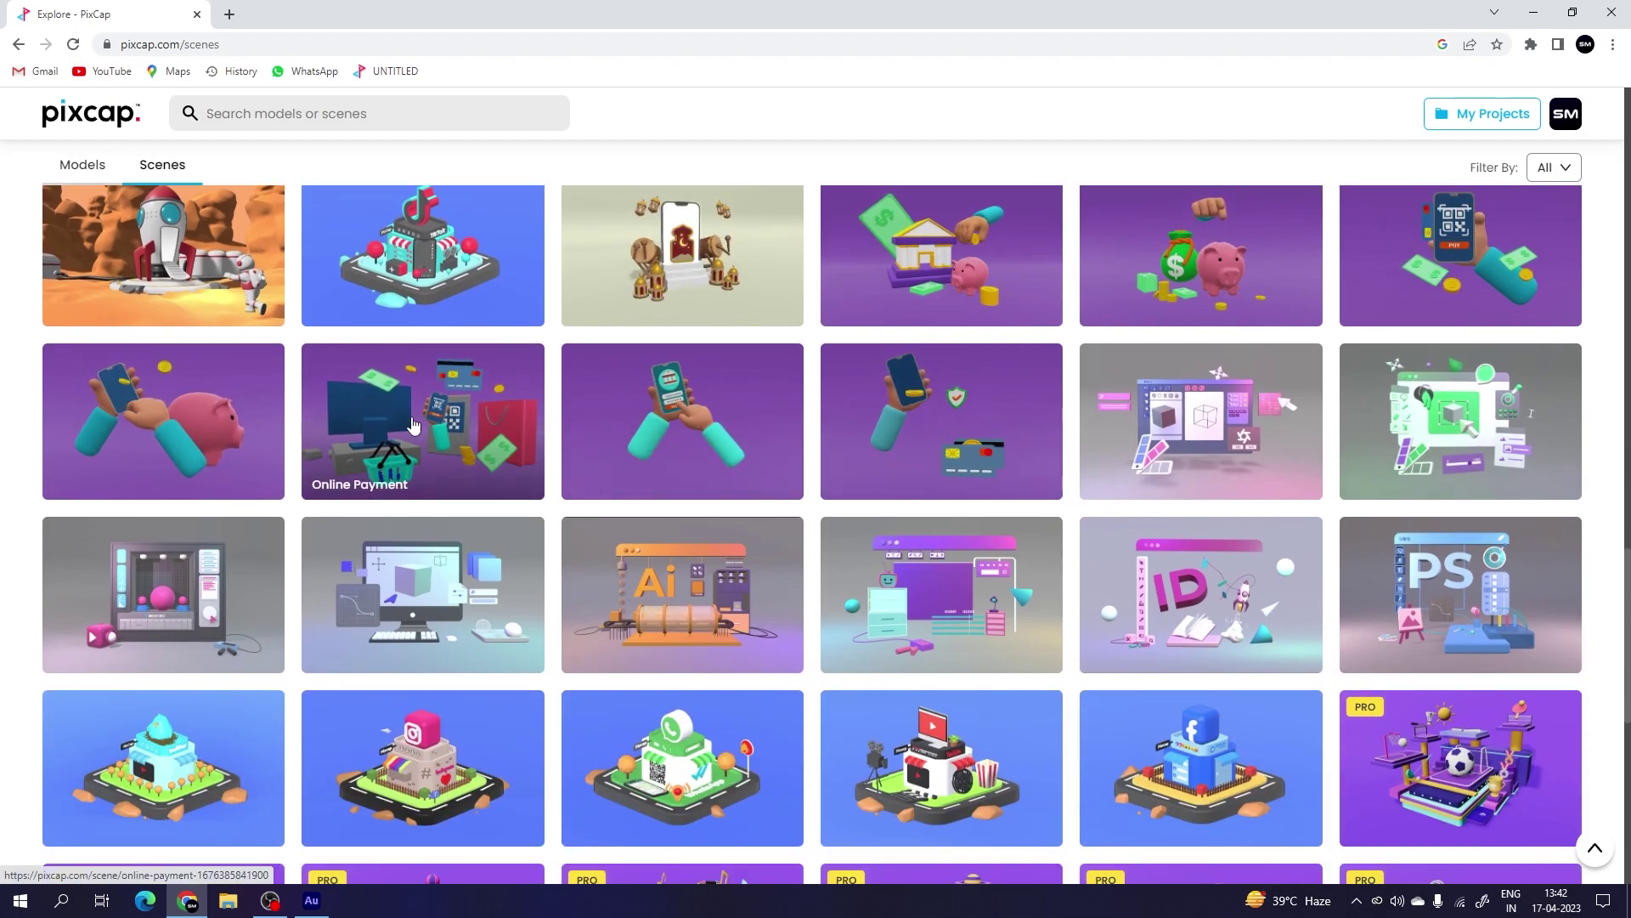
{"action": "left_click", "coordinate": [706, 411]}
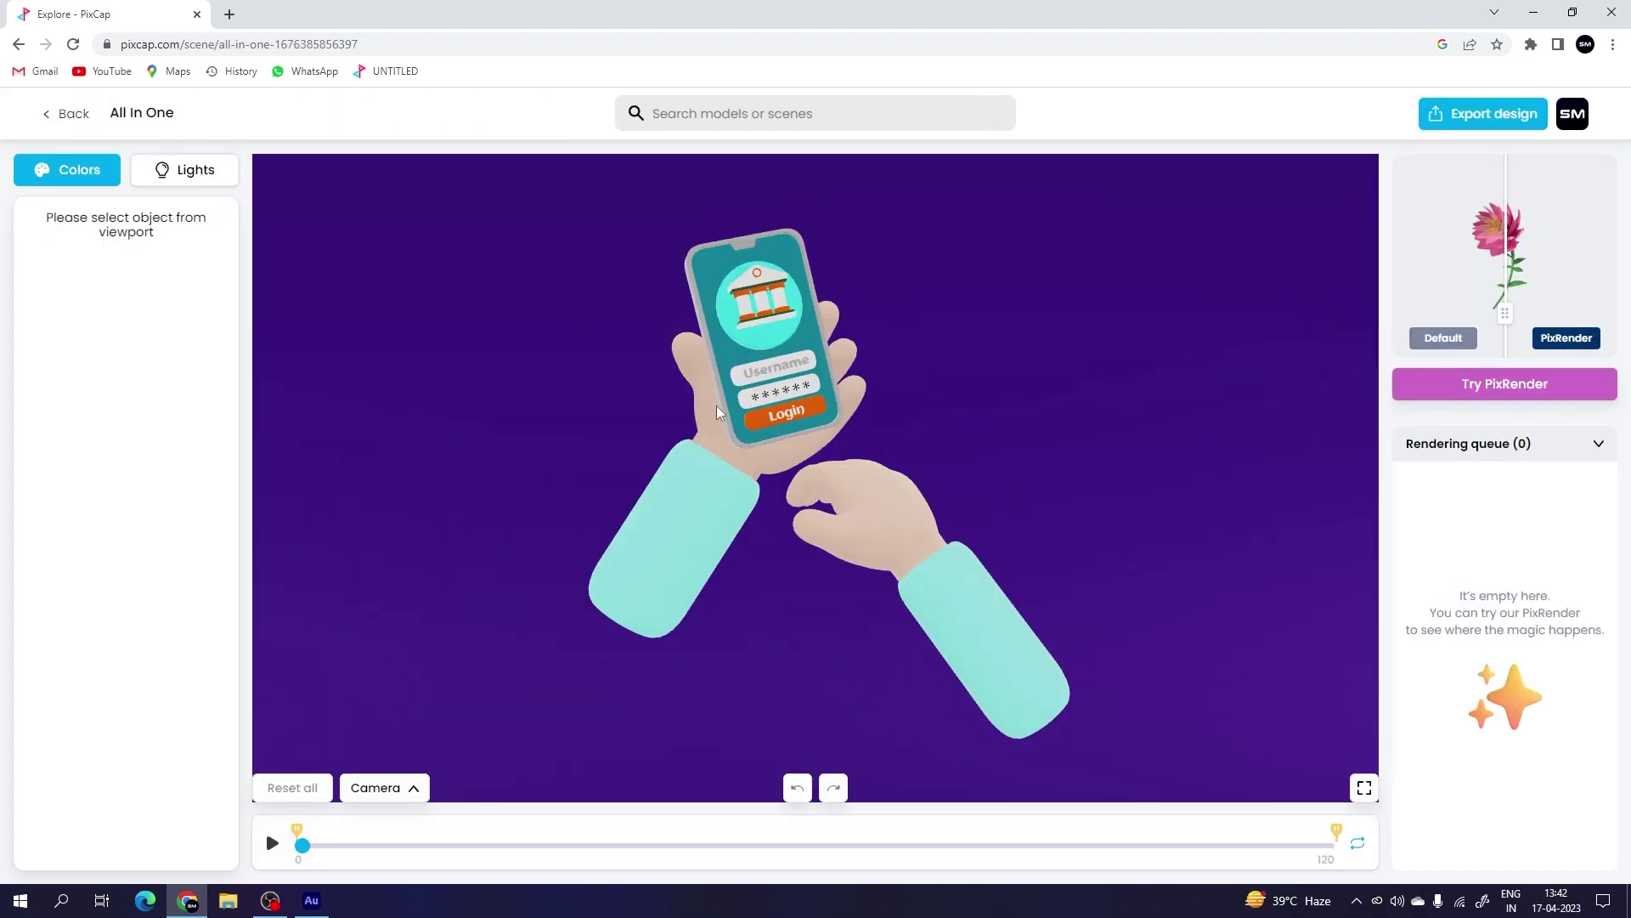
Step: Preview the scene's animation and examine its image and video export options without exporting
{"action": "left_click", "coordinate": [274, 842]}
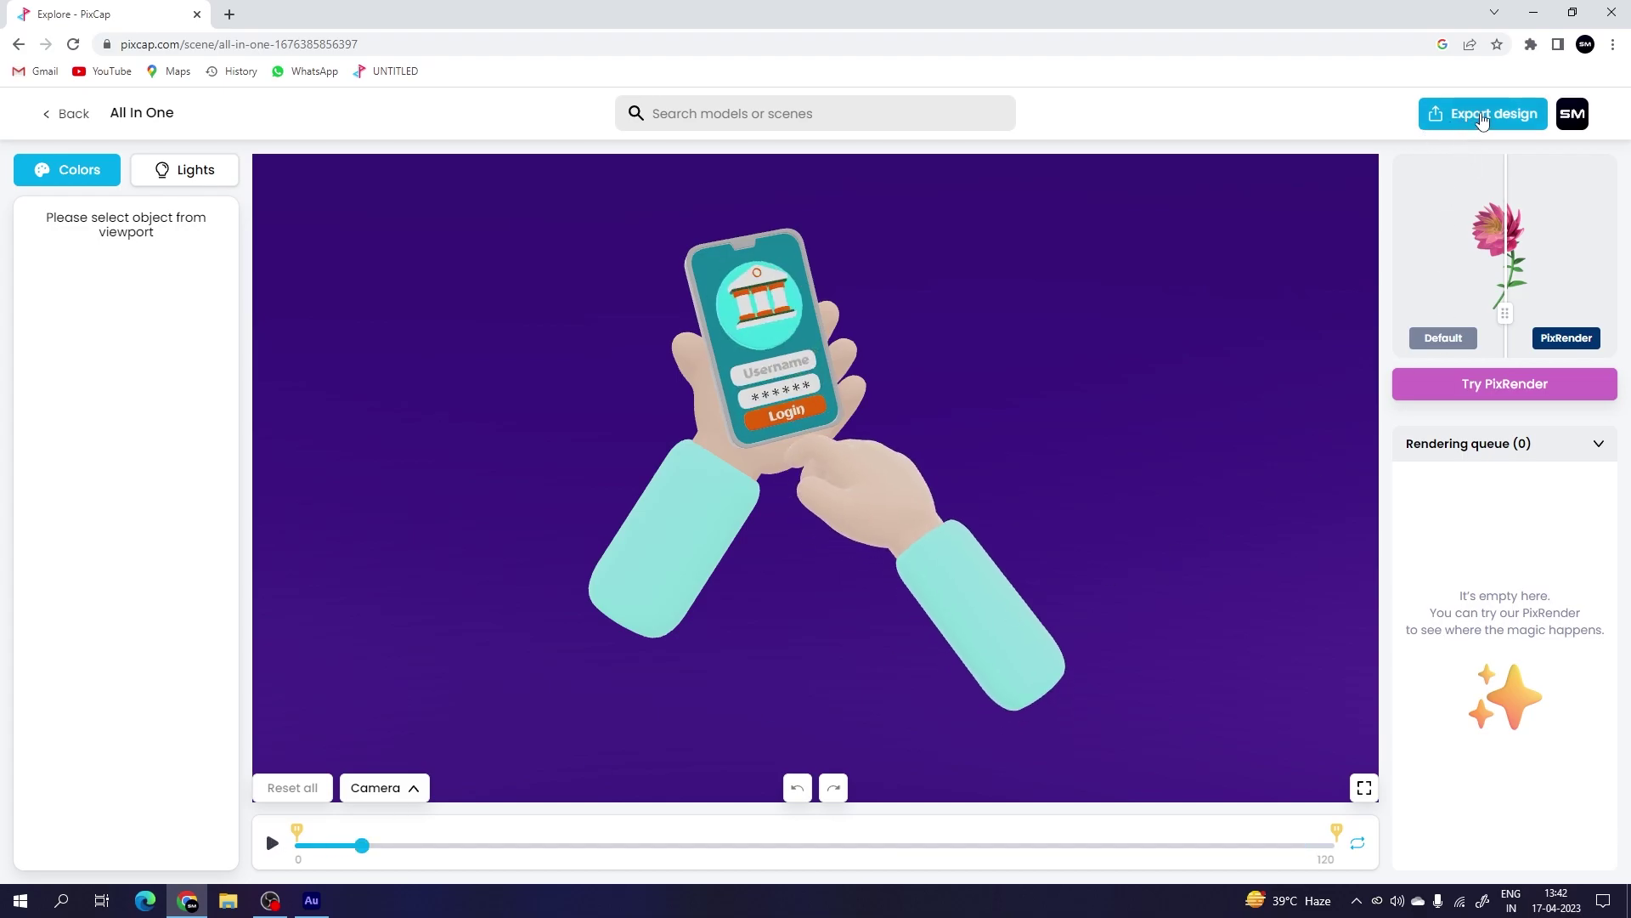
{"action": "left_click", "coordinate": [1483, 117]}
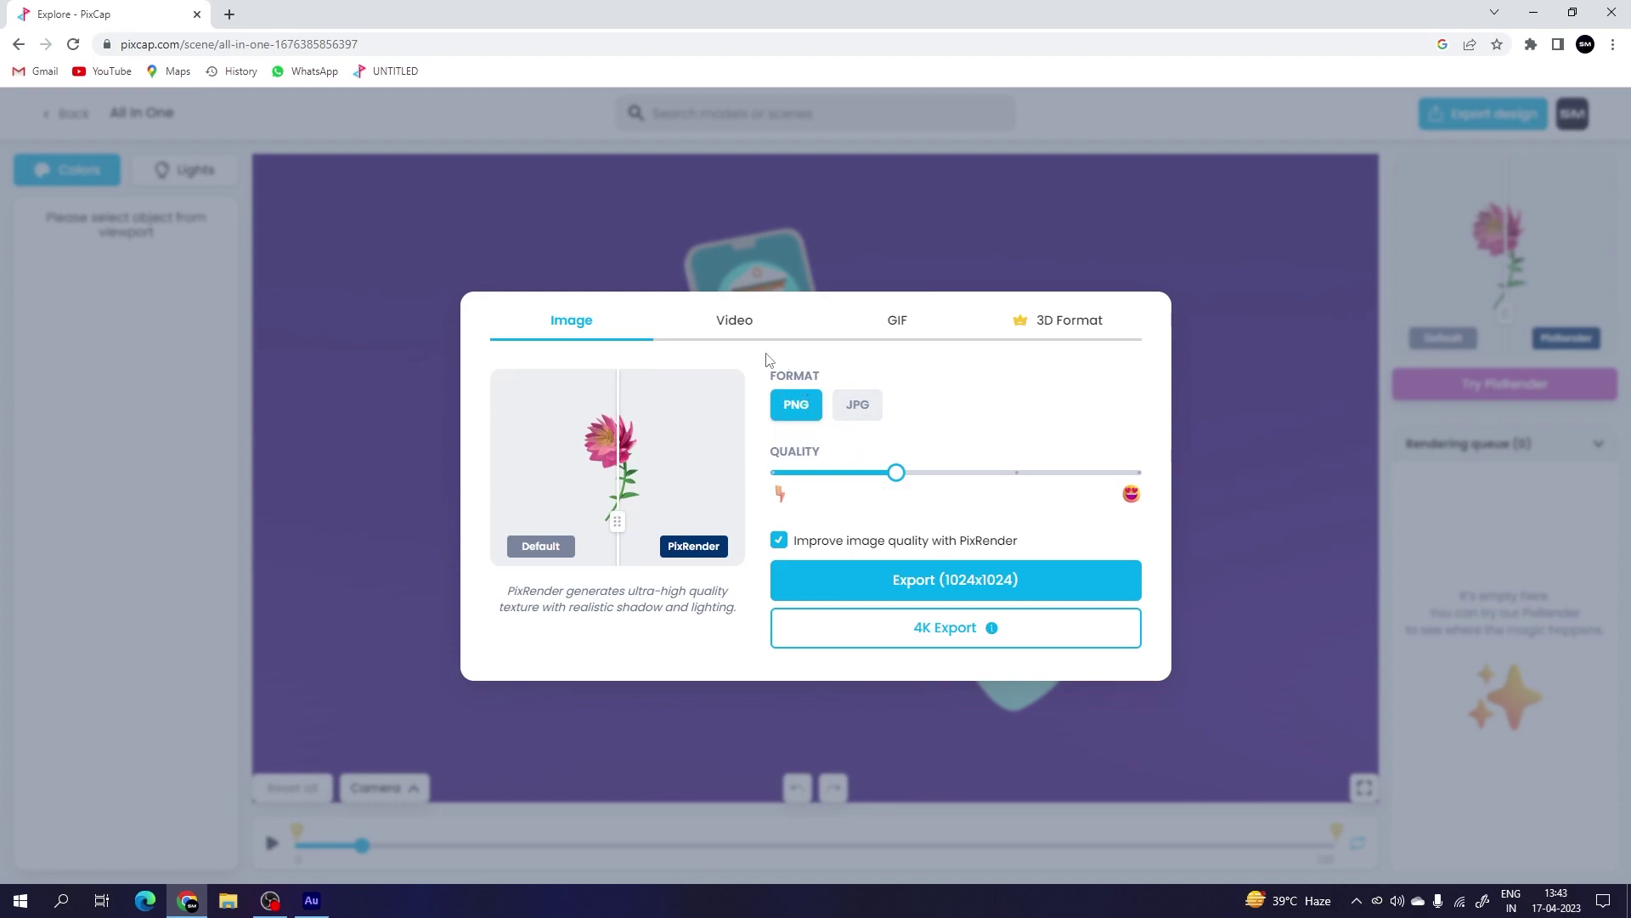
{"action": "left_click", "coordinate": [731, 331]}
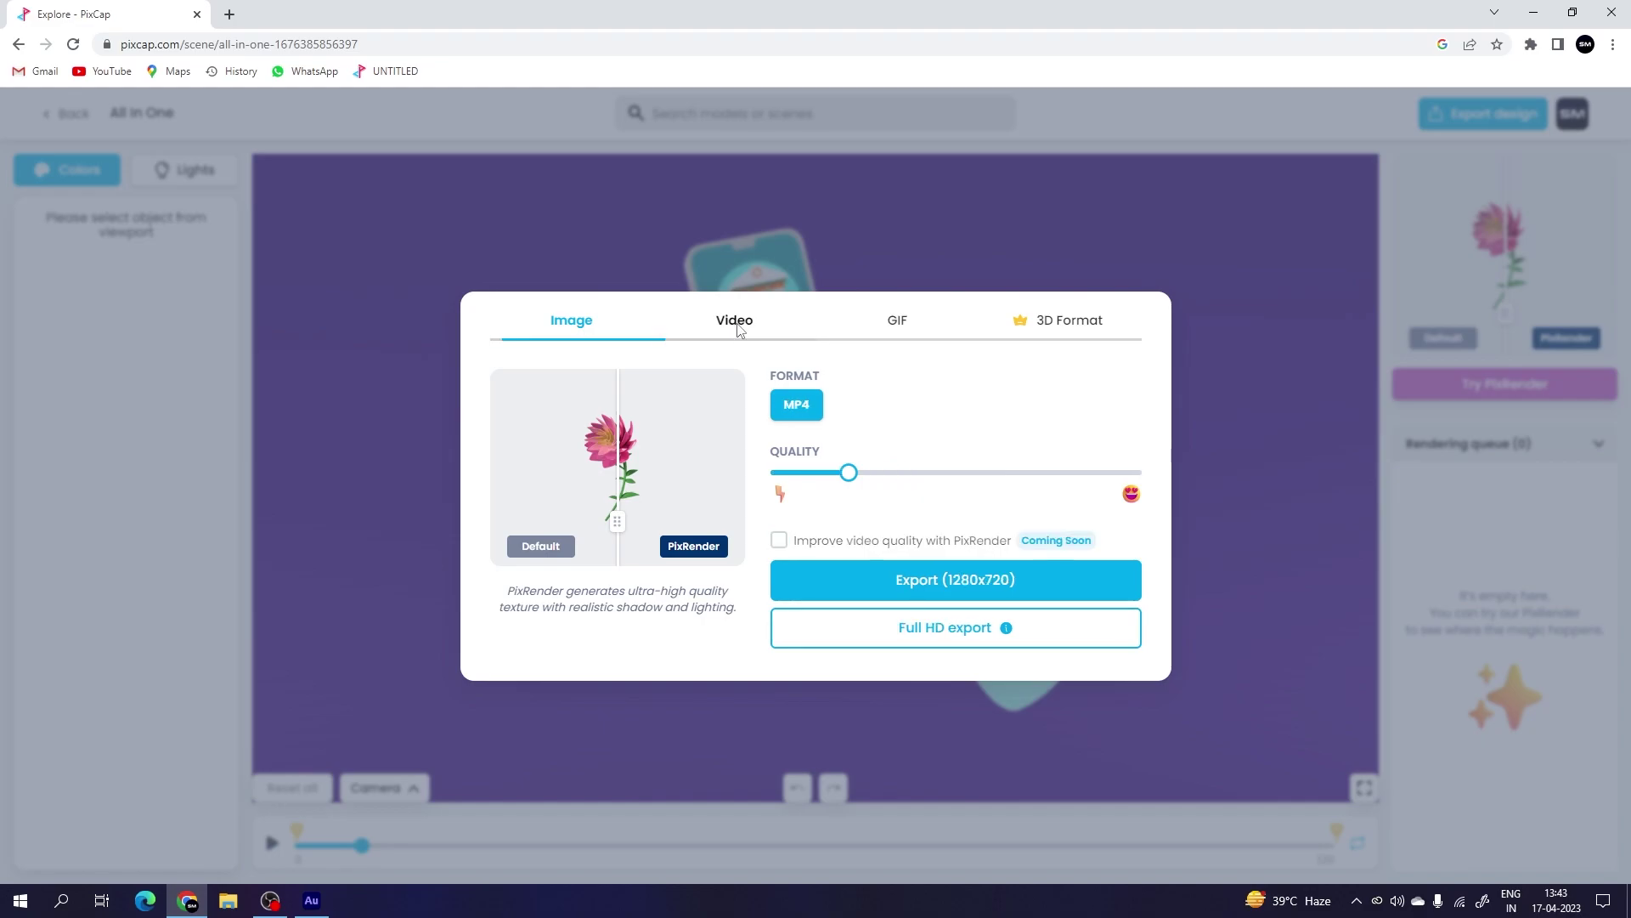
{"action": "left_click", "coordinate": [808, 254]}
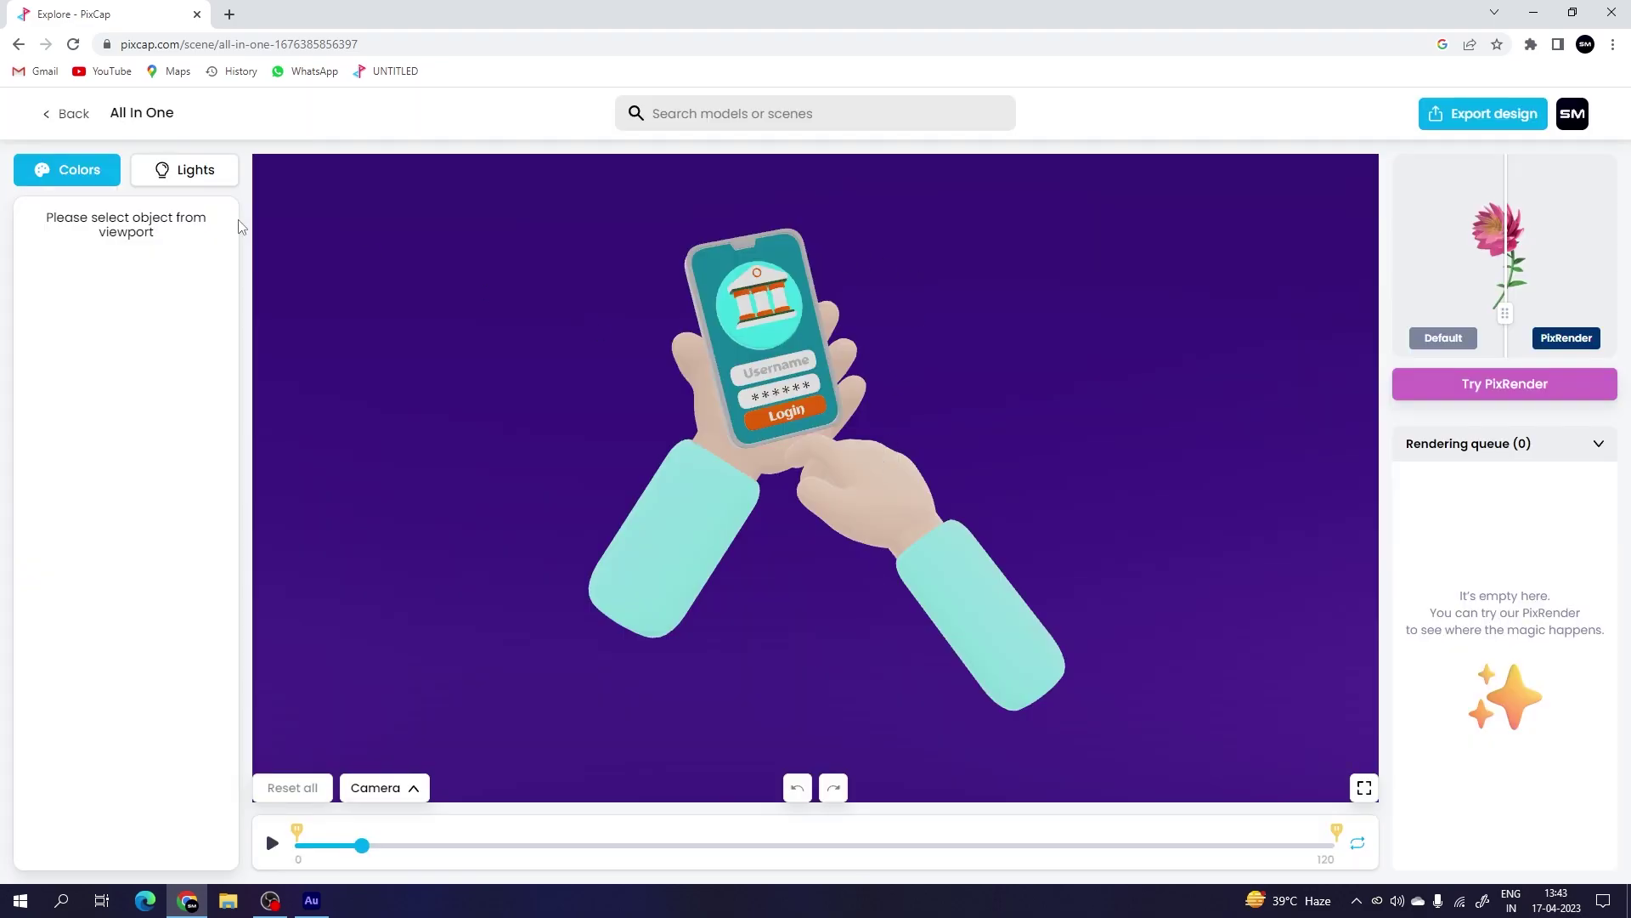
Step: Return to the scene library and look through the available scenes
{"action": "left_click", "coordinate": [18, 45]}
{"action": "scroll", "coordinate": [707, 495], "scroll_direction": "down", "scroll_amount": 14}
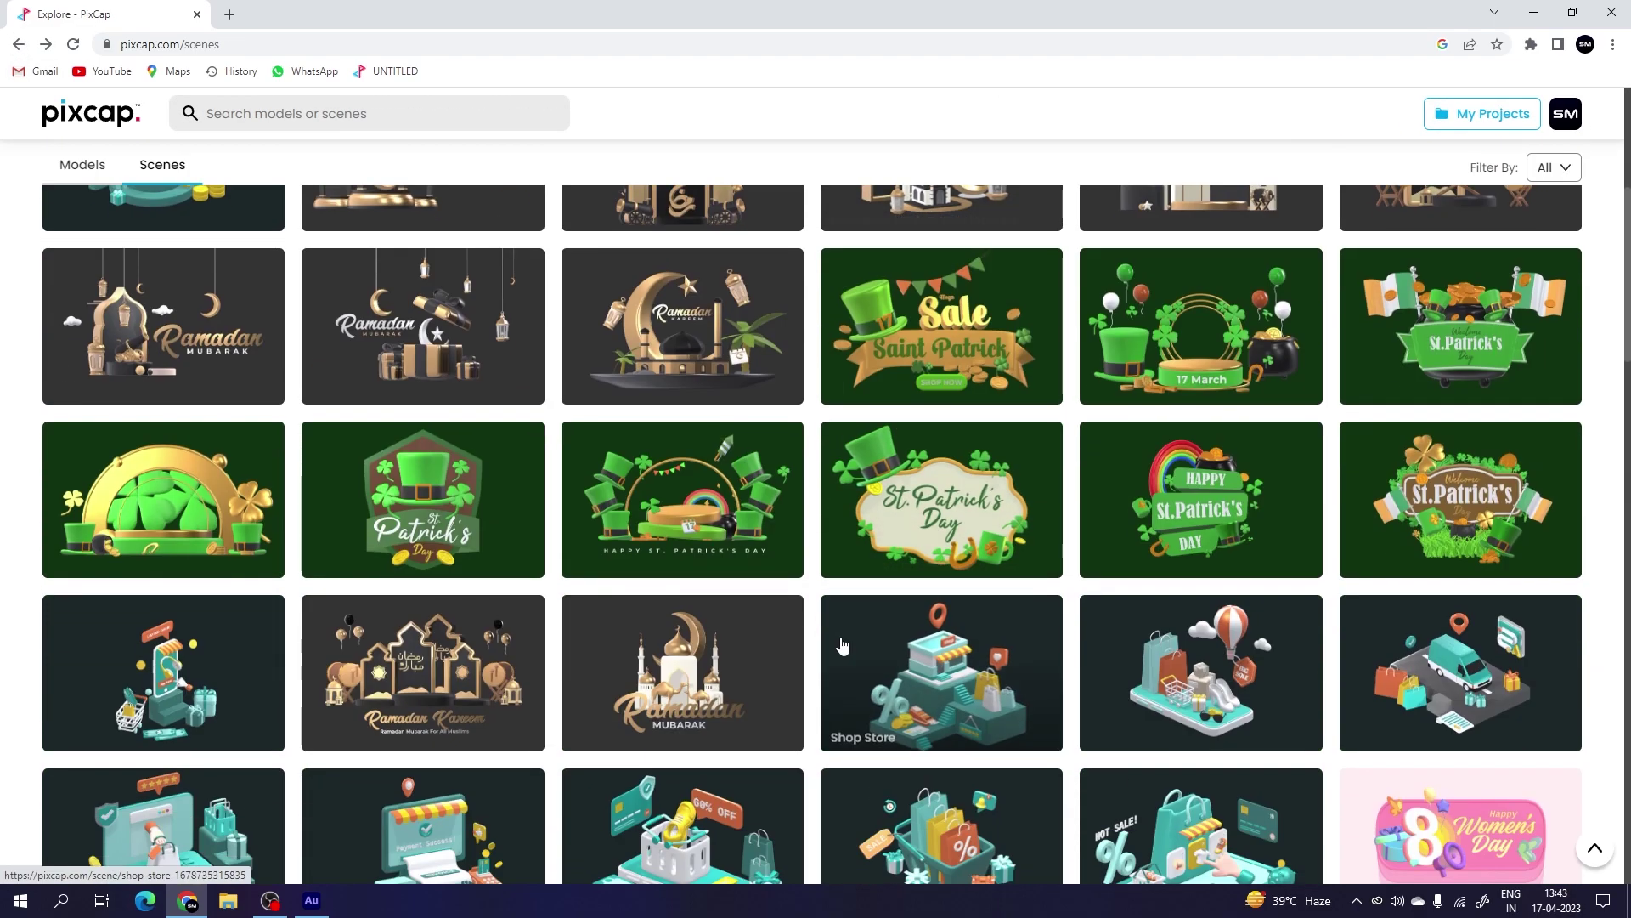
{"action": "scroll", "coordinate": [892, 595], "scroll_direction": "up", "scroll_amount": 15}
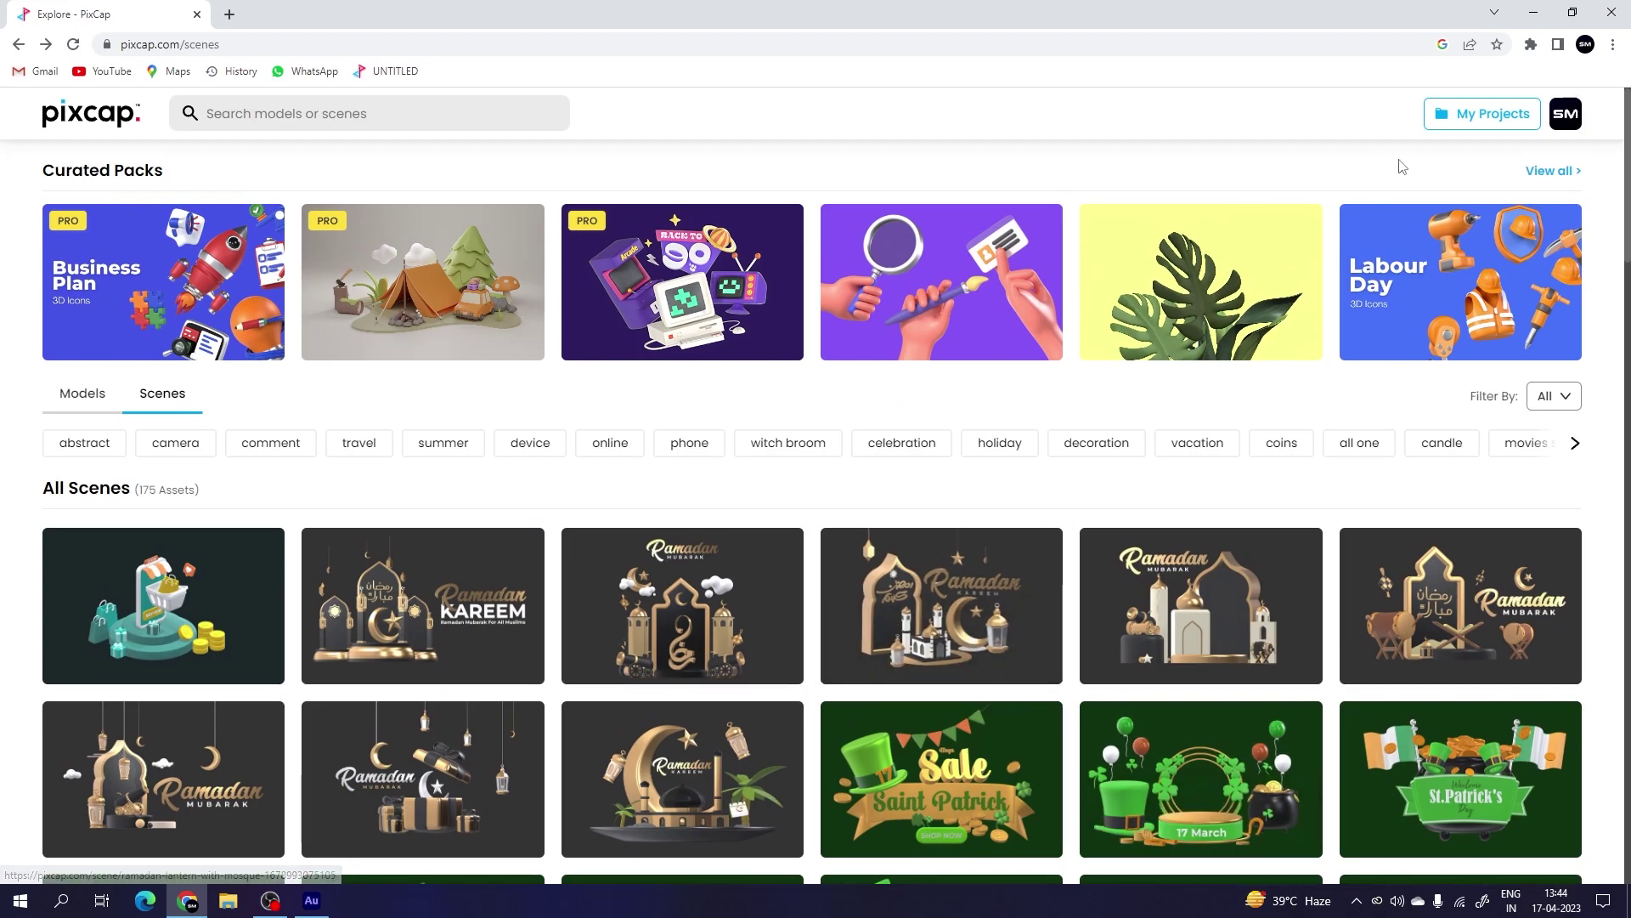
Step: Create a new blank project in My Projects and show the editor in full screen
{"action": "left_click", "coordinate": [1483, 118]}
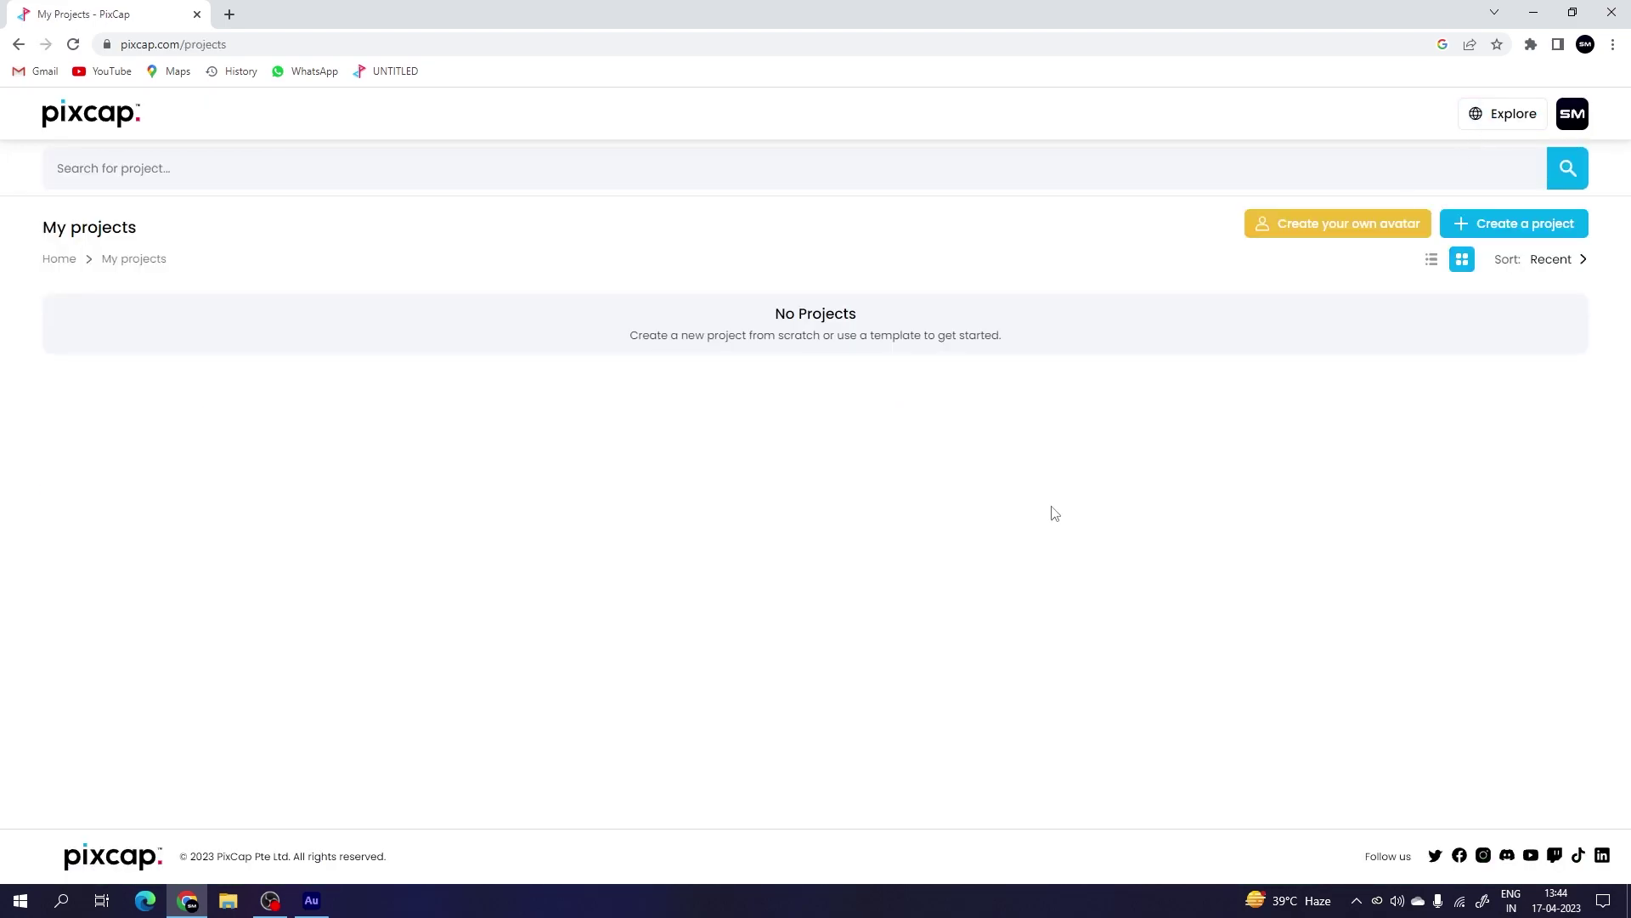
{"action": "left_click", "coordinate": [1504, 231]}
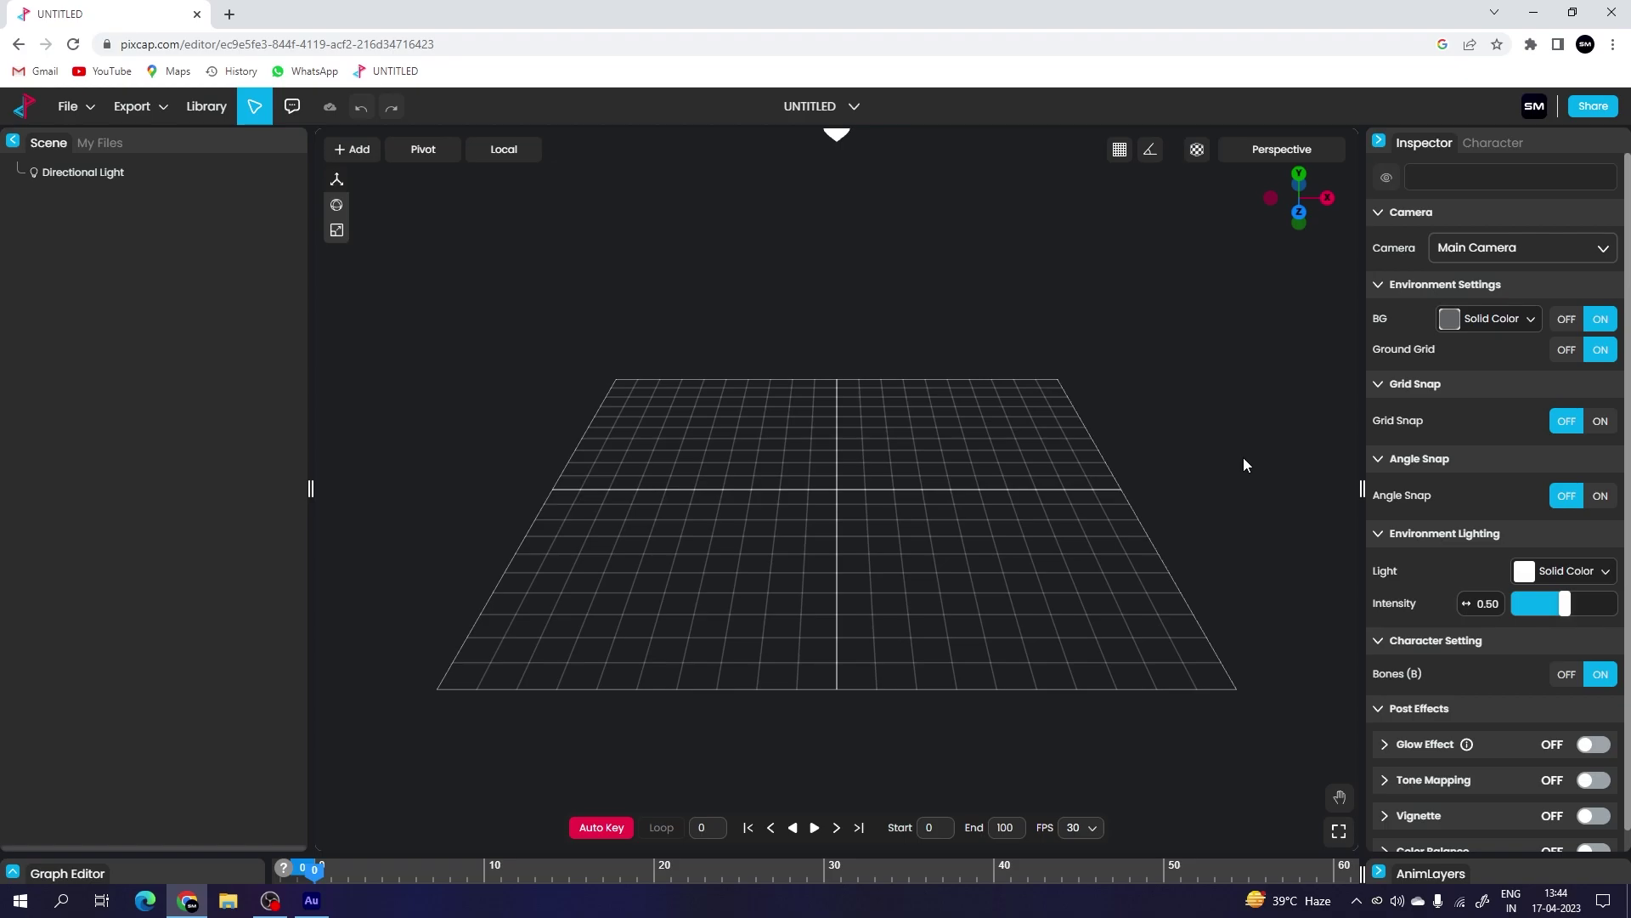
{"action": "key", "text": "F11"}
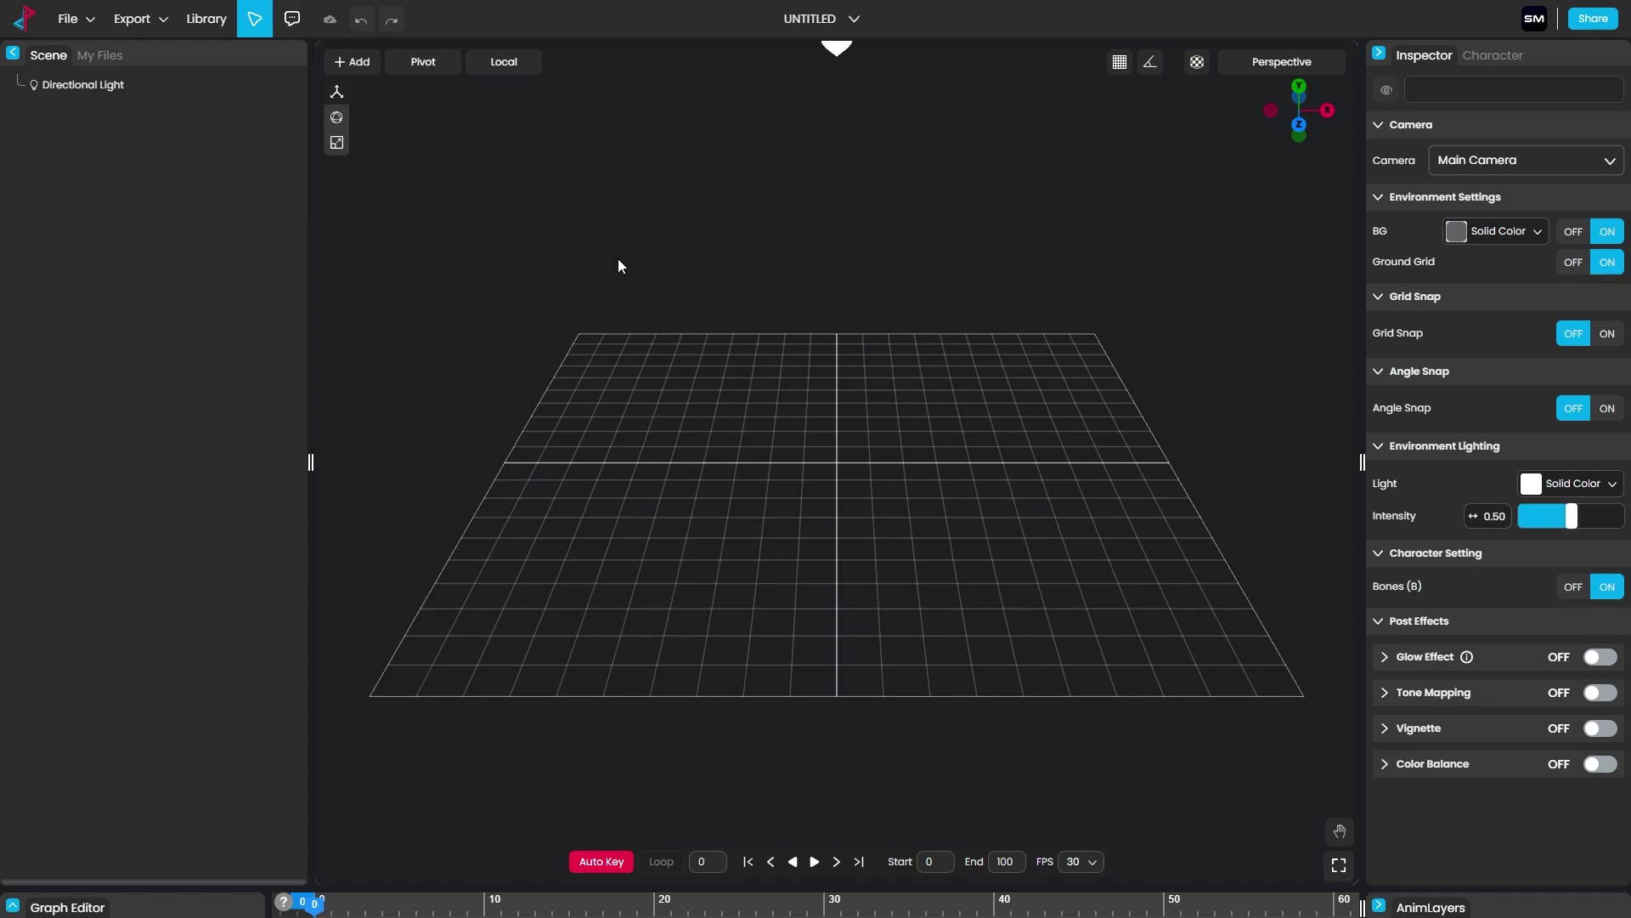
Step: Add a cylinder to the empty scene
{"action": "left_click", "coordinate": [353, 64]}
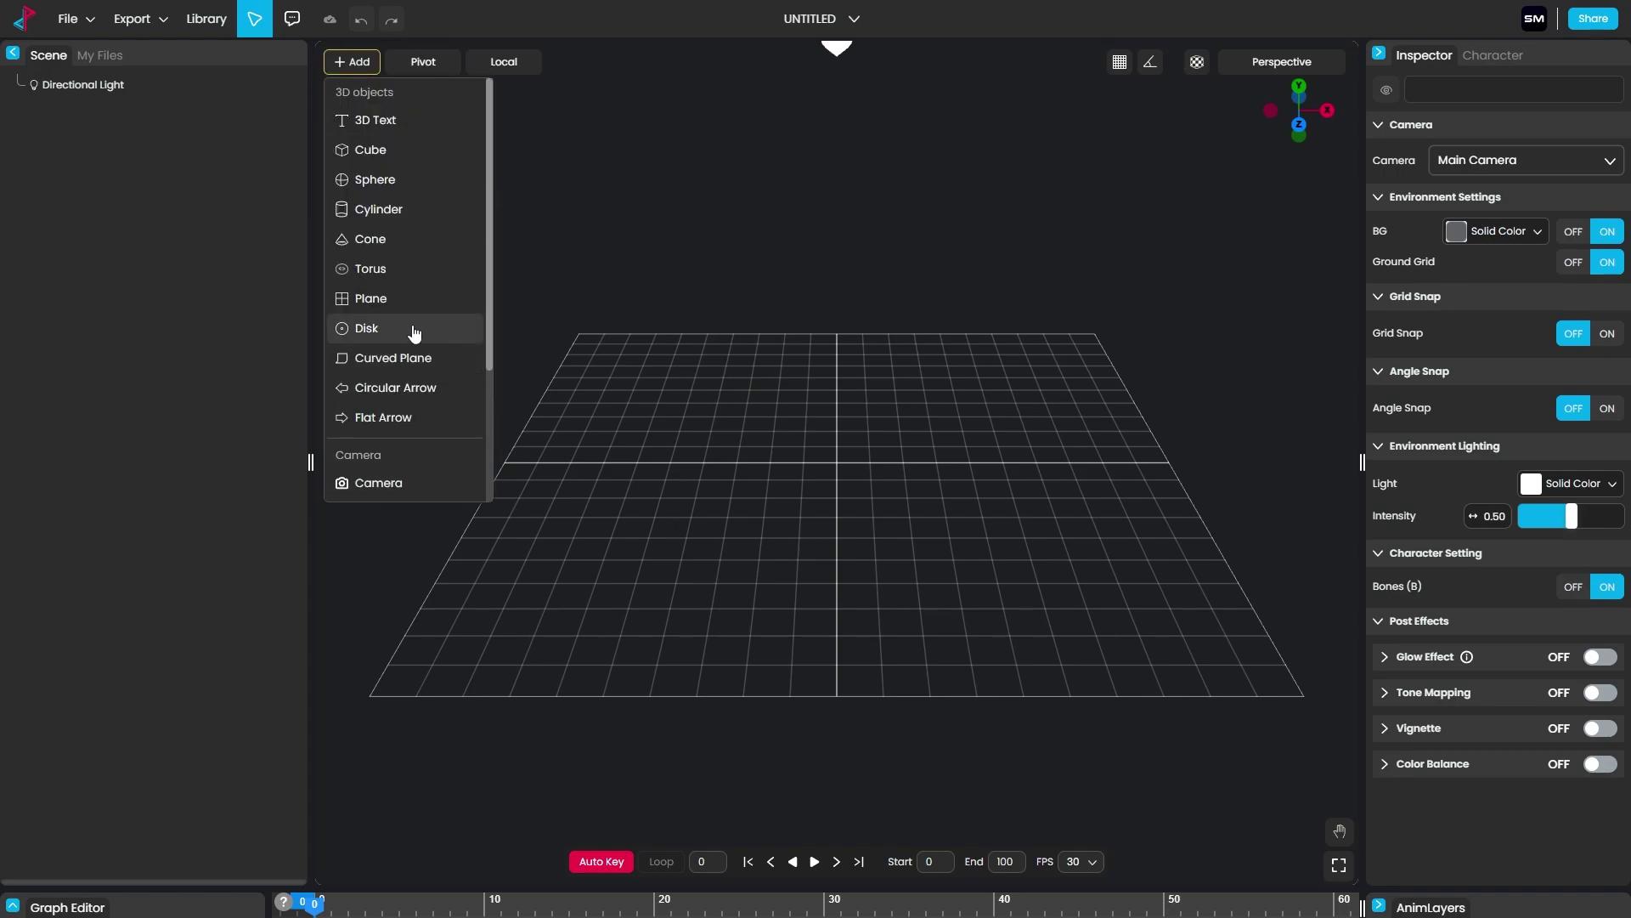
{"action": "left_click", "coordinate": [396, 210]}
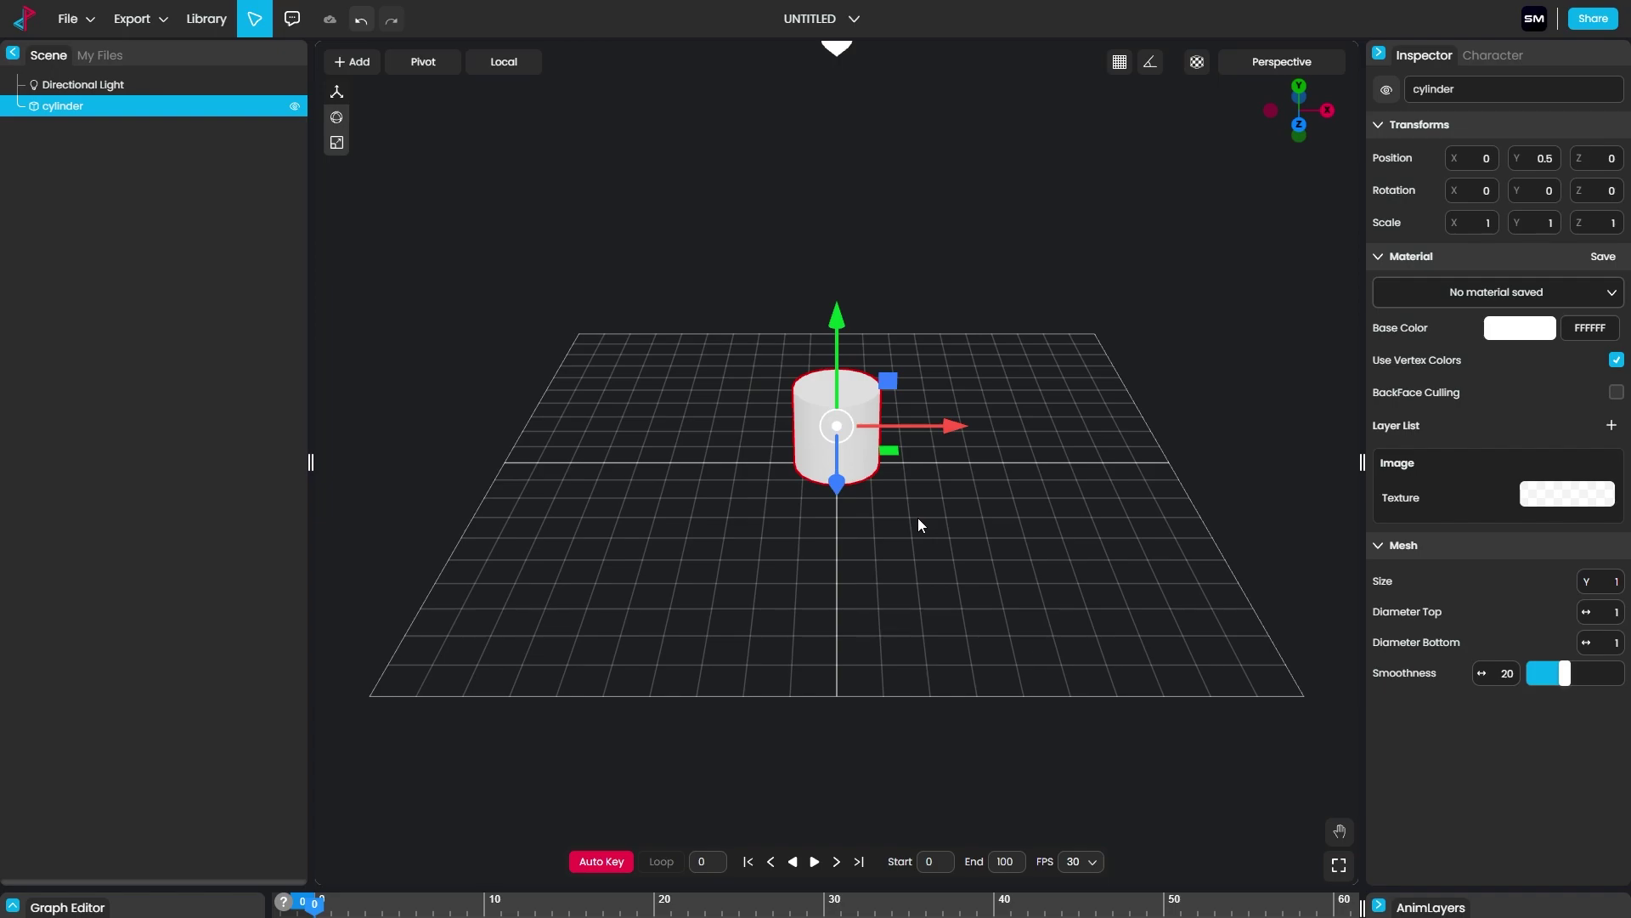
Step: Examine the cylinder on the ground grid from different angles and distances
{"action": "mouse_move", "coordinate": [918, 521]}
{"action": "left_mouse_down"}
{"action": "mouse_move", "coordinate": [887, 518]}
{"action": "mouse_move", "coordinate": [932, 521]}
{"action": "mouse_move", "coordinate": [910, 521]}
{"action": "left_mouse_up"}
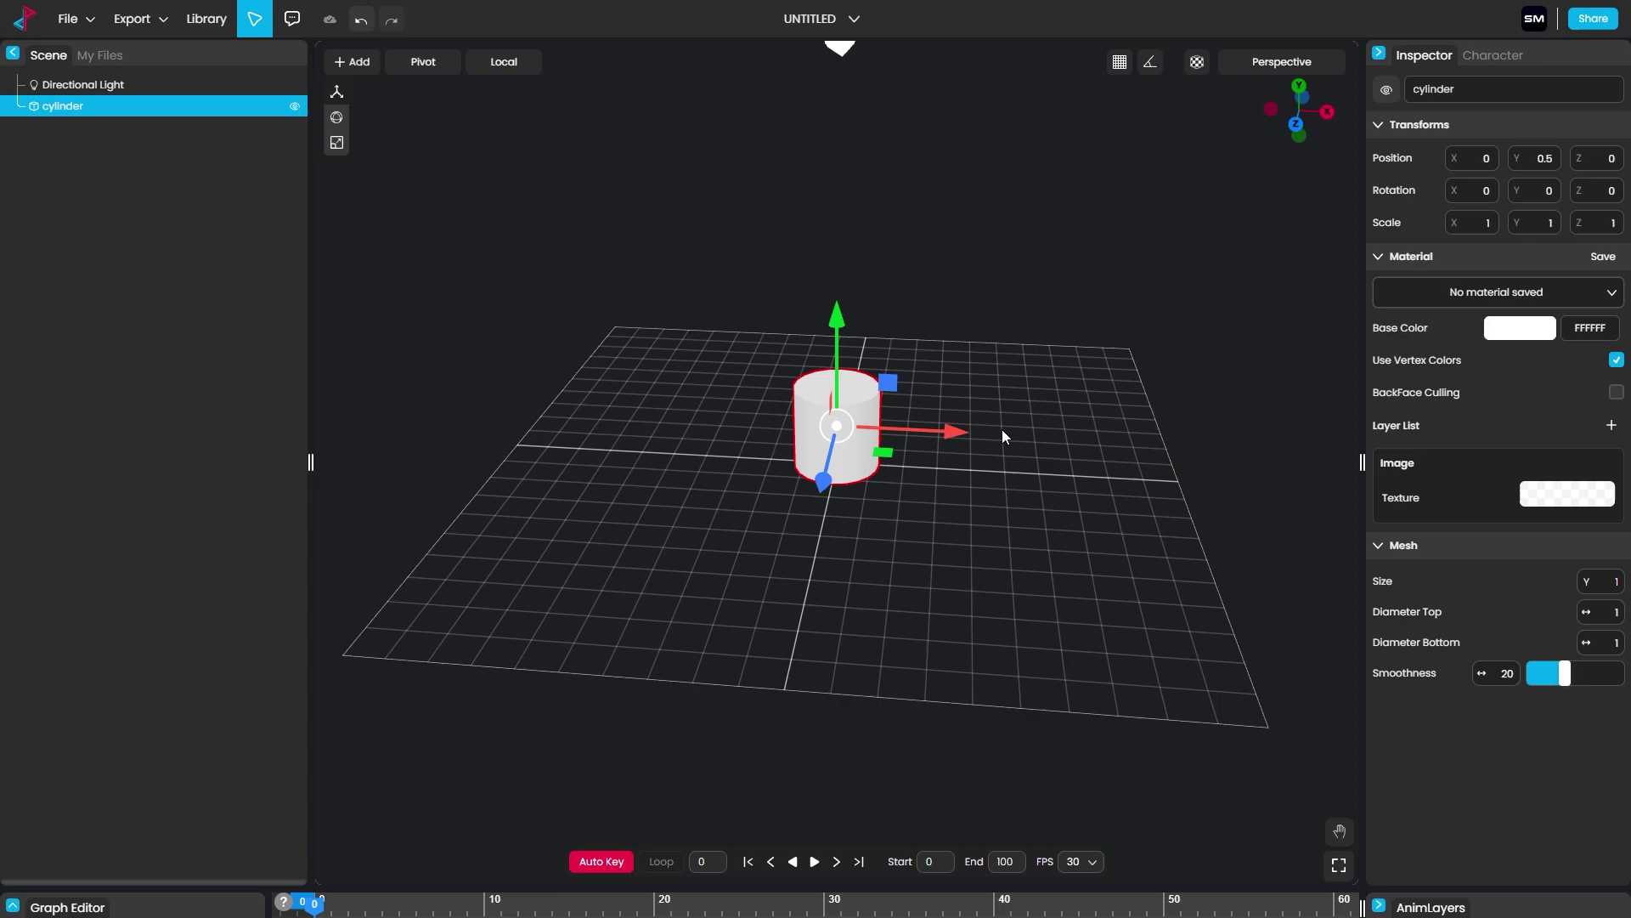
{"action": "right_click_drag", "start_coordinate": [1001, 430], "coordinate": [1006, 491]}
{"action": "middle_click_drag", "start_coordinate": [1006, 491], "coordinate": [992, 436]}
{"action": "scroll", "coordinate": [994, 509], "scroll_direction": "up", "scroll_amount": 3}
{"action": "scroll", "coordinate": [994, 510], "scroll_direction": "down", "scroll_amount": 4}
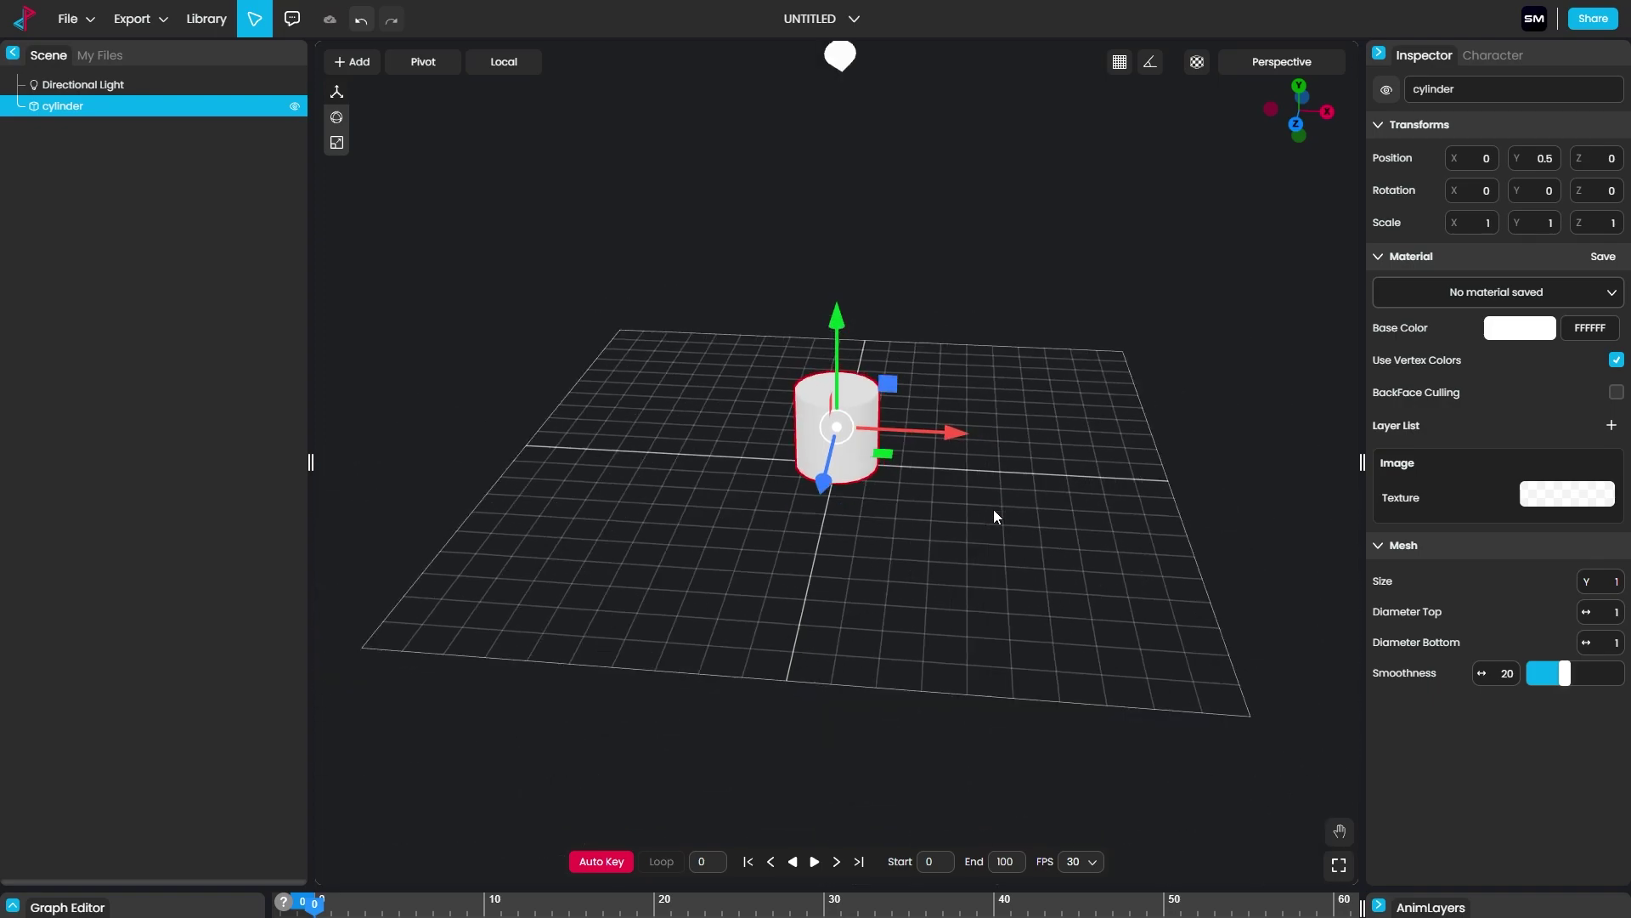
{"action": "scroll", "coordinate": [995, 515], "scroll_direction": "down", "scroll_amount": 2}
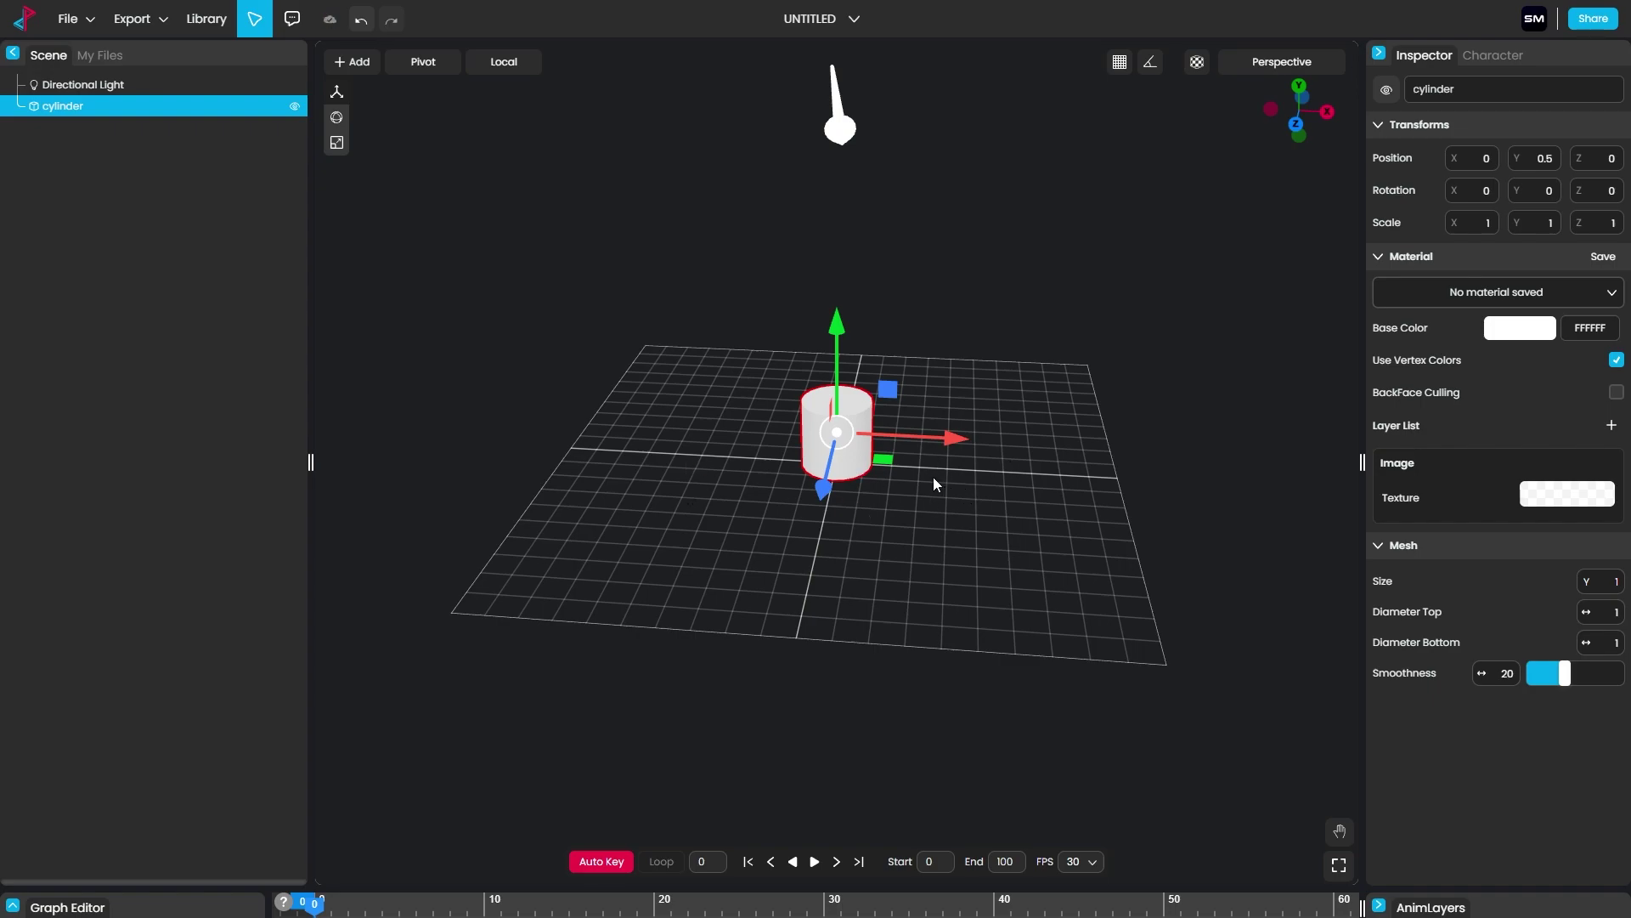
{"action": "right_click_drag", "start_coordinate": [937, 479], "coordinate": [1016, 486]}
{"action": "scroll", "coordinate": [1062, 432], "scroll_direction": "up", "scroll_amount": 2}
{"action": "left_click_drag", "start_coordinate": [974, 541], "coordinate": [1000, 532]}
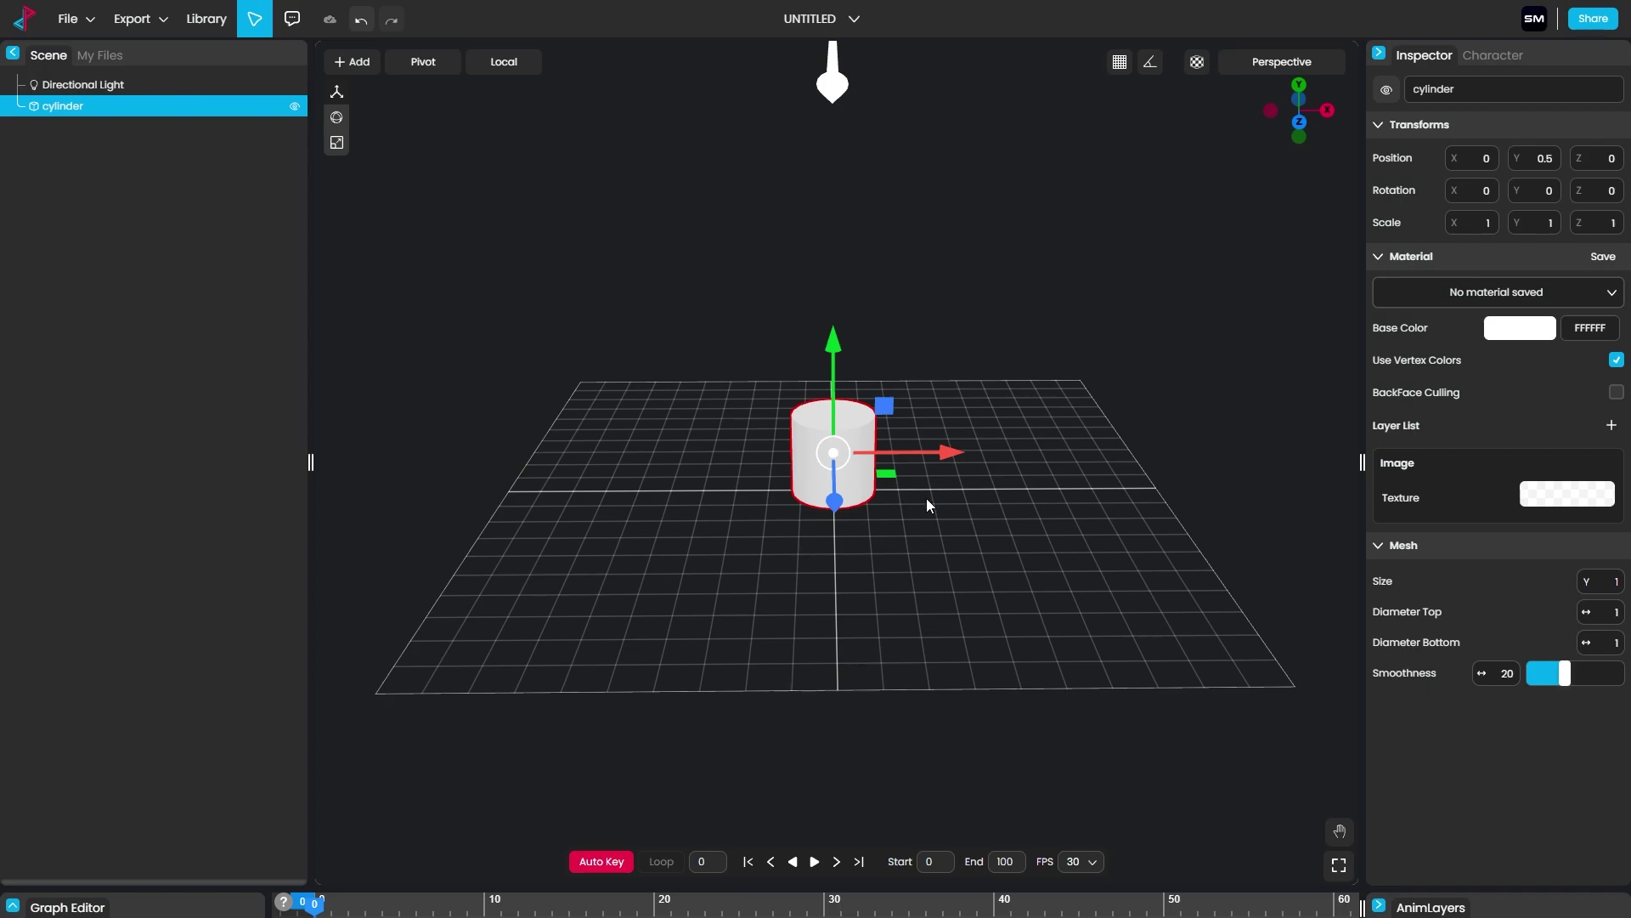
Step: Scale the cylinder uniformly to about 4.55 on all three axes
{"action": "mouse_move", "coordinate": [845, 349]}
{"action": "left_mouse_down"}
{"action": "mouse_move", "coordinate": [835, 372]}
{"action": "mouse_move", "coordinate": [833, 348]}
{"action": "left_mouse_up"}
{"action": "key", "text": "ctrl+z"}
{"action": "key", "text": "r"}
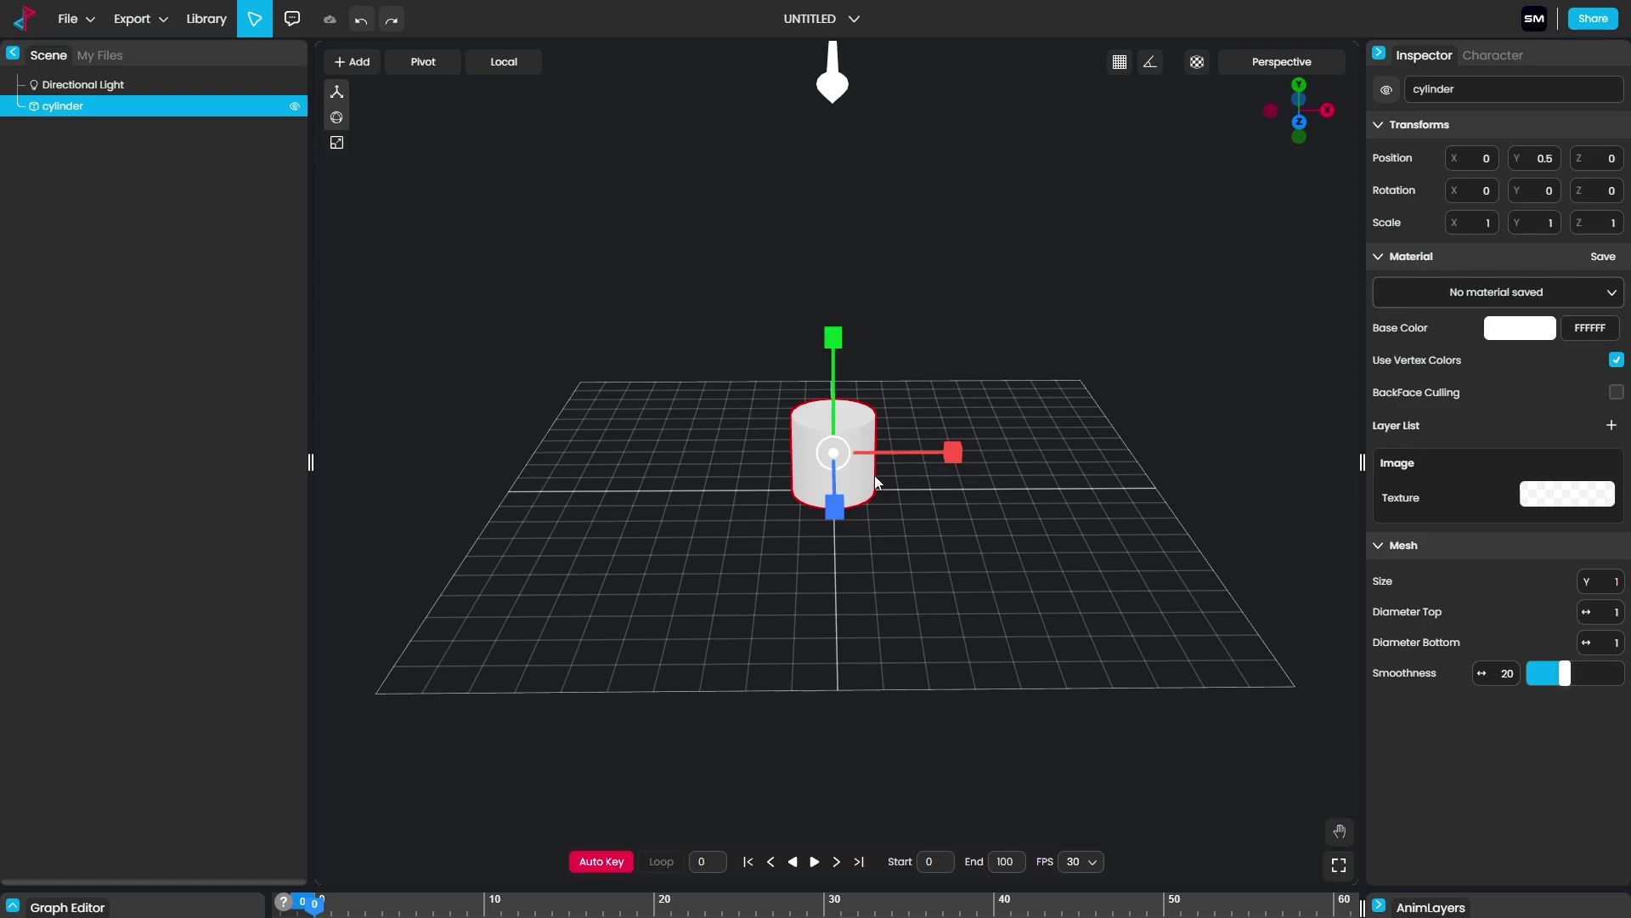
{"action": "left_click_drag", "start_coordinate": [909, 532], "coordinate": [911, 537]}
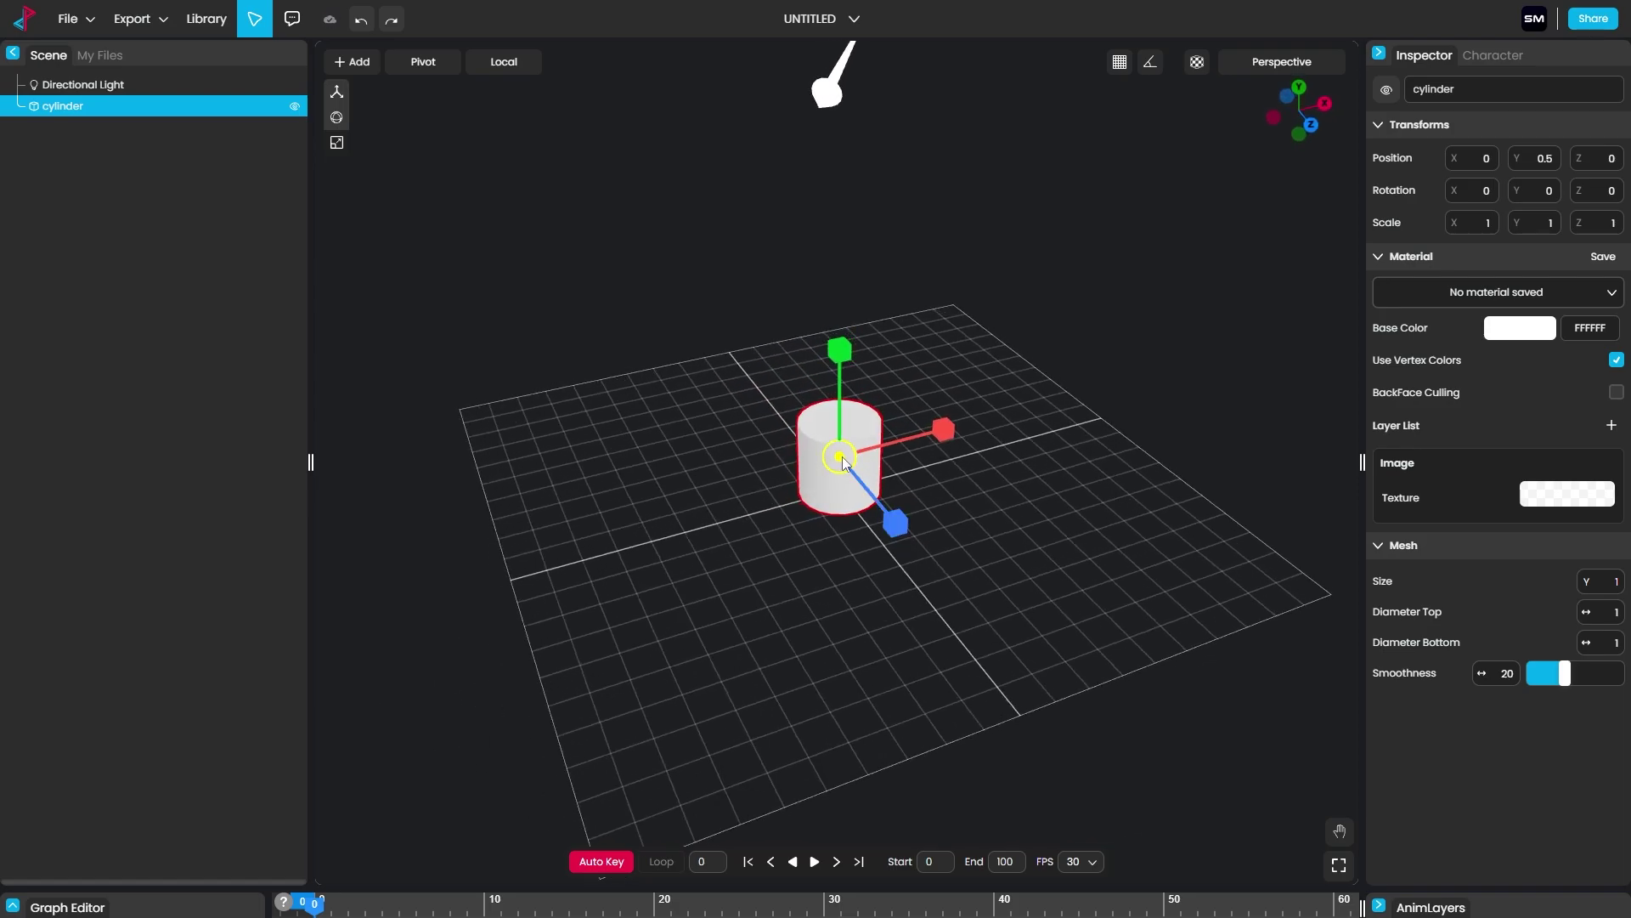
{"action": "left_click_drag", "start_coordinate": [843, 460], "coordinate": [1252, 490]}
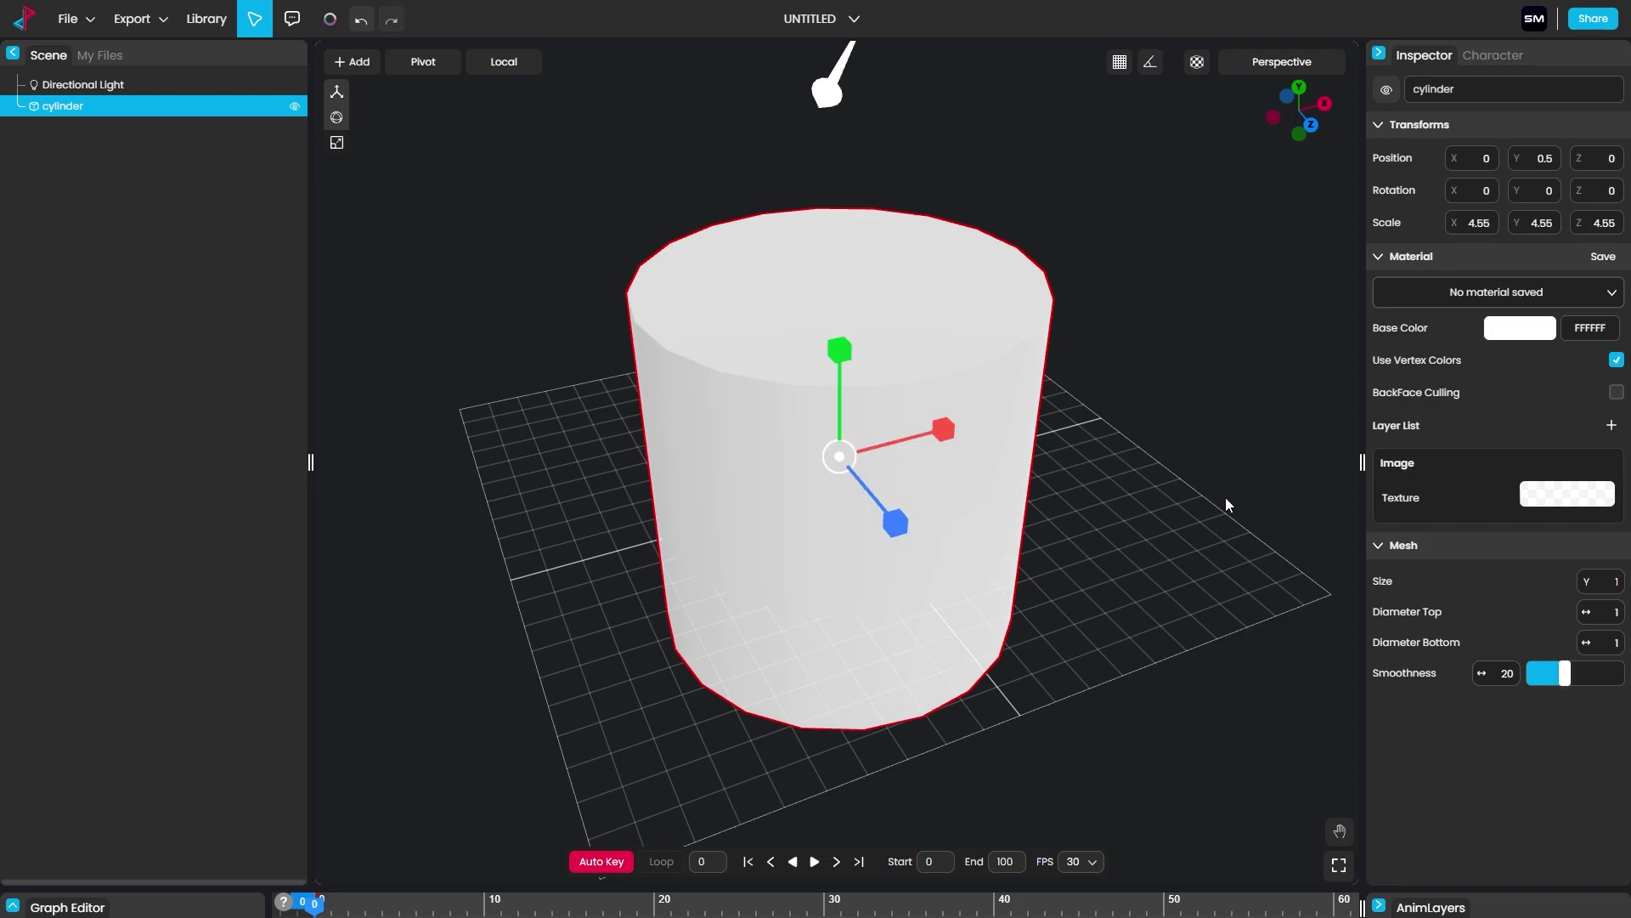
Step: Flatten the cylinder into a thin disc with a Y scale of about 0.21
{"action": "left_click_drag", "start_coordinate": [841, 350], "coordinate": [848, 430]}
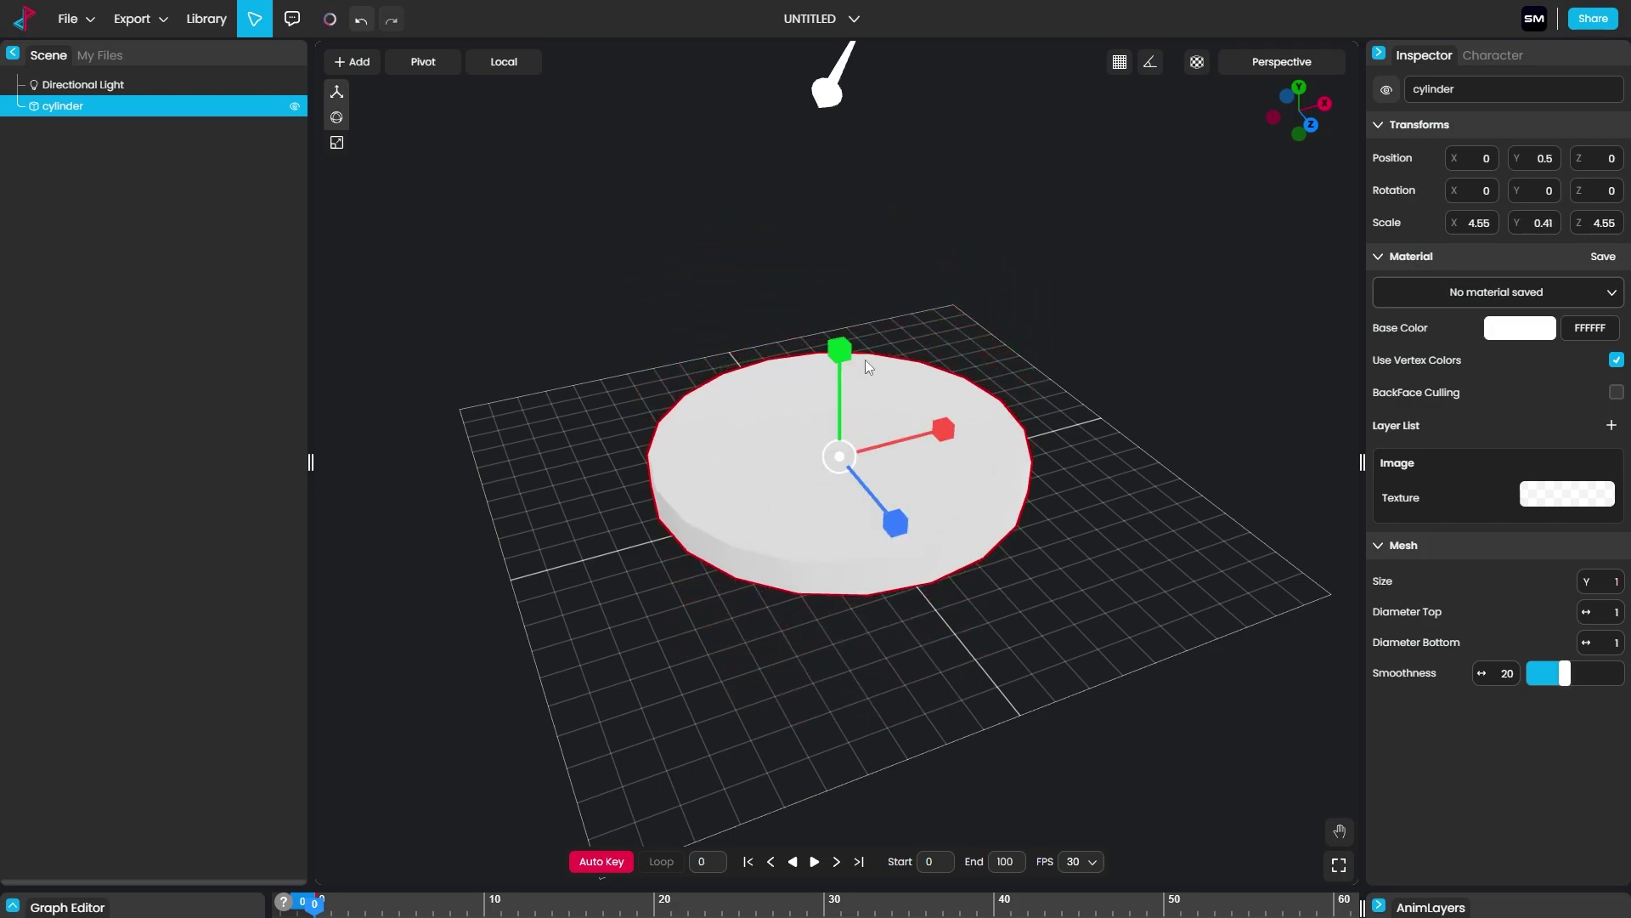
{"action": "middle_click_drag", "start_coordinate": [843, 354], "coordinate": [855, 337]}
{"action": "left_click_drag", "start_coordinate": [1001, 420], "coordinate": [1000, 414]}
{"action": "left_click_drag", "start_coordinate": [841, 333], "coordinate": [858, 379]}
Step: Lower the flattened cylinder to ground level, at a Y position of about 0.02
{"action": "middle_click_drag", "start_coordinate": [951, 522], "coordinate": [951, 507]}
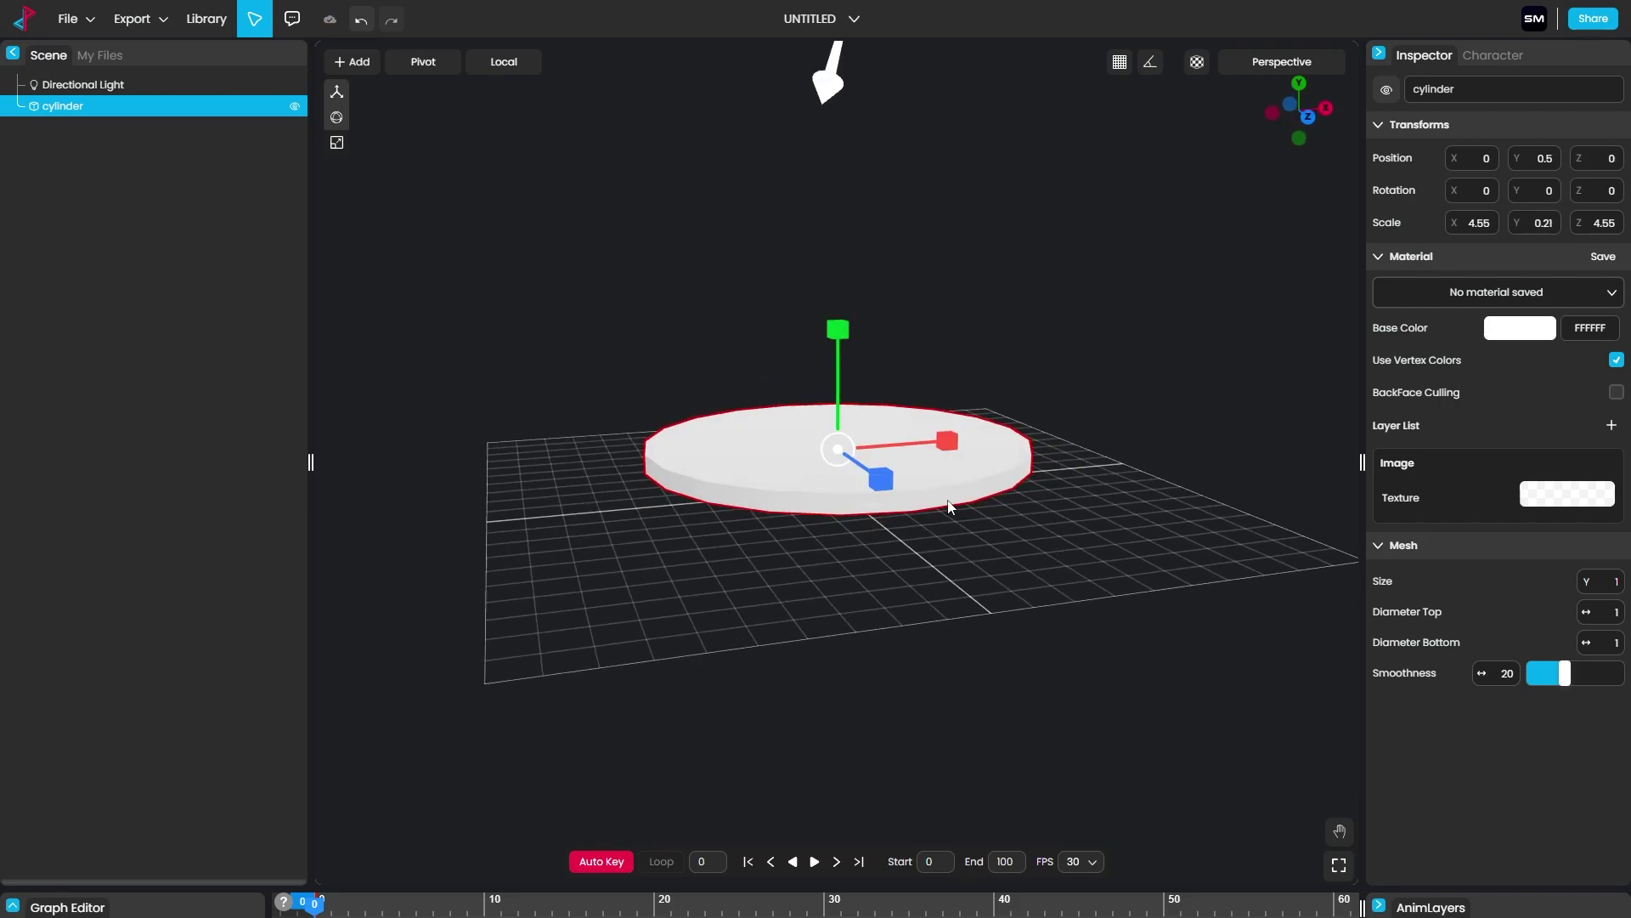
{"action": "scroll", "coordinate": [961, 508], "scroll_direction": "up", "scroll_amount": 4}
{"action": "scroll", "coordinate": [912, 499], "scroll_direction": "up", "scroll_amount": 1}
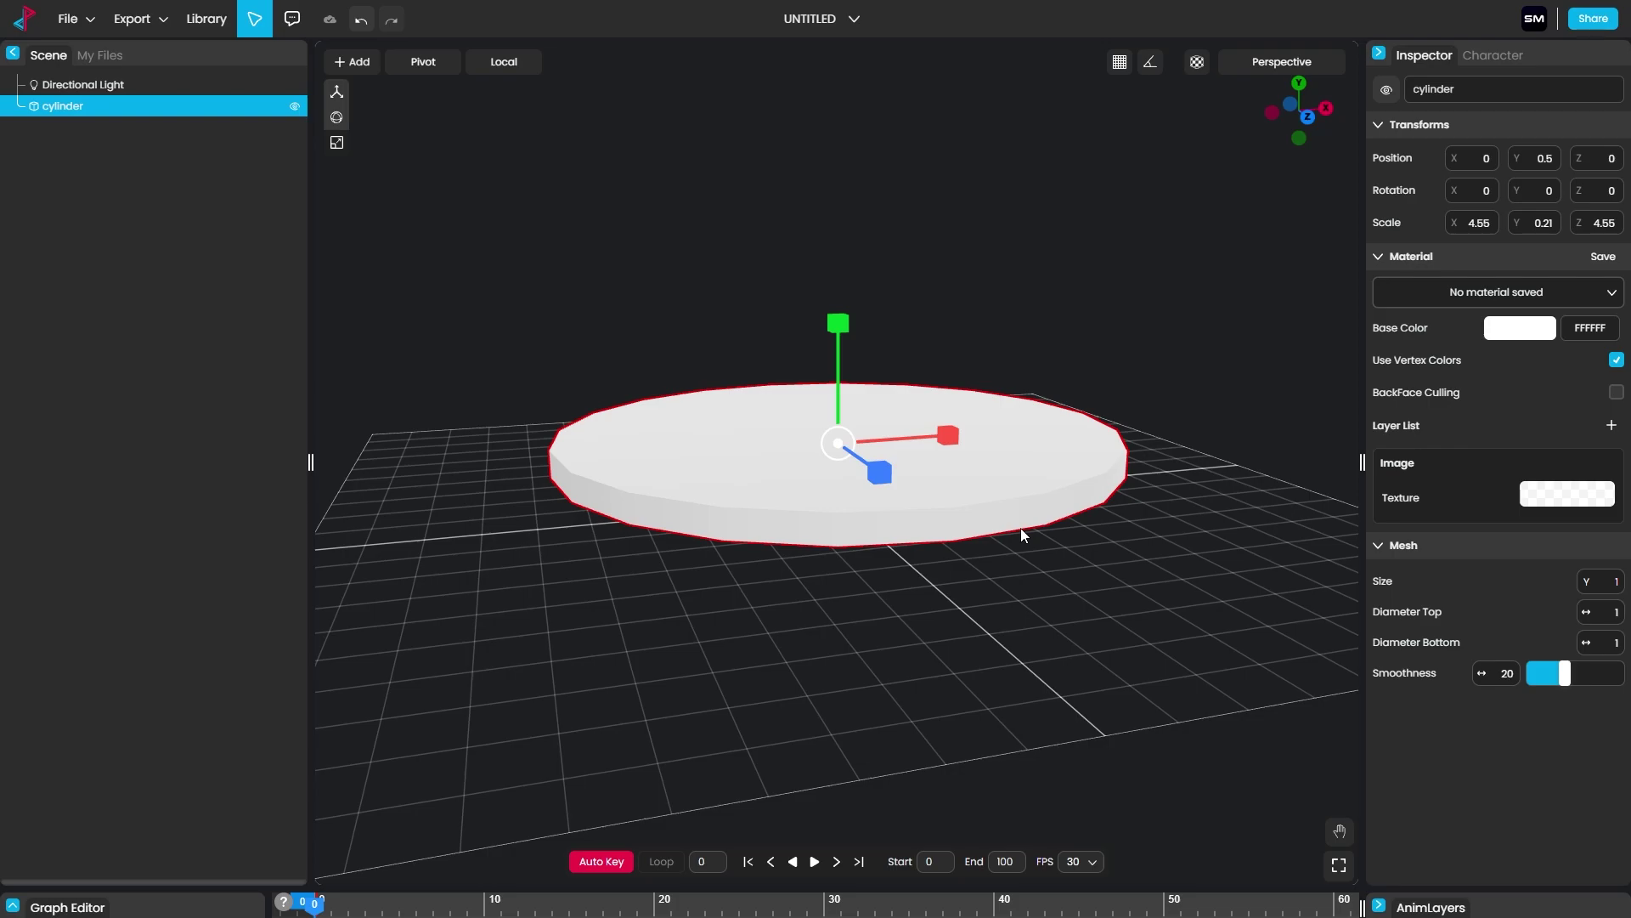
{"action": "key", "text": "w"}
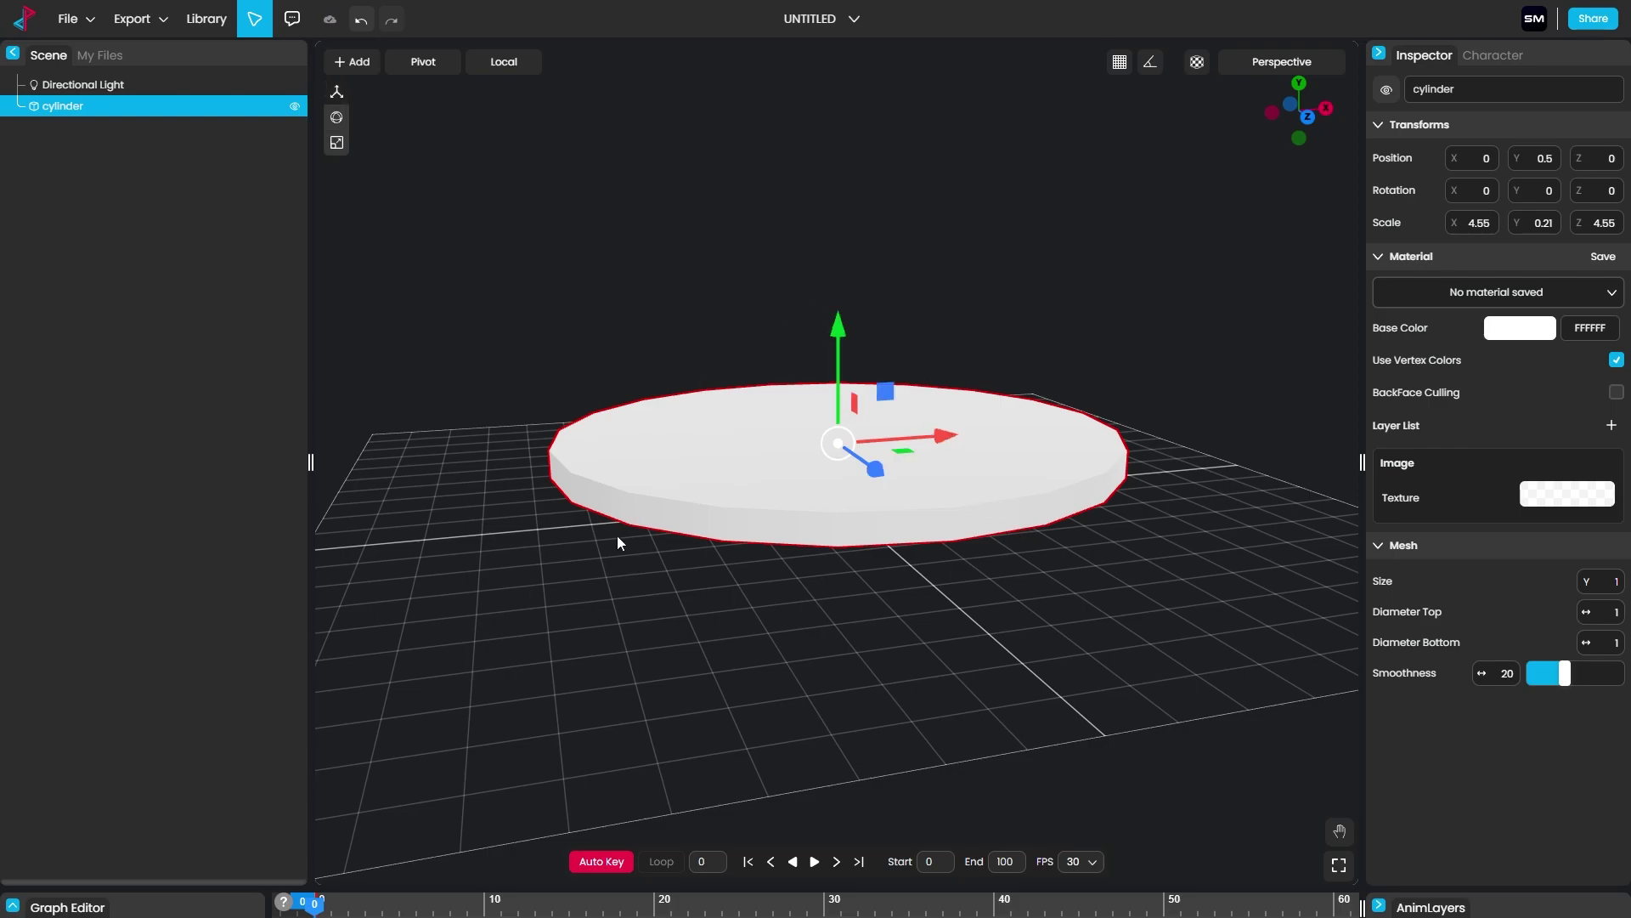
{"action": "left_click_drag", "start_coordinate": [838, 335], "coordinate": [842, 408]}
{"action": "left_click_drag", "start_coordinate": [1015, 525], "coordinate": [930, 515]}
{"action": "left_click_drag", "start_coordinate": [836, 438], "coordinate": [836, 417]}
Step: Enlarge the disc uniformly to a scale of about 8.73 × 0.41 × 8.73 and raise its smoothness to 48
{"action": "left_click_drag", "start_coordinate": [1056, 528], "coordinate": [870, 580]}
{"action": "key", "text": "r"}
{"action": "left_click_drag", "start_coordinate": [832, 498], "coordinate": [1023, 447]}
{"action": "scroll", "coordinate": [1002, 518], "scroll_direction": "down", "scroll_amount": 2}
{"action": "left_click_drag", "start_coordinate": [1573, 686], "coordinate": [1621, 687]}
{"action": "left_click", "coordinate": [1209, 696]}
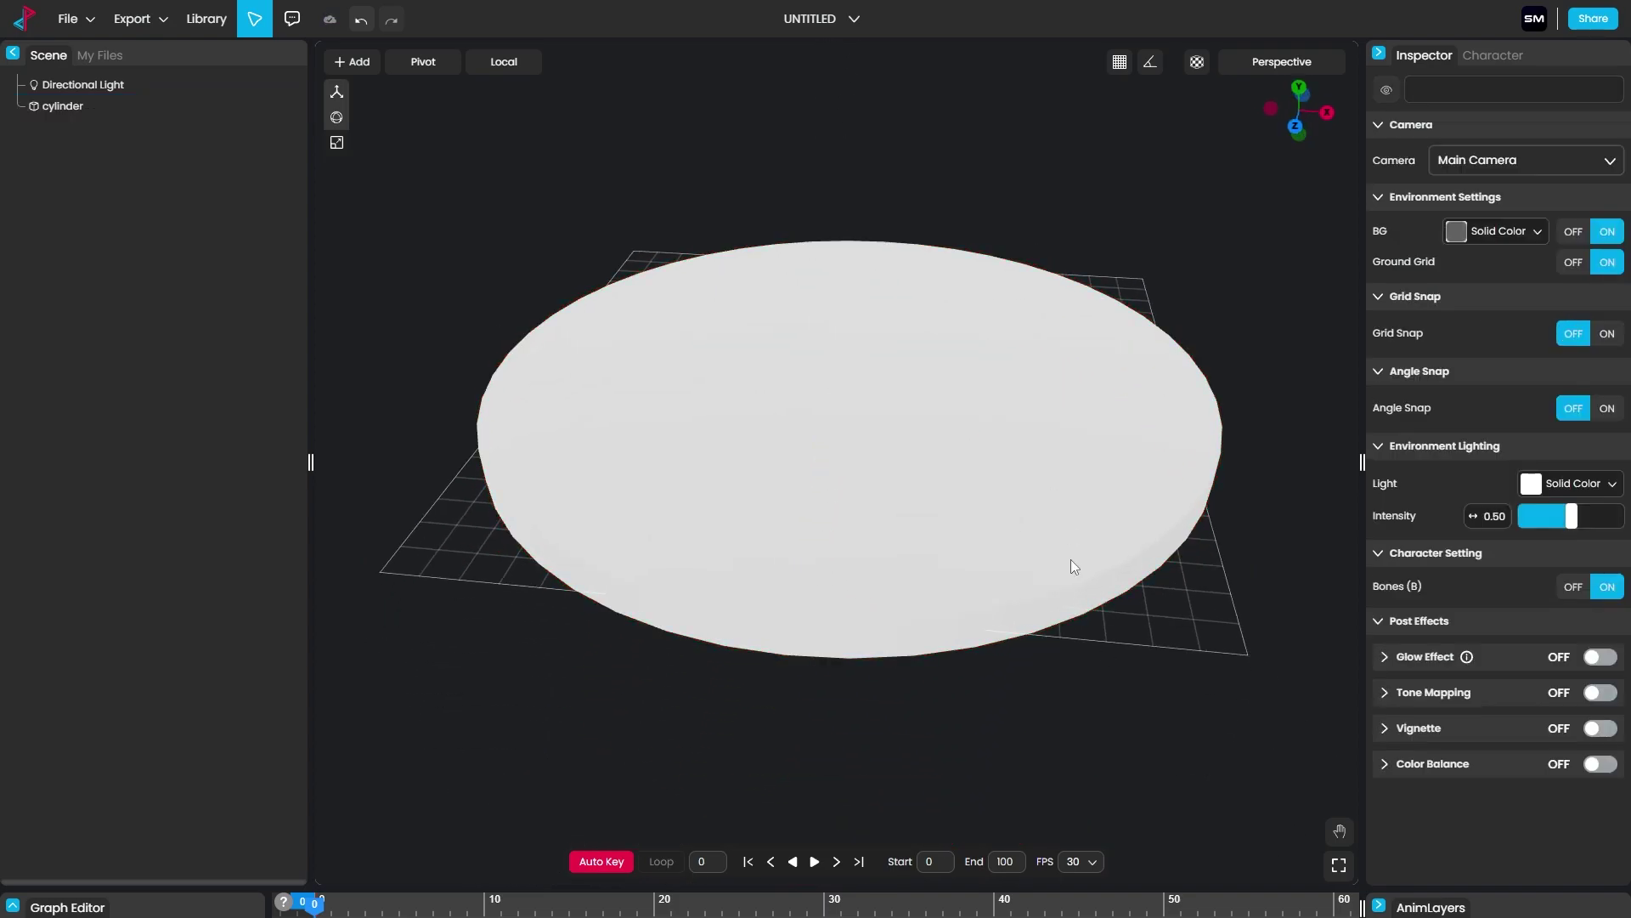
{"action": "scroll", "coordinate": [1066, 559], "scroll_direction": "down", "scroll_amount": 3}
{"action": "left_click_drag", "start_coordinate": [1058, 559], "coordinate": [889, 422]}
{"action": "scroll", "coordinate": [809, 471], "scroll_direction": "up", "scroll_amount": 5}
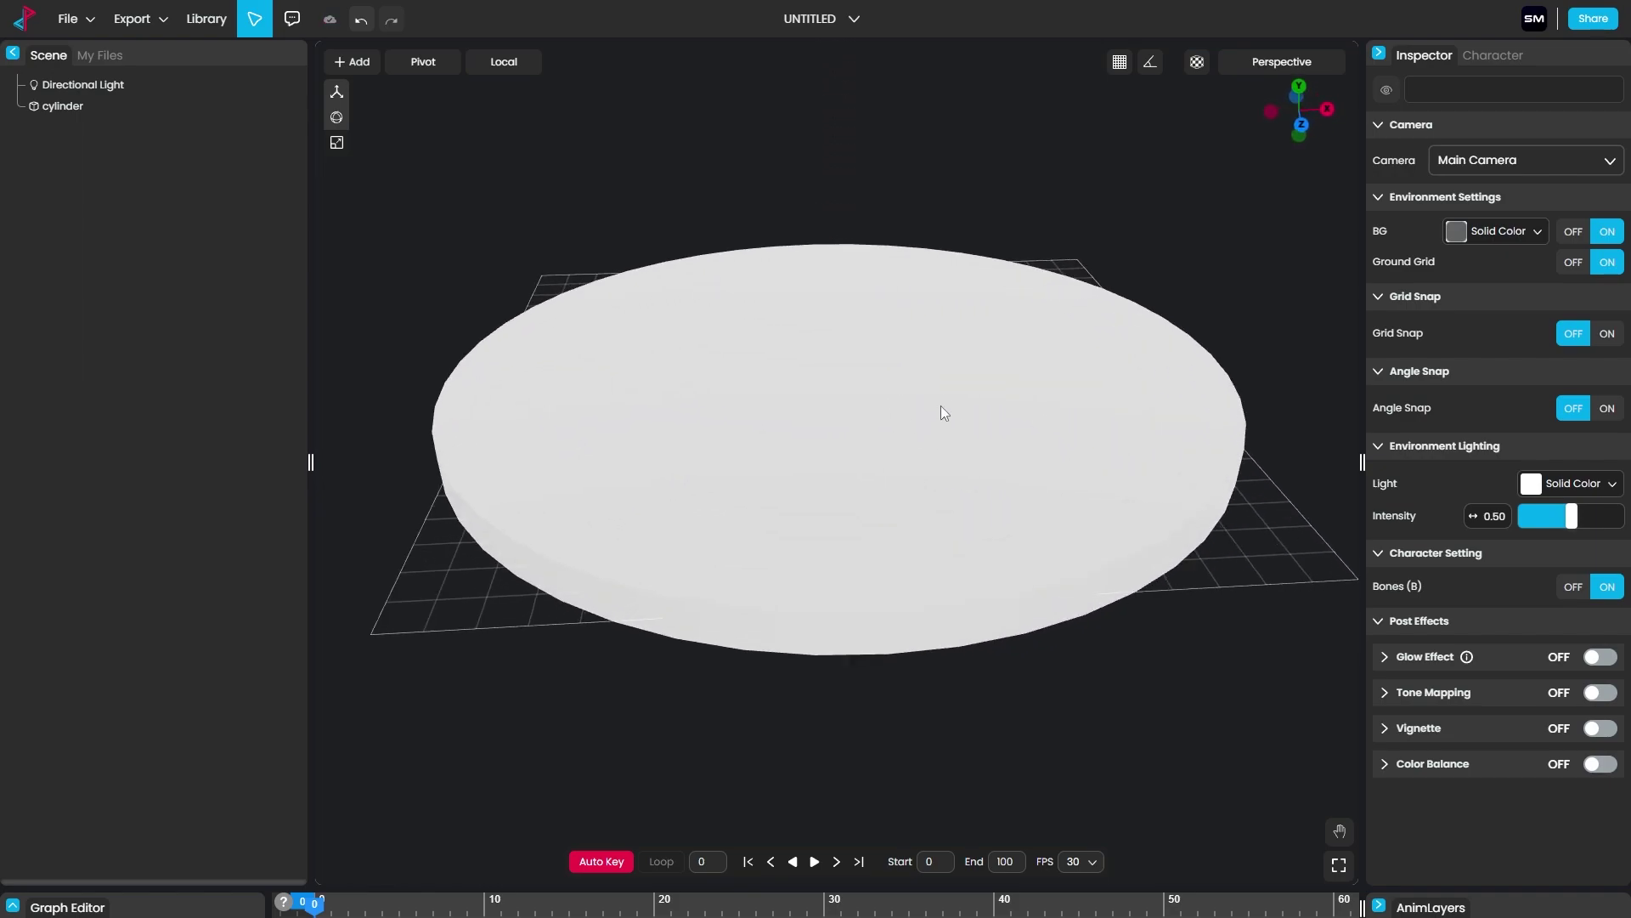
{"action": "left_click_drag", "start_coordinate": [1018, 476], "coordinate": [993, 494]}
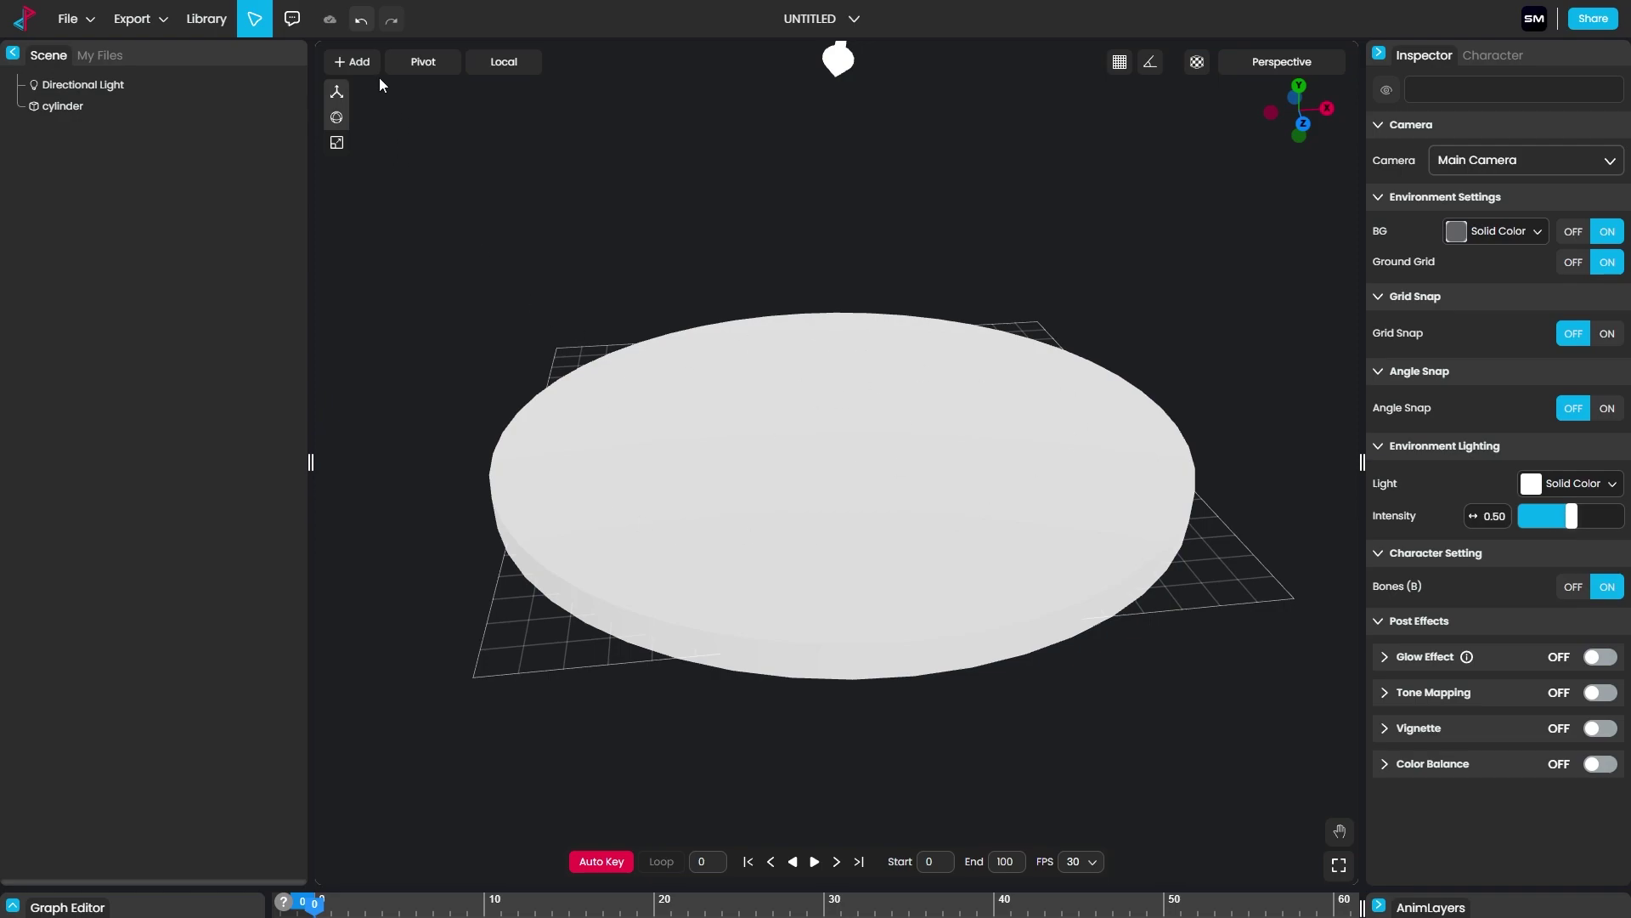
{"action": "left_click", "coordinate": [357, 62]}
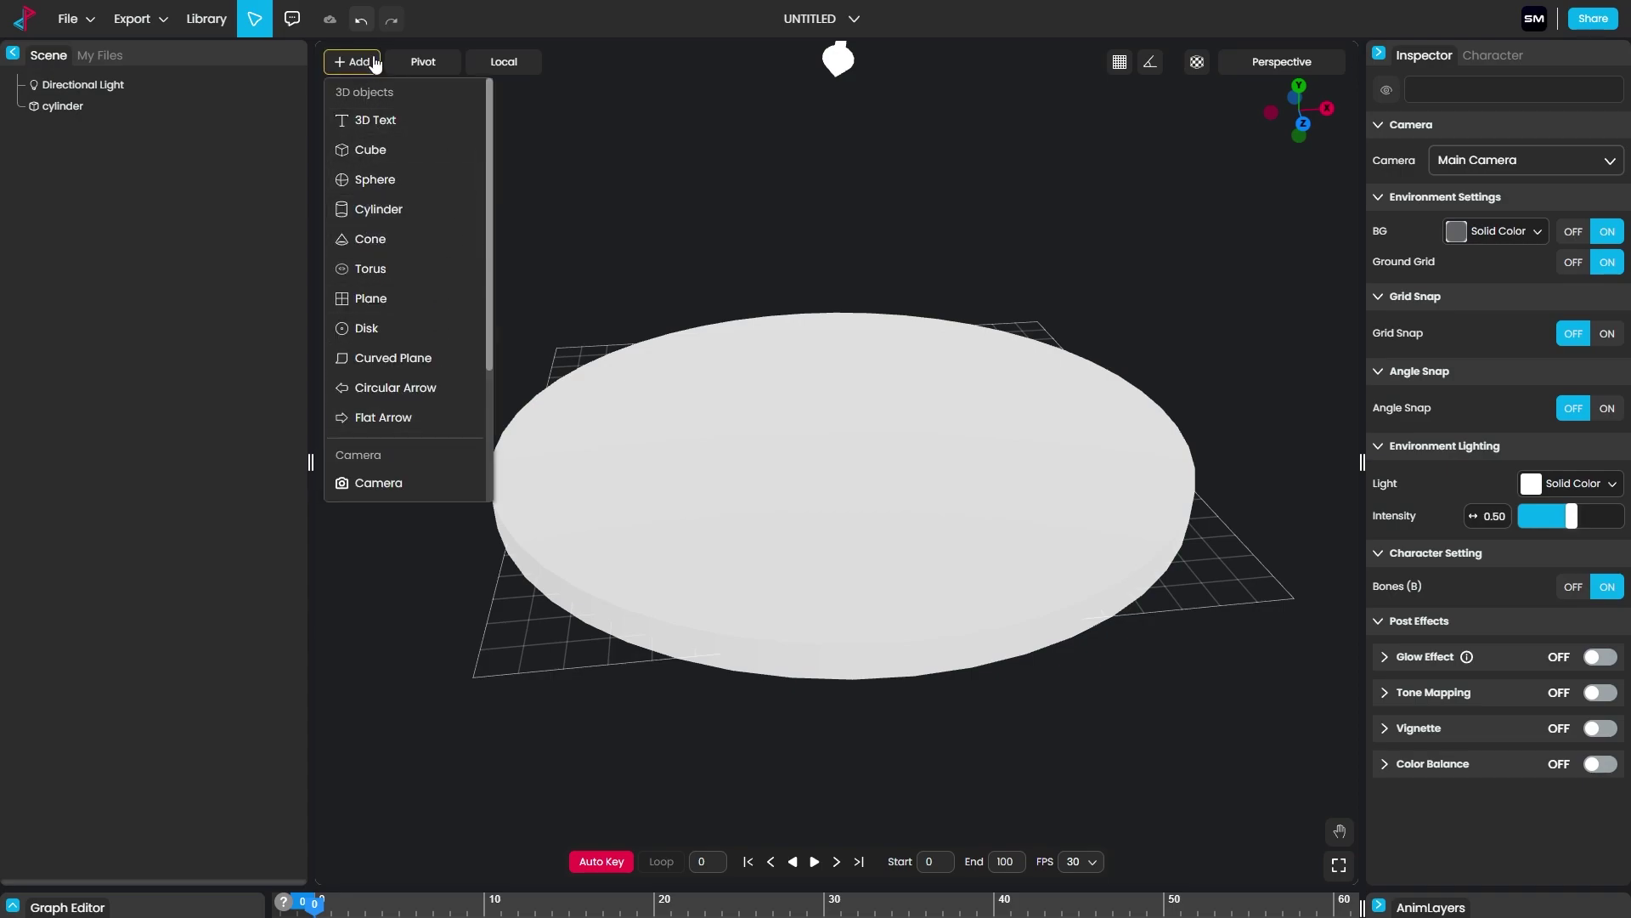
{"action": "left_click", "coordinate": [374, 64]}
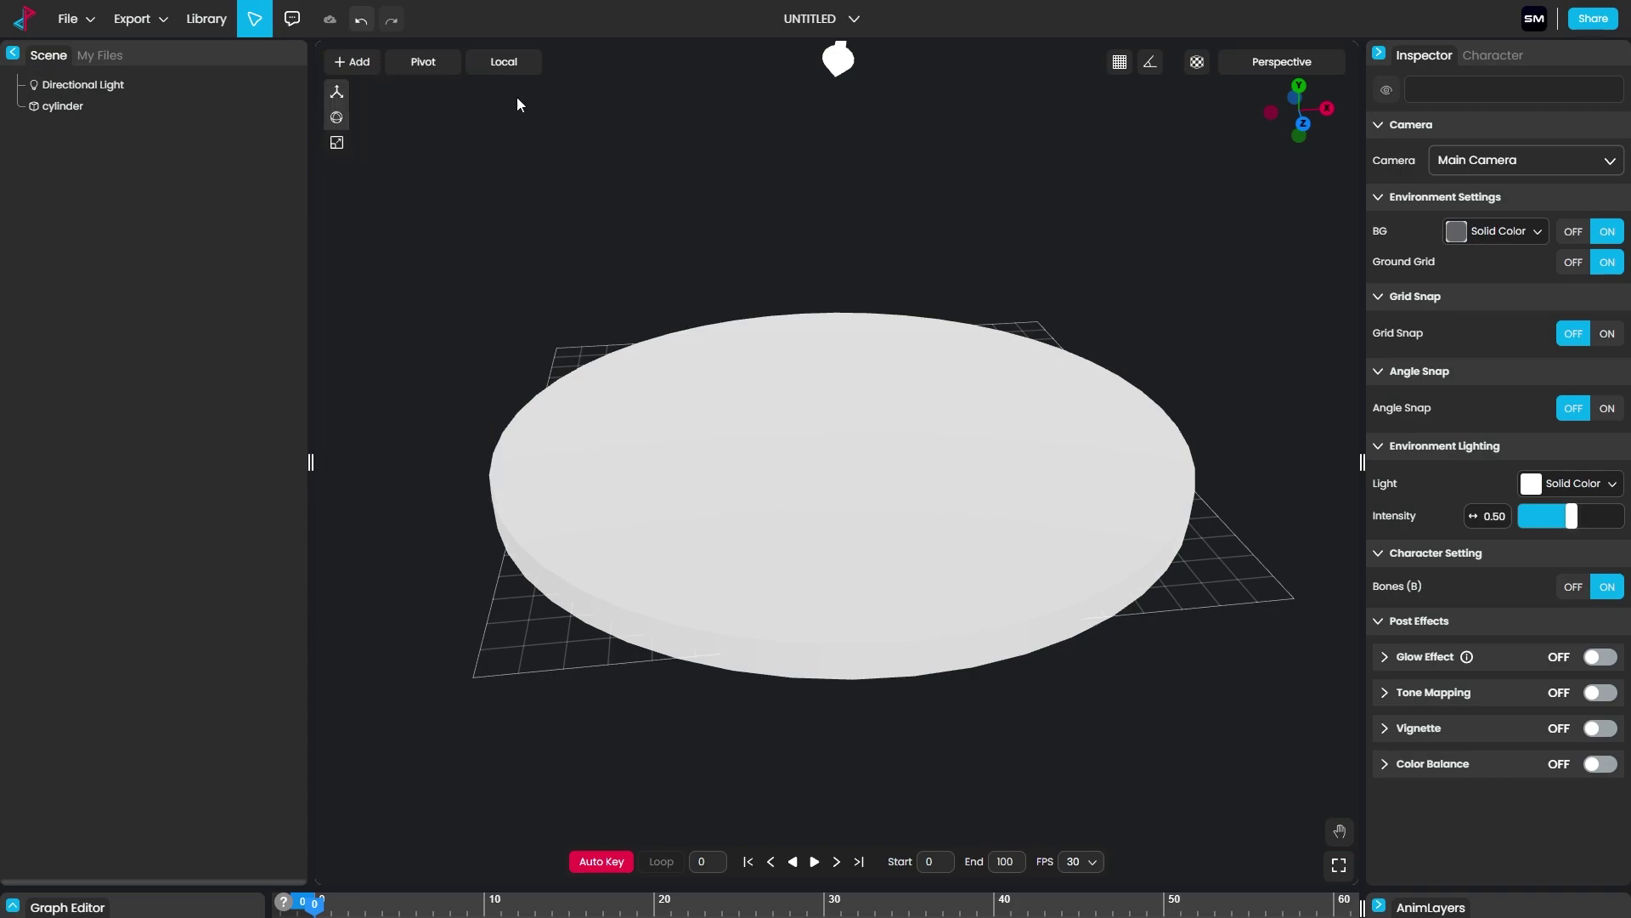
Step: Search the model library for "water" and import the Round Sea model into the scene
{"action": "left_click", "coordinate": [212, 18]}
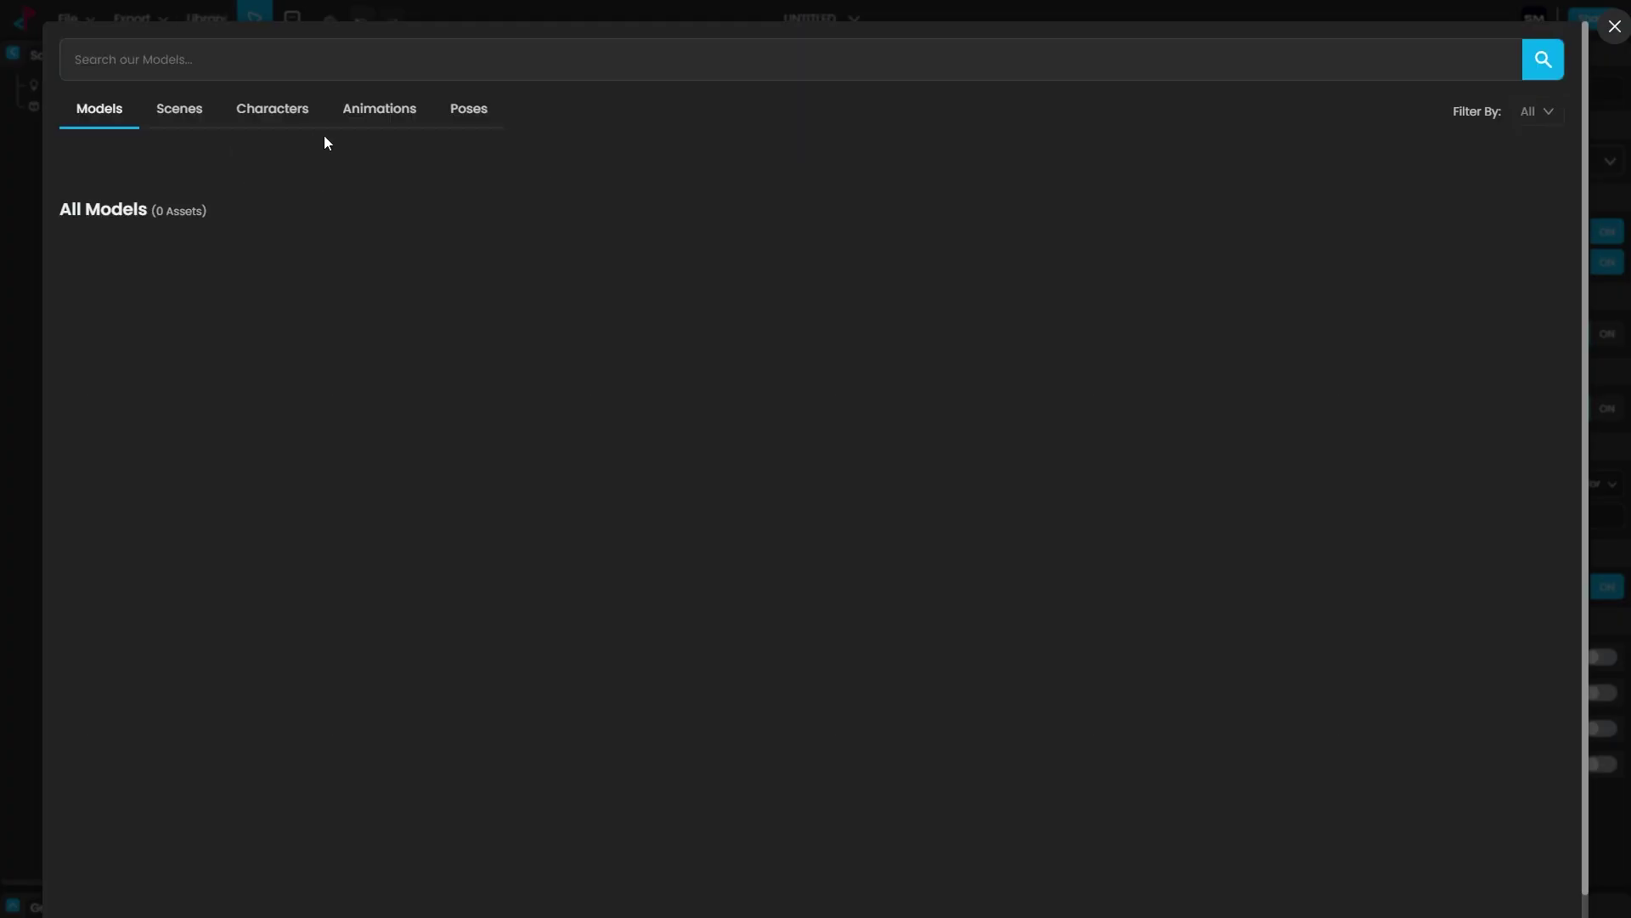
{"action": "type", "text": "water"}
{"action": "key", "text": "Return"}
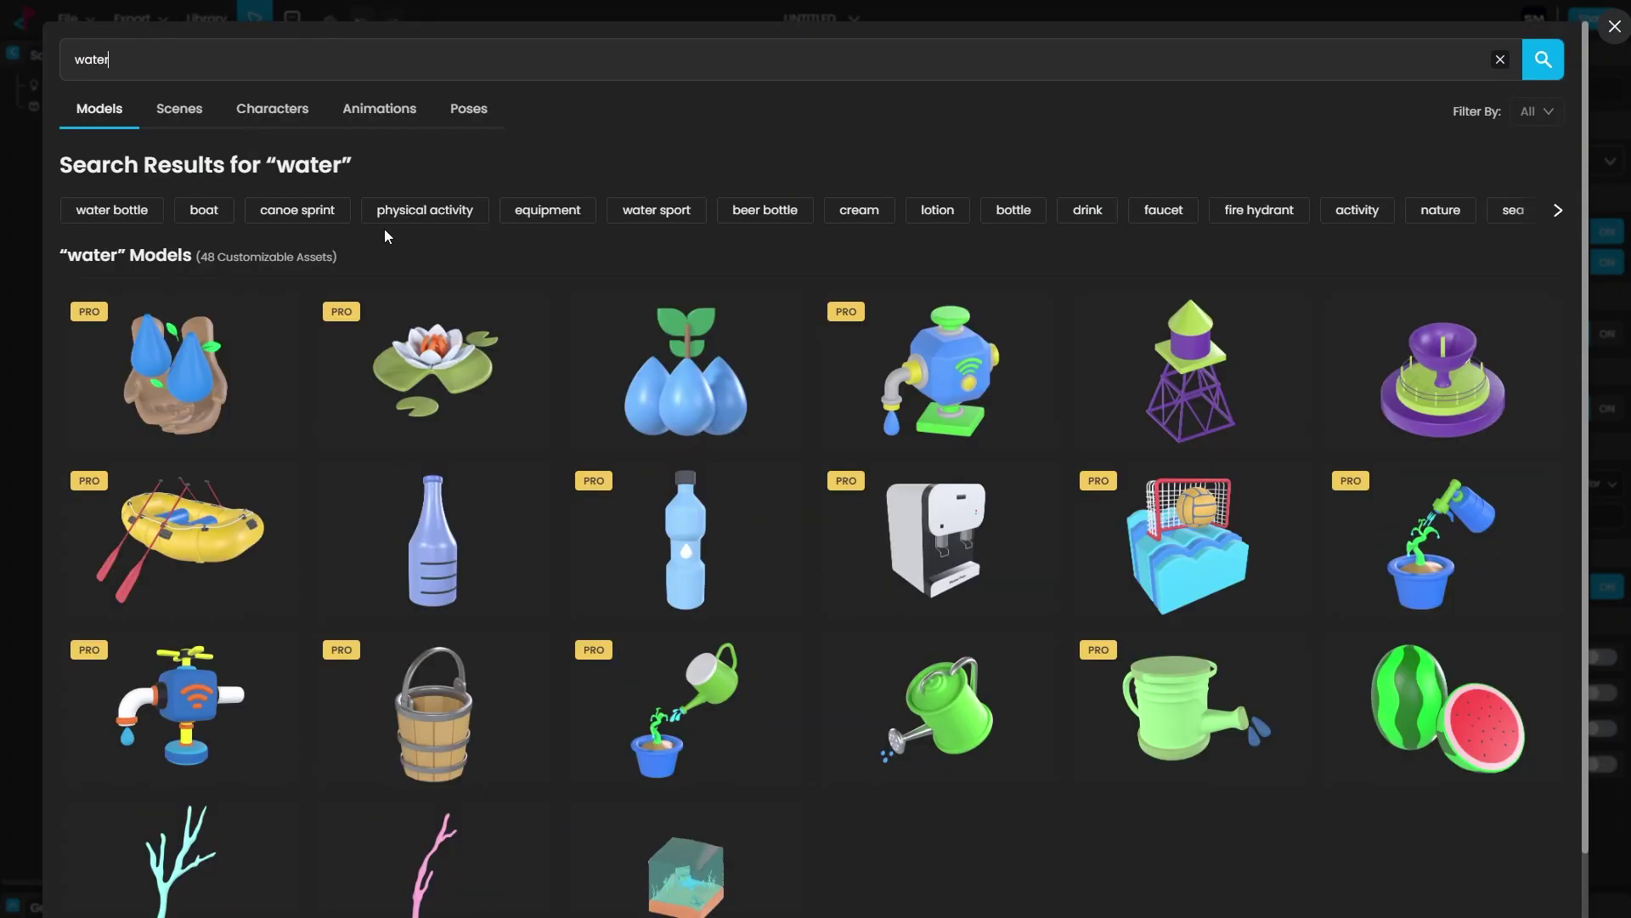
{"action": "scroll", "coordinate": [853, 445], "scroll_direction": "down", "scroll_amount": 5}
{"action": "scroll", "coordinate": [853, 445], "scroll_direction": "up", "scroll_amount": 5}
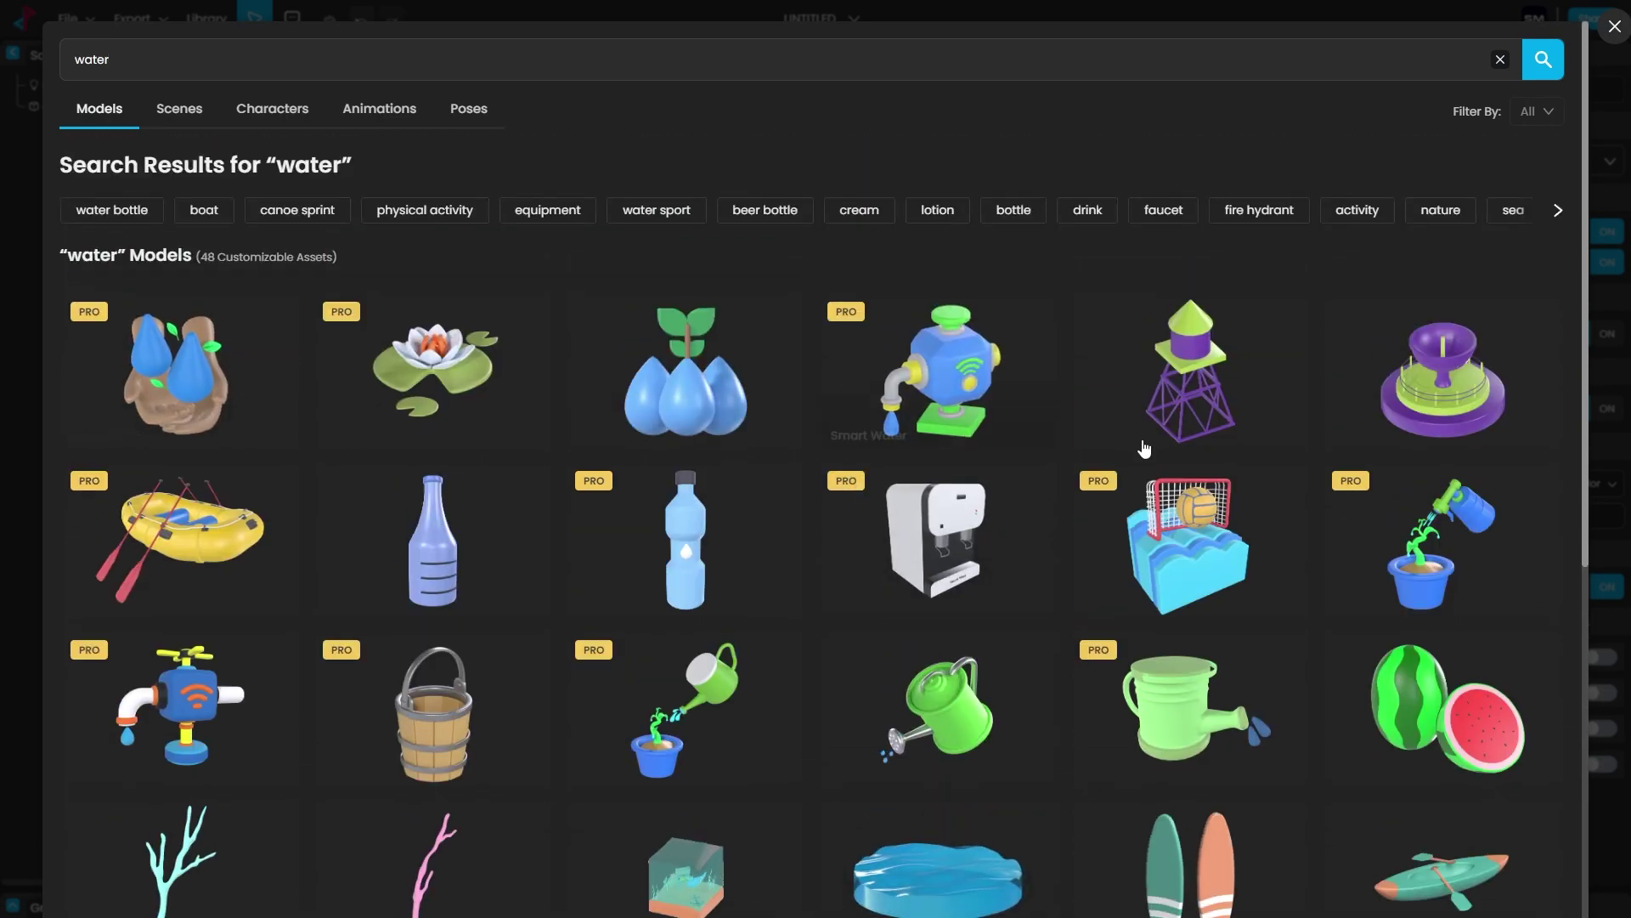
{"action": "scroll", "coordinate": [1145, 449], "scroll_direction": "down", "scroll_amount": 2}
{"action": "scroll", "coordinate": [1145, 448], "scroll_direction": "down", "scroll_amount": 2}
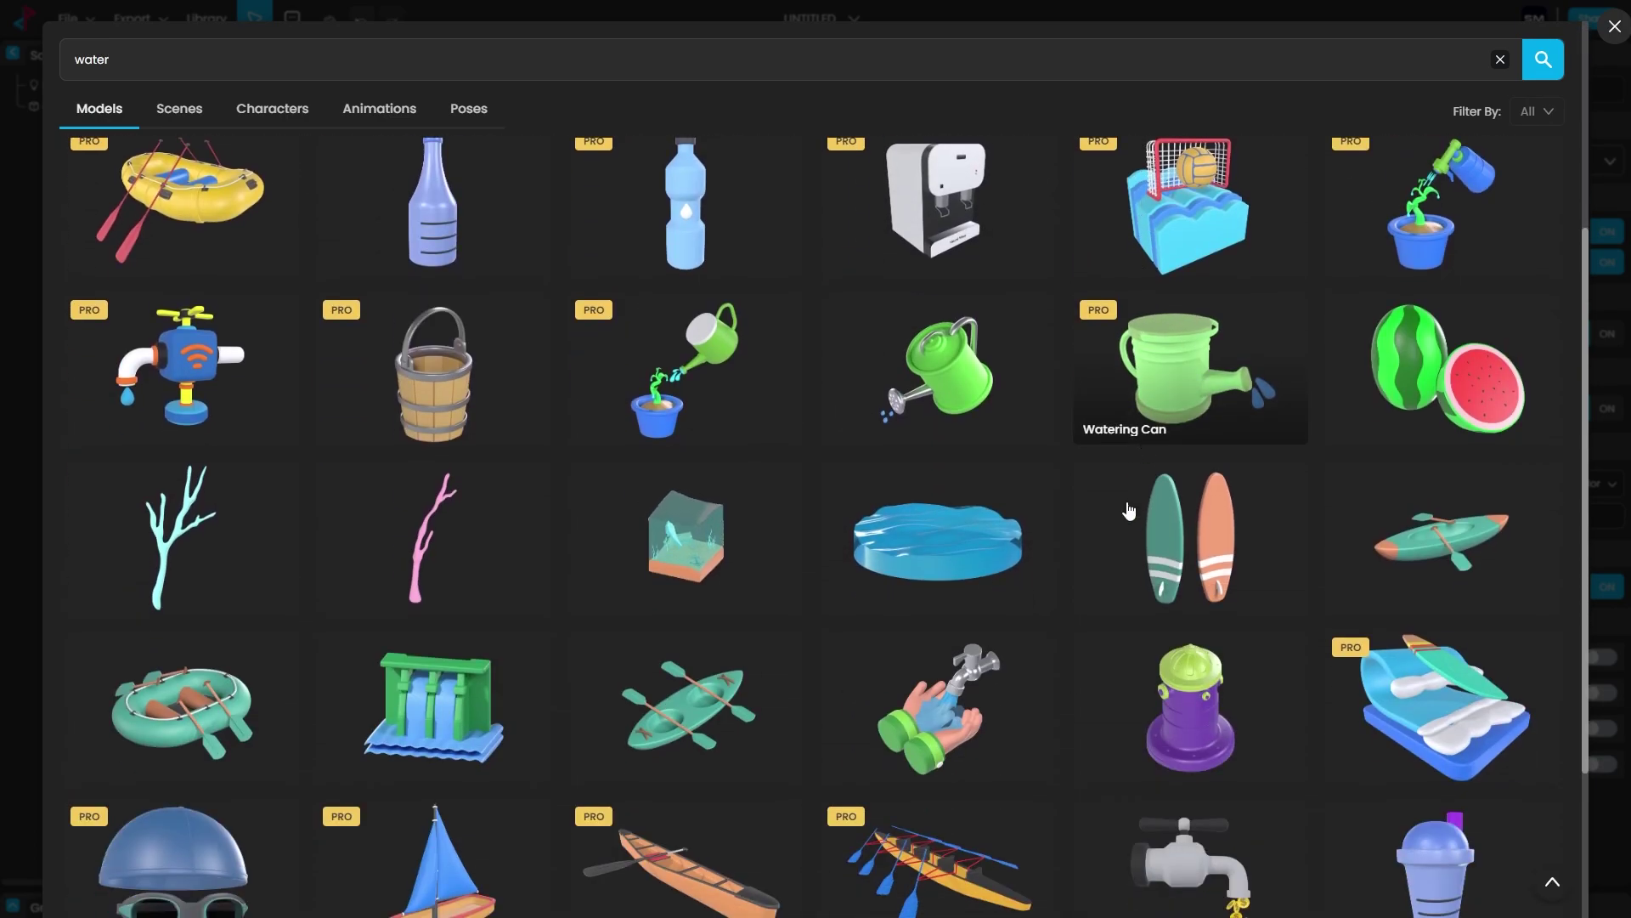
{"action": "left_click", "coordinate": [939, 552]}
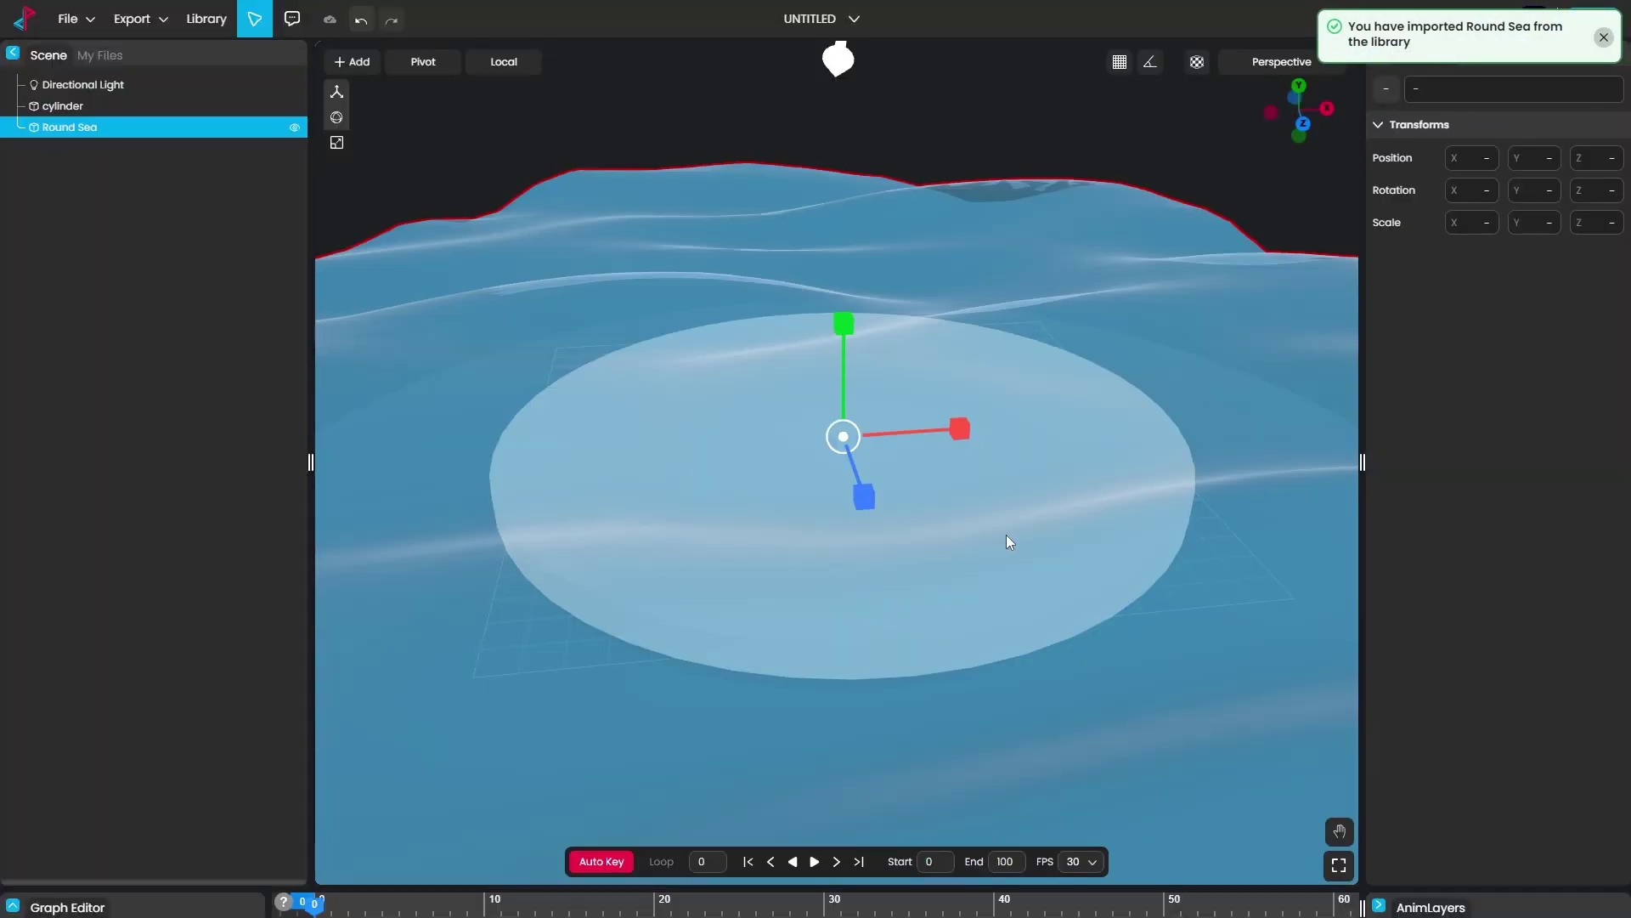
Step: Adjust the Round Sea's scale and height so it rests on the disc just inside its outer edge
{"action": "scroll", "coordinate": [785, 482], "scroll_direction": "down", "scroll_amount": 5}
{"action": "scroll", "coordinate": [793, 447], "scroll_direction": "down", "scroll_amount": 5}
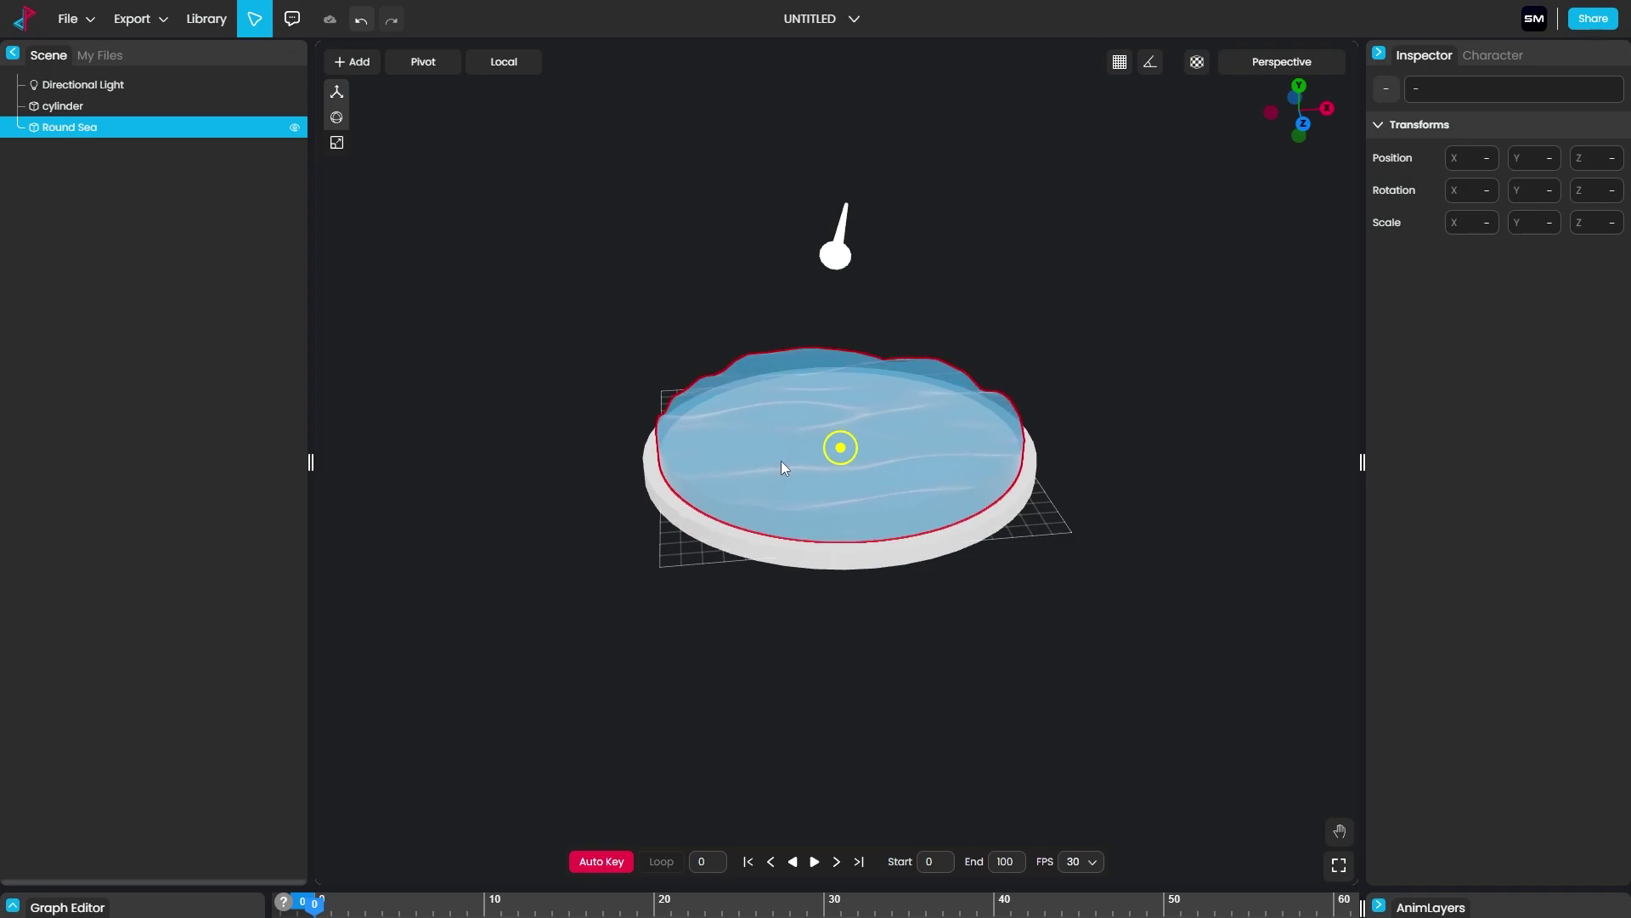
{"action": "left_click_drag", "start_coordinate": [782, 462], "coordinate": [782, 461]}
{"action": "scroll", "coordinate": [996, 593], "scroll_direction": "up", "scroll_amount": 3}
{"action": "left_click_drag", "start_coordinate": [996, 593], "coordinate": [987, 566]}
{"action": "scroll", "coordinate": [967, 524], "scroll_direction": "up", "scroll_amount": 3}
{"action": "mouse_move", "coordinate": [844, 325]}
{"action": "left_mouse_down"}
{"action": "mouse_move", "coordinate": [850, 368]}
{"action": "mouse_move", "coordinate": [837, 318]}
{"action": "left_mouse_up"}
{"action": "key", "text": "r"}
{"action": "left_click_drag", "start_coordinate": [1034, 495], "coordinate": [981, 552]}
{"action": "middle_click_drag", "start_coordinate": [982, 558], "coordinate": [994, 563]}
{"action": "left_click", "coordinate": [1248, 598]}
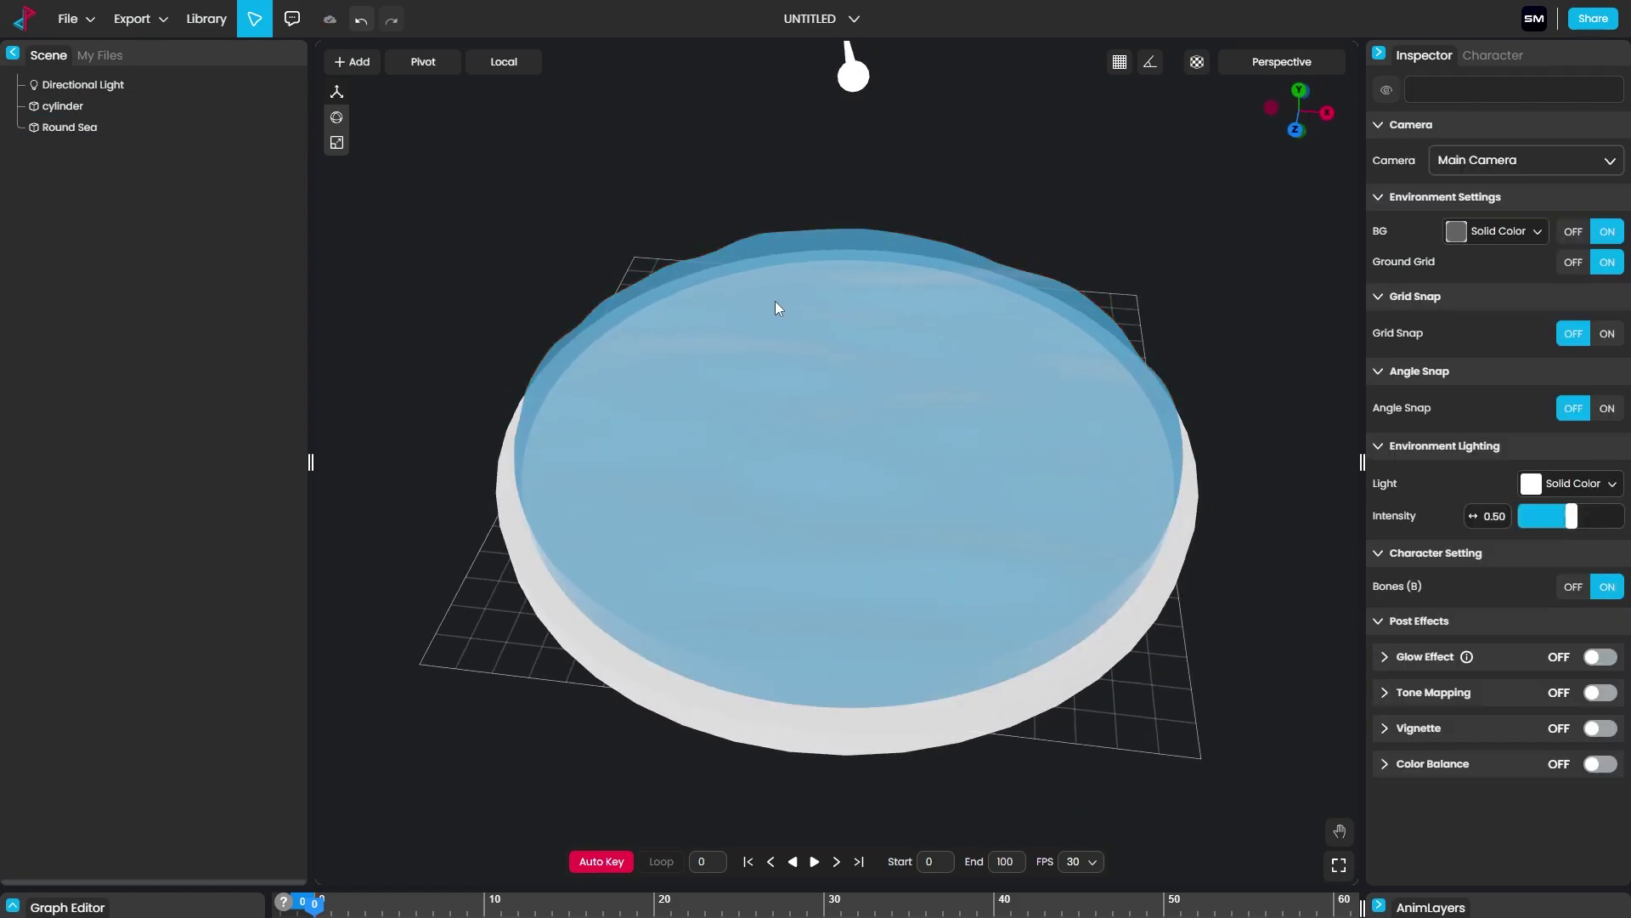
Step: Copy the base cylinder and paste a duplicate into the scene
{"action": "middle_click_drag", "start_coordinate": [1140, 592], "coordinate": [548, 393]}
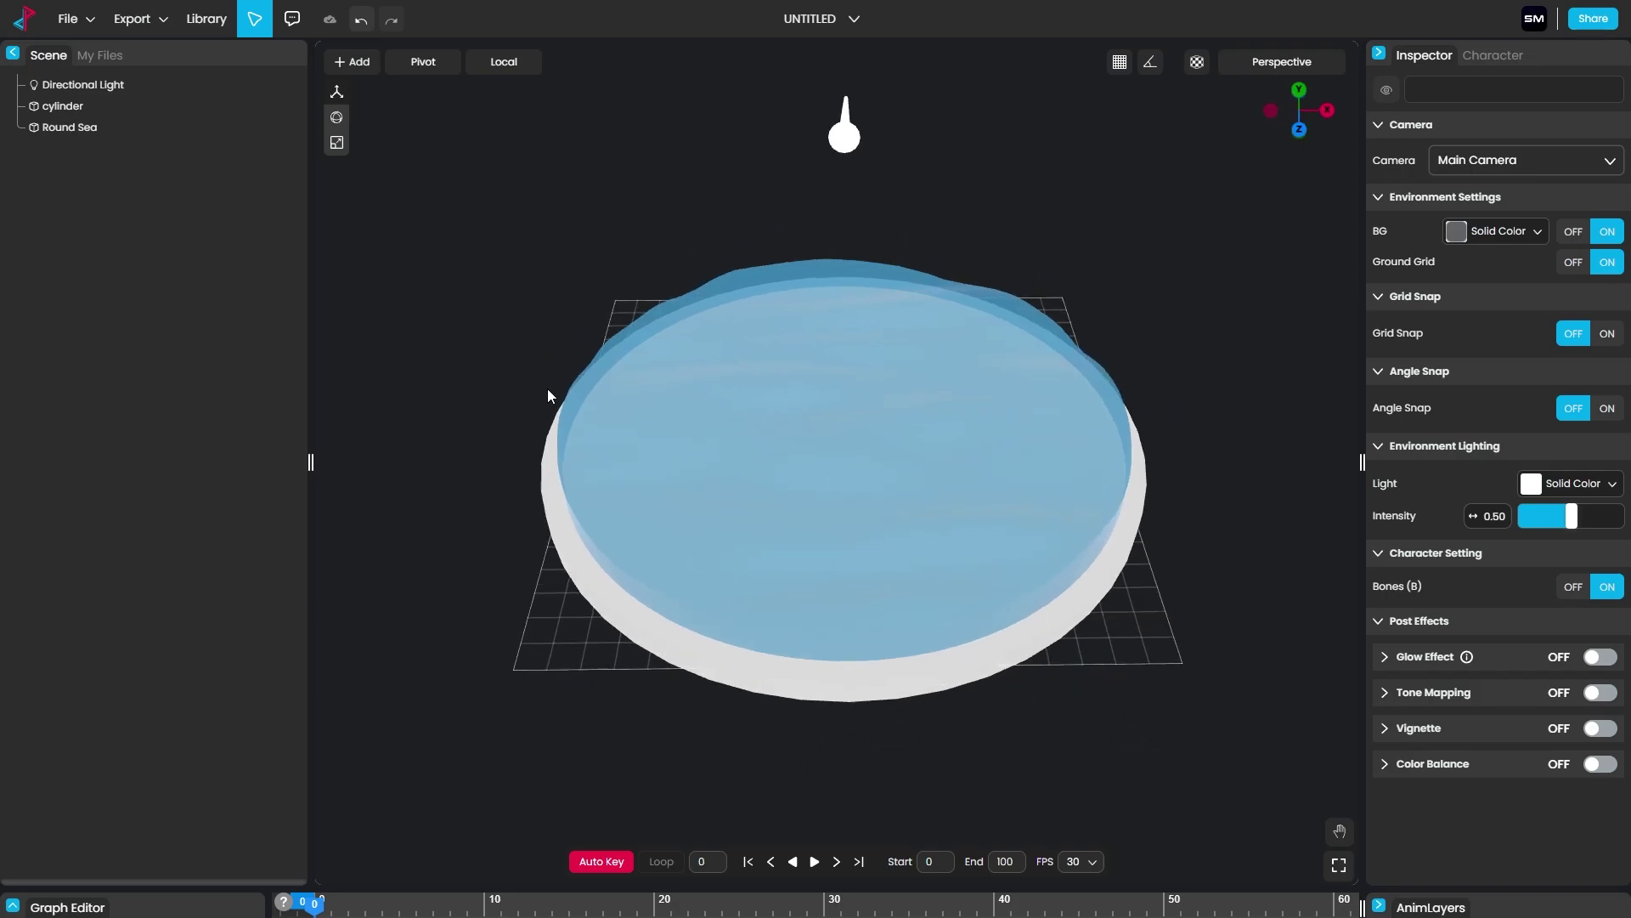
{"action": "left_click", "coordinate": [739, 692]}
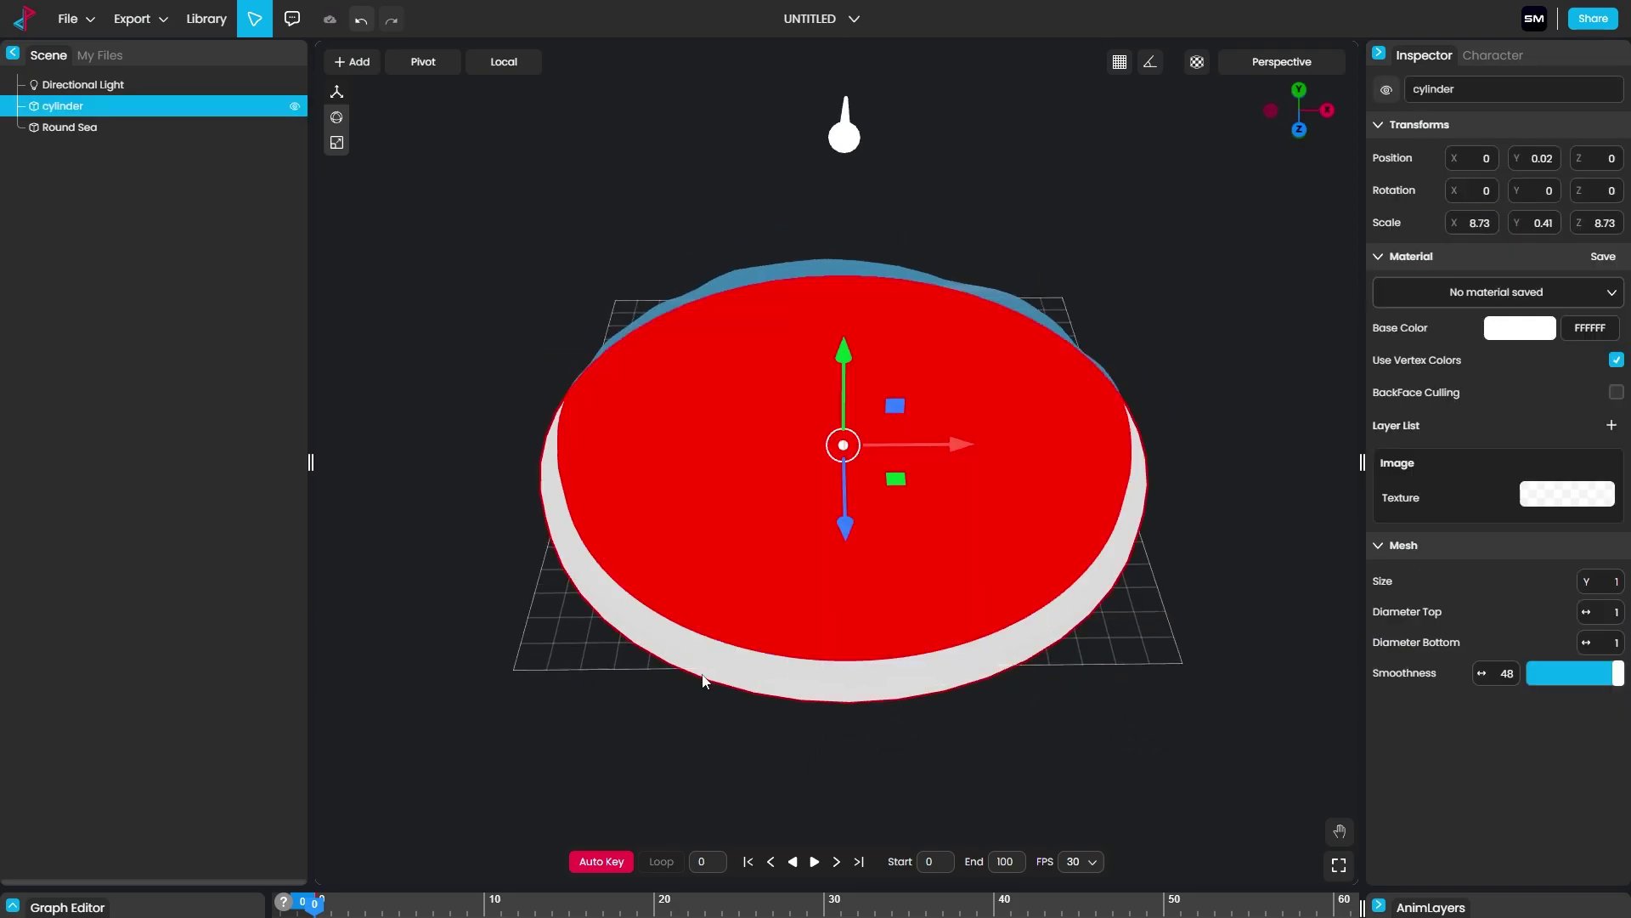
{"action": "left_click", "coordinate": [237, 538]}
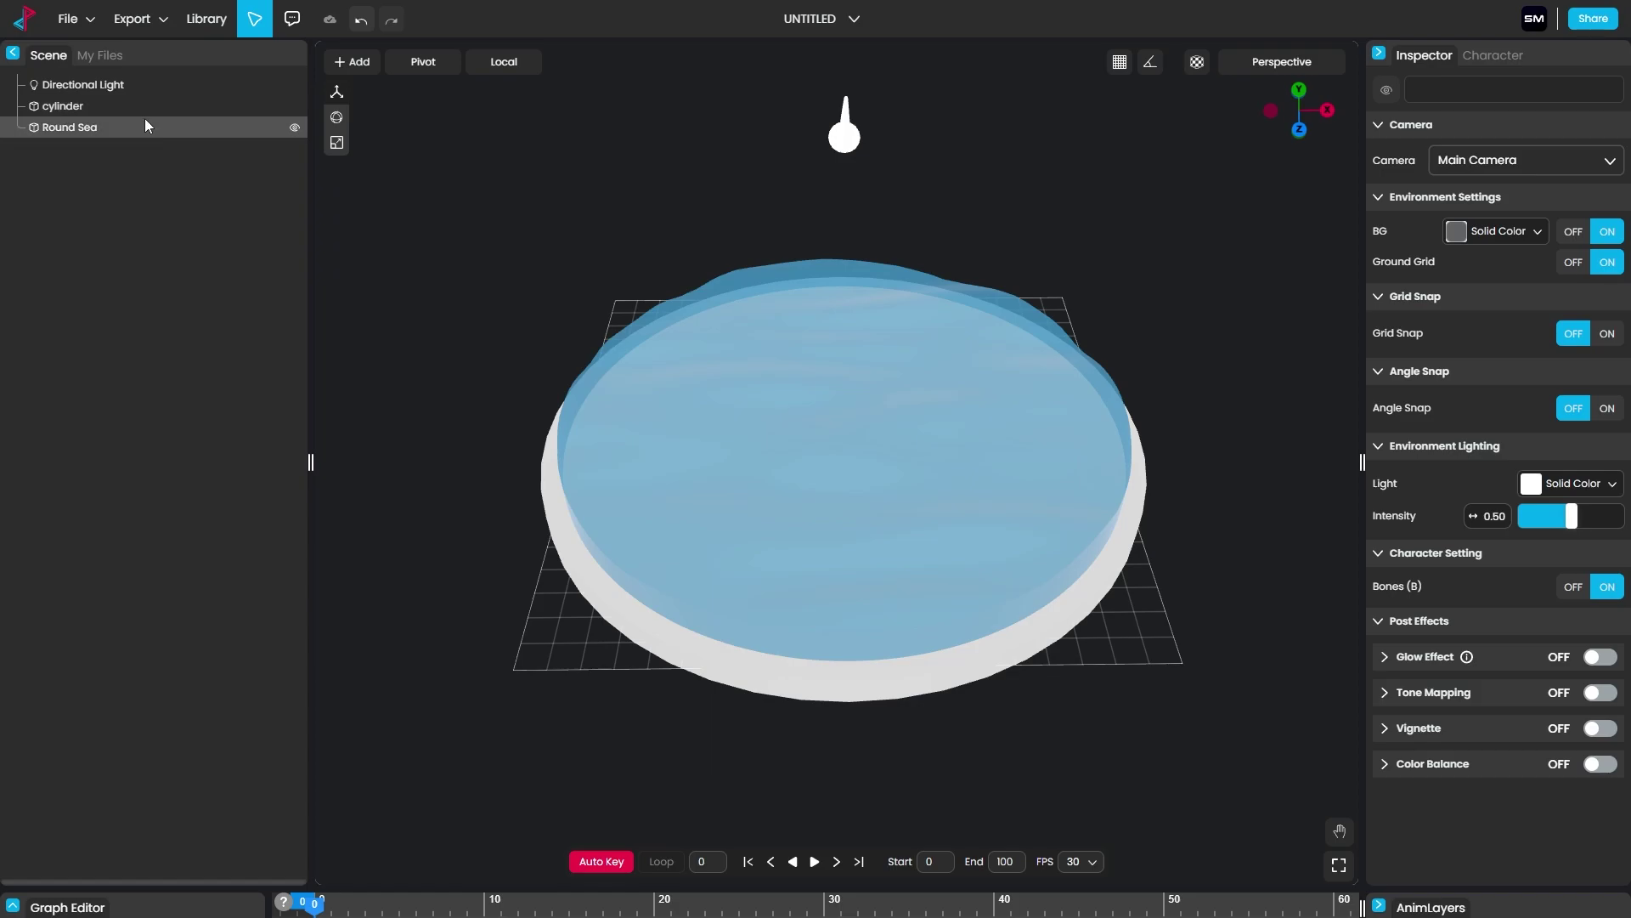
{"action": "left_click", "coordinate": [110, 116]}
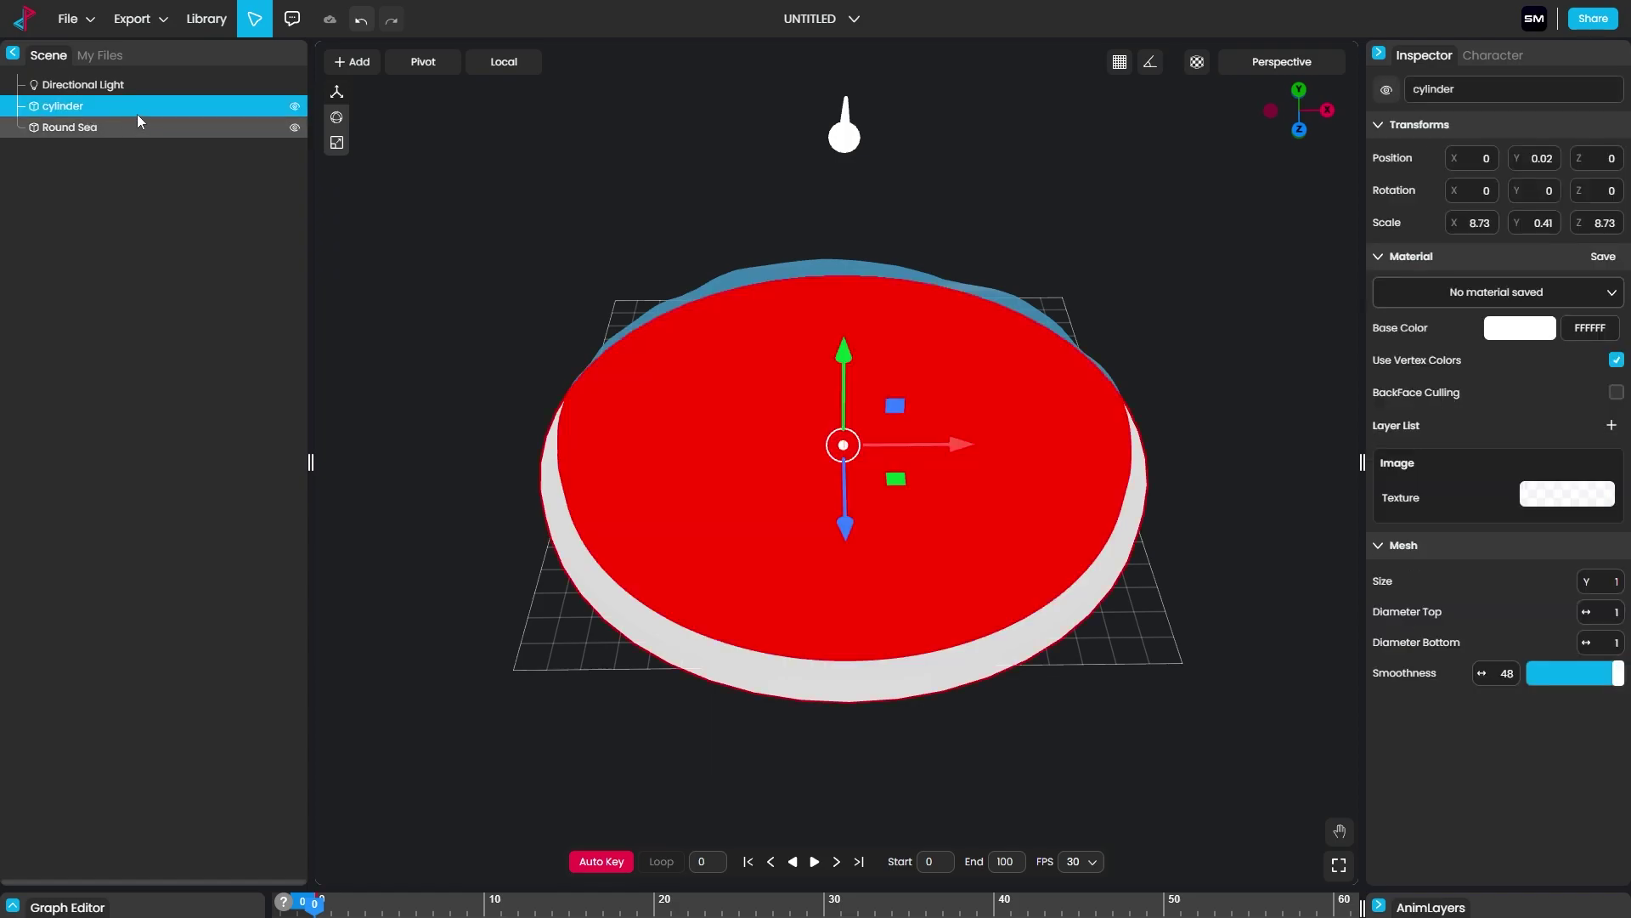
{"action": "right_click", "coordinate": [89, 109]}
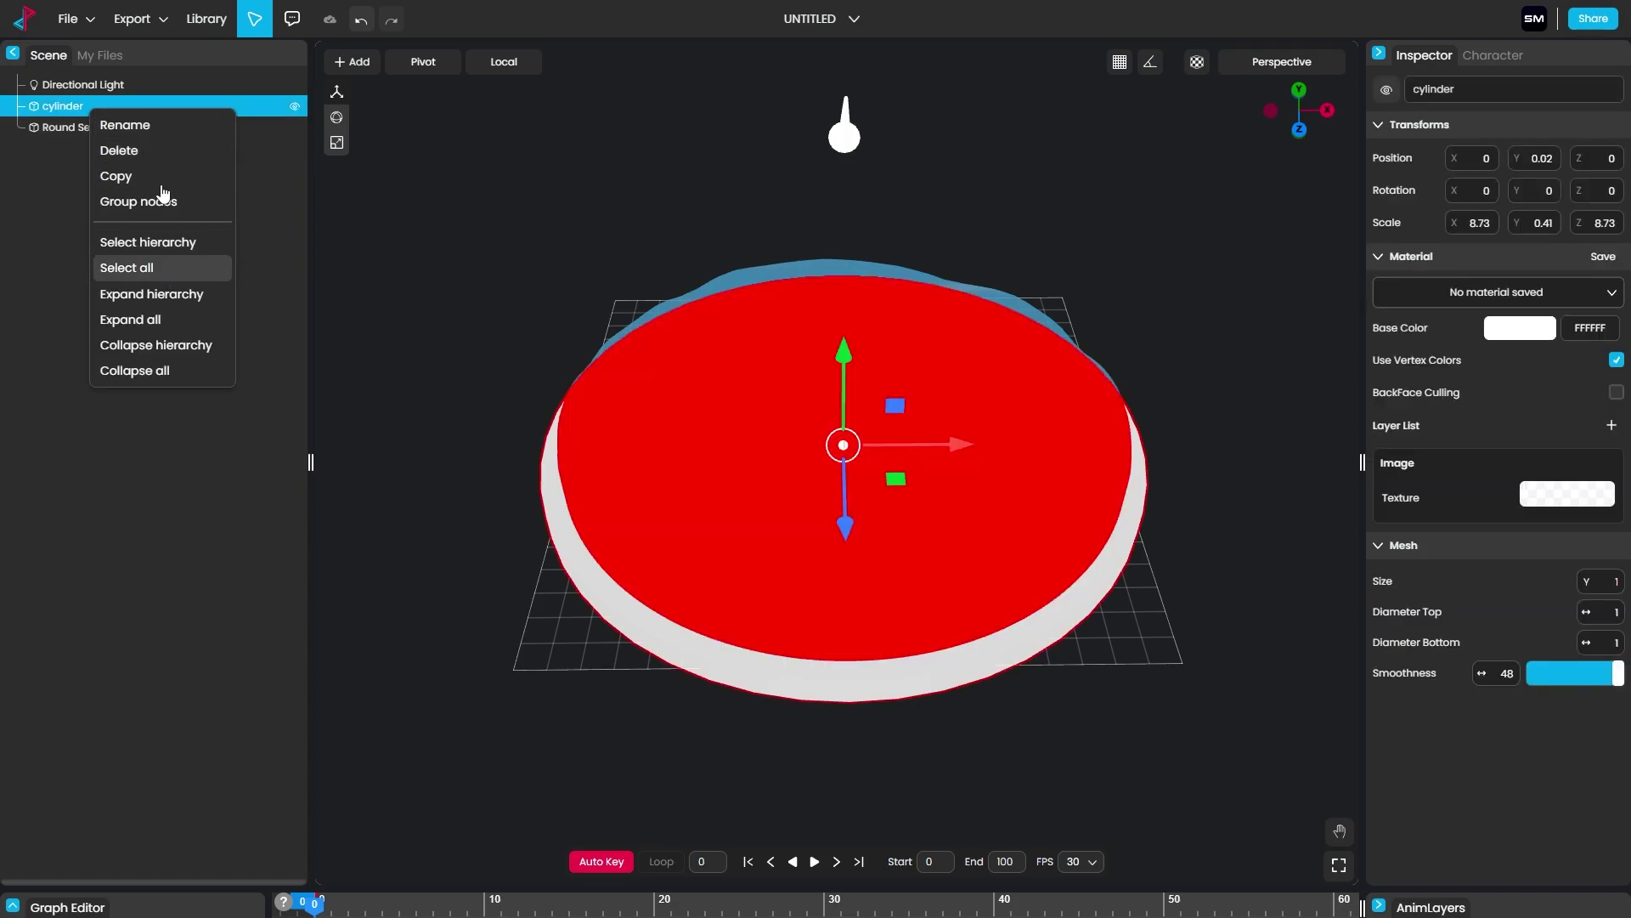
{"action": "left_click", "coordinate": [134, 172]}
{"action": "left_click", "coordinate": [181, 231]}
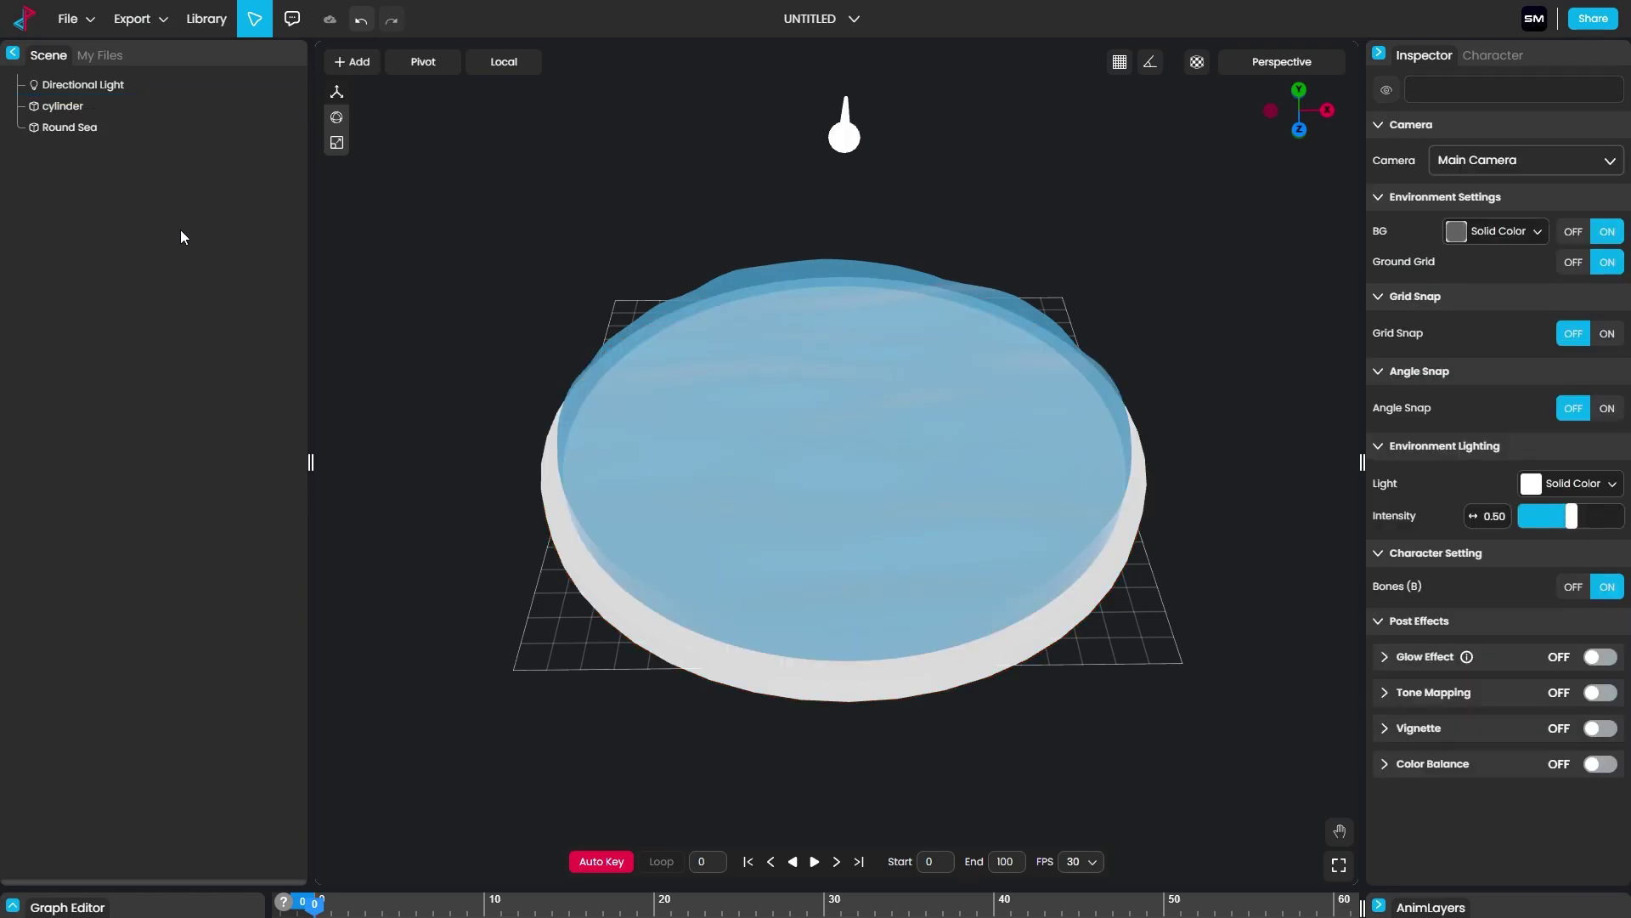
{"action": "key", "text": "ctrl+v"}
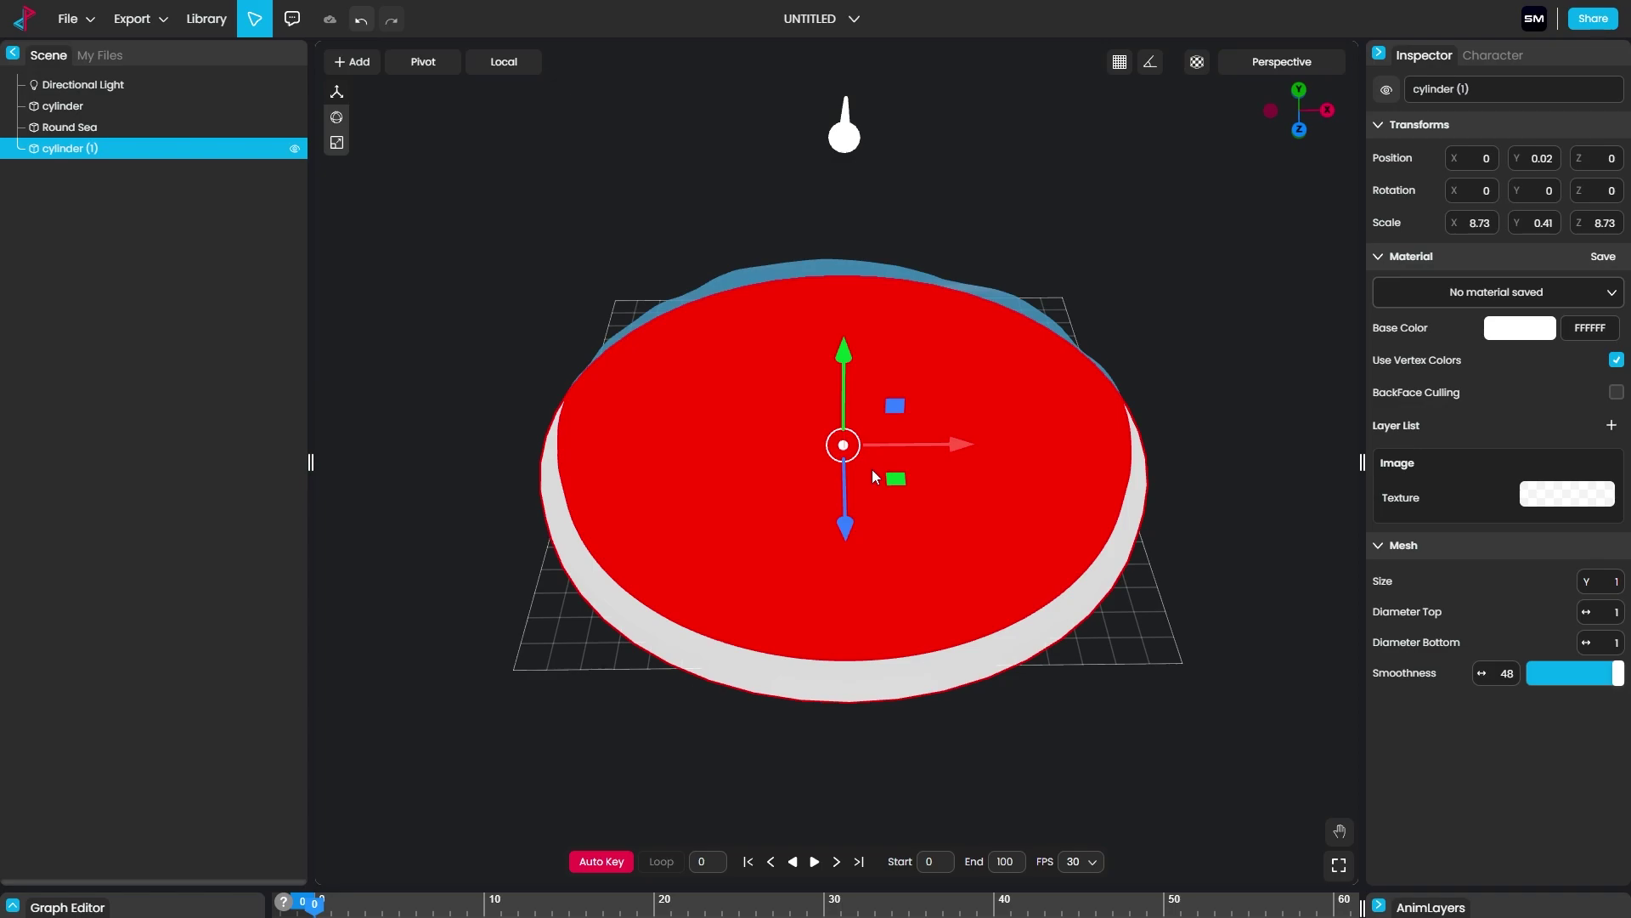
Step: Scale the duplicate cylinder uniformly to about 6.89 × 0.32 × 6.89 and raise it above the base to a Y position of about 0.77
{"action": "key", "text": "r"}
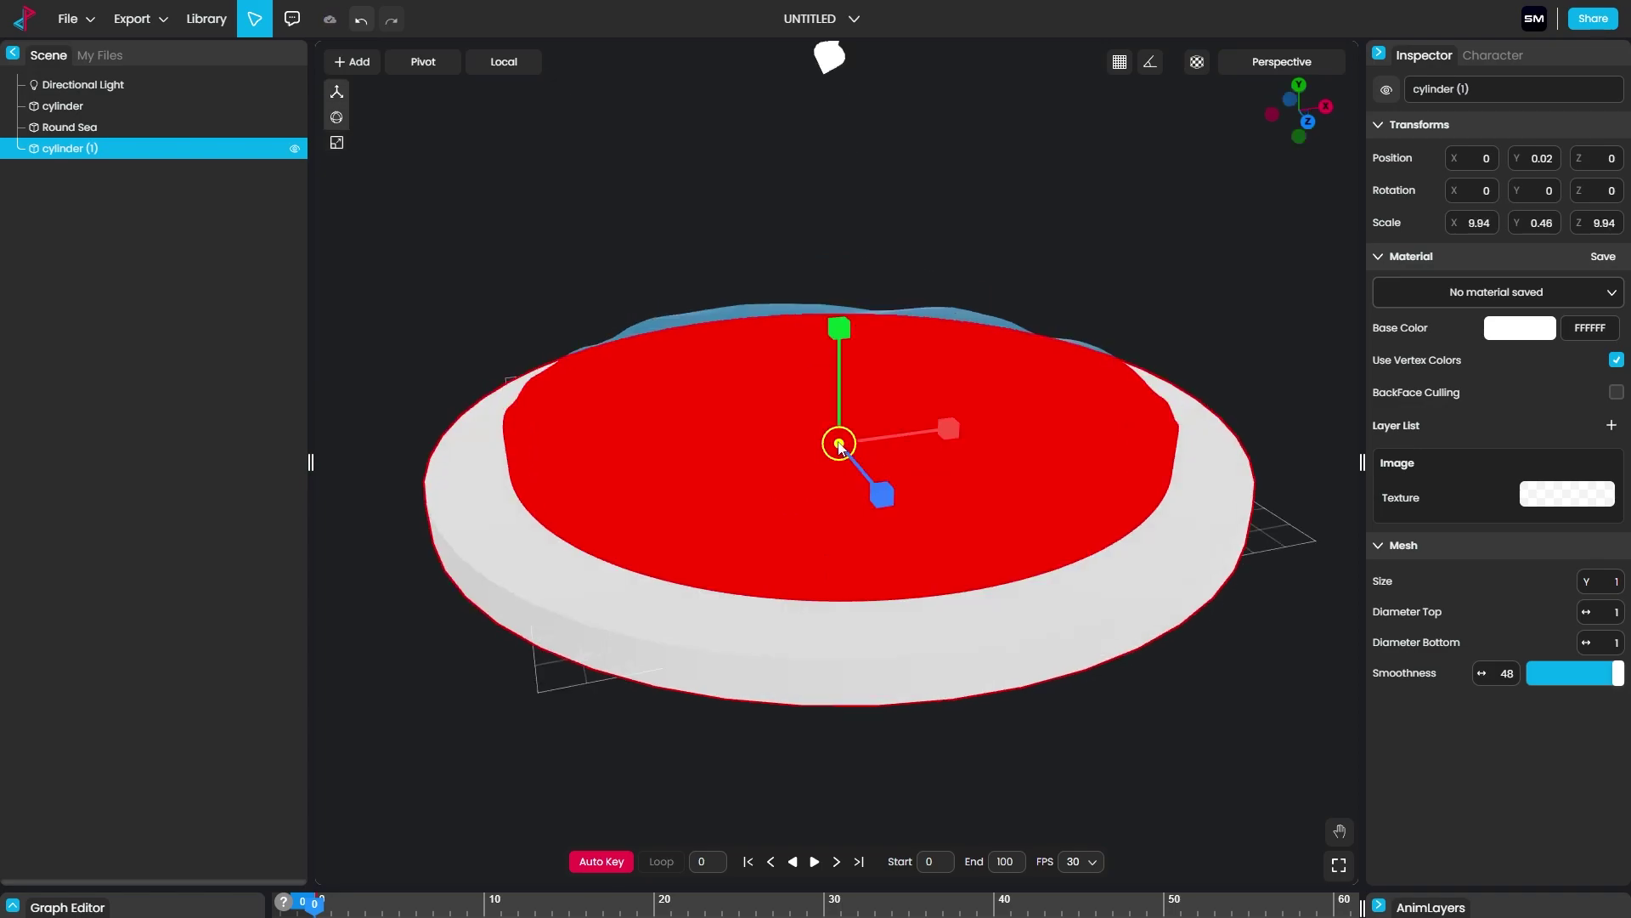
{"action": "left_click_drag", "start_coordinate": [848, 394], "coordinate": [838, 288]}
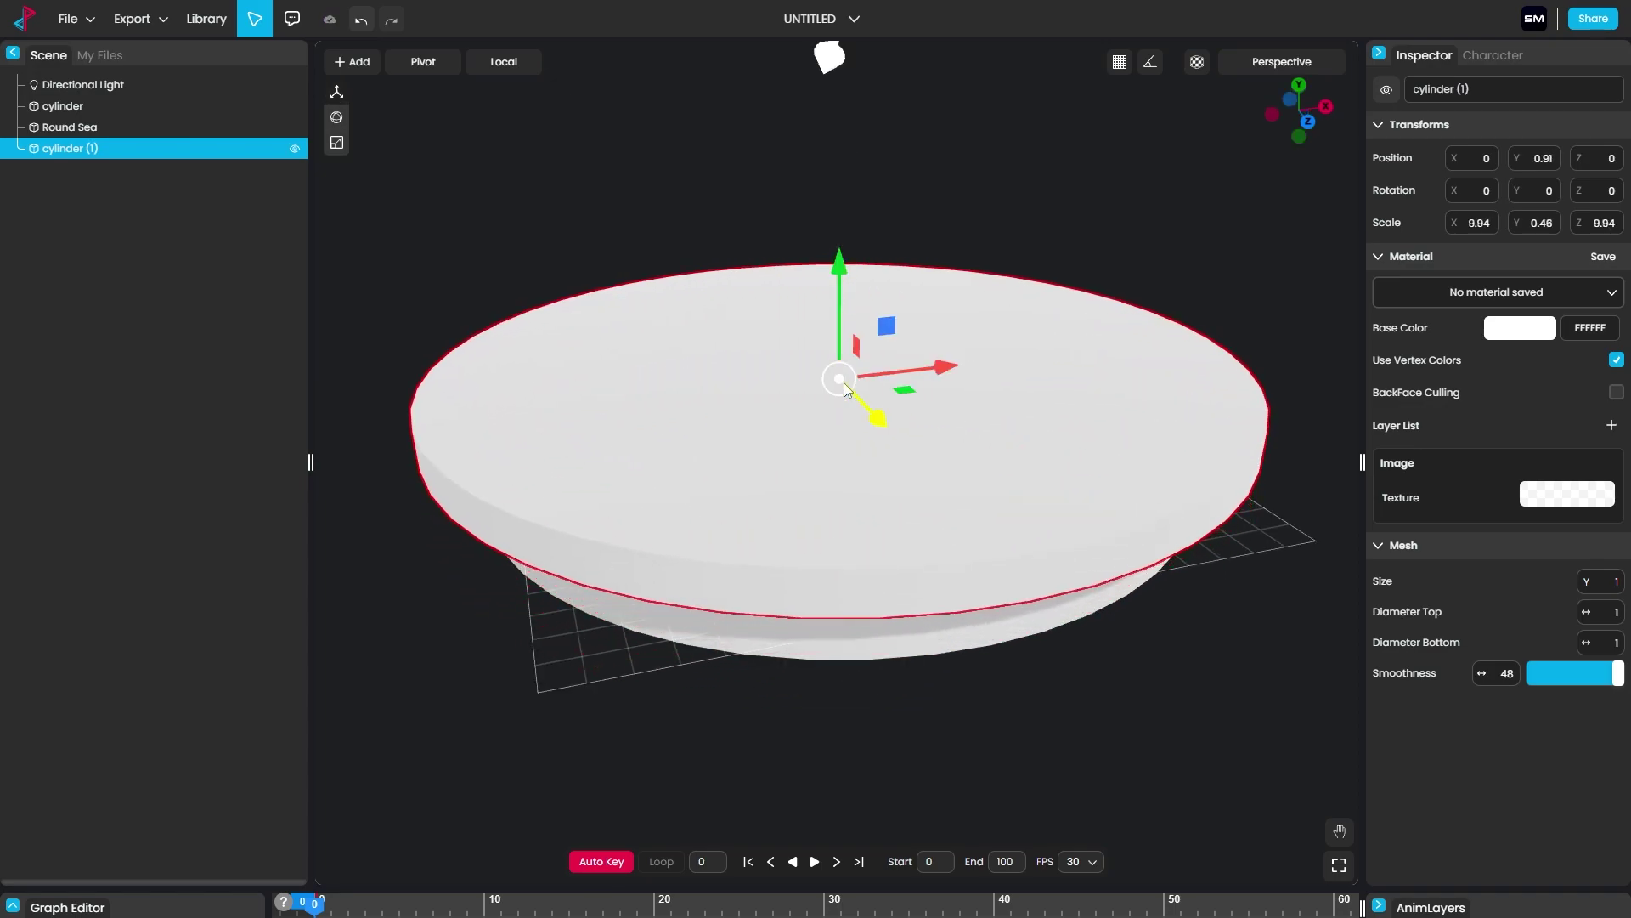
{"action": "left_click_drag", "start_coordinate": [853, 388], "coordinate": [812, 396]}
{"action": "scroll", "coordinate": [968, 487], "scroll_direction": "down", "scroll_amount": 1}
{"action": "left_click_drag", "start_coordinate": [968, 487], "coordinate": [956, 483]}
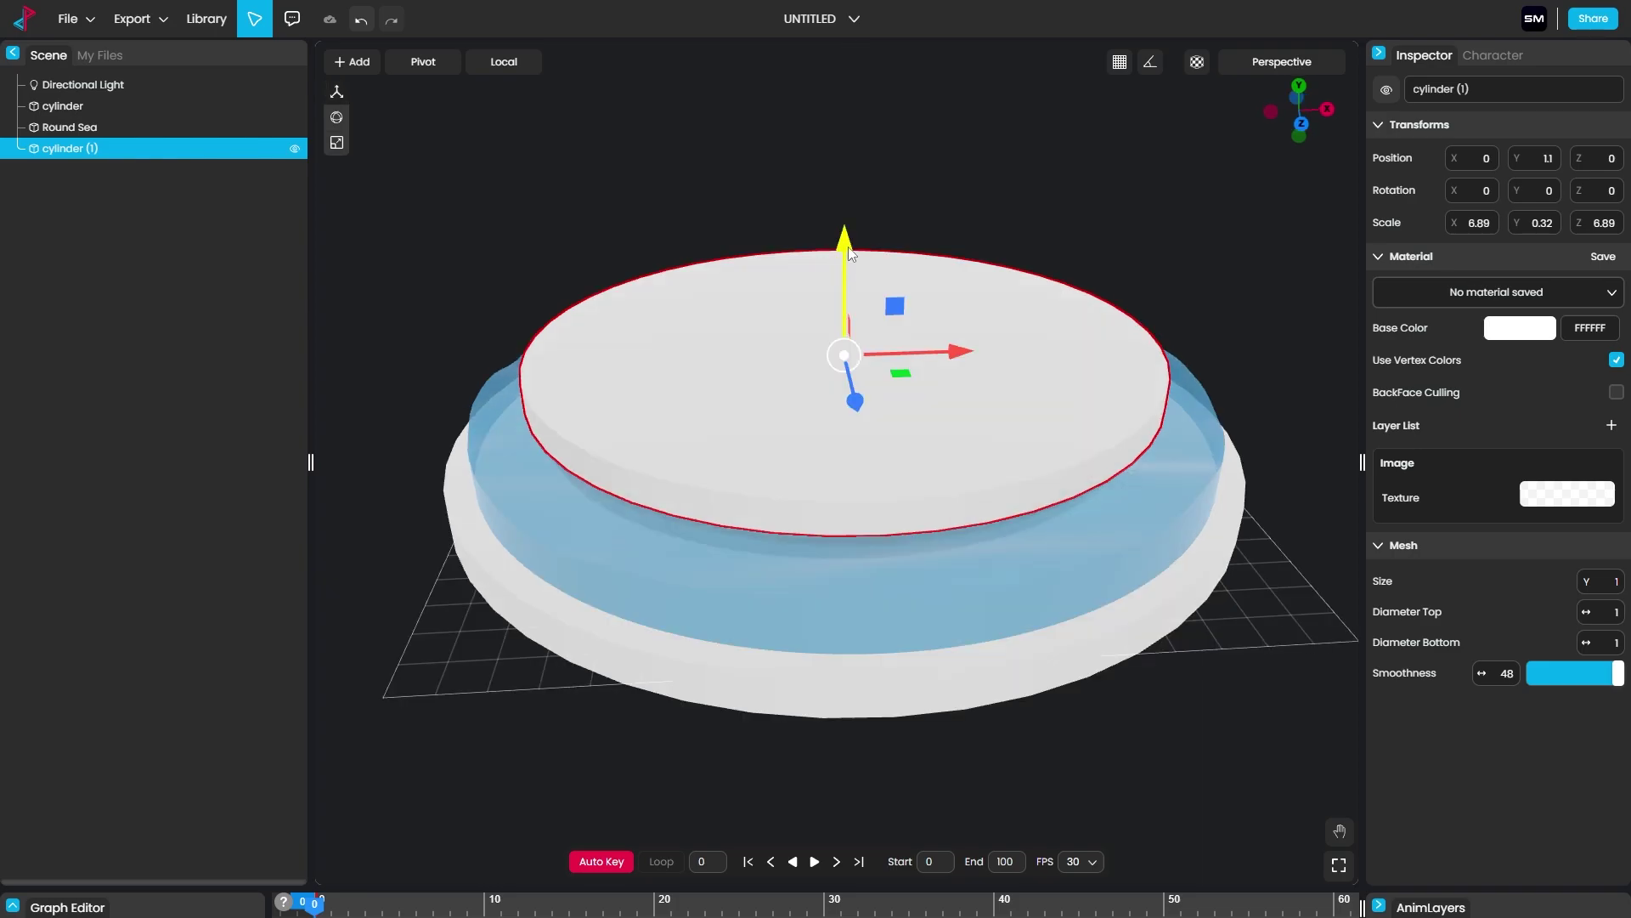
{"action": "left_click_drag", "start_coordinate": [848, 246], "coordinate": [844, 274]}
{"action": "left_click_drag", "start_coordinate": [1011, 408], "coordinate": [1015, 531]}
{"action": "key", "text": "r"}
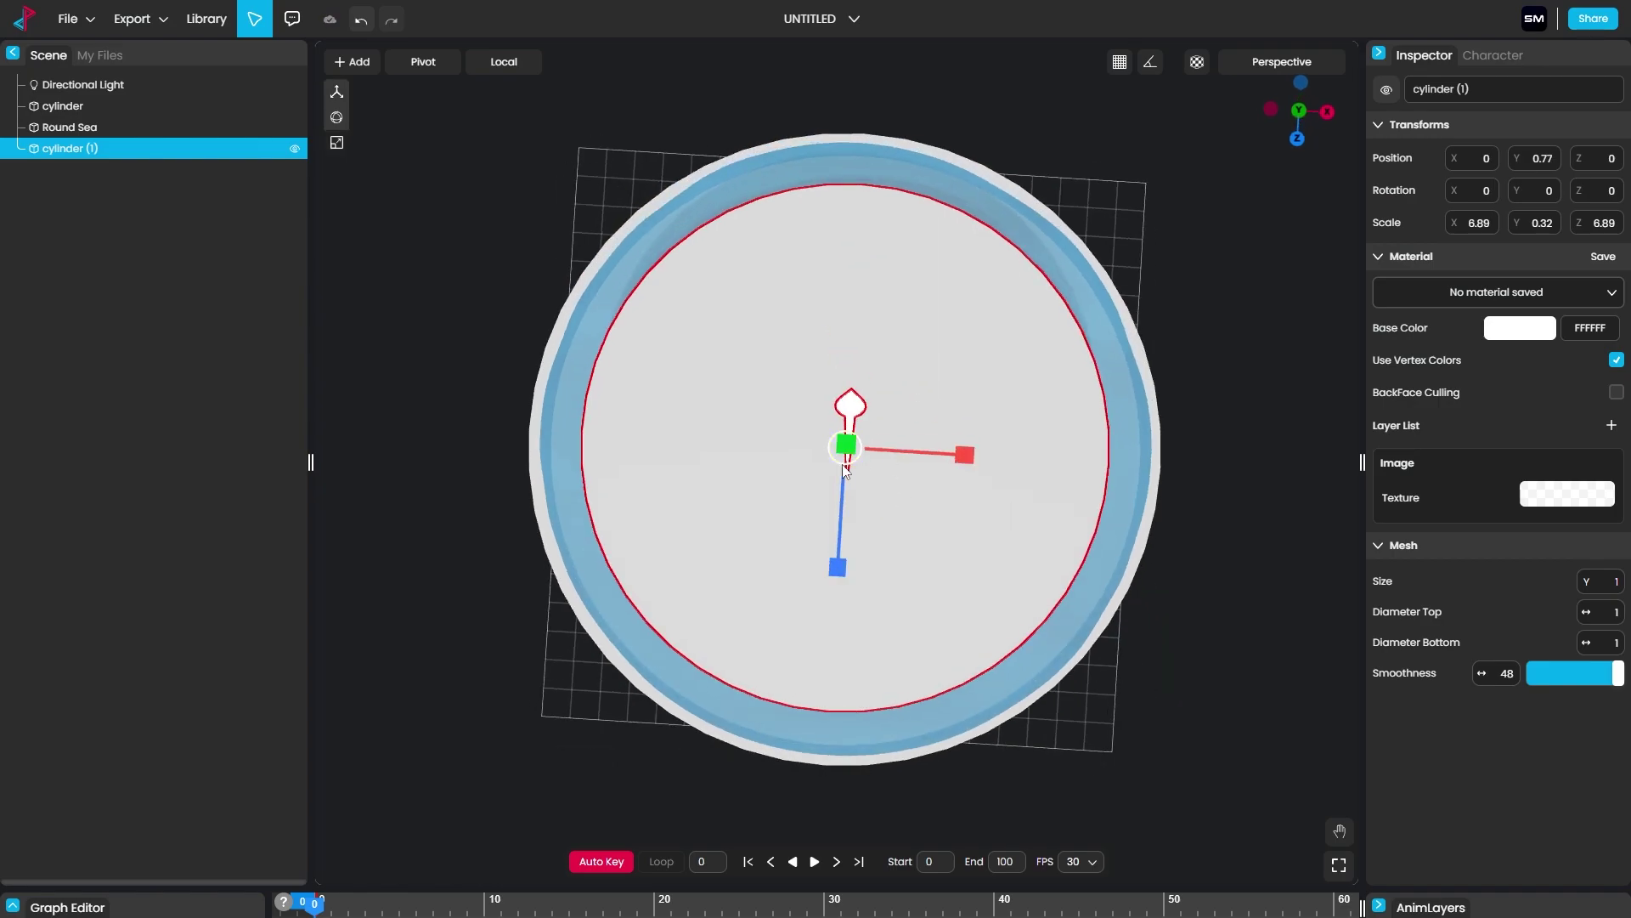
{"action": "key", "text": "ctrl+a"}
{"action": "left_click_drag", "start_coordinate": [872, 472], "coordinate": [855, 428]}
{"action": "scroll", "coordinate": [855, 428], "scroll_direction": "down", "scroll_amount": 2}
{"action": "left_click_drag", "start_coordinate": [1115, 593], "coordinate": [1134, 554]}
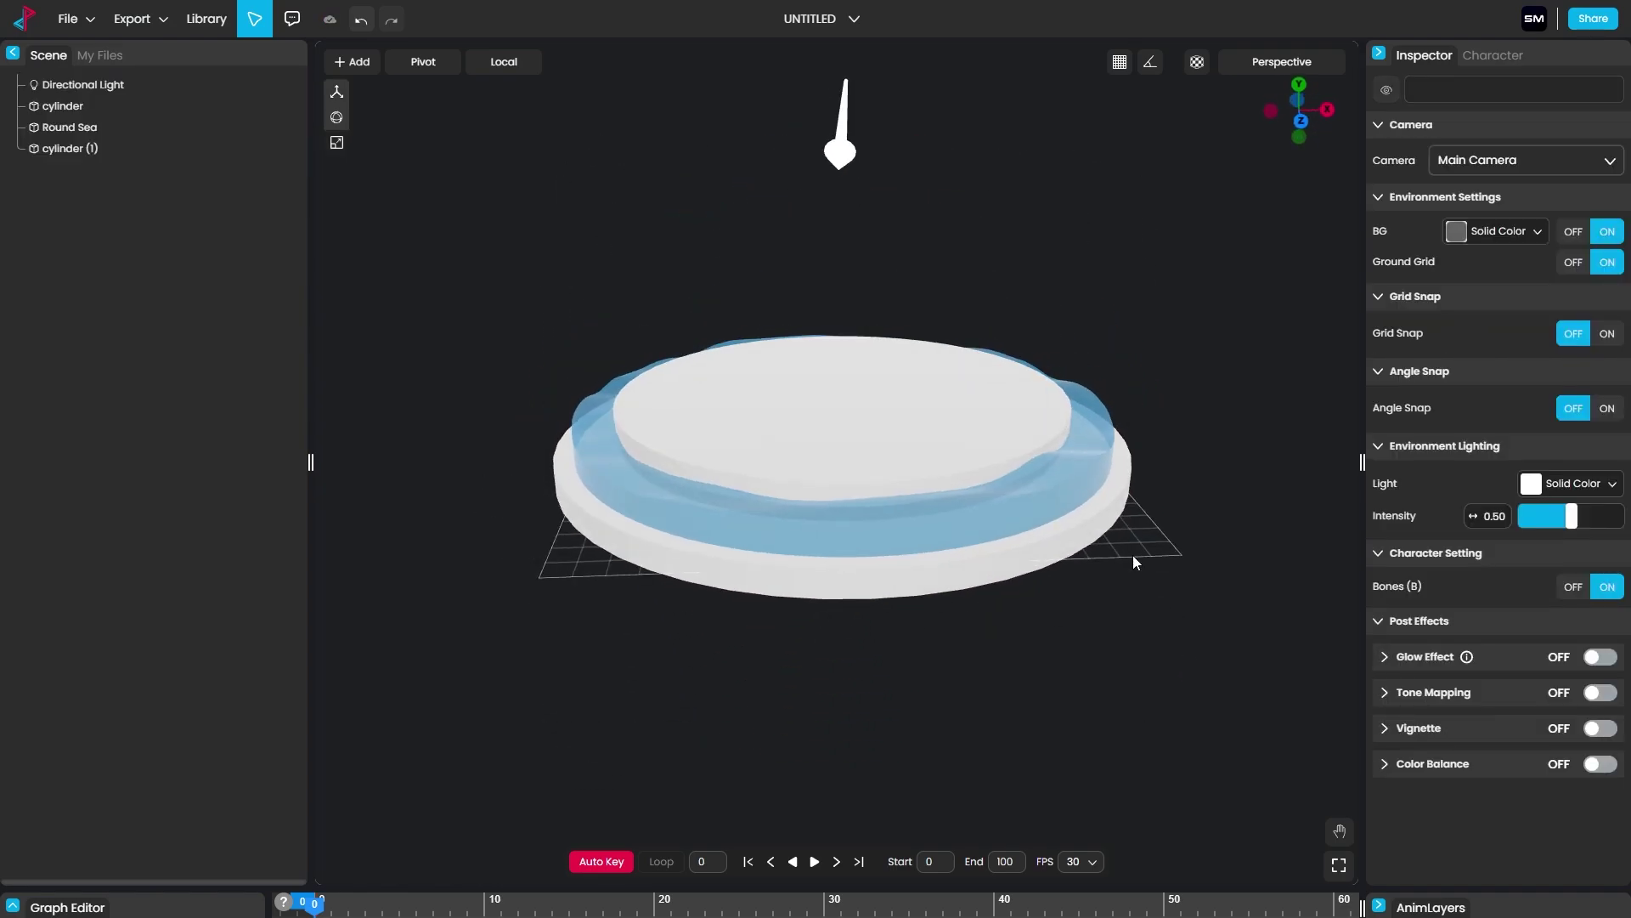
{"action": "scroll", "coordinate": [1027, 542], "scroll_direction": "up", "scroll_amount": 3}
{"action": "scroll", "coordinate": [987, 455], "scroll_direction": "down", "scroll_amount": 1}
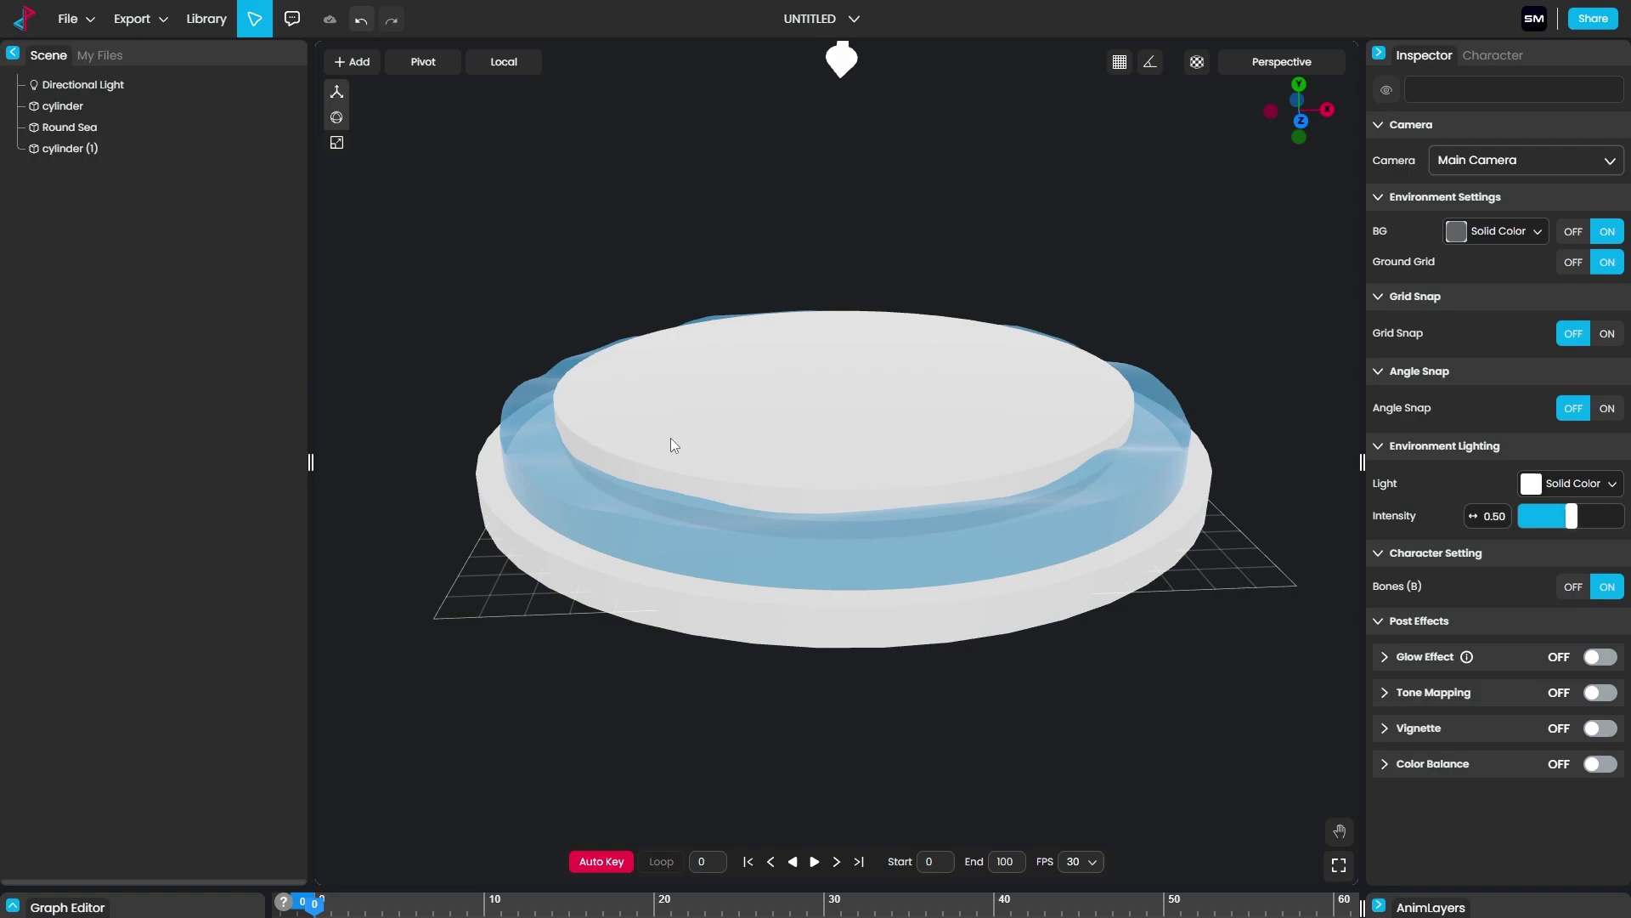
{"action": "scroll", "coordinate": [1002, 469], "scroll_direction": "down", "scroll_amount": 1}
{"action": "right_click_drag", "start_coordinate": [981, 418], "coordinate": [973, 476]}
{"action": "scroll", "coordinate": [974, 476], "scroll_direction": "down", "scroll_amount": 3}
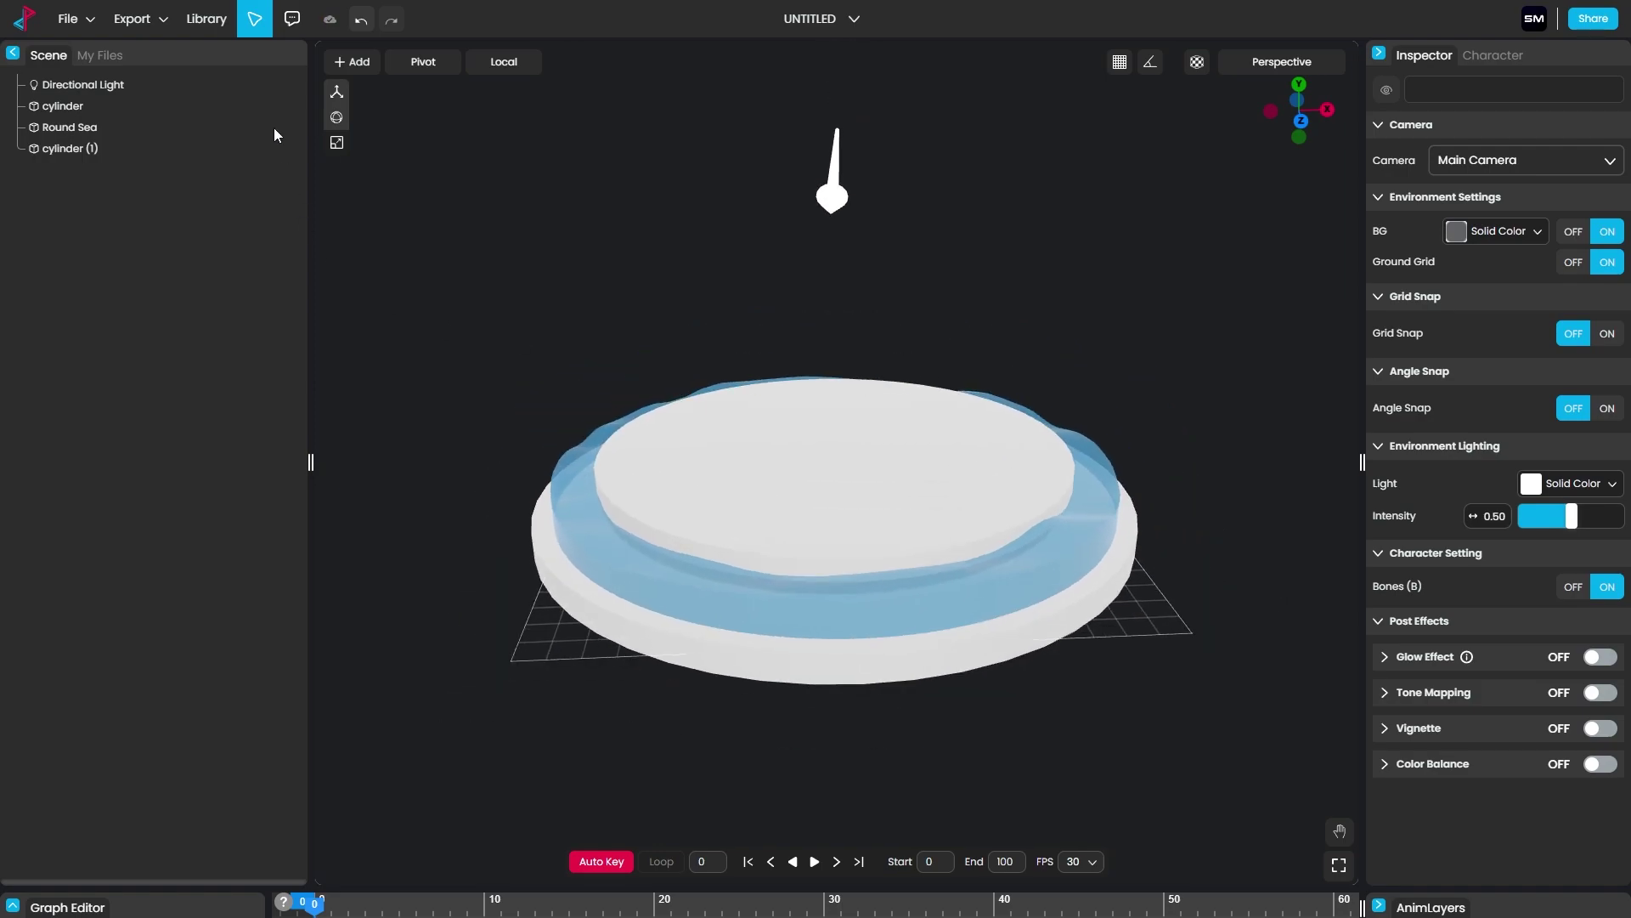
Step: Search the model library for "tree" and import the Palm Tree model into the scene
{"action": "left_click", "coordinate": [212, 24]}
{"action": "type", "text": "tree"}
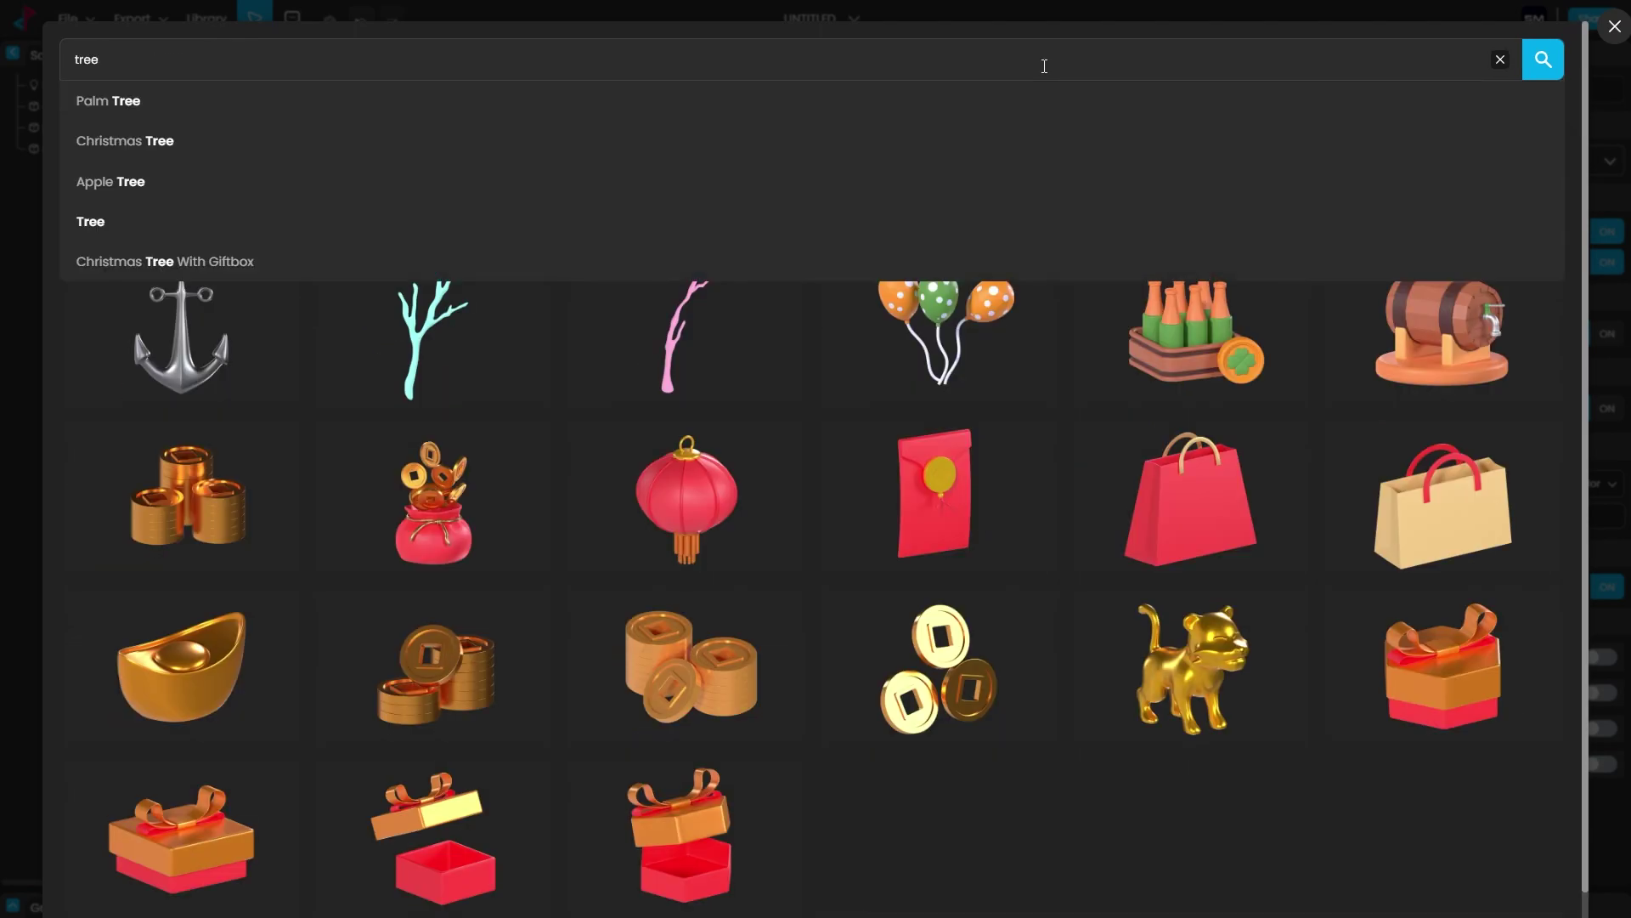
{"action": "key", "text": "Return"}
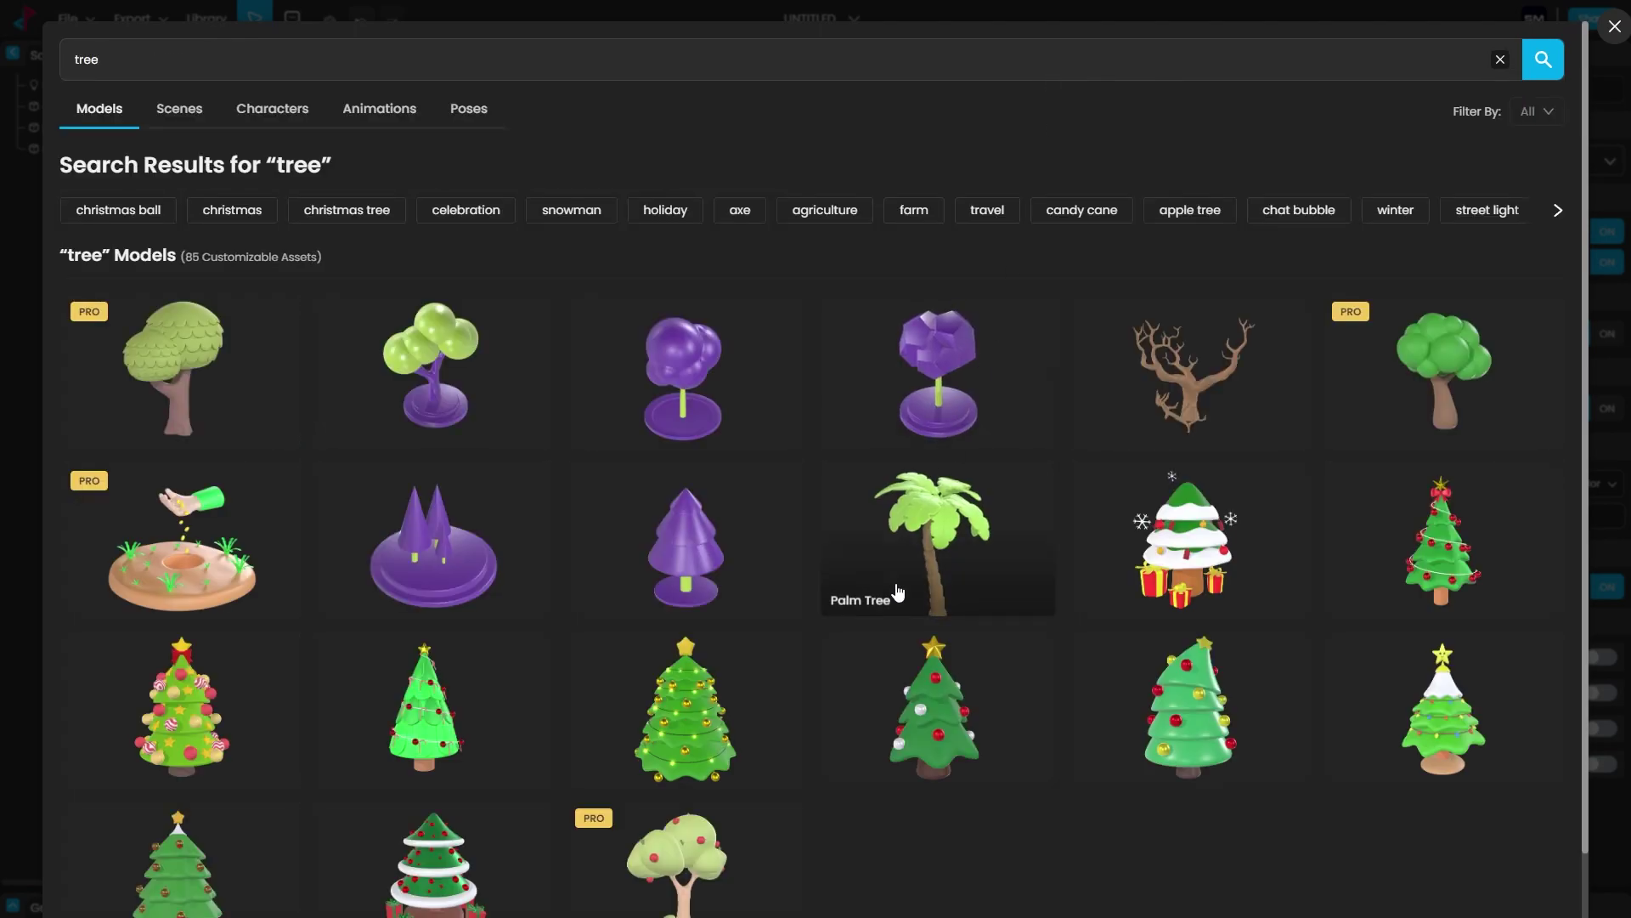
{"action": "scroll", "coordinate": [1257, 433], "scroll_direction": "down", "scroll_amount": 1}
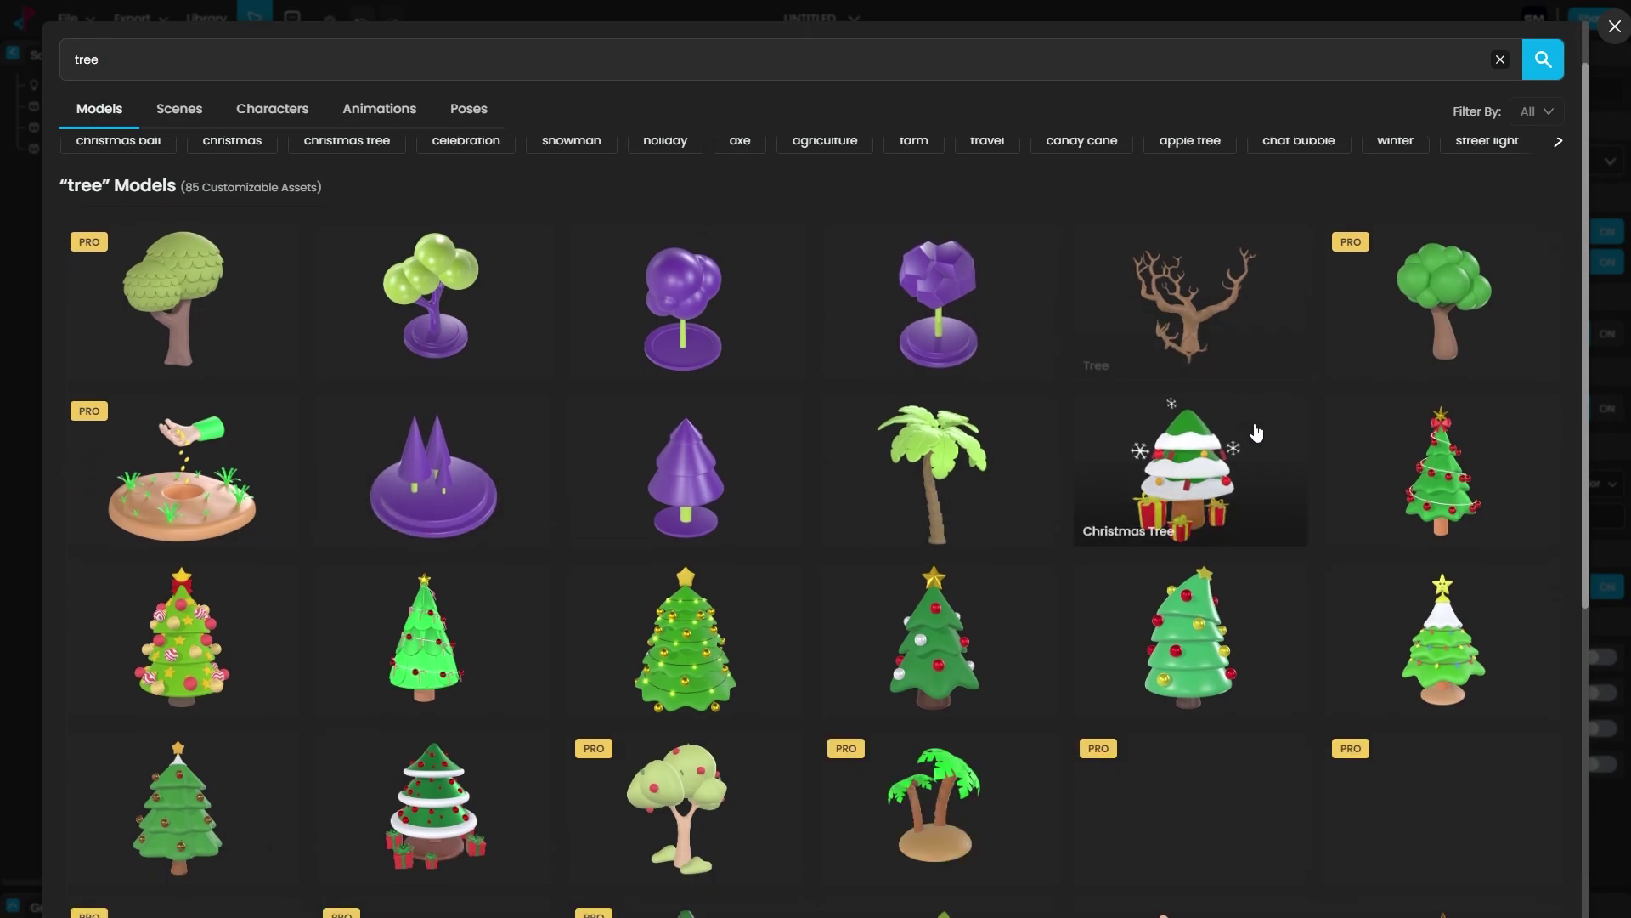
{"action": "scroll", "coordinate": [1257, 433], "scroll_direction": "down", "scroll_amount": 3}
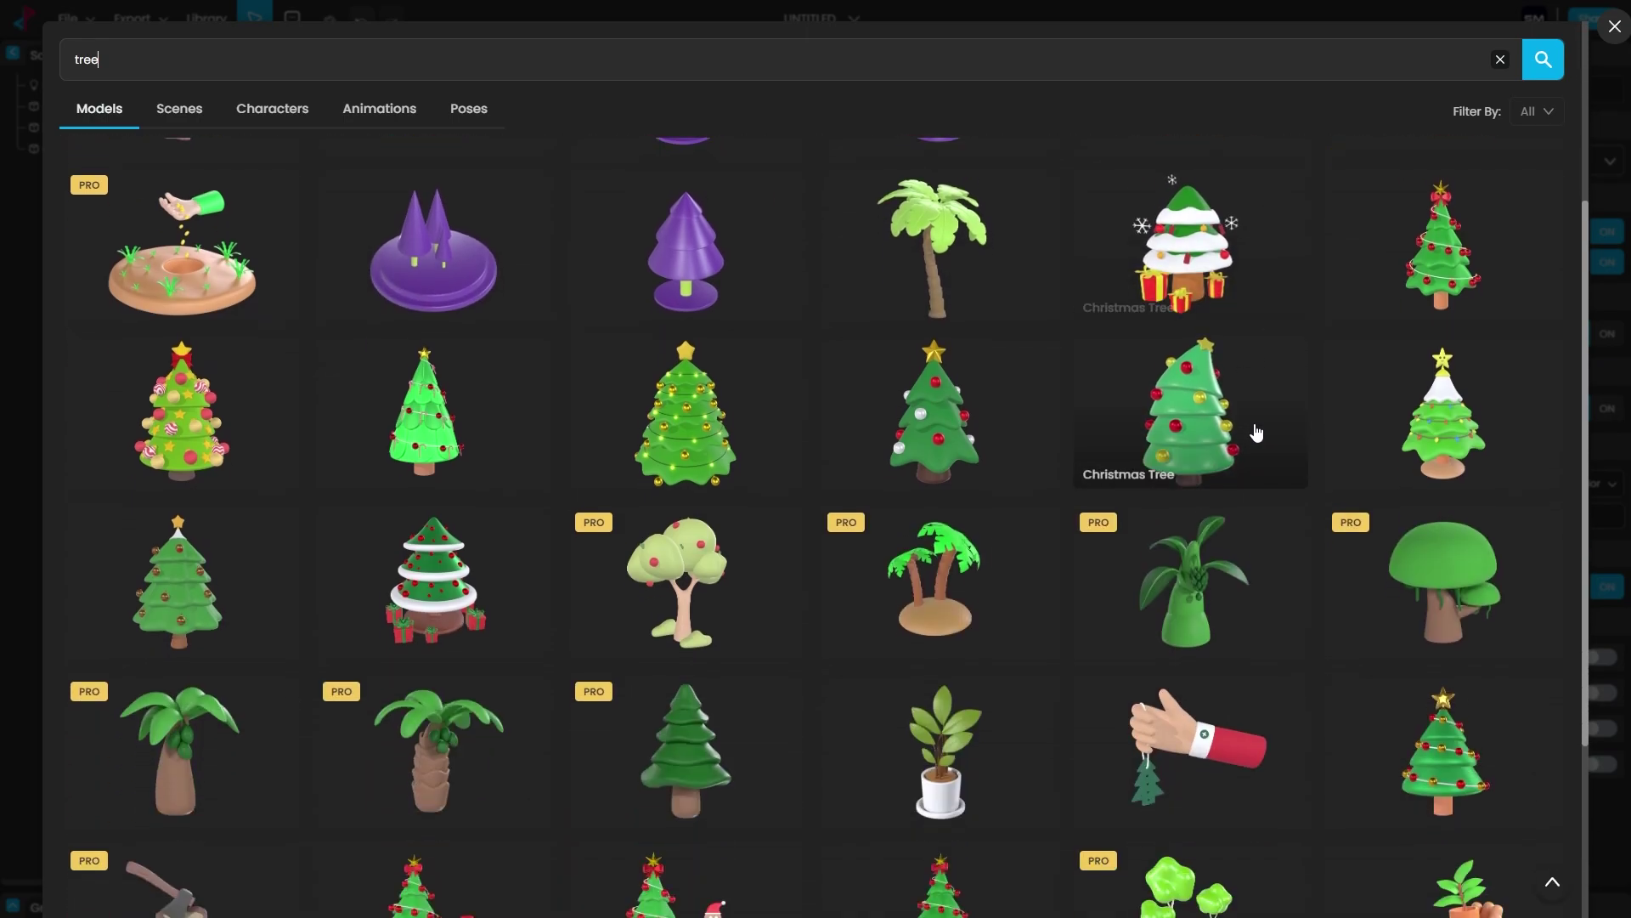
{"action": "scroll", "coordinate": [1252, 430], "scroll_direction": "up", "scroll_amount": 3}
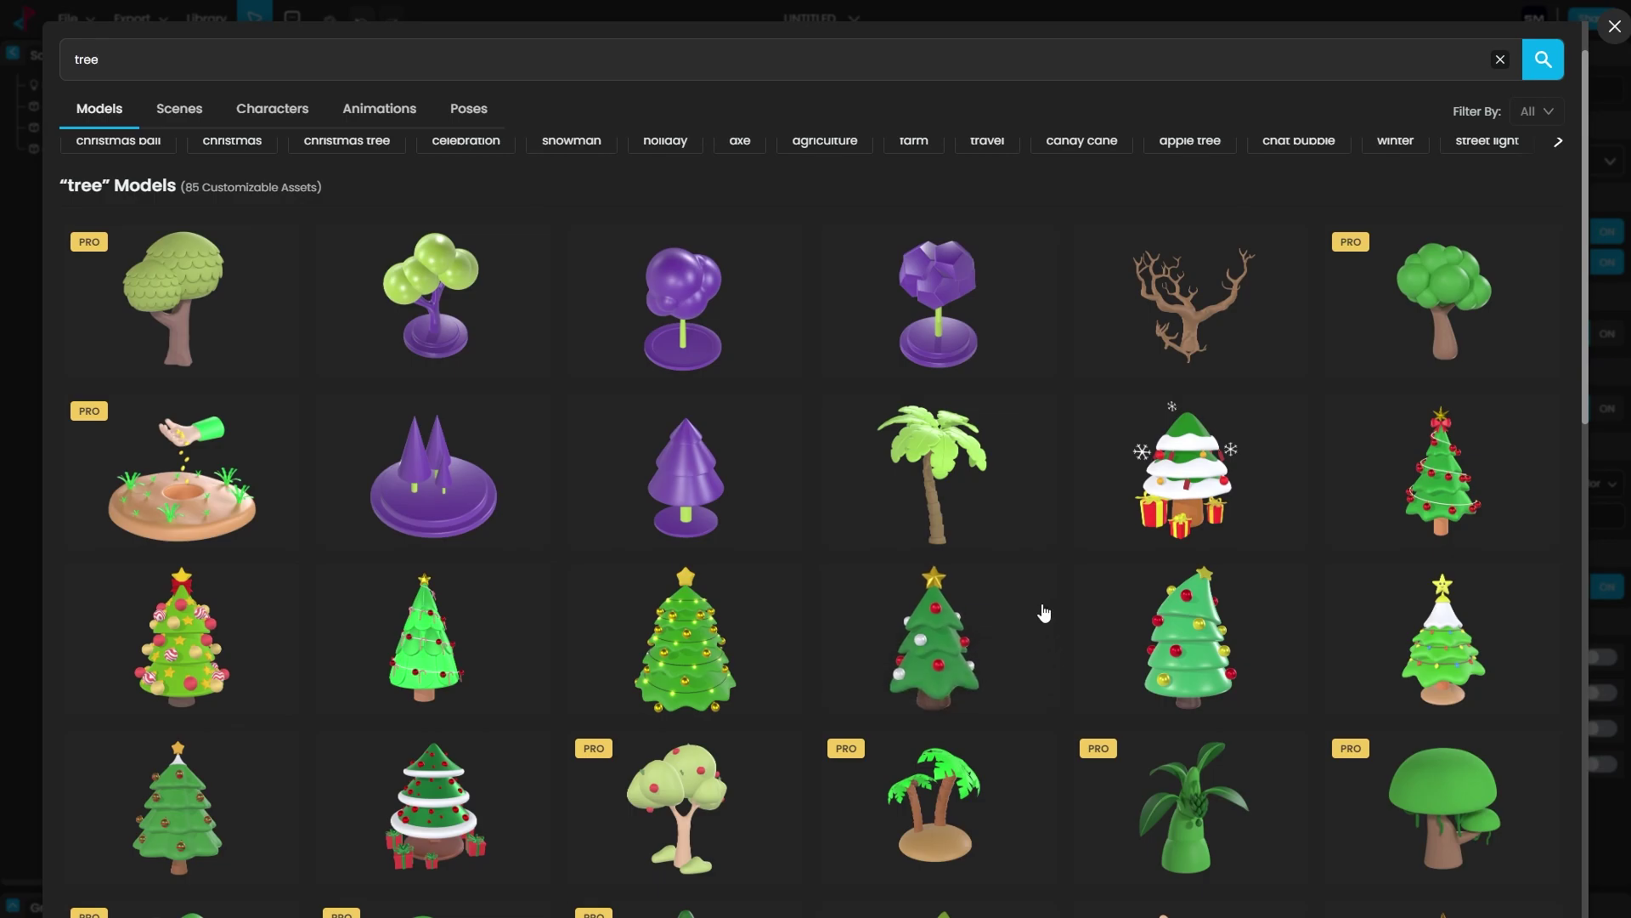
{"action": "left_click", "coordinate": [946, 466]}
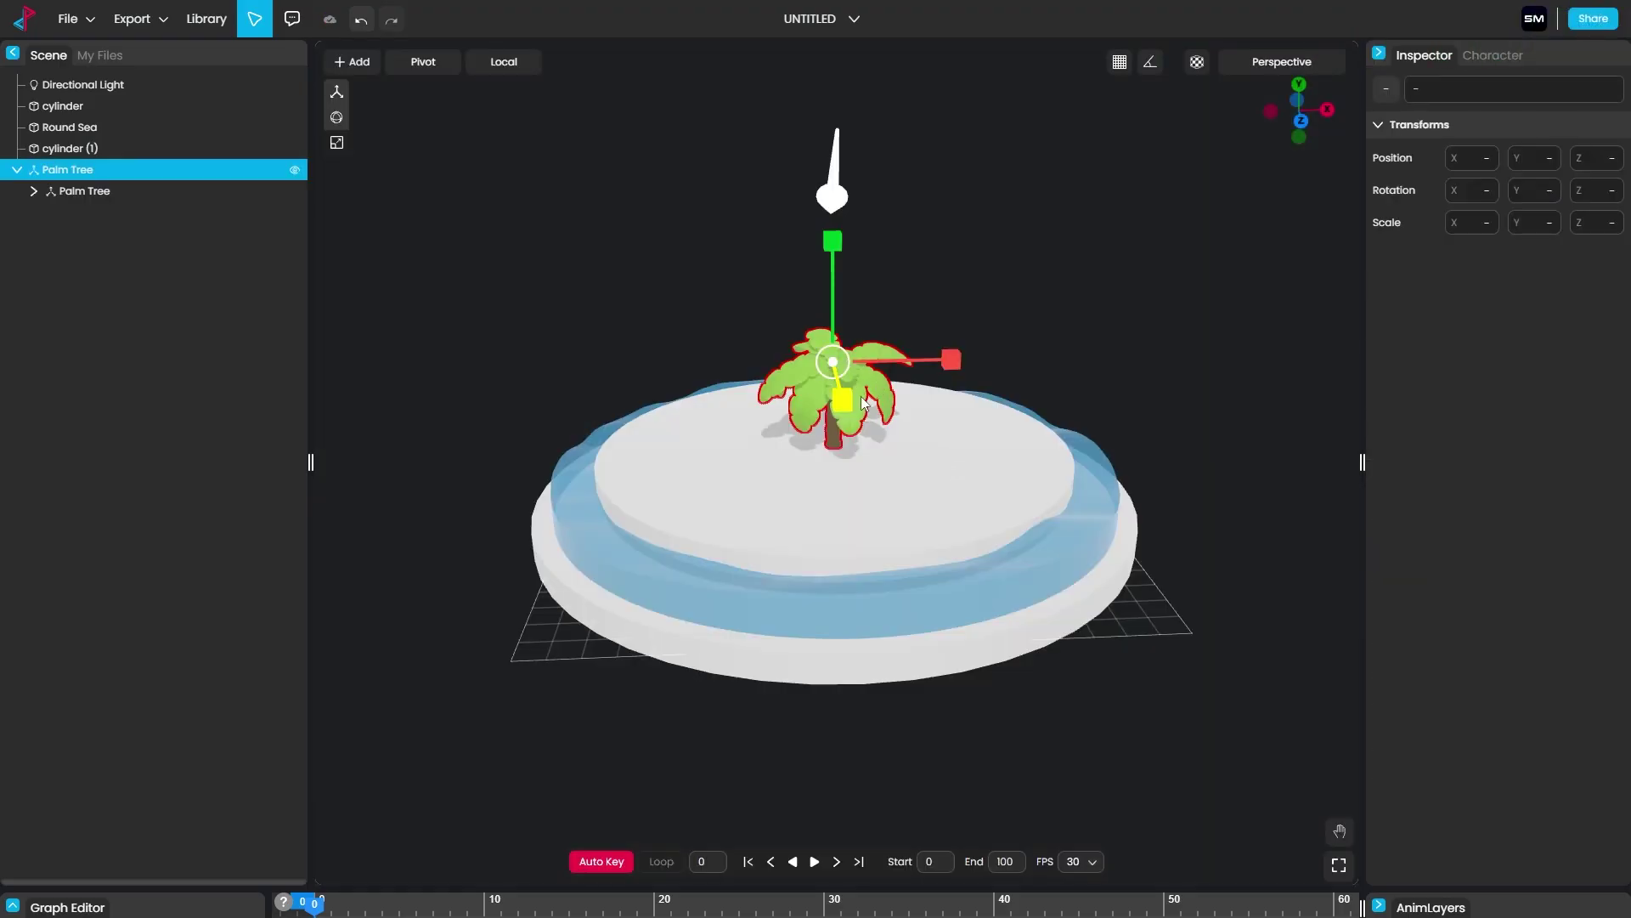
Step: Scale the palm tree up uniformly until its crown spans more than half the width of the upper disc
{"action": "left_click_drag", "start_coordinate": [834, 284], "coordinate": [846, 206]}
{"action": "left_click_drag", "start_coordinate": [850, 467], "coordinate": [952, 586]}
{"action": "left_click_drag", "start_coordinate": [908, 452], "coordinate": [733, 367]}
{"action": "left_click_drag", "start_coordinate": [960, 518], "coordinate": [873, 366]}
{"action": "key", "text": "r"}
{"action": "left_click_drag", "start_coordinate": [853, 246], "coordinate": [1079, 247]}
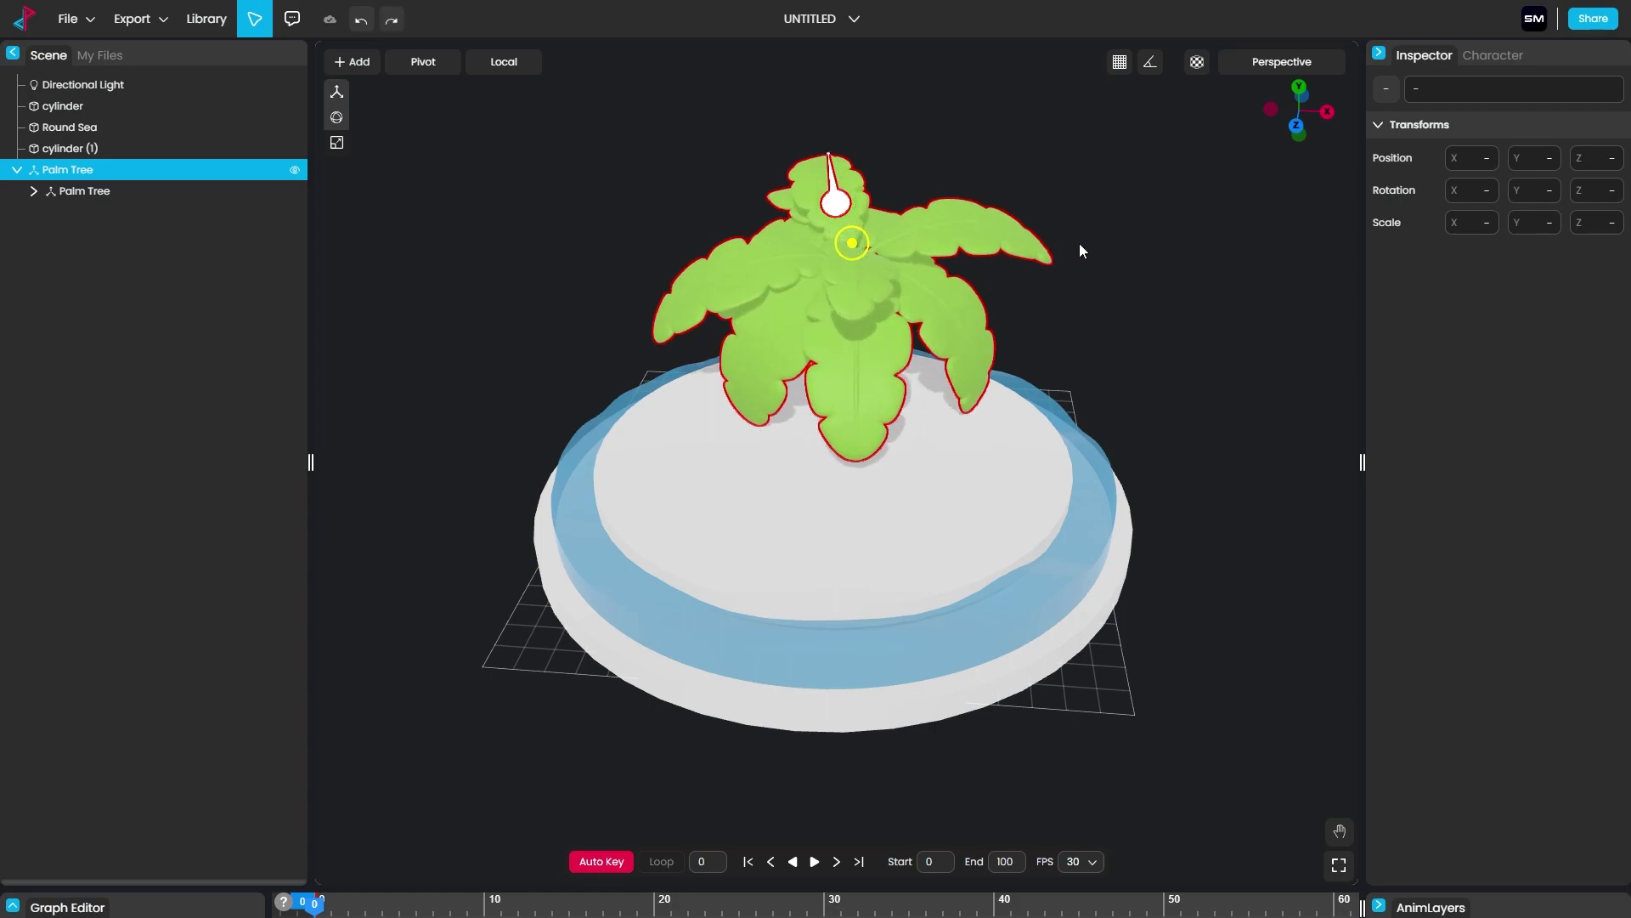
Step: Raise the palm tree so its trunk stands on the upper disc near the back edge
{"action": "key", "text": "w"}
{"action": "left_click_drag", "start_coordinate": [900, 440], "coordinate": [973, 165]}
{"action": "left_click_drag", "start_coordinate": [868, 88], "coordinate": [868, 86]}
{"action": "left_click_drag", "start_coordinate": [1084, 375], "coordinate": [984, 403]}
{"action": "right_click_drag", "start_coordinate": [970, 288], "coordinate": [976, 353]}
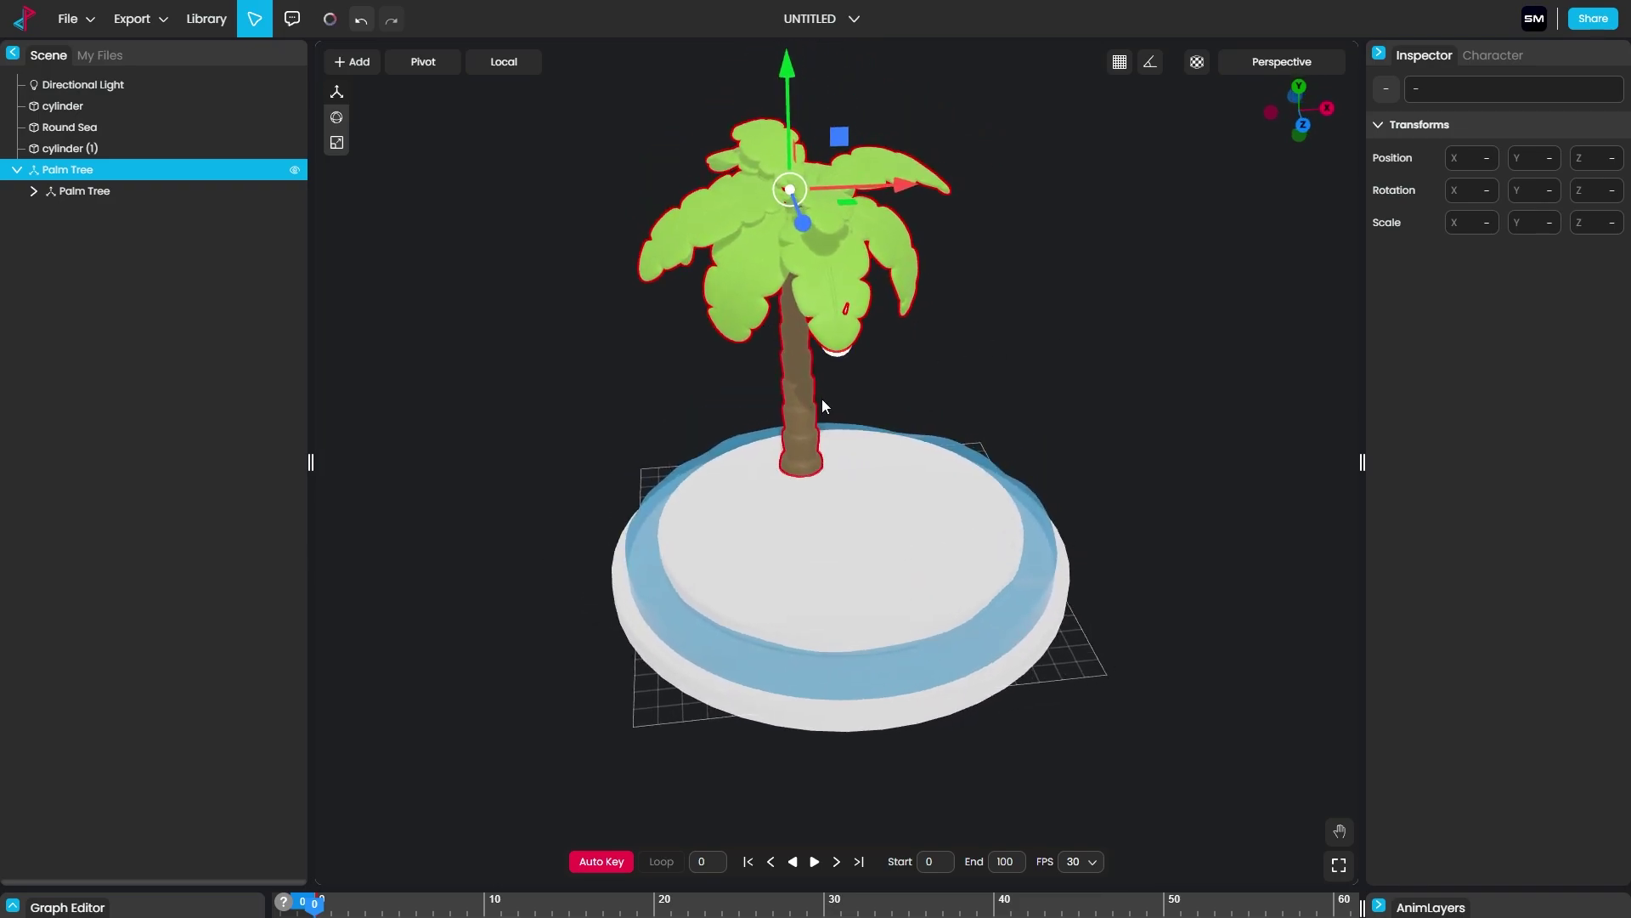
Step: Tilt the palm tree slightly sideways and shift it along its X axis on the disc
{"action": "key", "text": "e"}
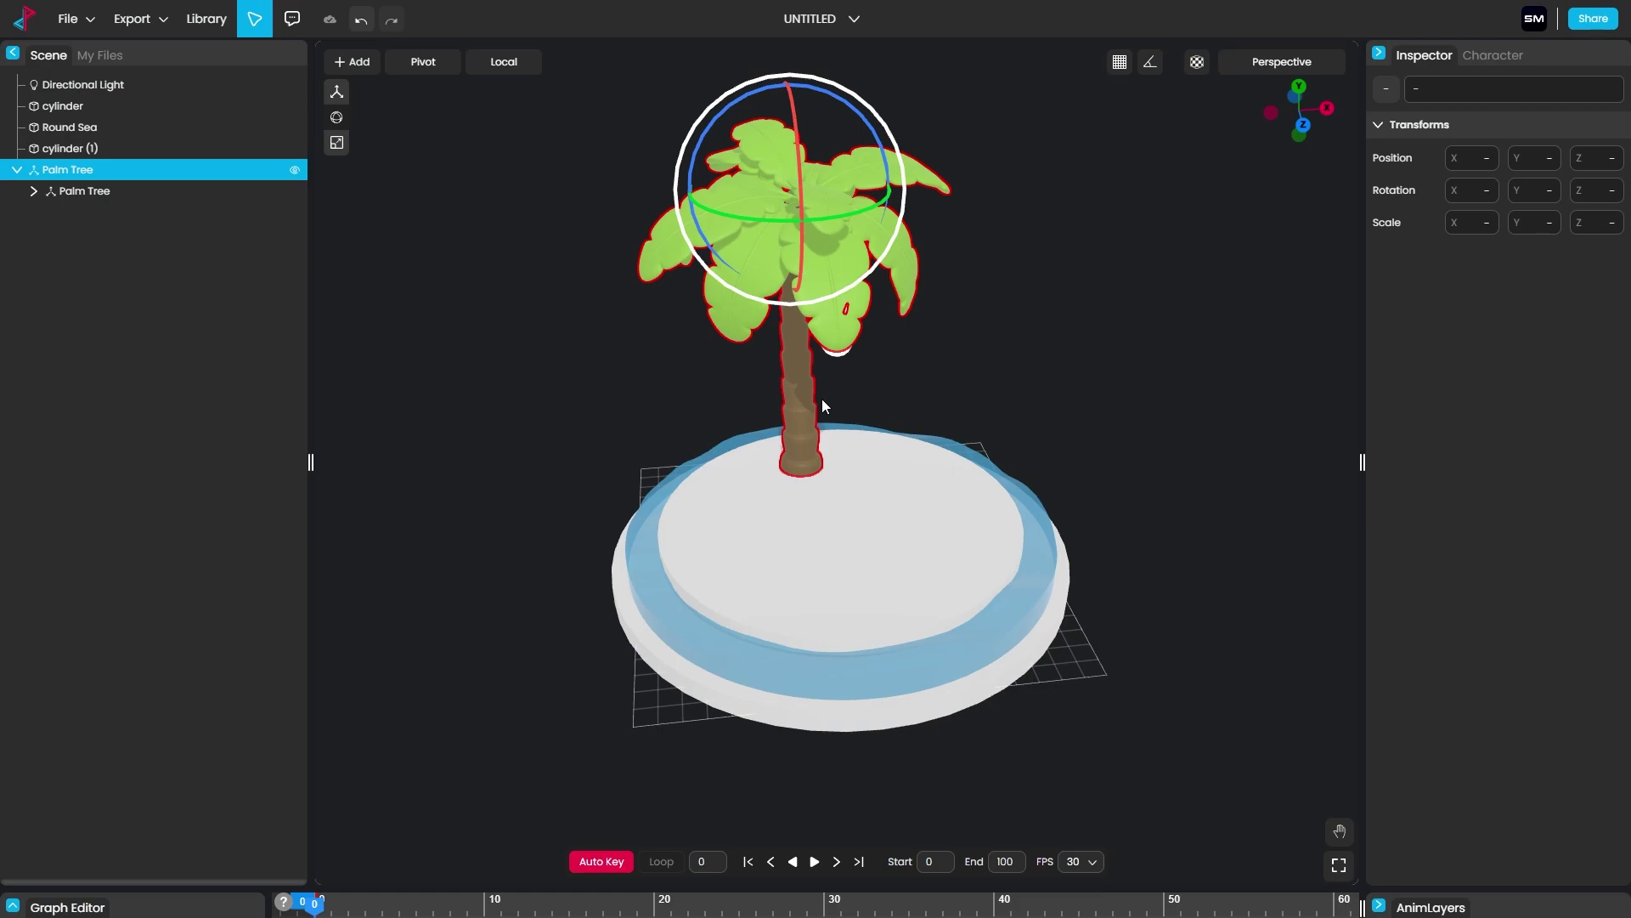
{"action": "left_click_drag", "start_coordinate": [714, 138], "coordinate": [716, 153]}
{"action": "key", "text": "w"}
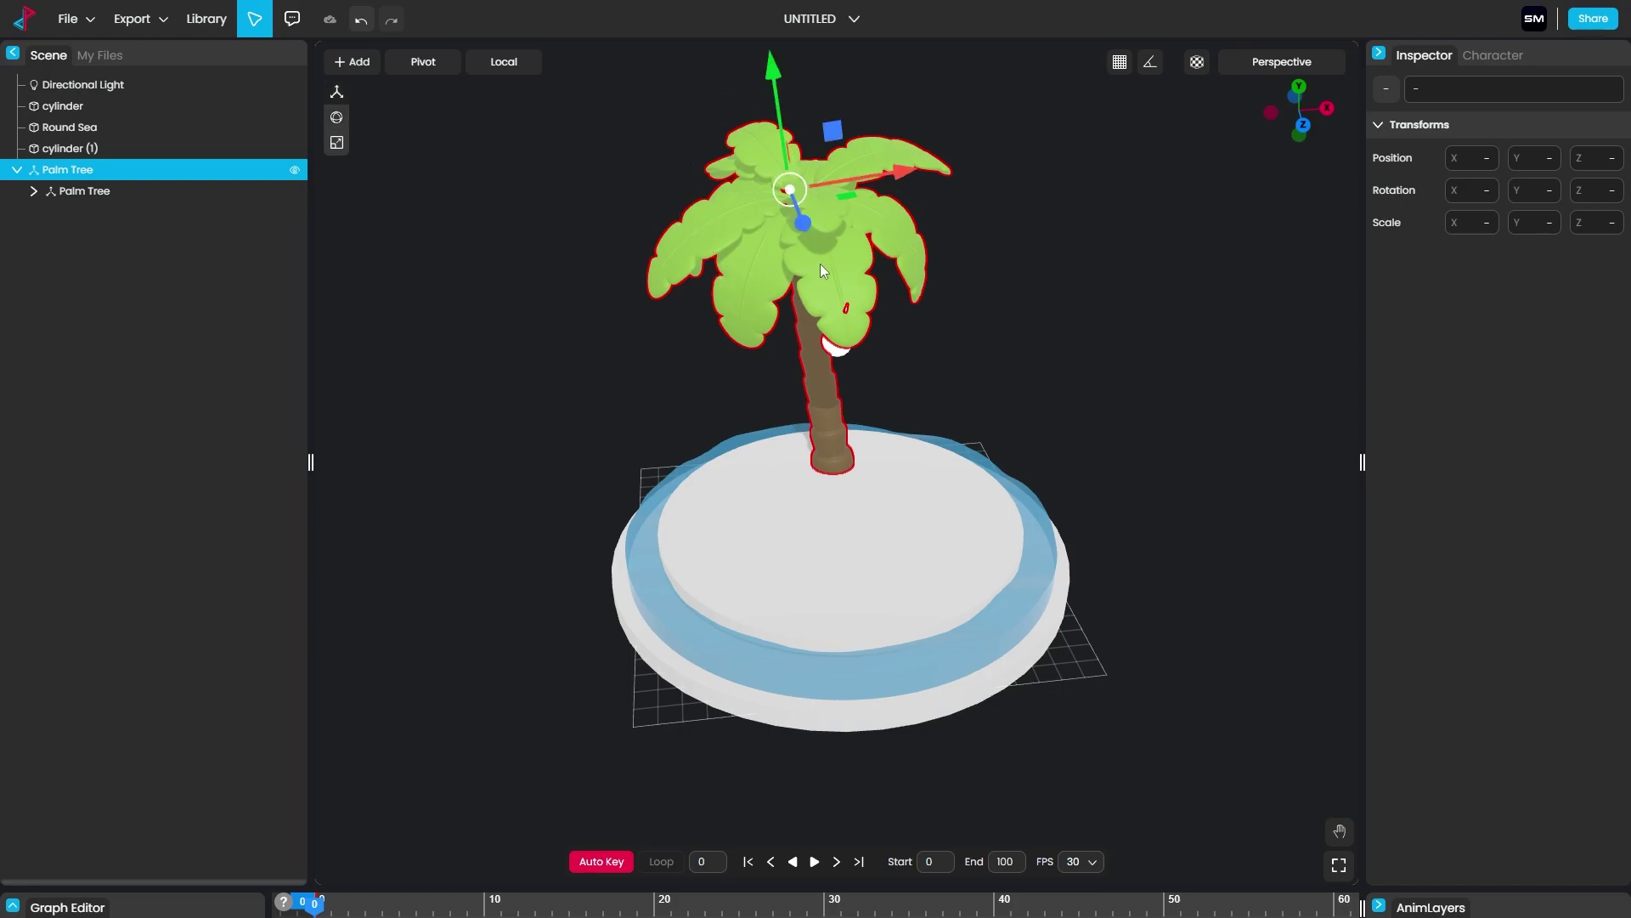
{"action": "left_click_drag", "start_coordinate": [913, 170], "coordinate": [874, 187]}
{"action": "left_click_drag", "start_coordinate": [987, 377], "coordinate": [950, 335]}
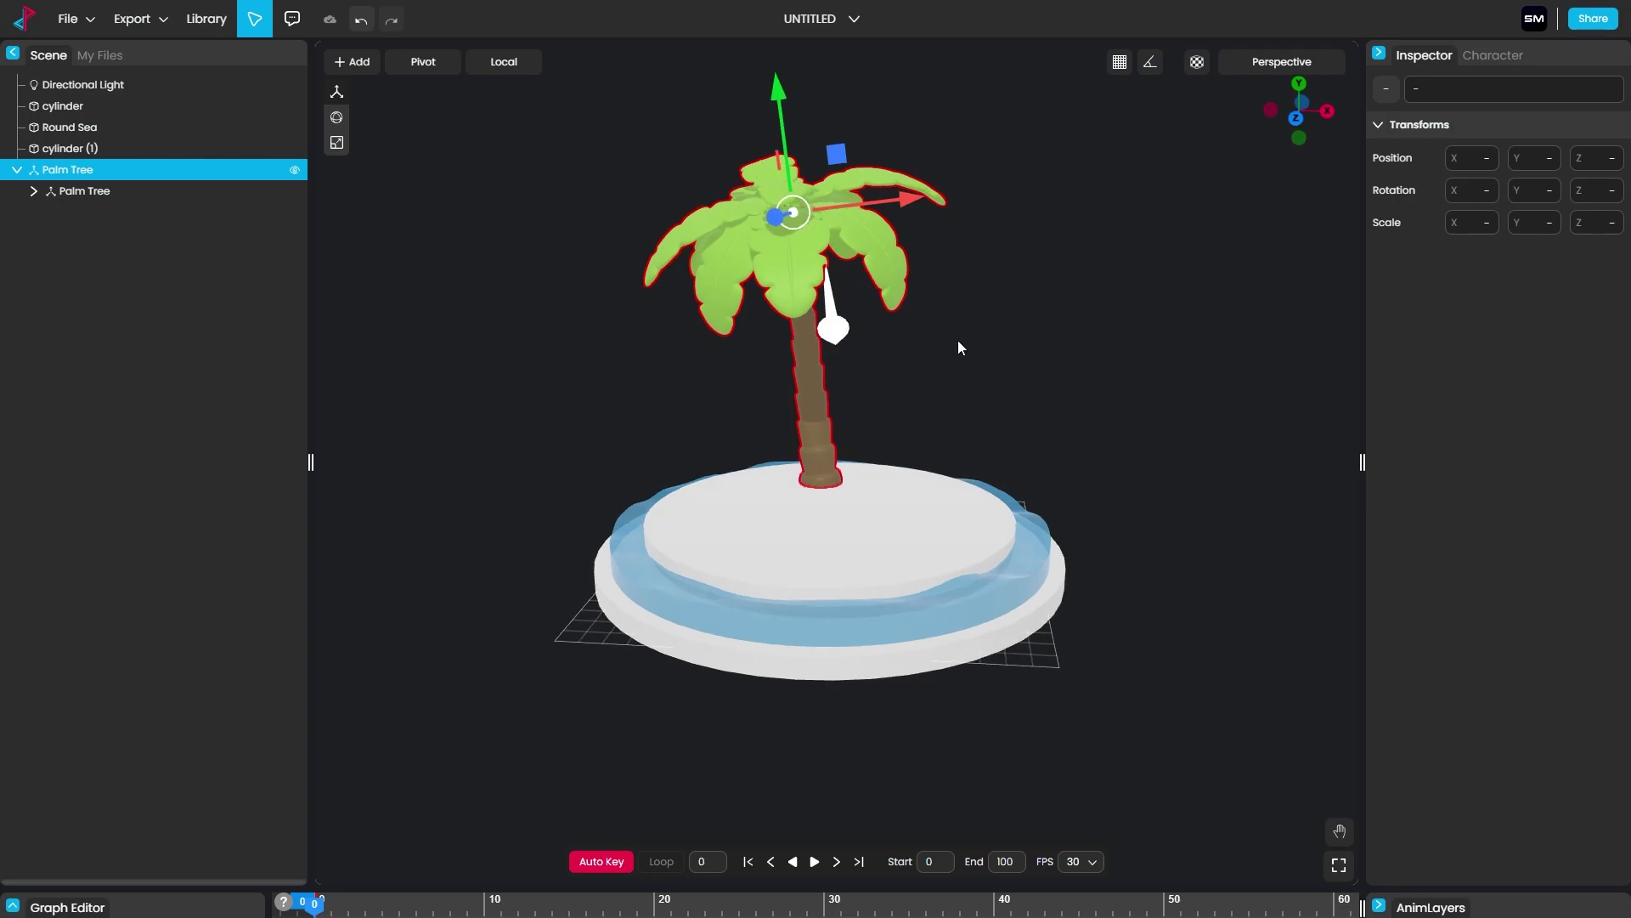
{"action": "left_click", "coordinate": [960, 343]}
{"action": "scroll", "coordinate": [1009, 416], "scroll_direction": "up", "scroll_amount": 2}
{"action": "left_click_drag", "start_coordinate": [1009, 422], "coordinate": [938, 458]}
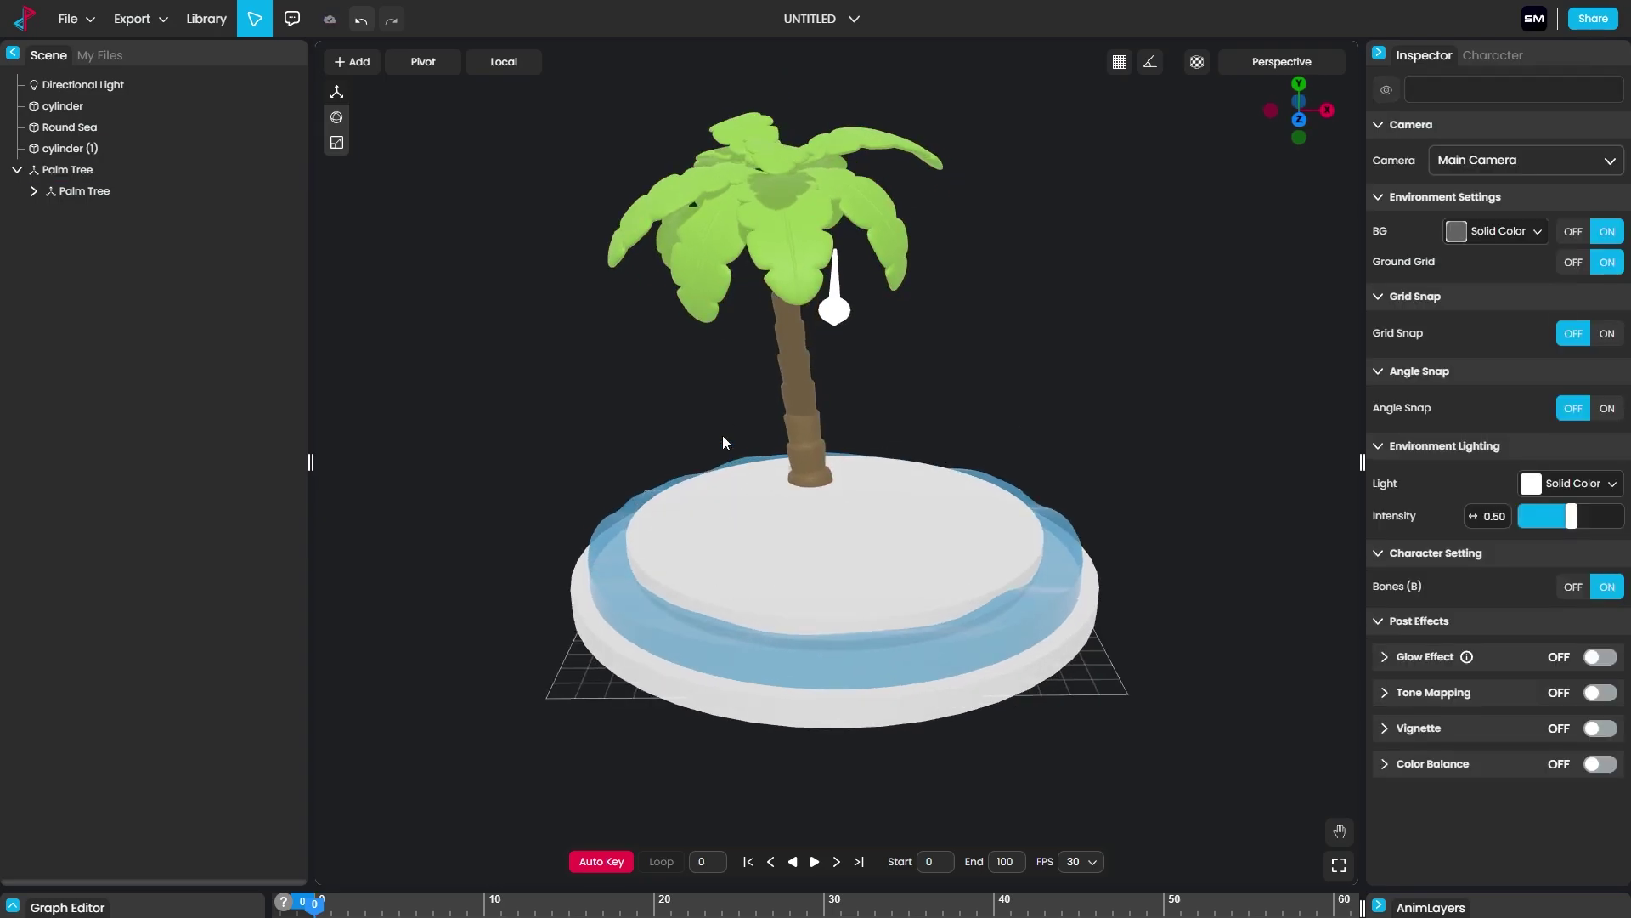
Step: Search the model library for "Umbrella" and import the Beach Umbrella model with the deck chair
{"action": "left_click", "coordinate": [214, 27]}
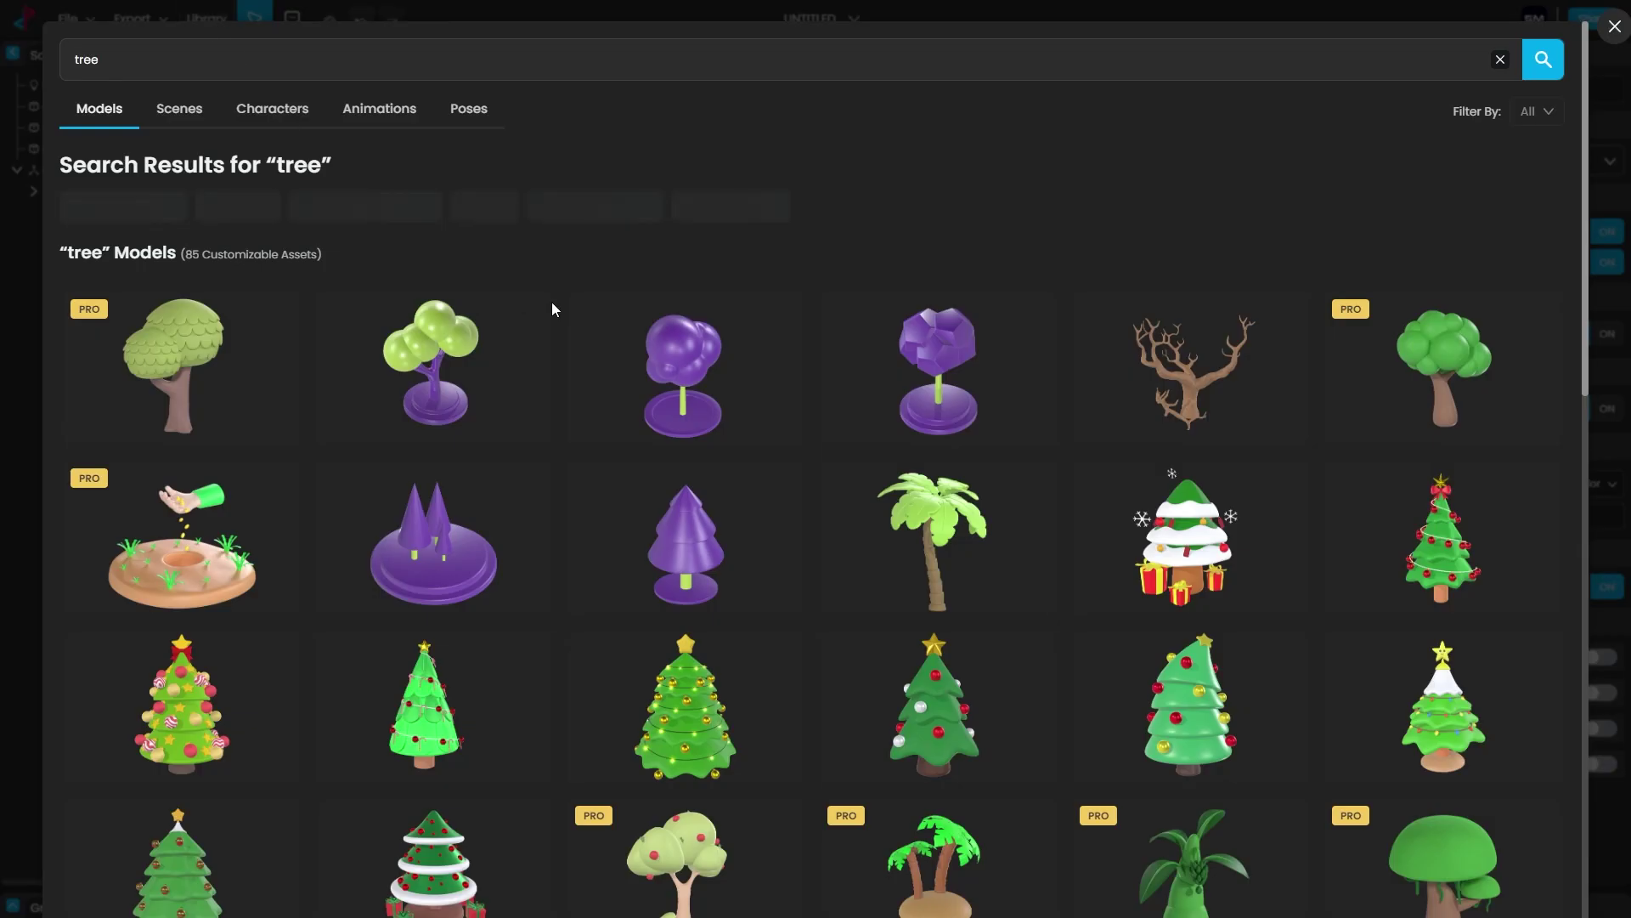
{"action": "left_click_drag", "start_coordinate": [115, 61], "coordinate": [68, 60]}
{"action": "type", "text": "umbrell"}
{"action": "left_click", "coordinate": [150, 96]}
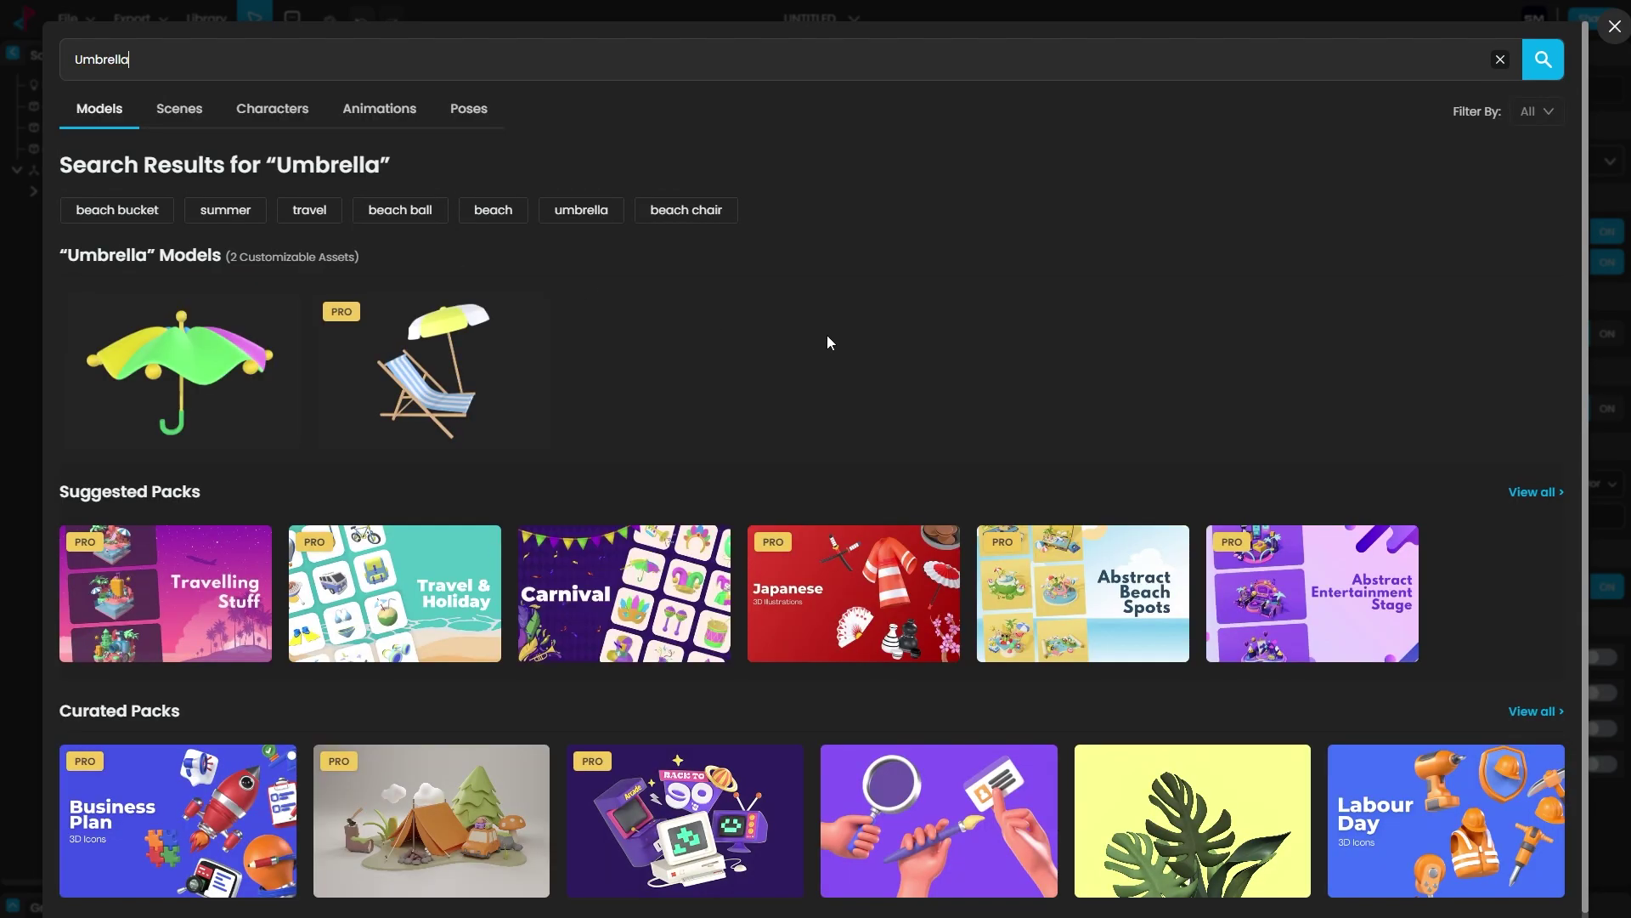
{"action": "left_click", "coordinate": [454, 381]}
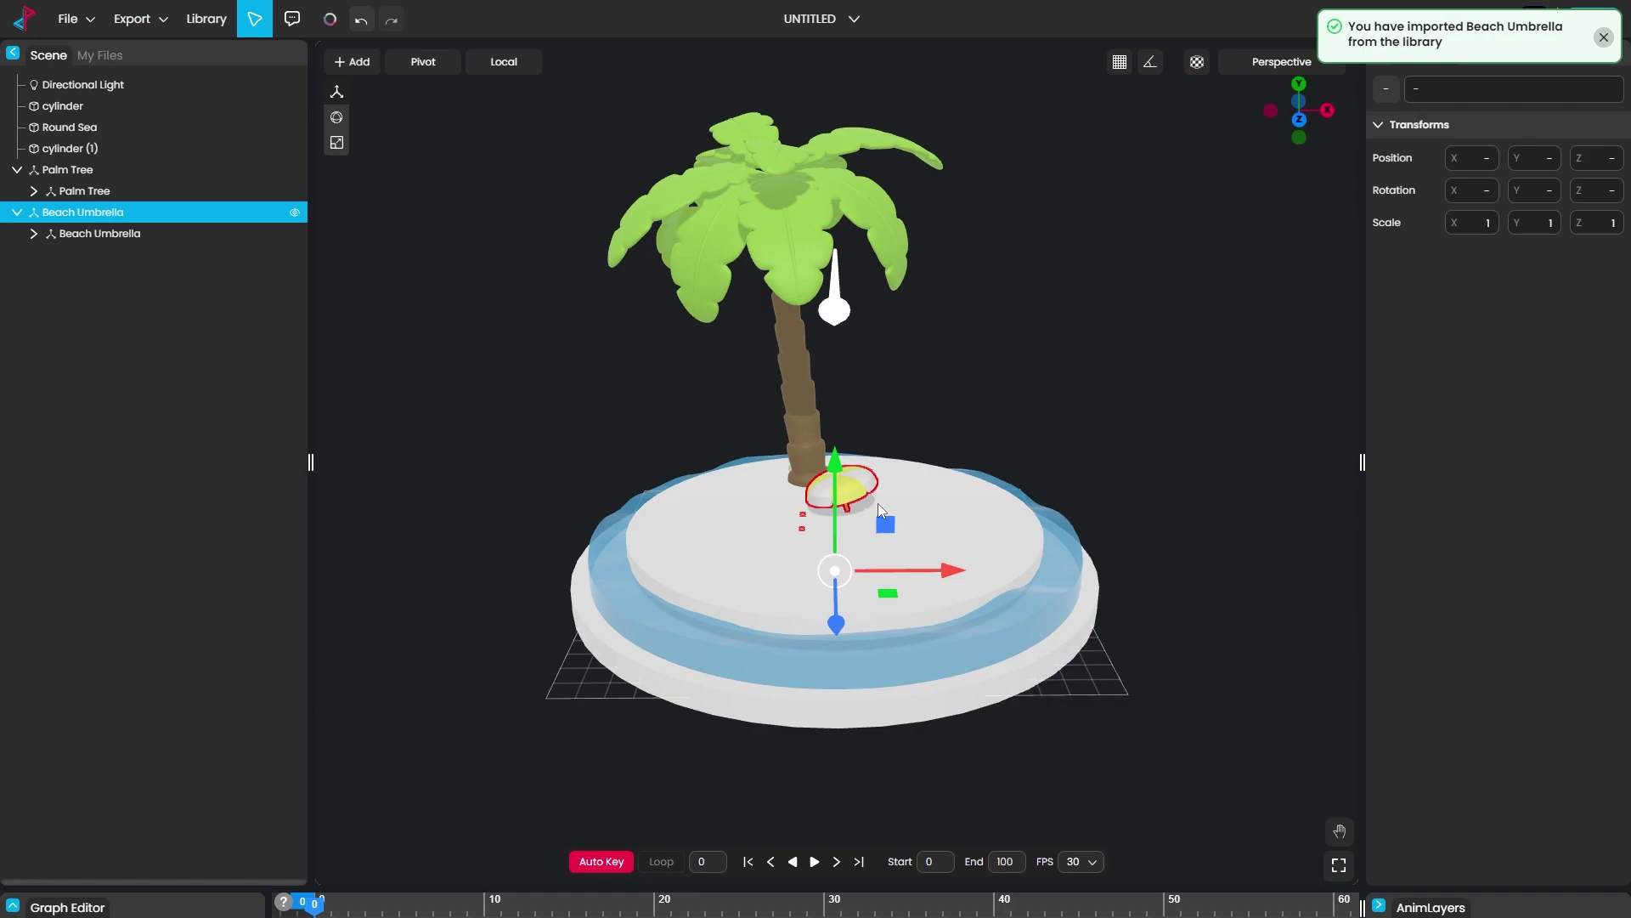
Step: Raise the Beach Umbrella model onto the upper disc and scale it uniformly to about 2.22
{"action": "scroll", "coordinate": [872, 511], "scroll_direction": "up", "scroll_amount": 3}
{"action": "left_click_drag", "start_coordinate": [833, 532], "coordinate": [828, 440]}
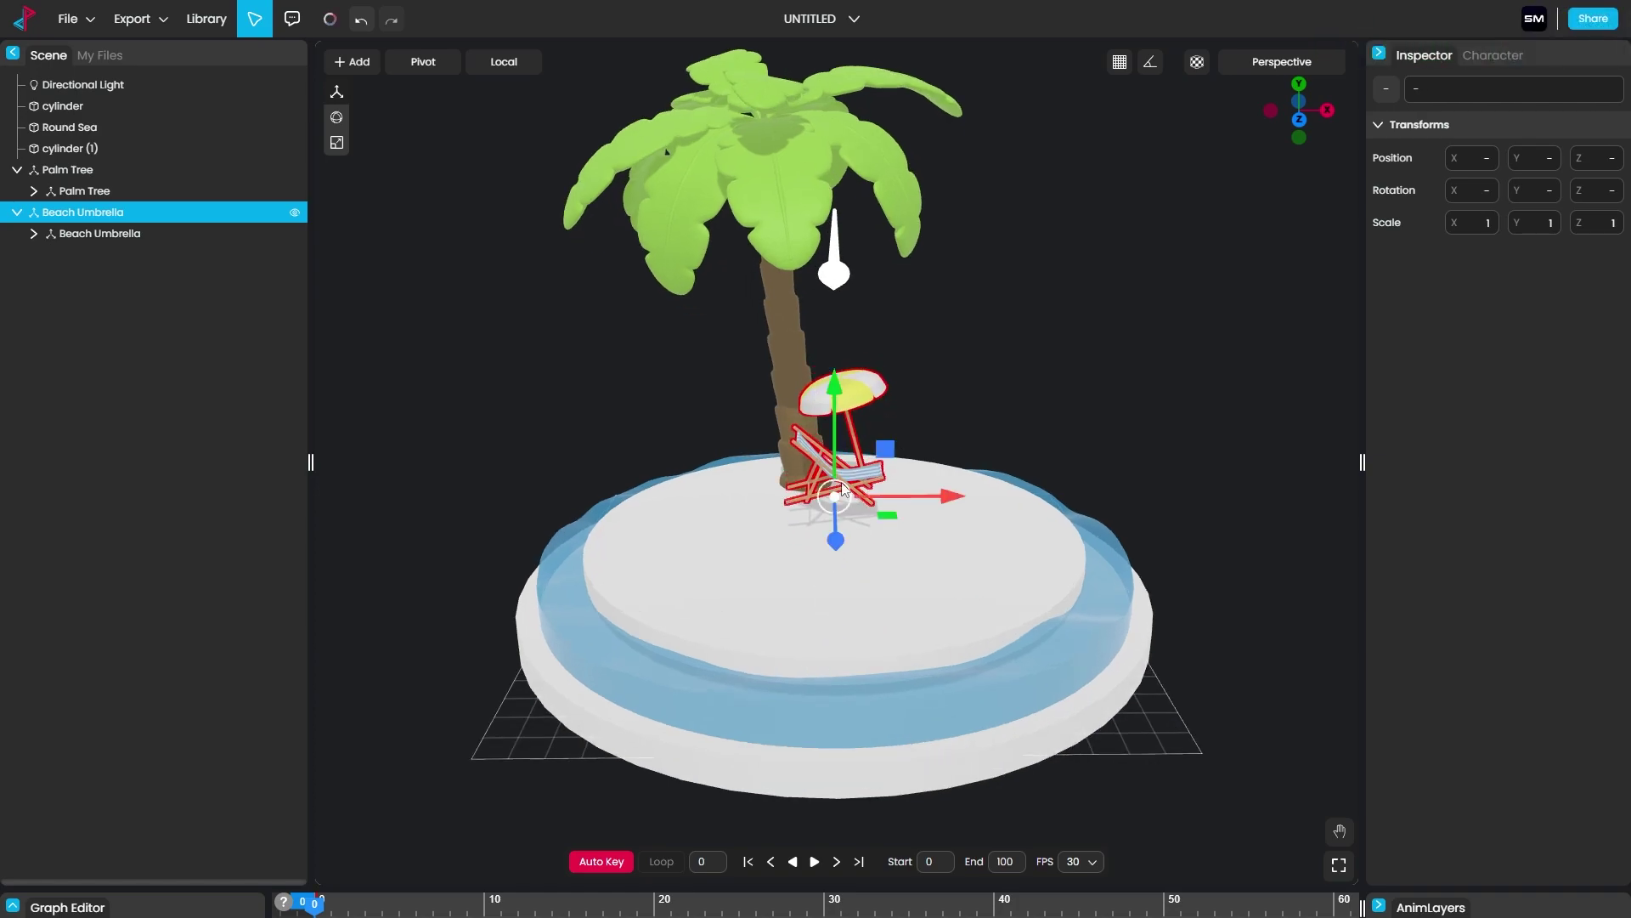
{"action": "key", "text": "r"}
{"action": "left_click_drag", "start_coordinate": [839, 497], "coordinate": [991, 482]}
{"action": "key", "text": "w"}
Step: Move the Beach Umbrella model to the side of the palm tree, resting near the upper disc's edge
{"action": "left_click_drag", "start_coordinate": [853, 495], "coordinate": [707, 540]}
{"action": "left_click_drag", "start_coordinate": [909, 593], "coordinate": [804, 585]}
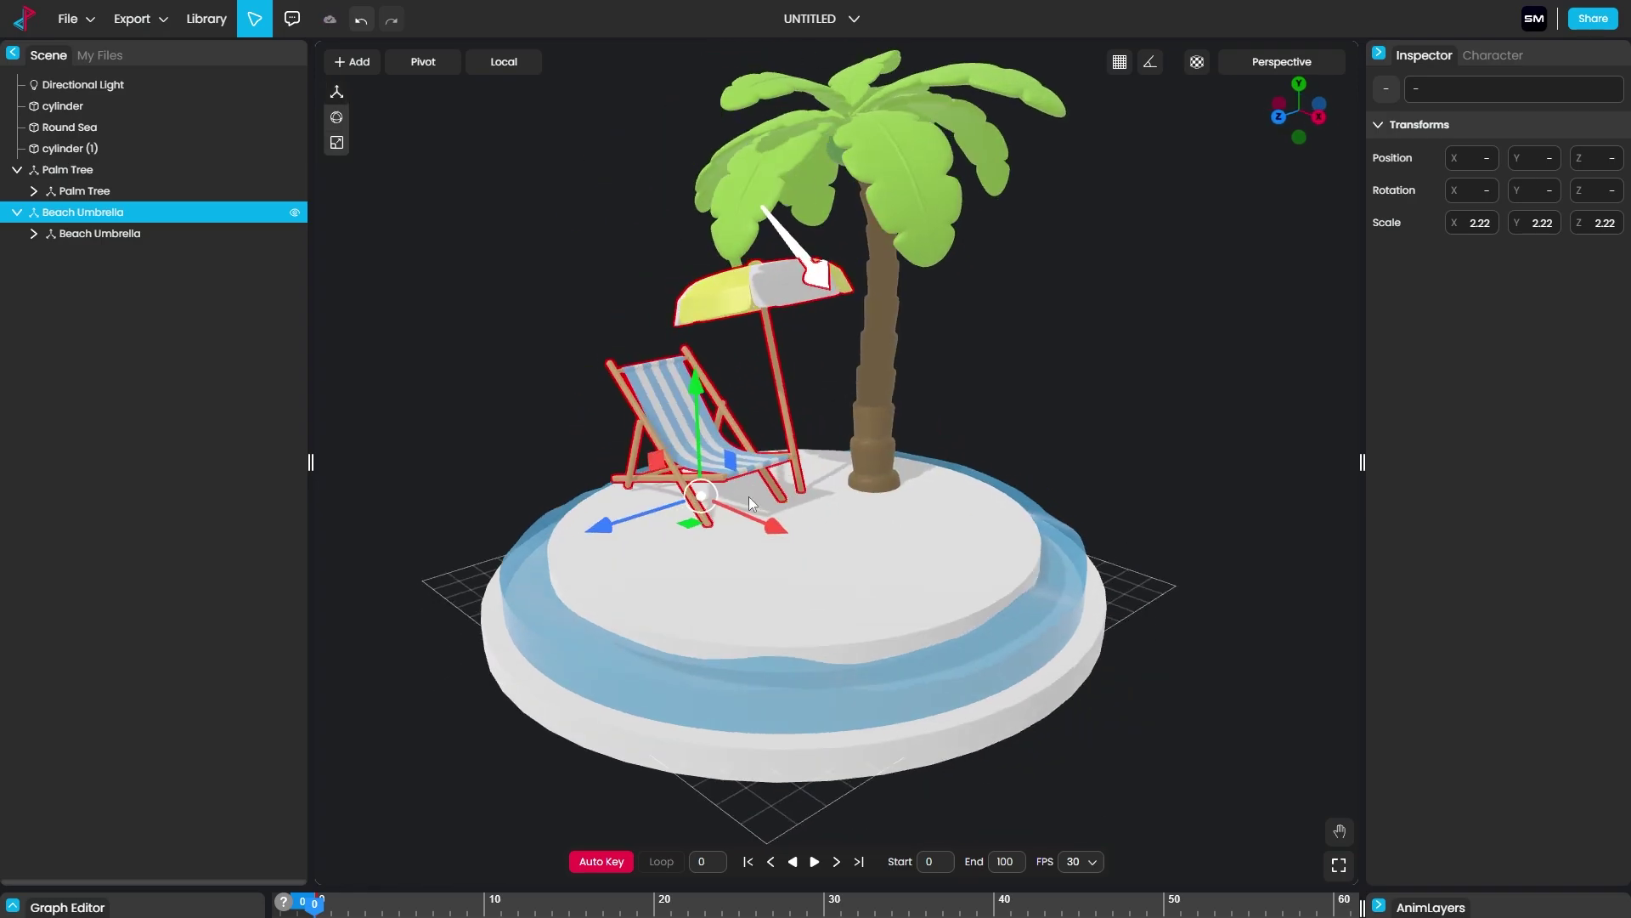
{"action": "left_click_drag", "start_coordinate": [635, 518], "coordinate": [590, 538]}
{"action": "left_click_drag", "start_coordinate": [664, 456], "coordinate": [651, 396]}
{"action": "left_click", "coordinate": [997, 436]}
{"action": "left_click_drag", "start_coordinate": [964, 565], "coordinate": [850, 213]}
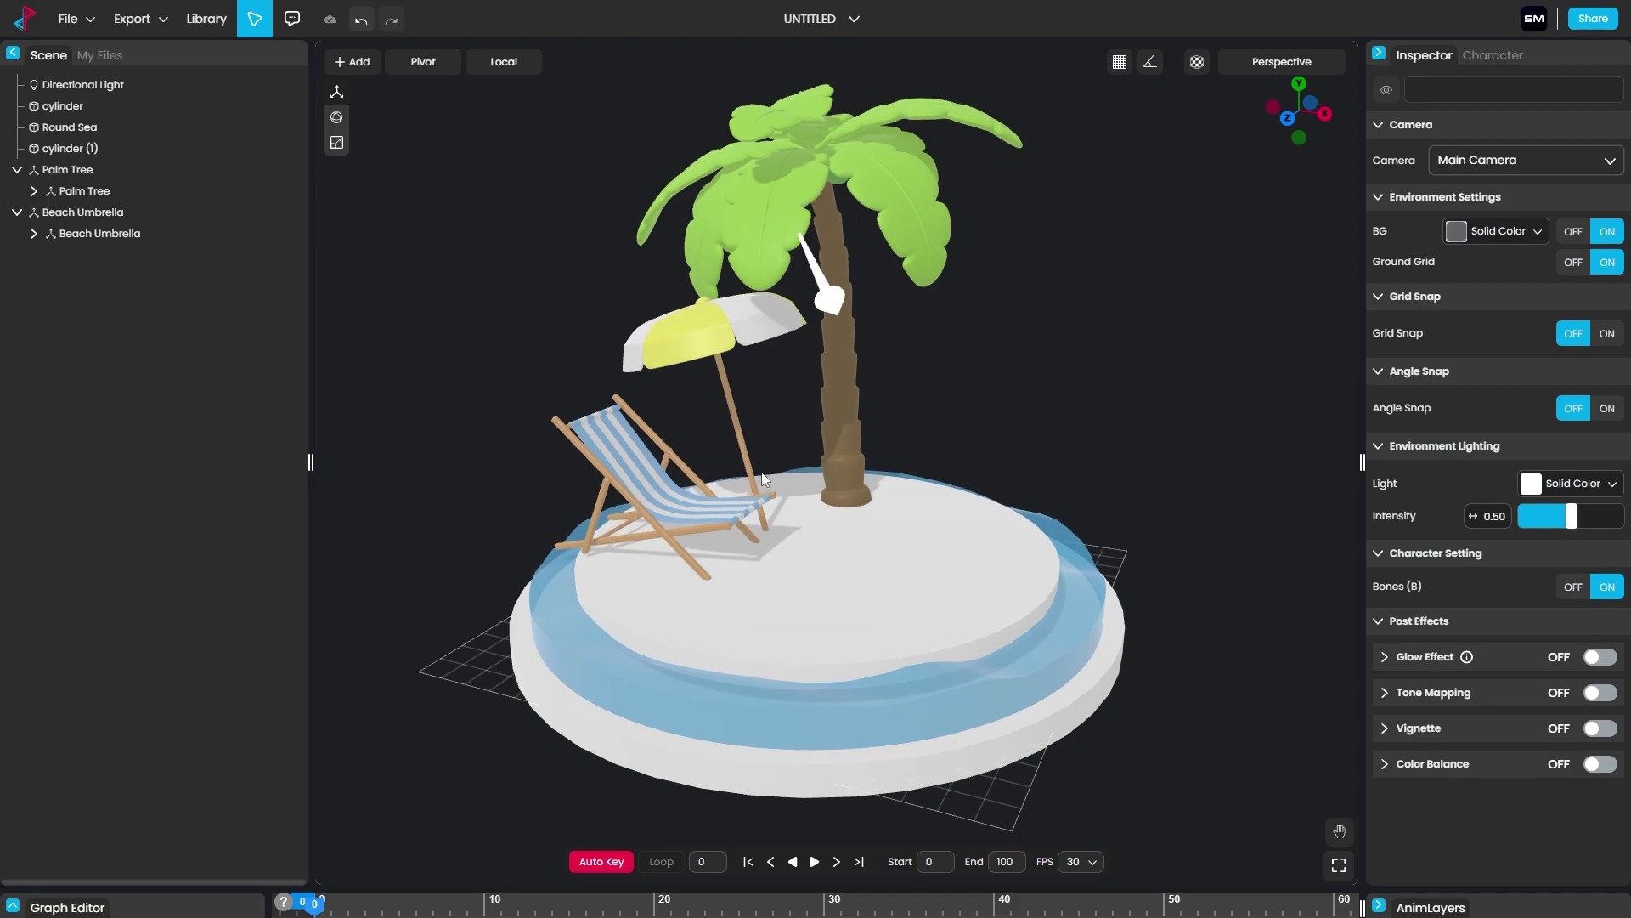
Step: Change the Umbrella 2 material of the umbrella's yellow panels to the standard red #F53737
{"action": "left_click", "coordinate": [706, 347]}
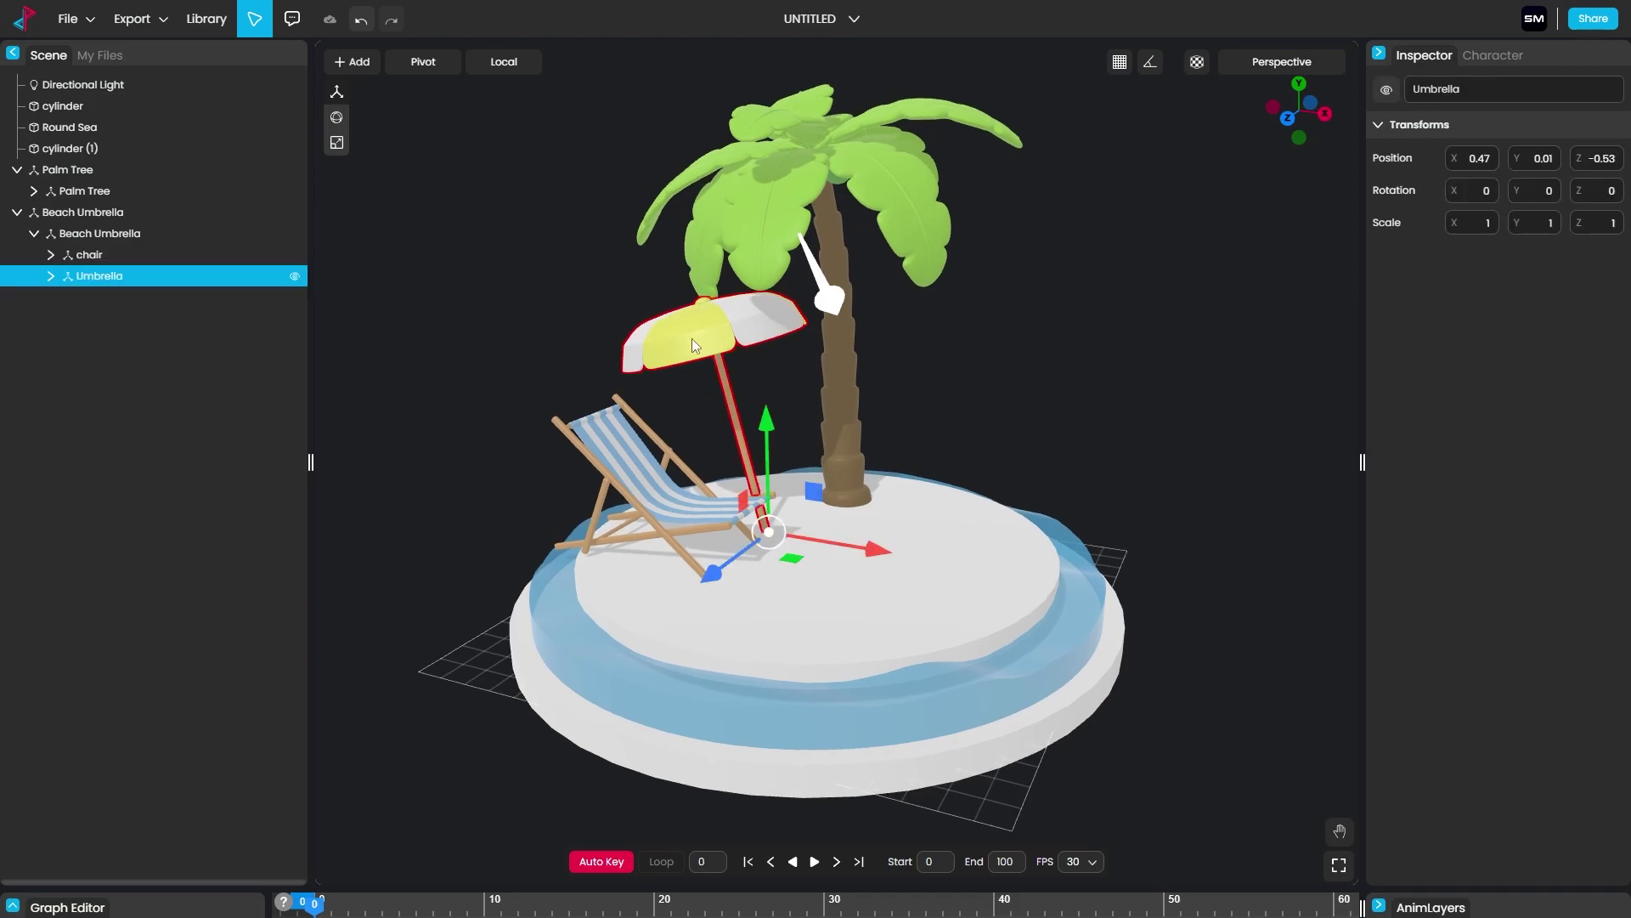
{"action": "left_click", "coordinate": [691, 340]}
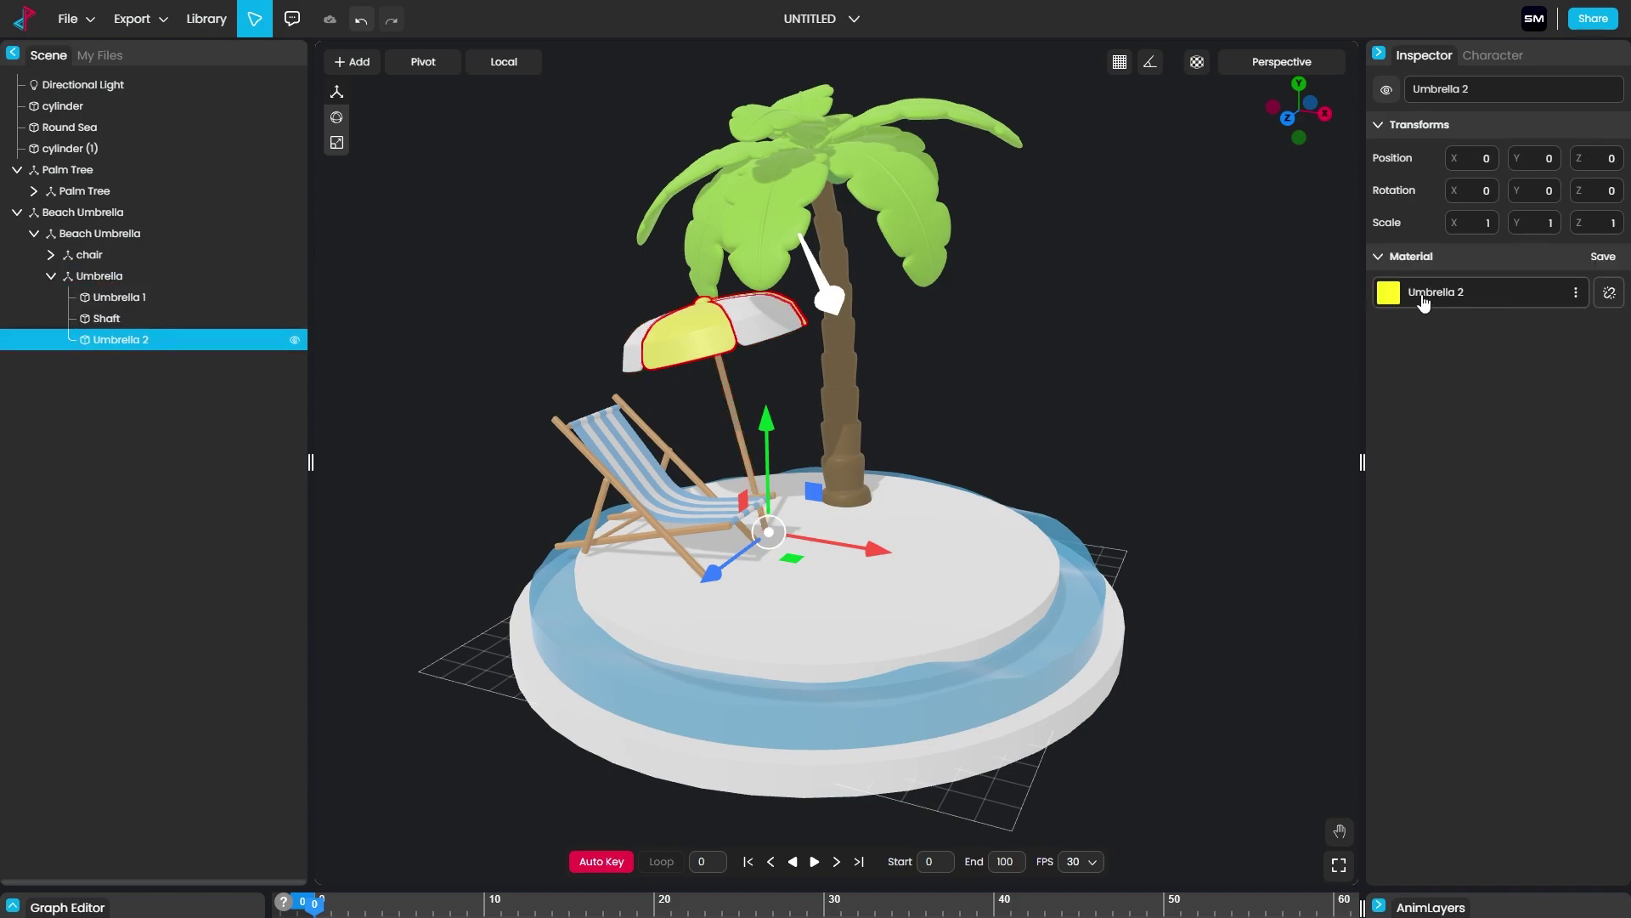
{"action": "left_click", "coordinate": [1576, 299]}
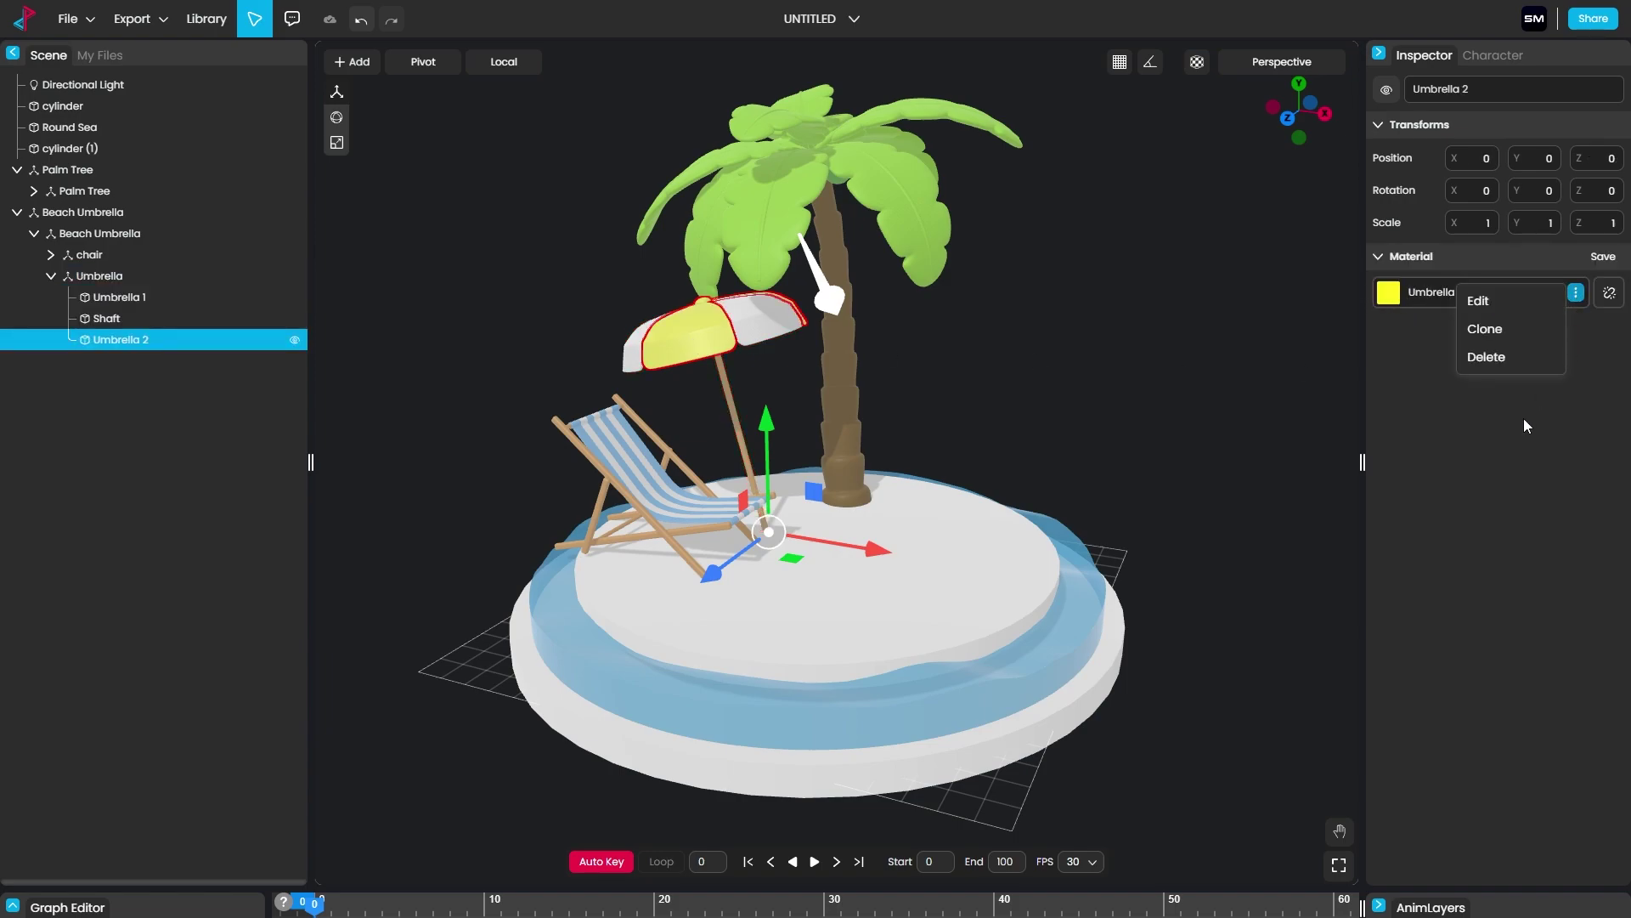
{"action": "left_click", "coordinate": [1496, 308]}
{"action": "left_click", "coordinate": [1257, 399]}
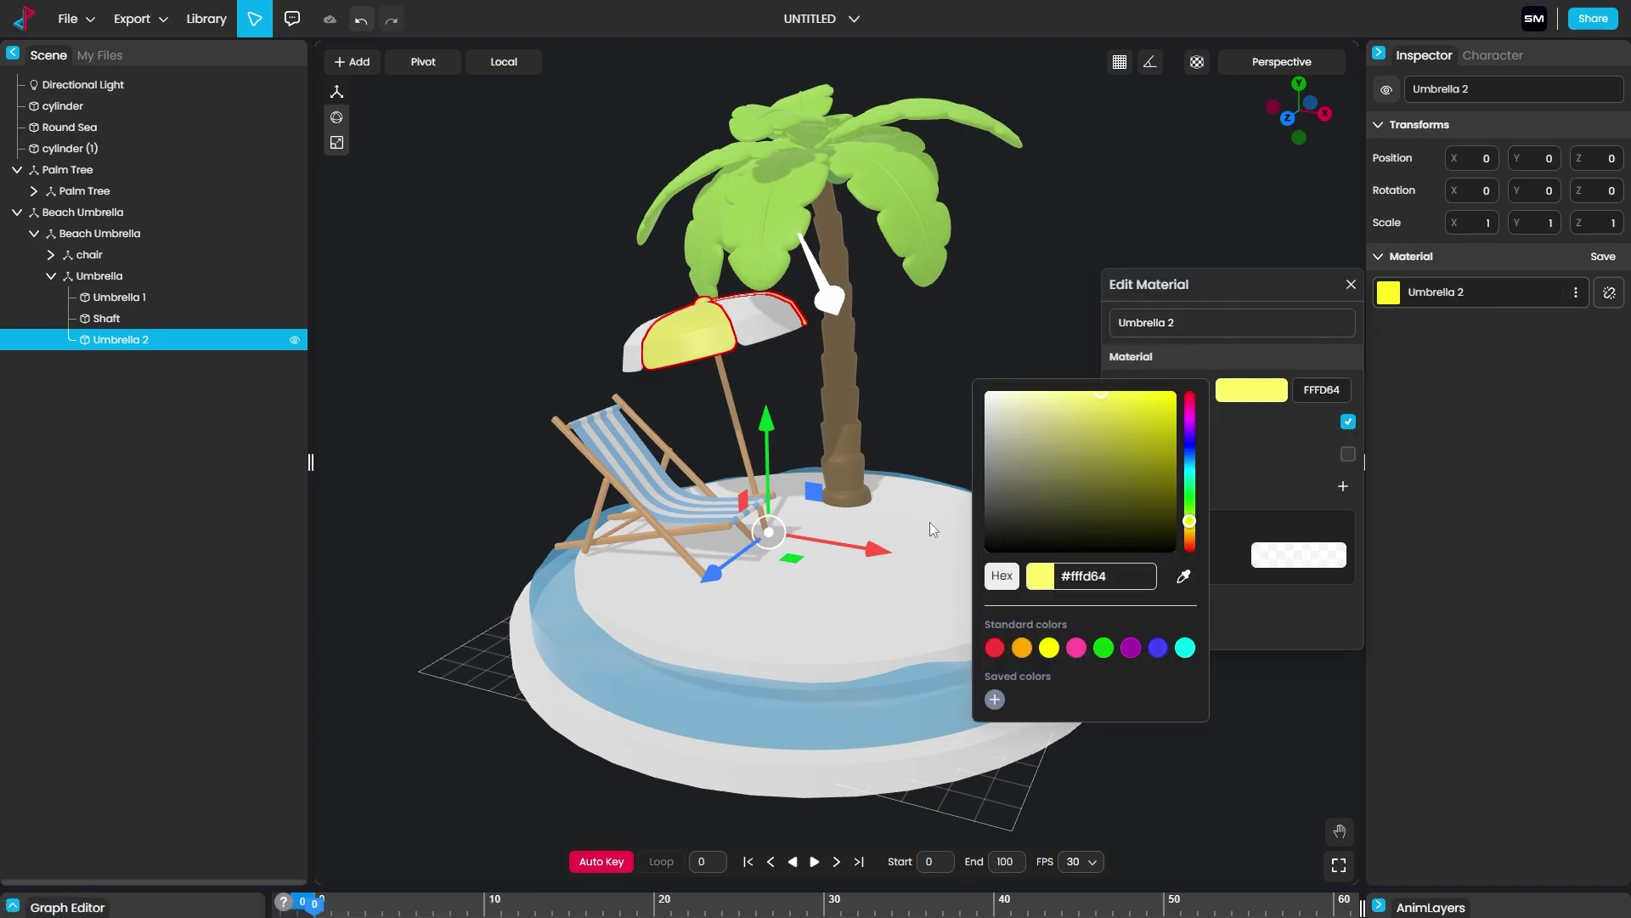
{"action": "left_click_drag", "start_coordinate": [1193, 425], "coordinate": [1196, 394]}
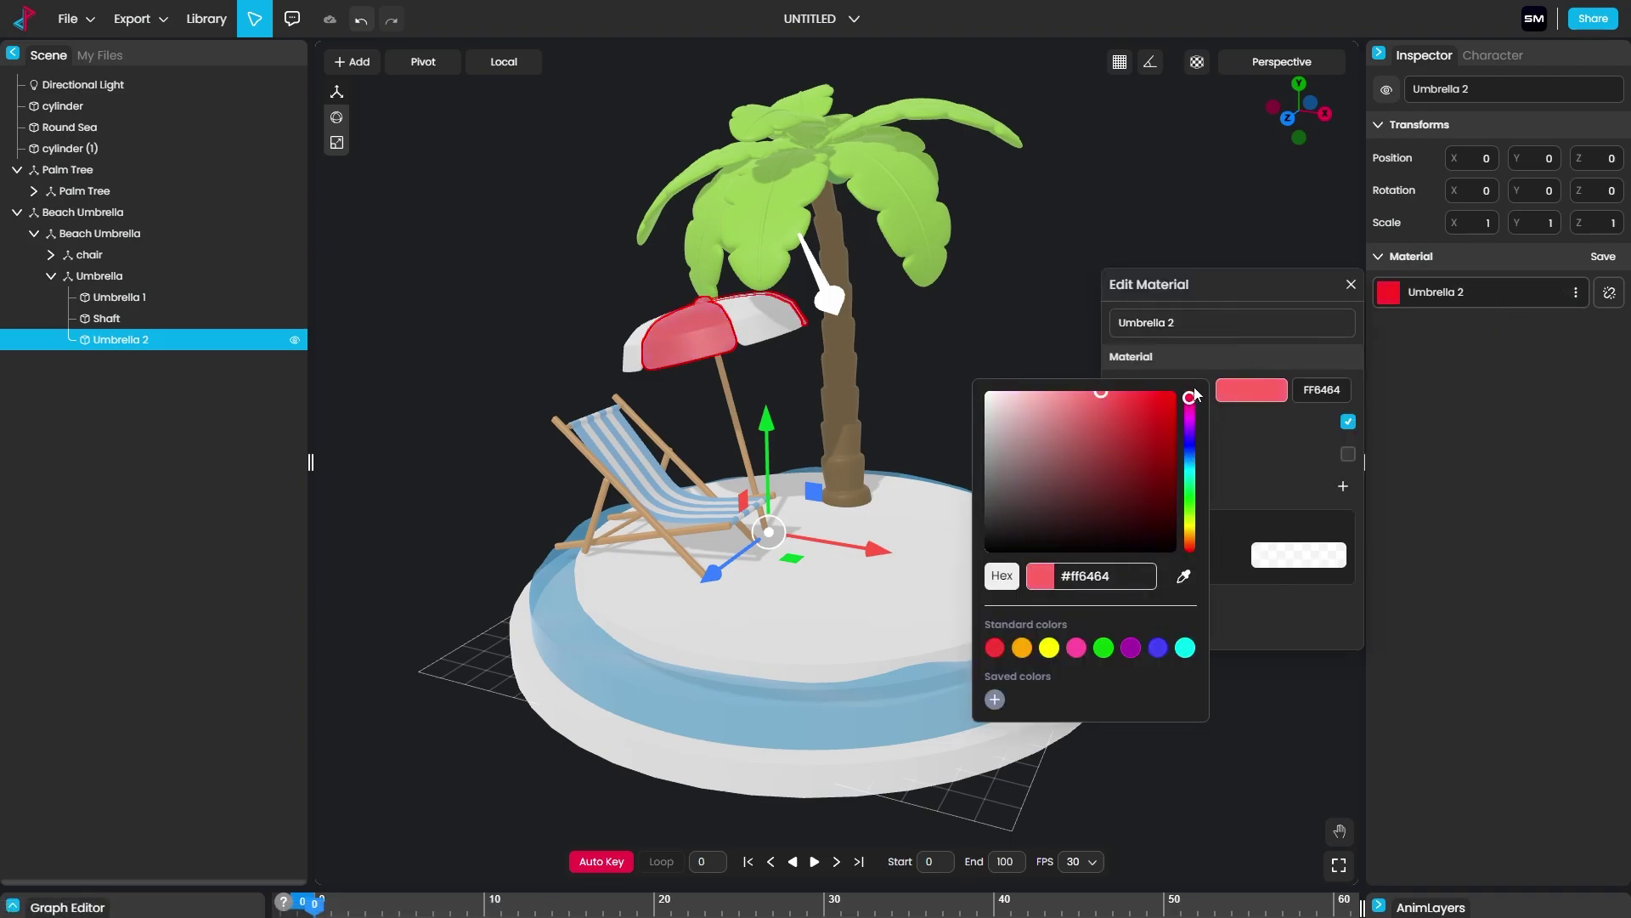
{"action": "left_click", "coordinate": [995, 647]}
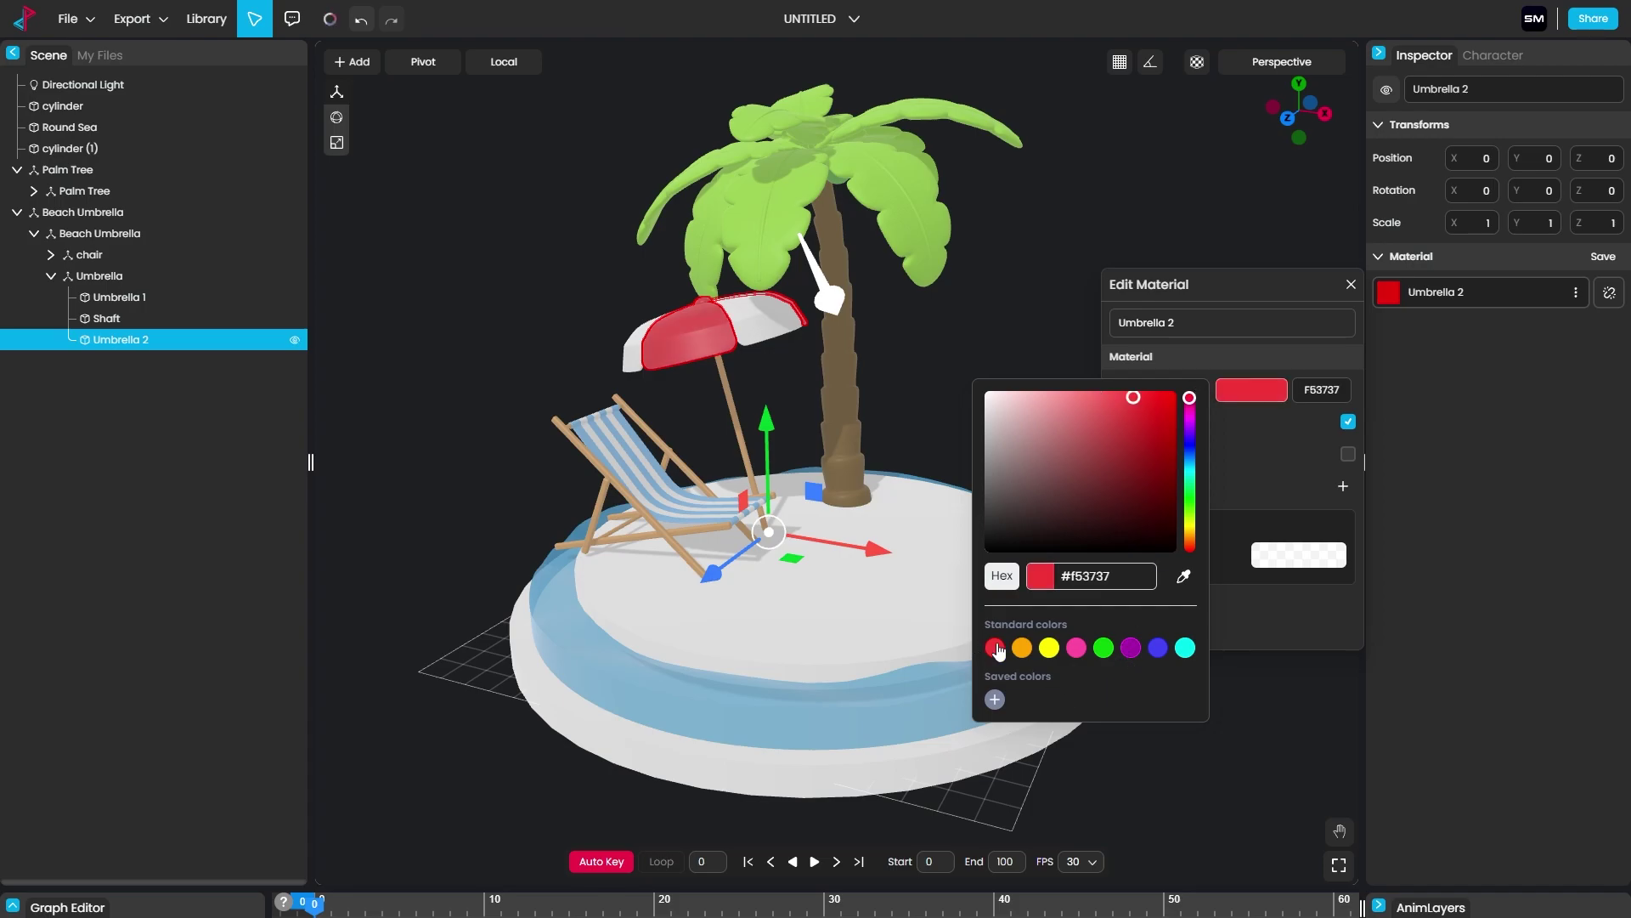
{"action": "left_click", "coordinate": [1334, 484]}
{"action": "left_click", "coordinate": [1352, 284]}
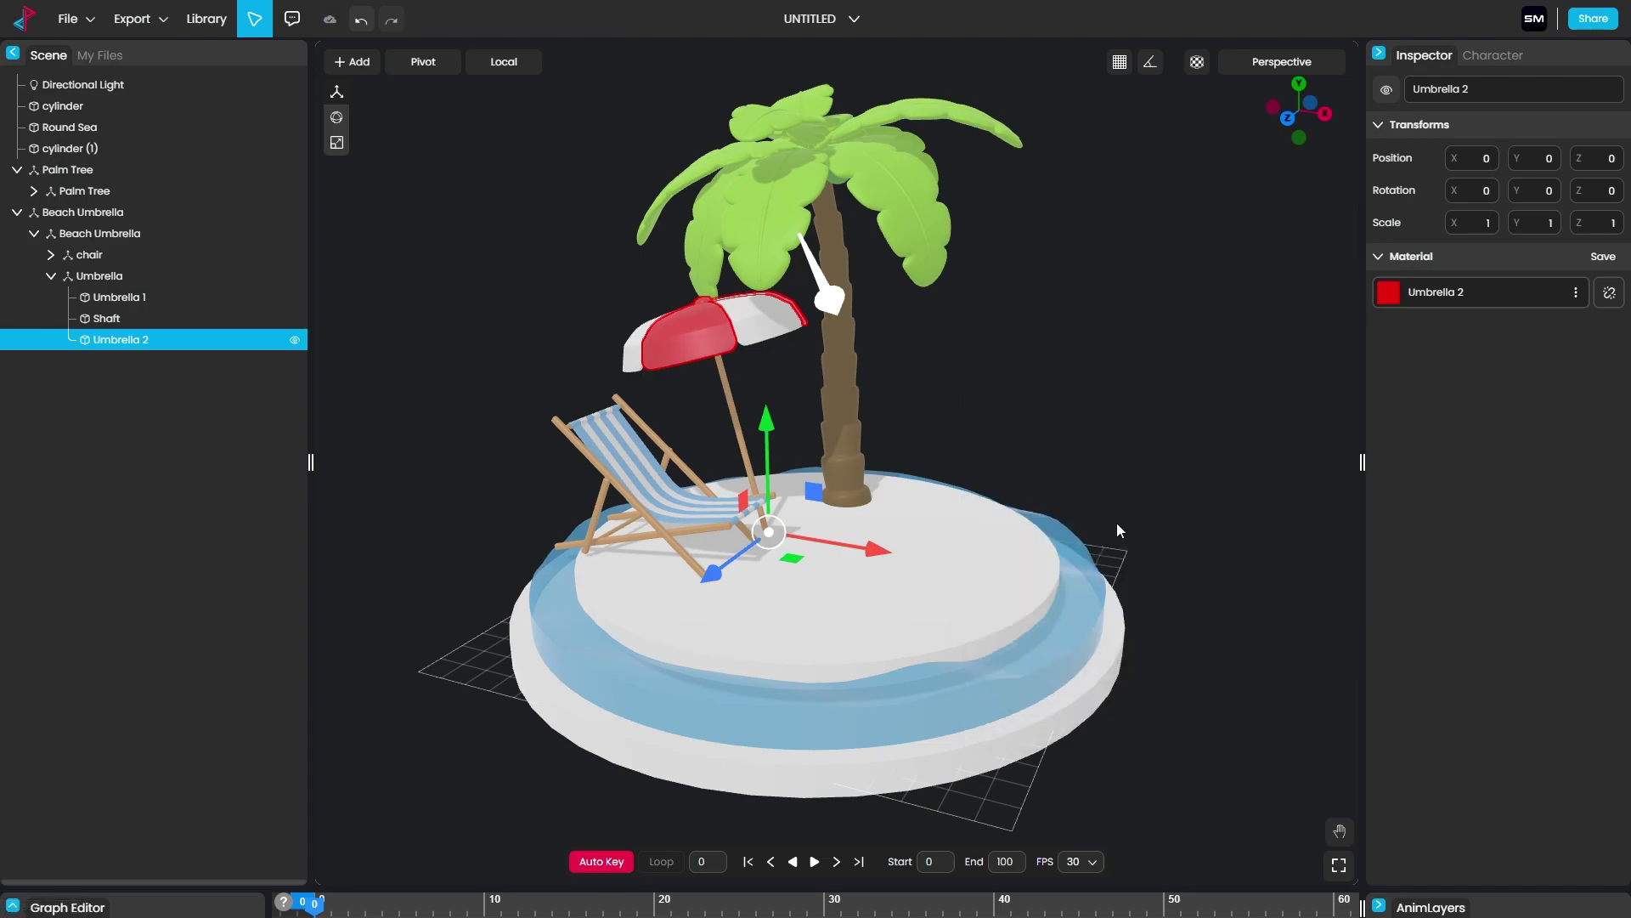
{"action": "left_click", "coordinate": [1073, 470]}
{"action": "left_click_drag", "start_coordinate": [908, 495], "coordinate": [865, 507]}
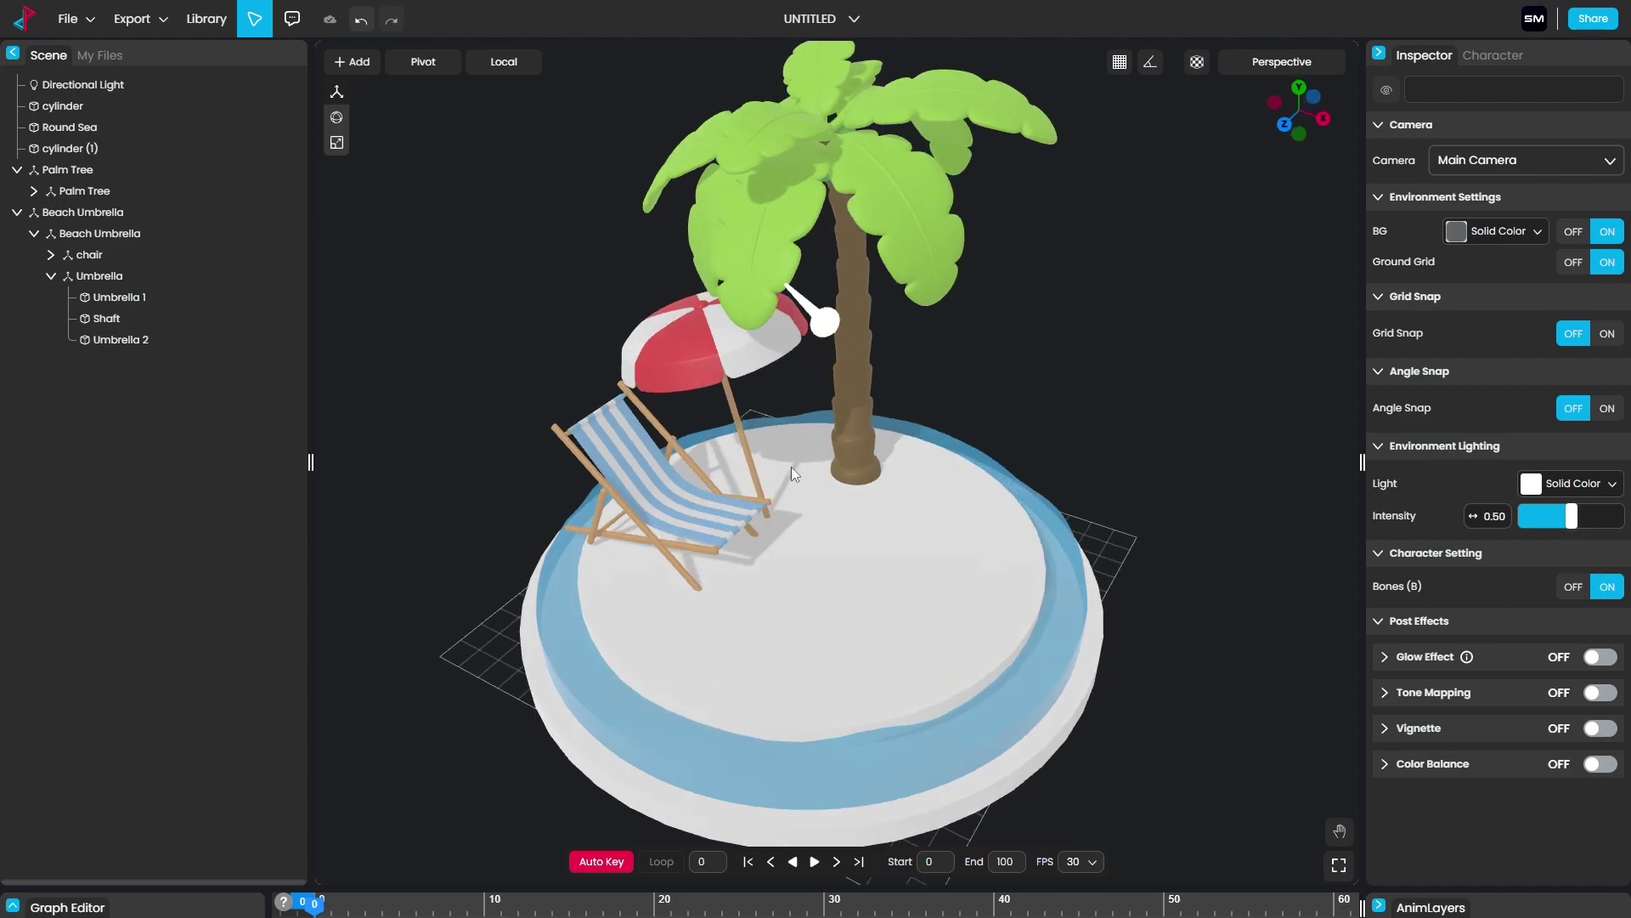
{"action": "left_click_drag", "start_coordinate": [761, 411], "coordinate": [796, 446]}
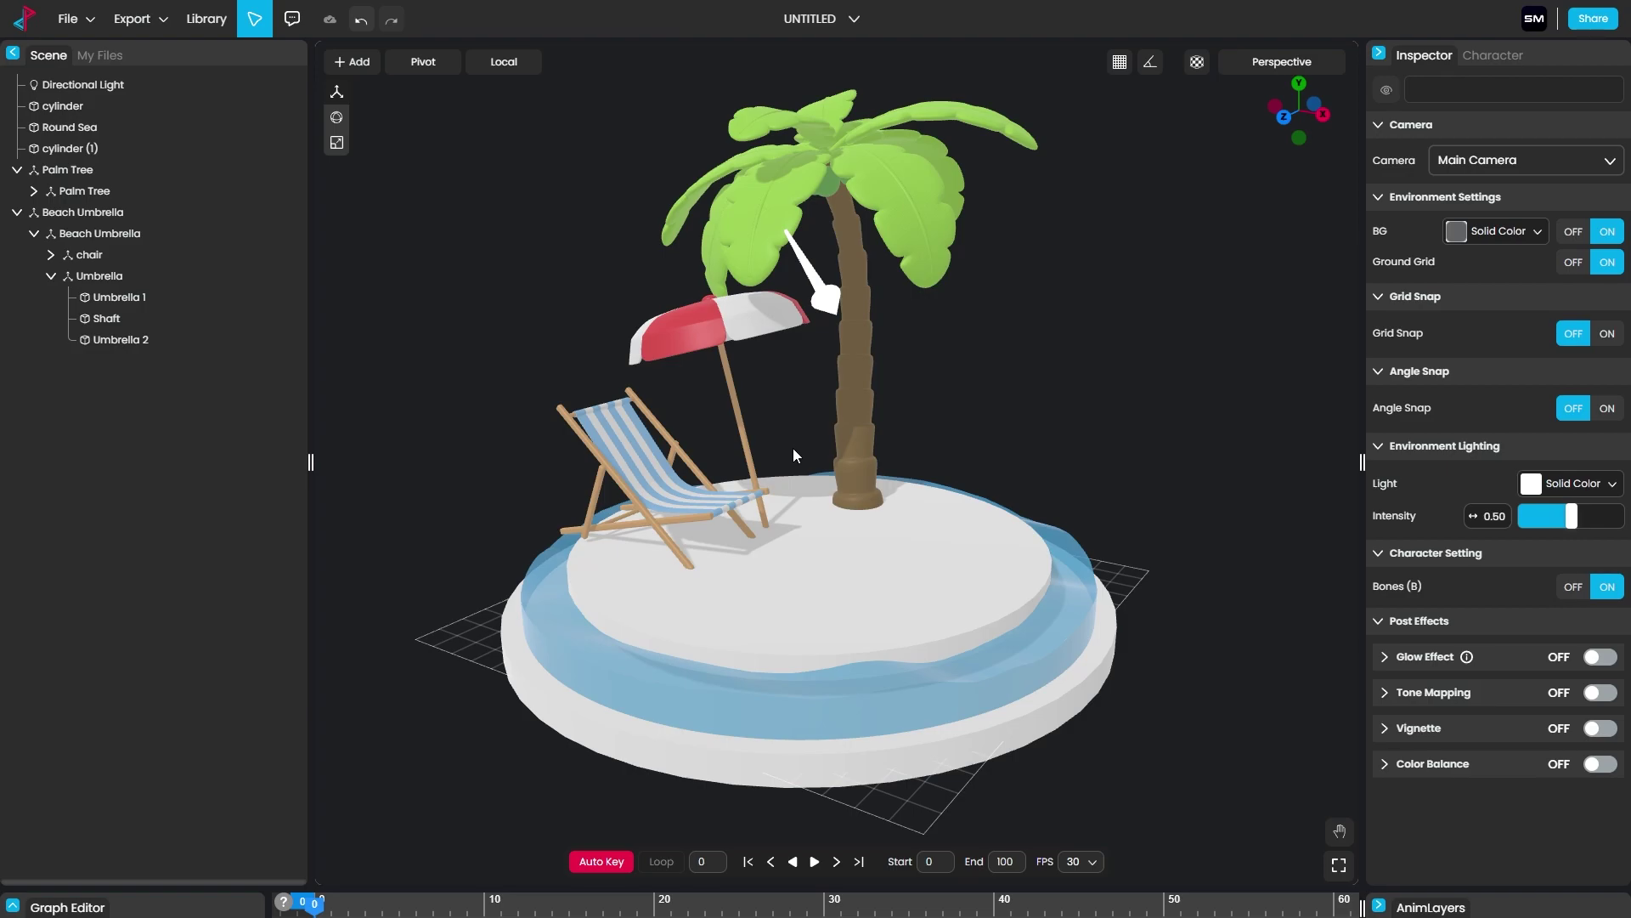
Step: Search the model library for "lugage" and import the Hotel Check In model
{"action": "left_click", "coordinate": [206, 18]}
{"action": "type", "text": "lugage"}
{"action": "key", "text": "Return"}
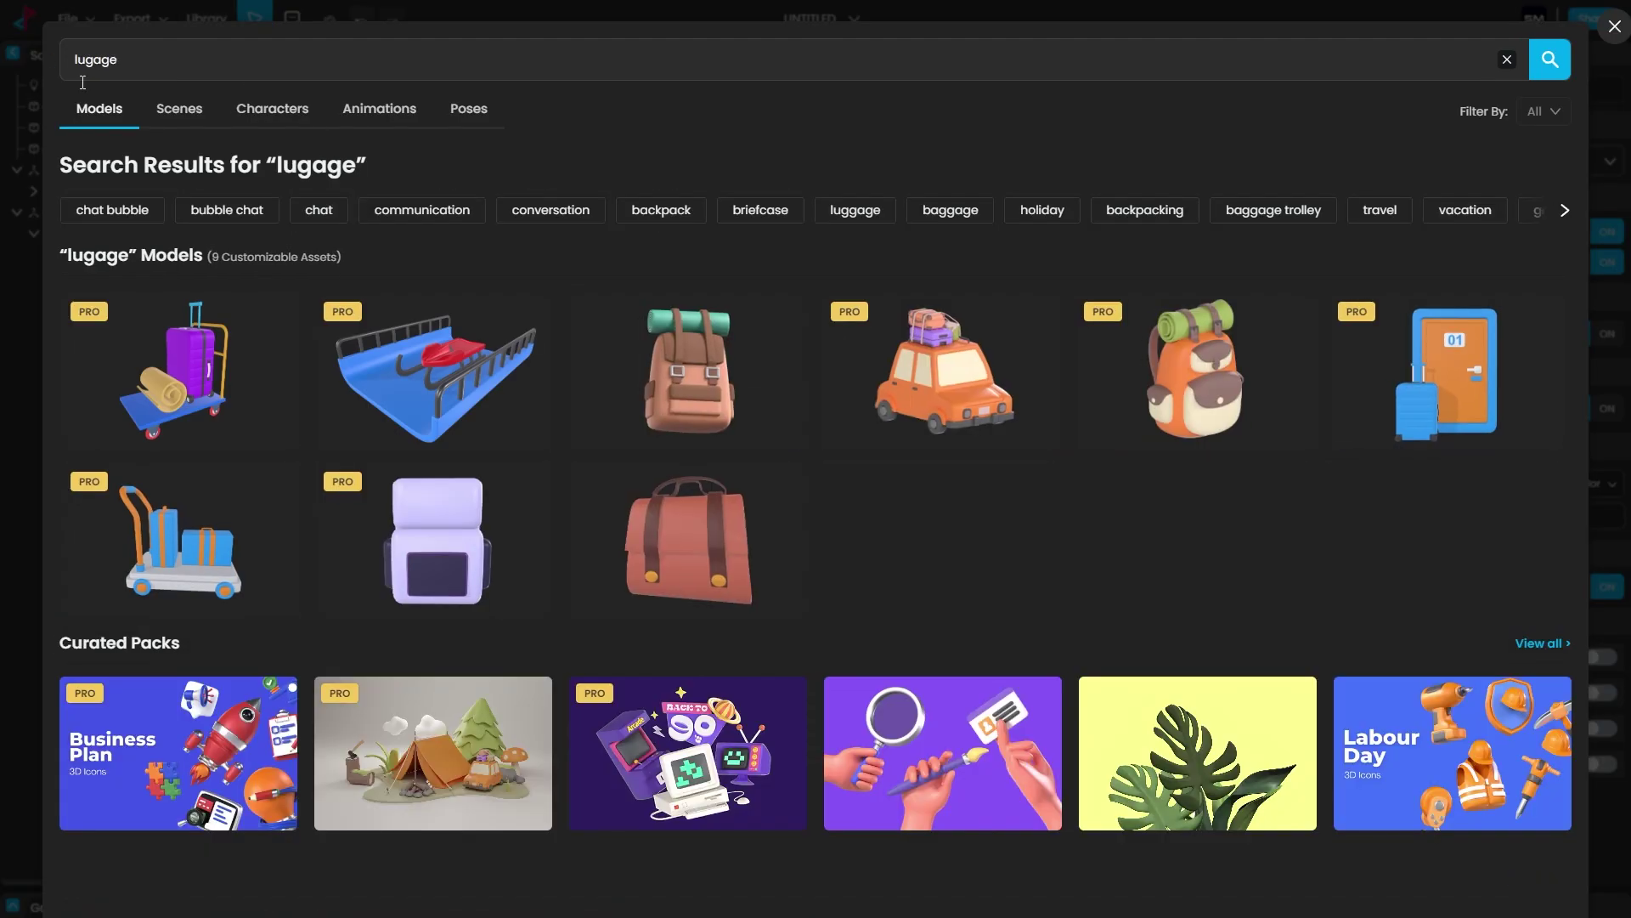
{"action": "left_click", "coordinate": [1432, 431]}
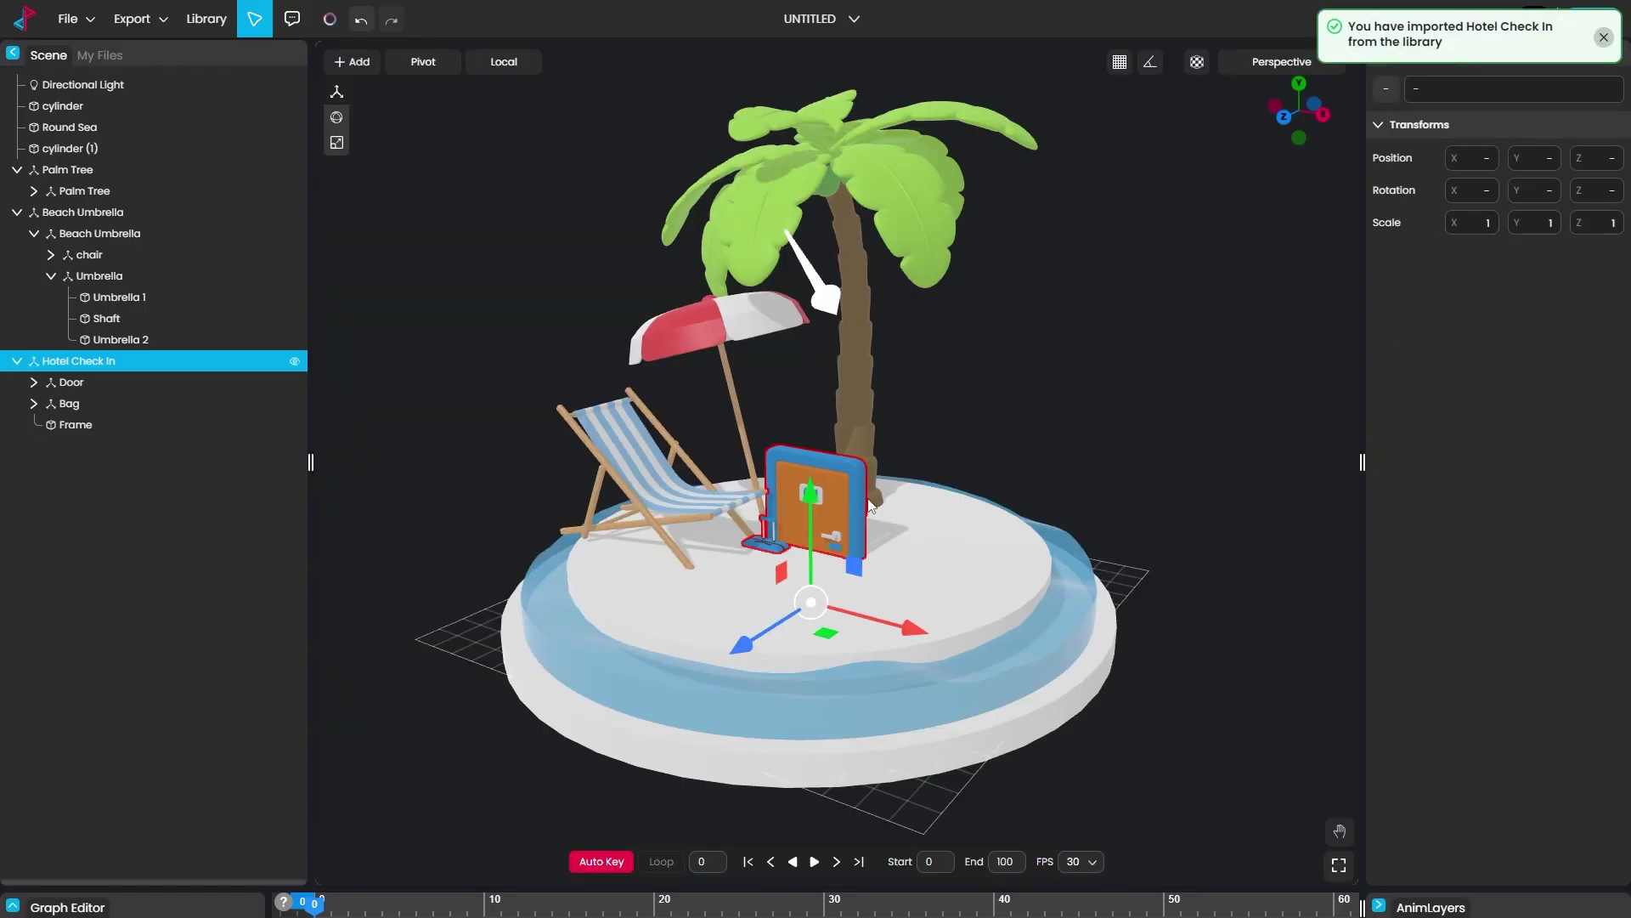
Step: Raise the Hotel Check In model above the disc and delete its door and frame, keeping only the bag
{"action": "left_click_drag", "start_coordinate": [813, 501], "coordinate": [814, 379]}
{"action": "scroll", "coordinate": [823, 323], "scroll_direction": "up", "scroll_amount": 5}
{"action": "left_click", "coordinate": [823, 286]}
{"action": "key", "text": "Delete"}
{"action": "left_click", "coordinate": [757, 357]}
{"action": "key", "text": "Delete"}
{"action": "left_click", "coordinate": [731, 434]}
Step: Move the blue suitcase up and away from the deck chair, and rotate it to about 56.83° around Y
{"action": "left_click_drag", "start_coordinate": [722, 351], "coordinate": [828, 436]}
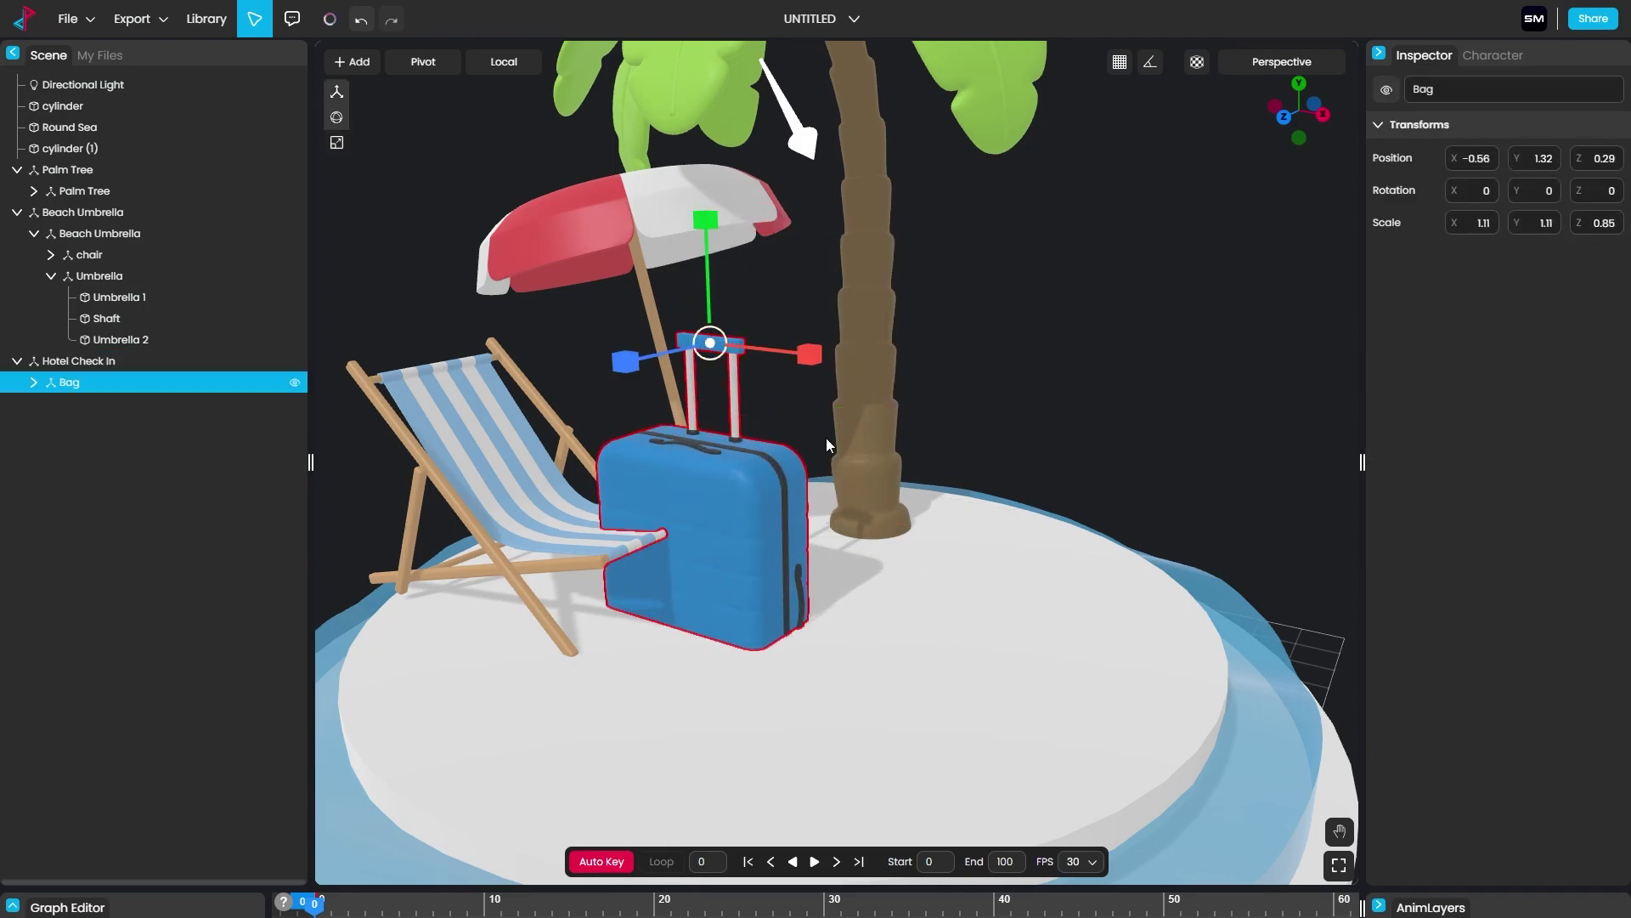
{"action": "key", "text": "w"}
{"action": "left_click_drag", "start_coordinate": [707, 247], "coordinate": [711, 119]}
{"action": "left_click_drag", "start_coordinate": [799, 226], "coordinate": [1055, 271]}
{"action": "scroll", "coordinate": [1023, 567], "scroll_direction": "down", "scroll_amount": 2}
{"action": "key", "text": "e"}
{"action": "key", "text": "w"}
Step: Position the suitcase upright on the upper disc in front of the palm trunk, beside the deck chair
{"action": "left_click_drag", "start_coordinate": [1038, 354], "coordinate": [869, 501]}
{"action": "scroll", "coordinate": [924, 649], "scroll_direction": "down", "scroll_amount": 4}
{"action": "left_click_drag", "start_coordinate": [893, 502], "coordinate": [964, 332]}
{"action": "left_click_drag", "start_coordinate": [956, 620], "coordinate": [950, 506]}
{"action": "scroll", "coordinate": [950, 506], "scroll_direction": "up", "scroll_amount": 3}
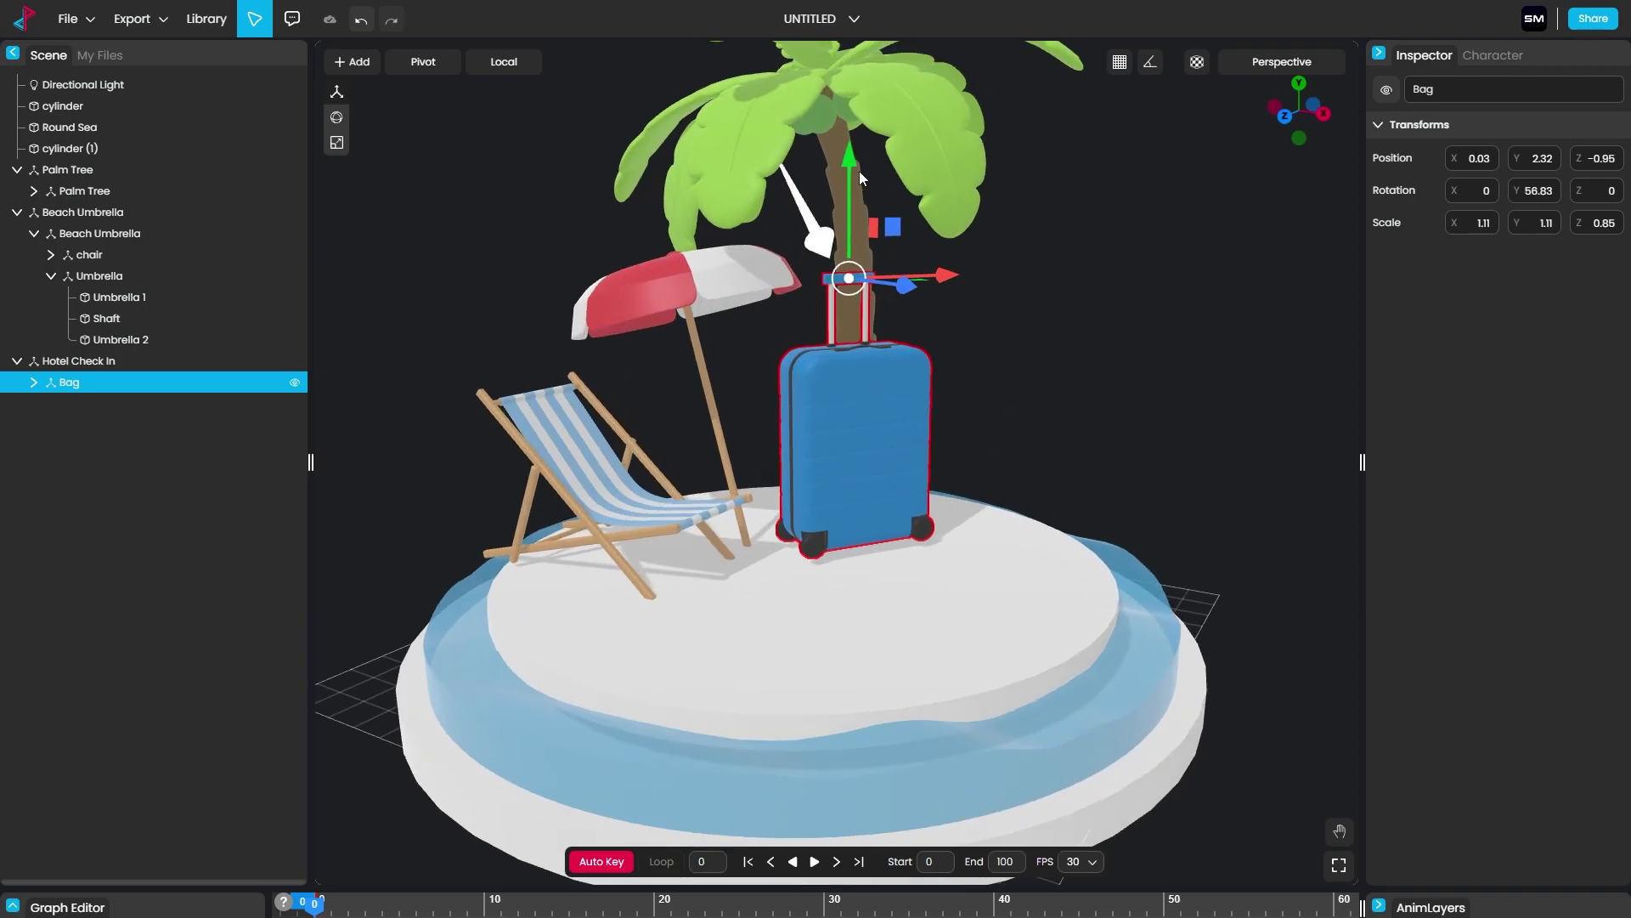
{"action": "left_click_drag", "start_coordinate": [859, 186], "coordinate": [860, 201]}
{"action": "scroll", "coordinate": [995, 553], "scroll_direction": "down", "scroll_amount": 2}
{"action": "left_click_drag", "start_coordinate": [995, 554], "coordinate": [985, 586]}
Step: Search the model library for Coconut Drink and import the green coconut with the small umbrella
{"action": "left_click", "coordinate": [207, 19]}
{"action": "left_click_drag", "start_coordinate": [119, 58], "coordinate": [47, 56]}
{"action": "type", "text": "coco"}
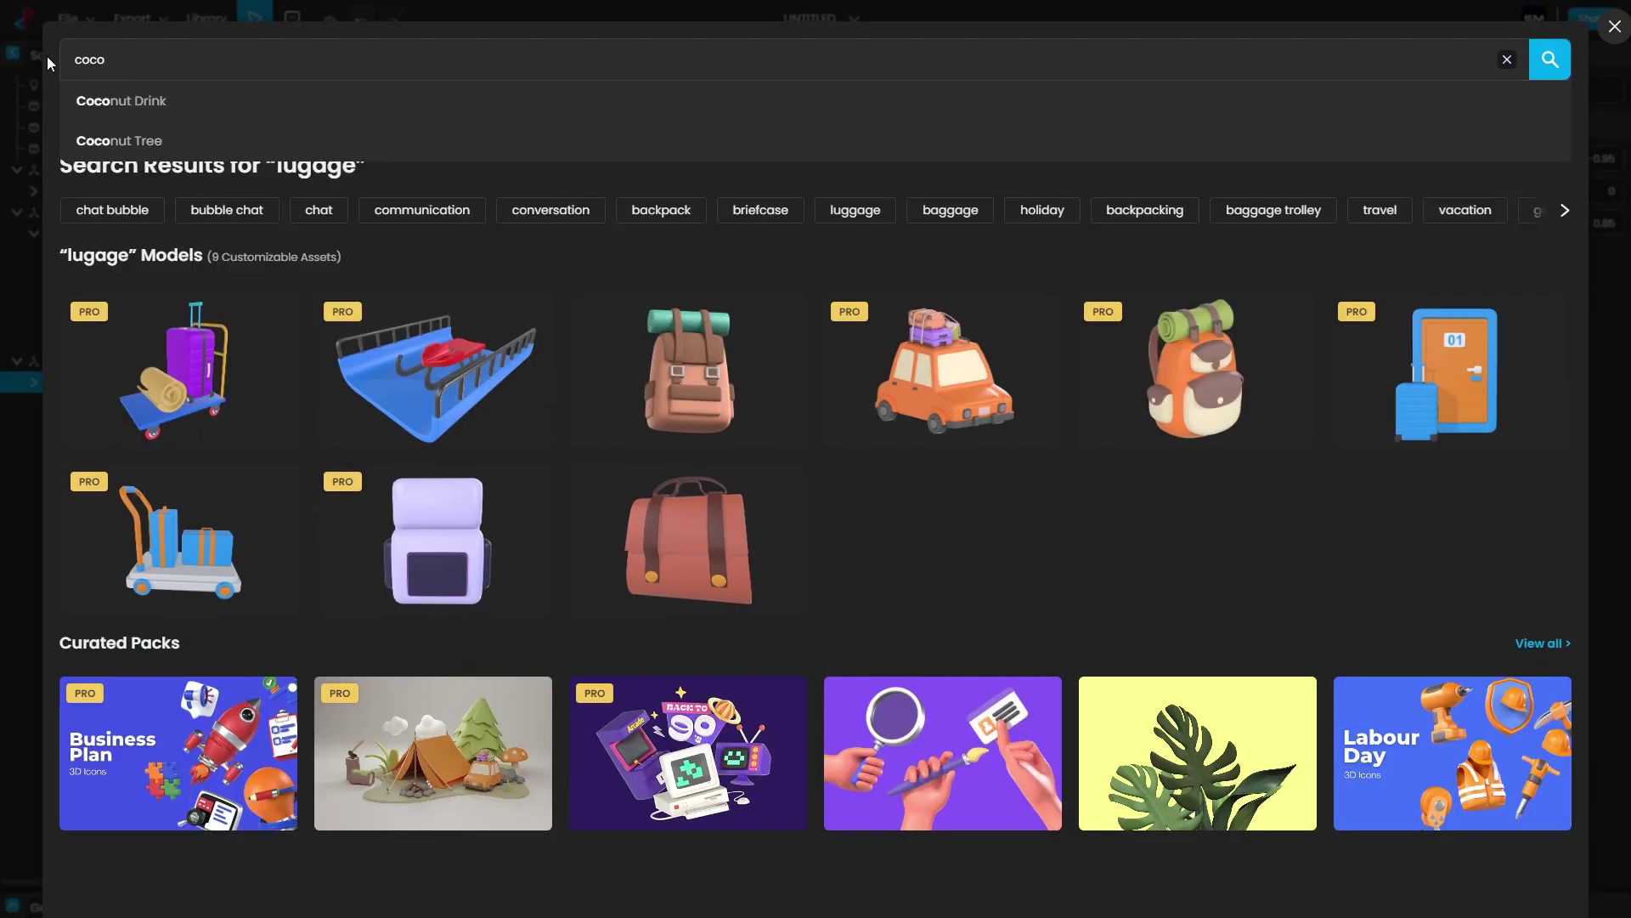
{"action": "left_click", "coordinate": [102, 102]}
{"action": "left_click", "coordinate": [178, 374]}
Step: Scale the coconut drink uniformly and move it onto the upper disc near the suitcase
{"action": "key", "text": "r"}
{"action": "left_click_drag", "start_coordinate": [805, 564], "coordinate": [1038, 537]}
{"action": "key", "text": "w"}
{"action": "scroll", "coordinate": [1070, 527], "scroll_direction": "up", "scroll_amount": 4}
{"action": "key", "text": "r"}
{"action": "left_click_drag", "start_coordinate": [1085, 639], "coordinate": [1059, 637]}
{"action": "key", "text": "w"}
{"action": "left_click_drag", "start_coordinate": [1085, 536], "coordinate": [1028, 476]}
{"action": "left_click_drag", "start_coordinate": [1028, 527], "coordinate": [1020, 586]}
Step: Fine-tune the coconut drink's position so it rests on the disc just beside the suitcase
{"action": "scroll", "coordinate": [1140, 719], "scroll_direction": "up", "scroll_amount": 2}
{"action": "scroll", "coordinate": [1193, 692], "scroll_direction": "up", "scroll_amount": 3}
{"action": "left_click_drag", "start_coordinate": [1141, 719], "coordinate": [1054, 816]}
{"action": "scroll", "coordinate": [1193, 692], "scroll_direction": "down", "scroll_amount": 4}
{"action": "mouse_move", "coordinate": [935, 724]}
{"action": "left_mouse_down"}
{"action": "mouse_move", "coordinate": [892, 725]}
{"action": "mouse_move", "coordinate": [930, 724]}
{"action": "left_mouse_up"}
{"action": "left_click_drag", "start_coordinate": [1002, 786], "coordinate": [1125, 721]}
{"action": "left_click_drag", "start_coordinate": [1118, 588], "coordinate": [1136, 640]}
{"action": "left_click_drag", "start_coordinate": [1028, 748], "coordinate": [1018, 689]}
Step: Import the Coconut Tree model from the library and scale it up uniformly
{"action": "scroll", "coordinate": [1018, 688], "scroll_direction": "down", "scroll_amount": 3}
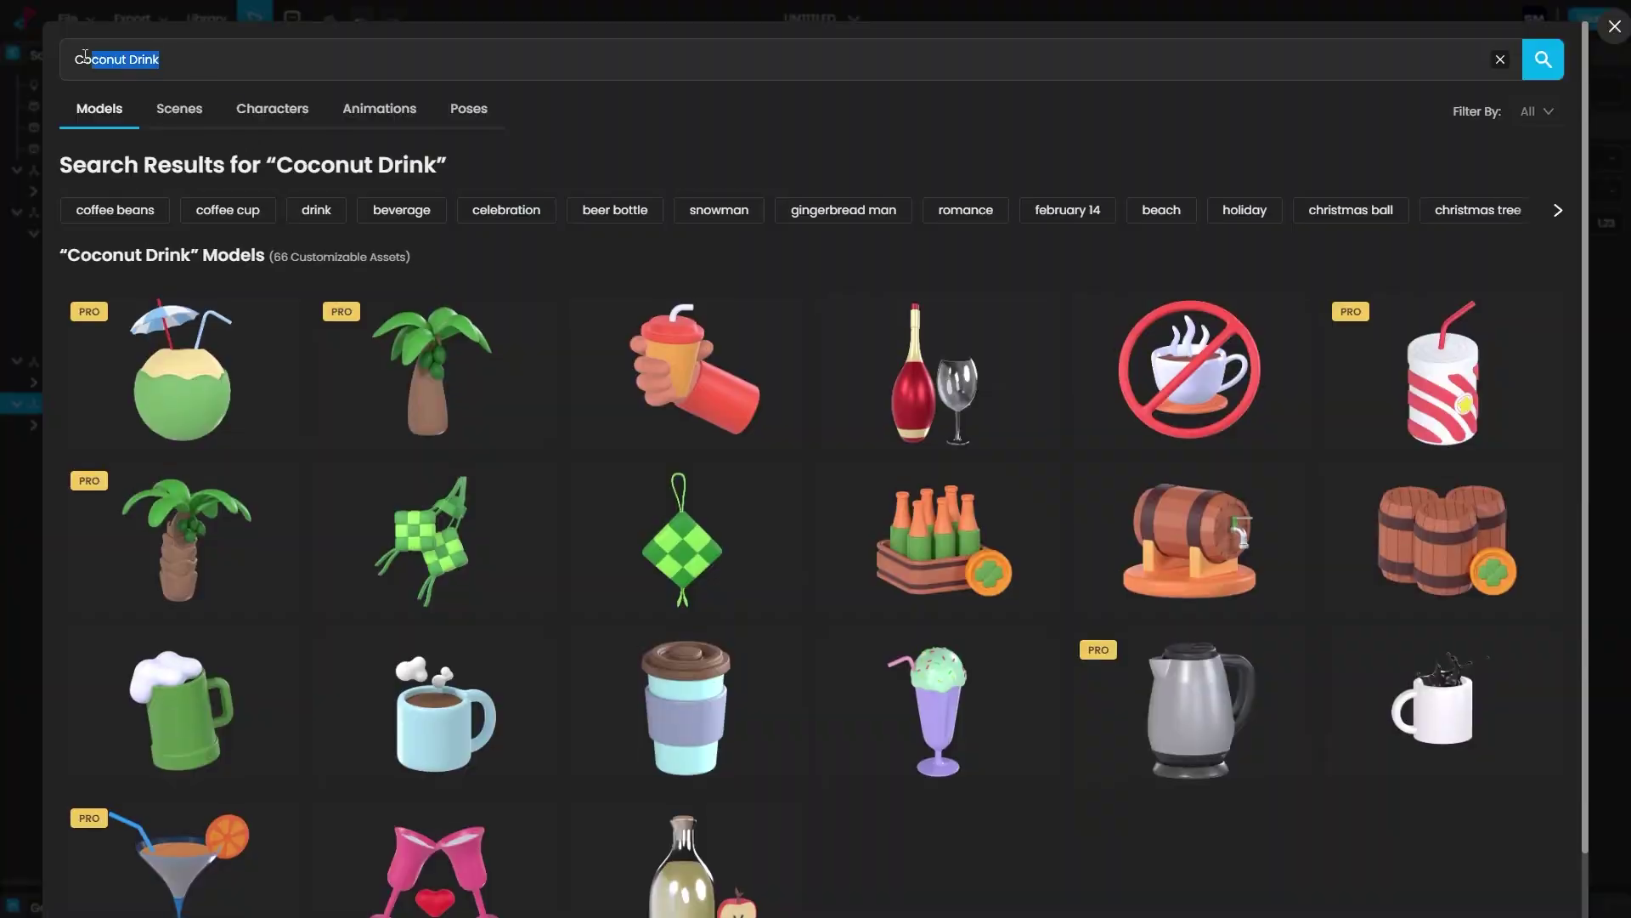
{"action": "type", "text": "tree"}
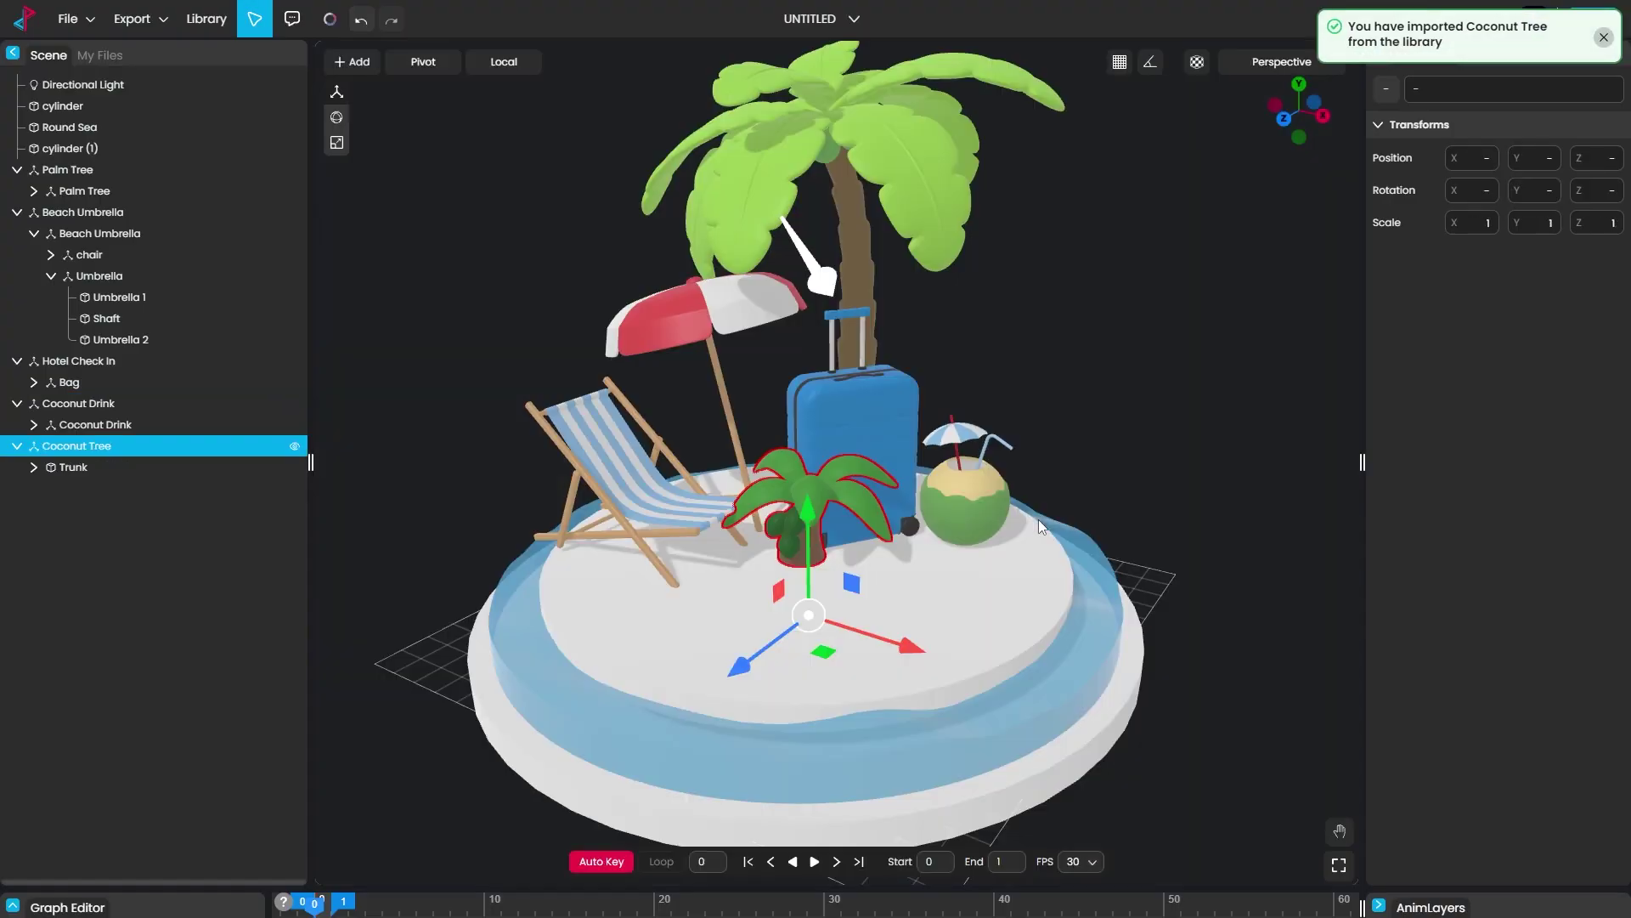
{"action": "left_click_drag", "start_coordinate": [808, 614], "coordinate": [920, 623]}
{"action": "left_click_drag", "start_coordinate": [794, 510], "coordinate": [1072, 561]}
{"action": "key", "text": "w"}
Step: Place the coconut tree on the upper disc behind the coconut drink, near the edge opposite the deck chair
{"action": "left_click_drag", "start_coordinate": [952, 633], "coordinate": [859, 467]}
{"action": "scroll", "coordinate": [1001, 463], "scroll_direction": "down", "scroll_amount": 3}
{"action": "left_click_drag", "start_coordinate": [1001, 462], "coordinate": [1001, 414]}
{"action": "left_click_drag", "start_coordinate": [932, 526], "coordinate": [881, 528]}
{"action": "left_click_drag", "start_coordinate": [991, 534], "coordinate": [1130, 595]}
{"action": "left_click_drag", "start_coordinate": [984, 425], "coordinate": [984, 449]}
{"action": "left_click_drag", "start_coordinate": [1062, 544], "coordinate": [1092, 497]}
{"action": "left_click", "coordinate": [425, 313]}
{"action": "scroll", "coordinate": [425, 313], "scroll_direction": "up", "scroll_amount": 3}
Step: Import the purple Camera model from the library and place it at the front of the upper disc beside the coconut drink
{"action": "left_click", "coordinate": [207, 19]}
{"action": "left_click_drag", "start_coordinate": [135, 59], "coordinate": [54, 48]}
{"action": "type", "text": "camera"}
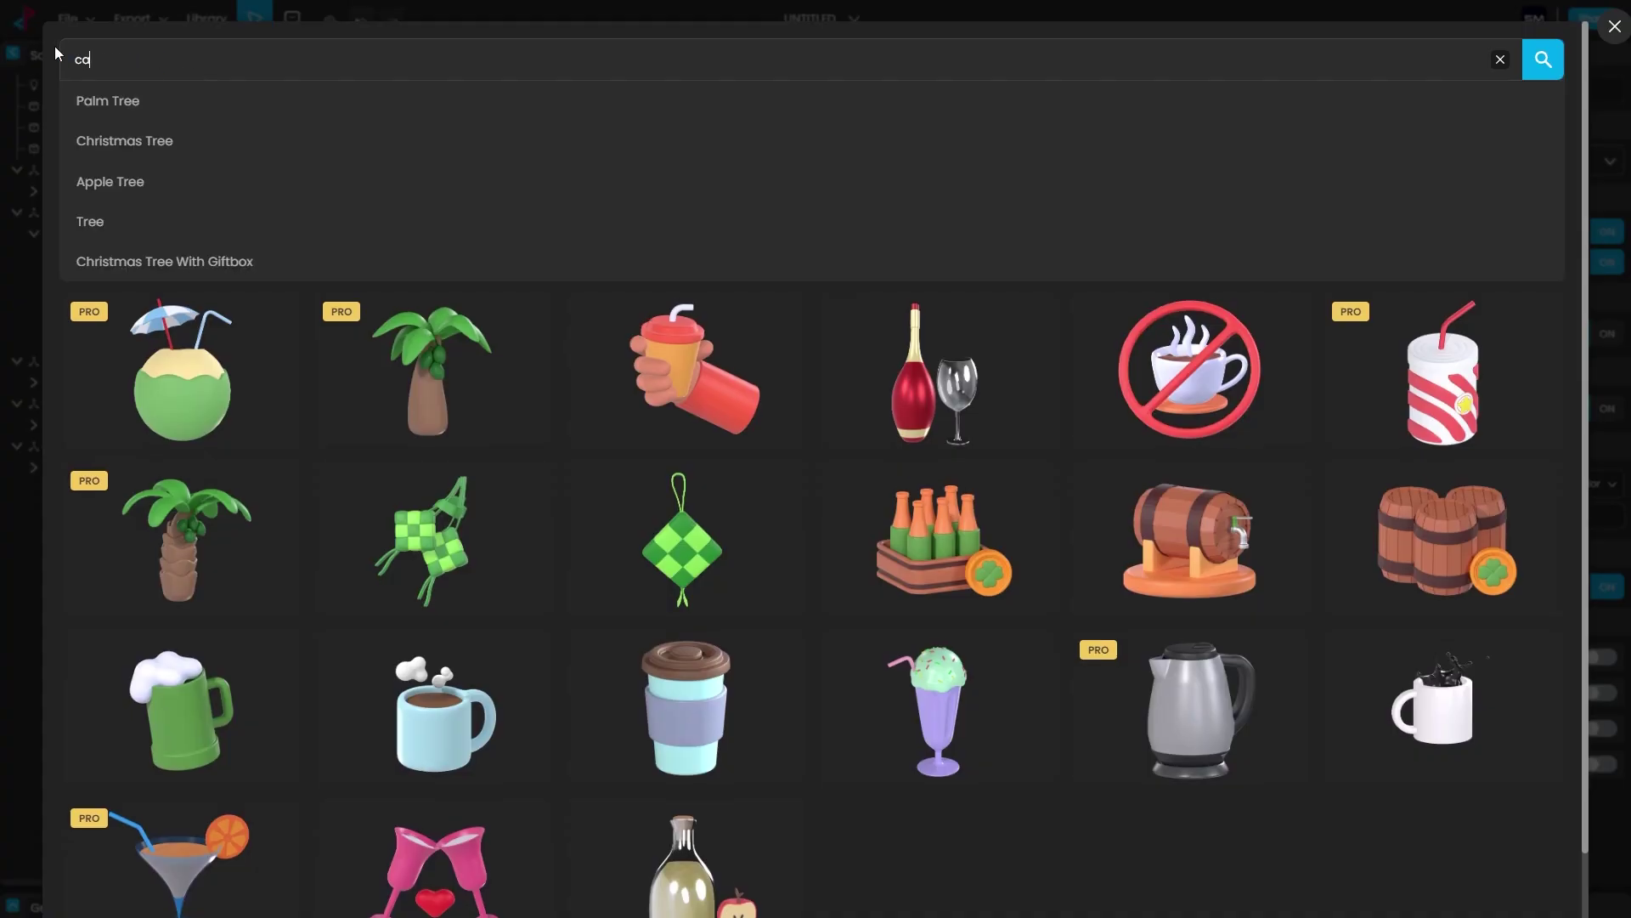
{"action": "key", "text": "Return"}
{"action": "scroll", "coordinate": [987, 455], "scroll_direction": "down", "scroll_amount": 4}
{"action": "scroll", "coordinate": [988, 456], "scroll_direction": "up", "scroll_amount": 3}
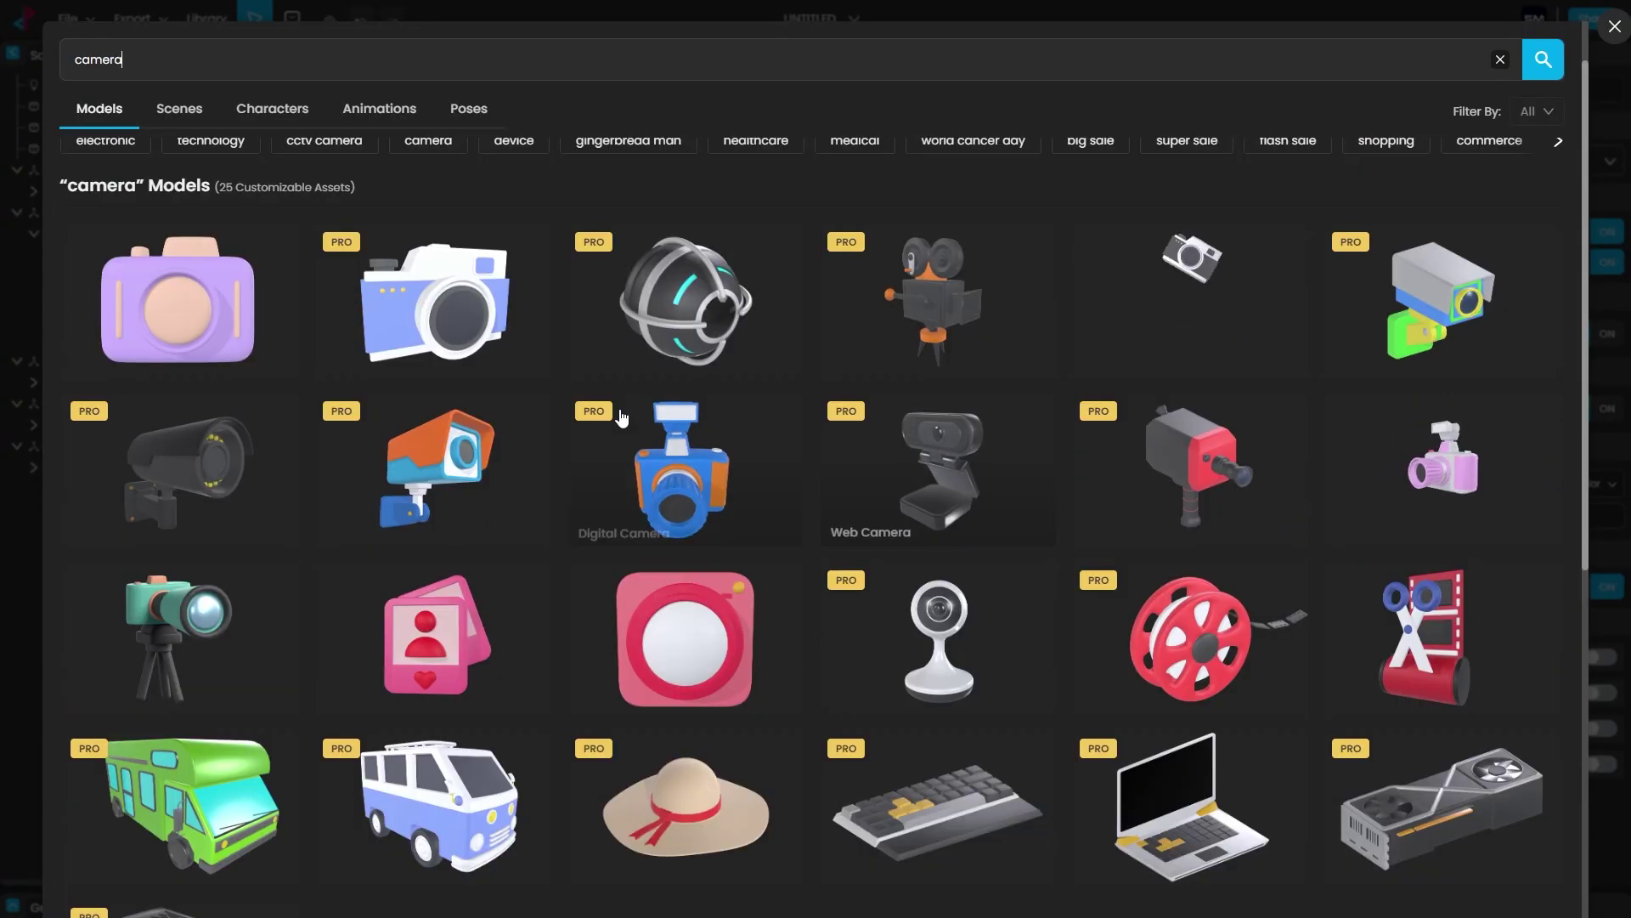
{"action": "left_click", "coordinate": [179, 297]}
{"action": "left_click_drag", "start_coordinate": [852, 592], "coordinate": [1022, 640]}
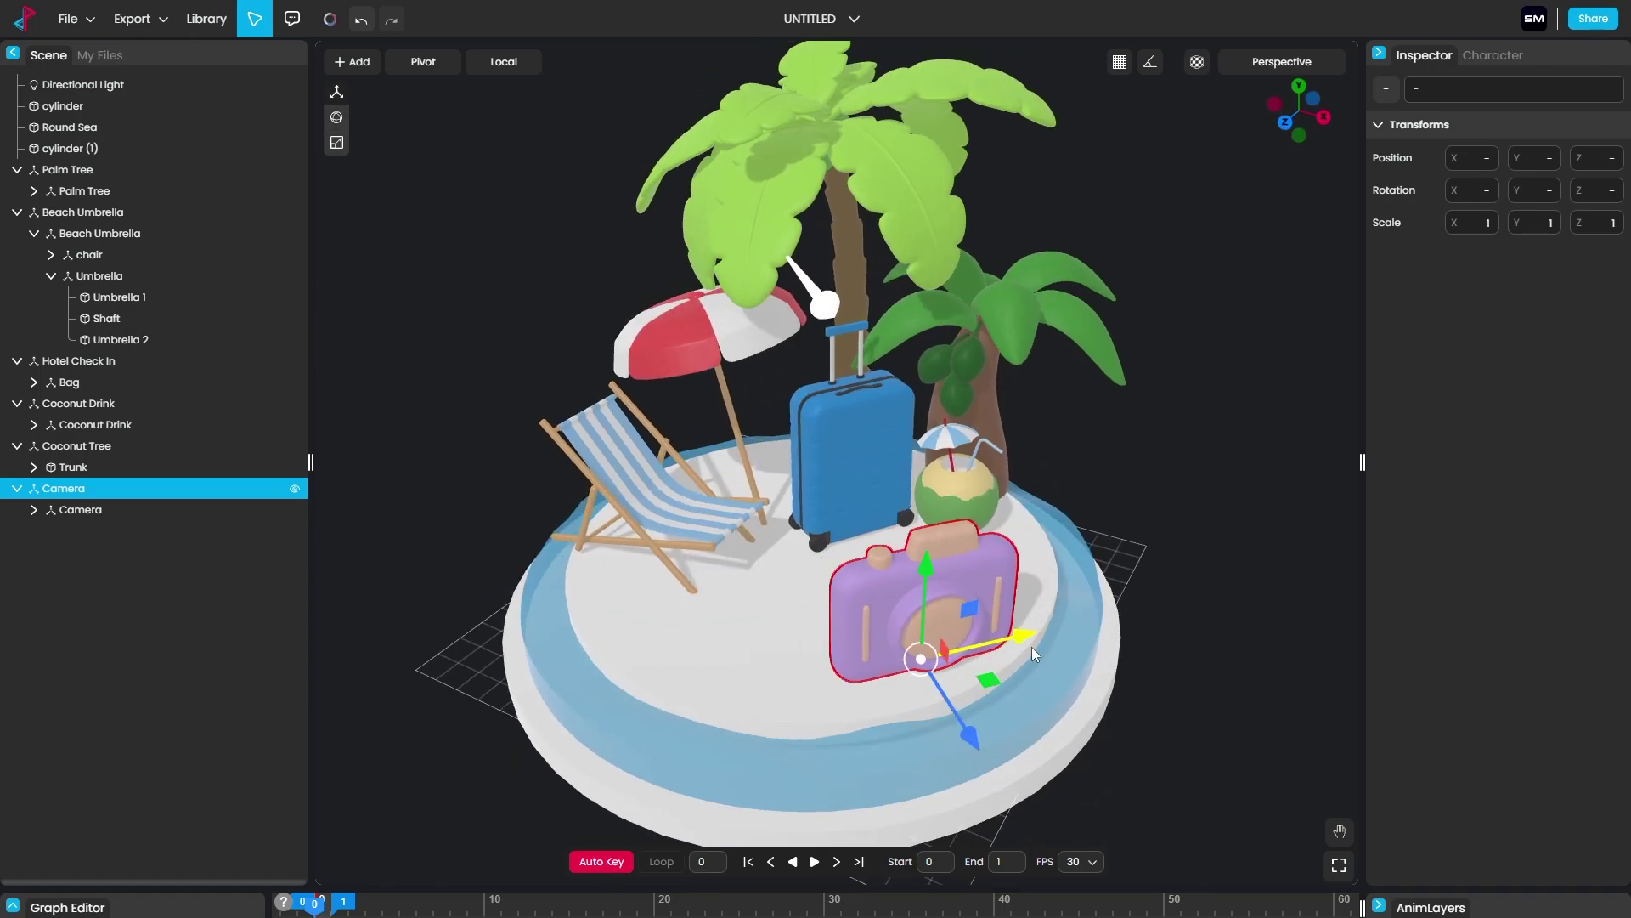
{"action": "left_click_drag", "start_coordinate": [1003, 705], "coordinate": [971, 641]}
Step: Search the model library for "ball" and import the yellow-and-white Beach Ball
{"action": "left_click", "coordinate": [207, 19]}
{"action": "left_click_drag", "start_coordinate": [136, 59], "coordinate": [43, 59]}
{"action": "type", "text": "bo"}
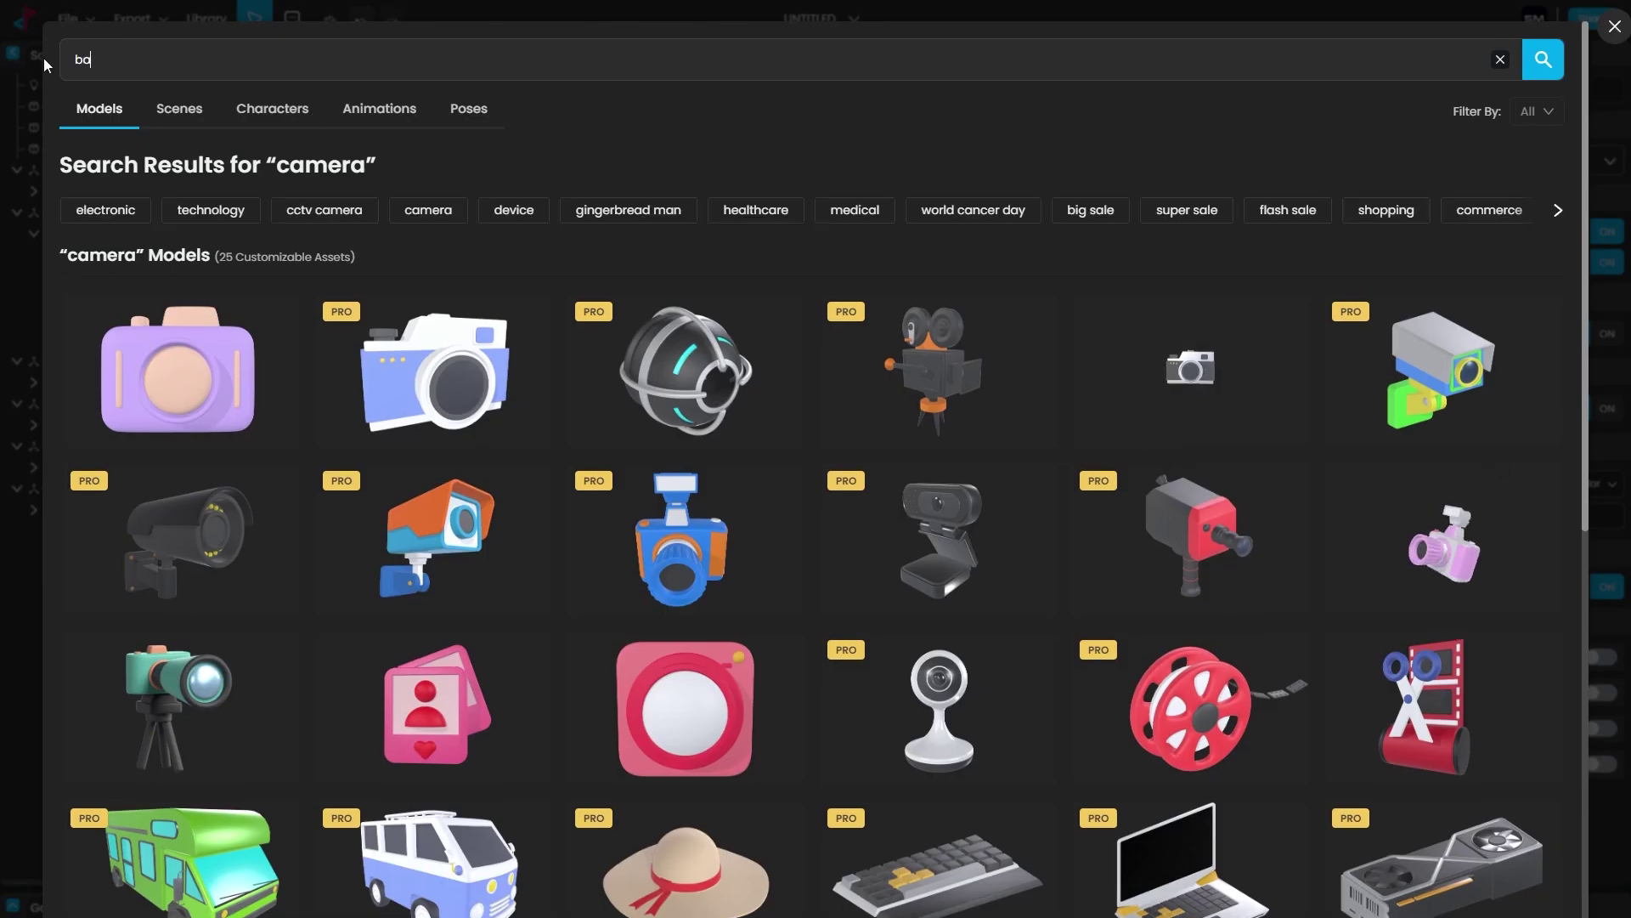
{"action": "type", "text": "ll"}
{"action": "key", "text": "Return"}
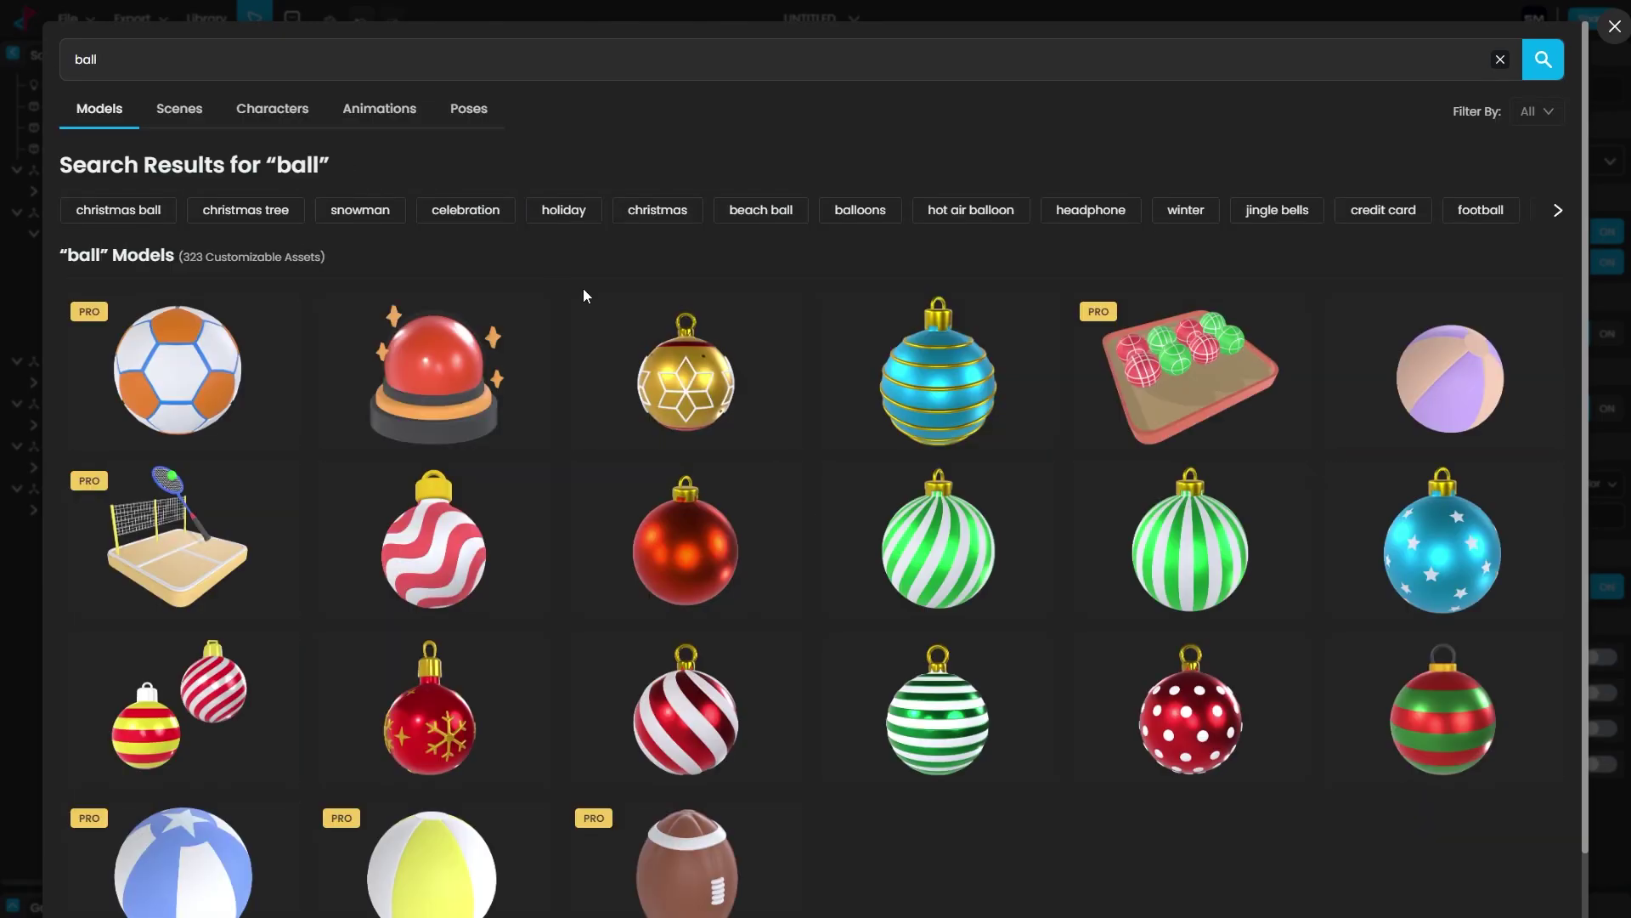
{"action": "scroll", "coordinate": [585, 242], "scroll_direction": "down", "scroll_amount": 2}
{"action": "left_click", "coordinate": [382, 679]}
Step: Scale the beach ball uniformly to about 0.53 and place it on the upper disc between the deck chair and the camera model
{"action": "left_click_drag", "start_coordinate": [785, 602], "coordinate": [936, 560]}
{"action": "scroll", "coordinate": [843, 736], "scroll_direction": "up", "scroll_amount": 2}
{"action": "key", "text": "r"}
{"action": "left_click_drag", "start_coordinate": [728, 441], "coordinate": [829, 574]}
{"action": "key", "text": "w"}
{"action": "left_click_drag", "start_coordinate": [744, 684], "coordinate": [732, 723]}
{"action": "left_click_drag", "start_coordinate": [854, 695], "coordinate": [906, 605]}
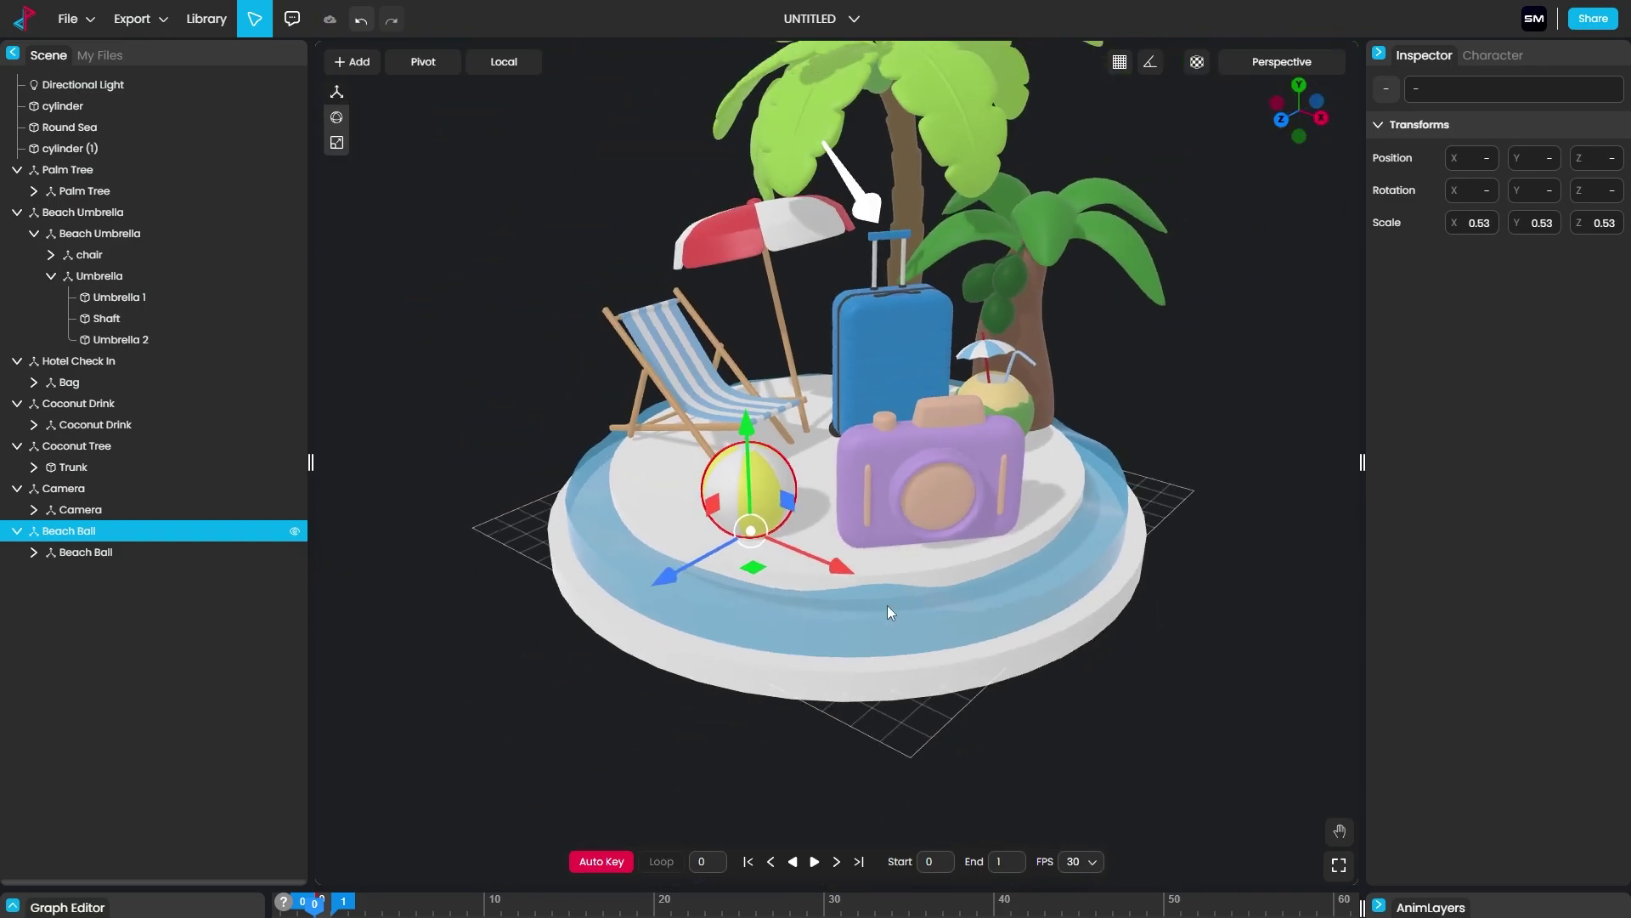
Step: Search the model library for "grass" and import the Grass model
{"action": "left_click", "coordinate": [207, 19]}
{"action": "left_click_drag", "start_coordinate": [131, 56], "coordinate": [73, 59]}
{"action": "type", "text": "grass"}
{"action": "key", "text": "Return"}
{"action": "left_click", "coordinate": [235, 376]}
Step: Scale the grass clump and set it on the upper disc in front of the deck chair, next to the beach ball
{"action": "left_click_drag", "start_coordinate": [841, 578], "coordinate": [669, 605]}
{"action": "left_click_drag", "start_coordinate": [667, 463], "coordinate": [667, 399]}
{"action": "left_click_drag", "start_coordinate": [722, 408], "coordinate": [729, 543]}
{"action": "left_click_drag", "start_coordinate": [662, 494], "coordinate": [674, 528]}
{"action": "left_click_drag", "start_coordinate": [671, 661], "coordinate": [667, 520]}
{"action": "left_click_drag", "start_coordinate": [665, 401], "coordinate": [668, 418]}
{"action": "scroll", "coordinate": [904, 521], "scroll_direction": "down", "scroll_amount": 2}
{"action": "key", "text": "r"}
{"action": "left_click_drag", "start_coordinate": [758, 513], "coordinate": [735, 507]}
{"action": "key", "text": "w"}
{"action": "left_click", "coordinate": [968, 654]}
Step: Add a curved plane as the backdrop and scale it uniformly to about 33.73
{"action": "left_click_drag", "start_coordinate": [990, 561], "coordinate": [1099, 619]}
{"action": "scroll", "coordinate": [969, 606], "scroll_direction": "up", "scroll_amount": 3}
{"action": "scroll", "coordinate": [977, 593], "scroll_direction": "down", "scroll_amount": 3}
{"action": "scroll", "coordinate": [986, 610], "scroll_direction": "down", "scroll_amount": 5}
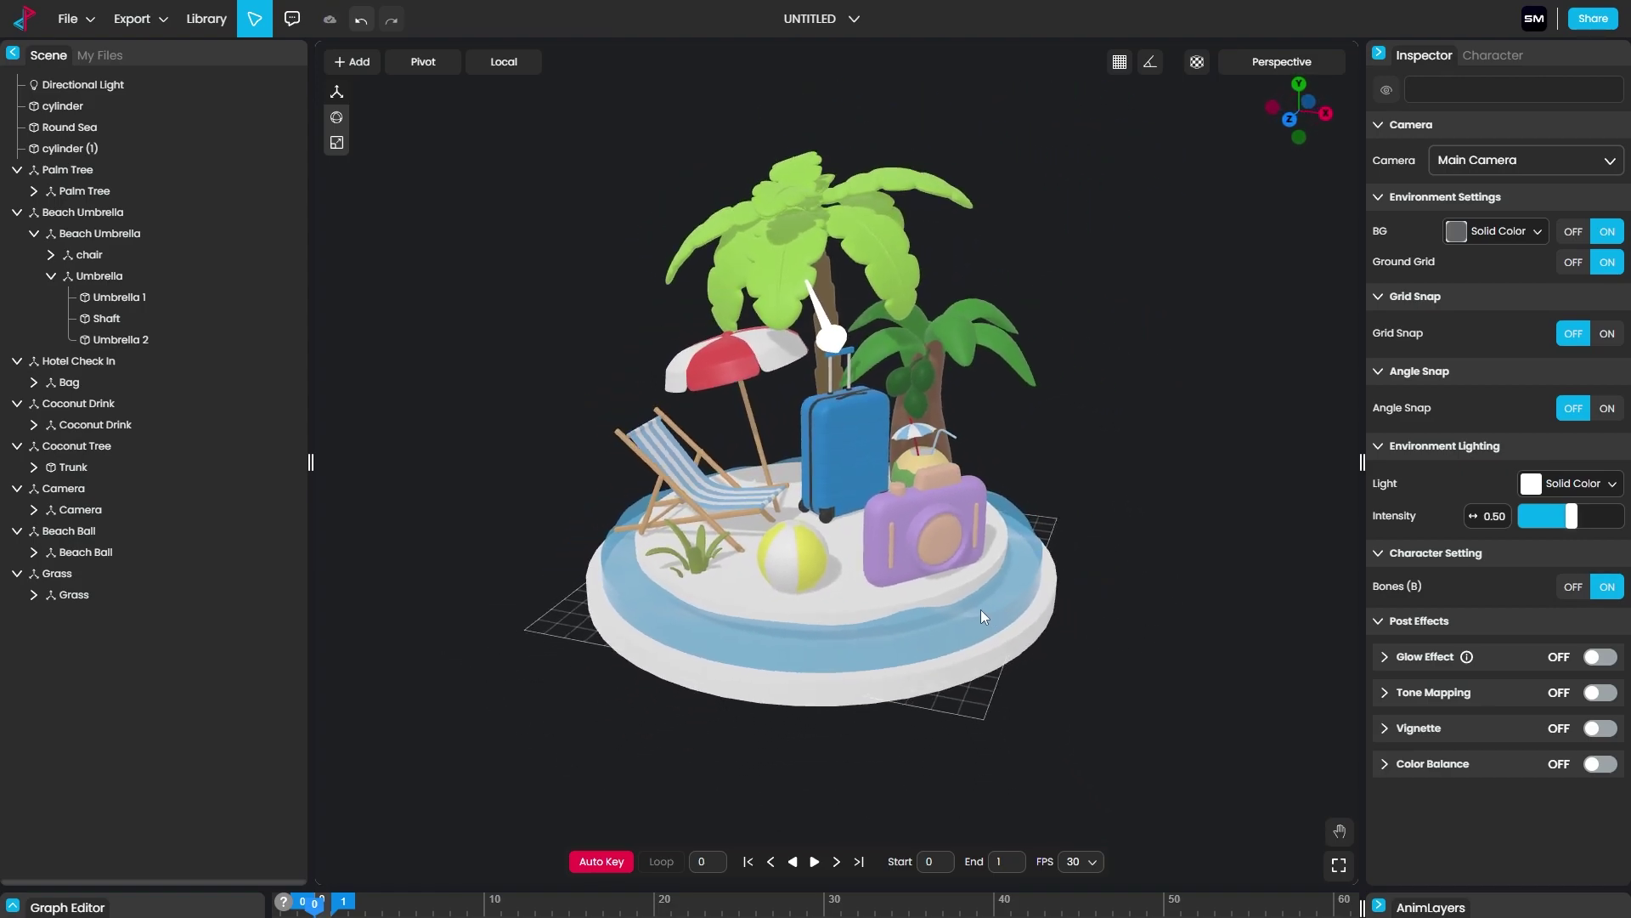
{"action": "scroll", "coordinate": [1047, 586], "scroll_direction": "down", "scroll_amount": 2}
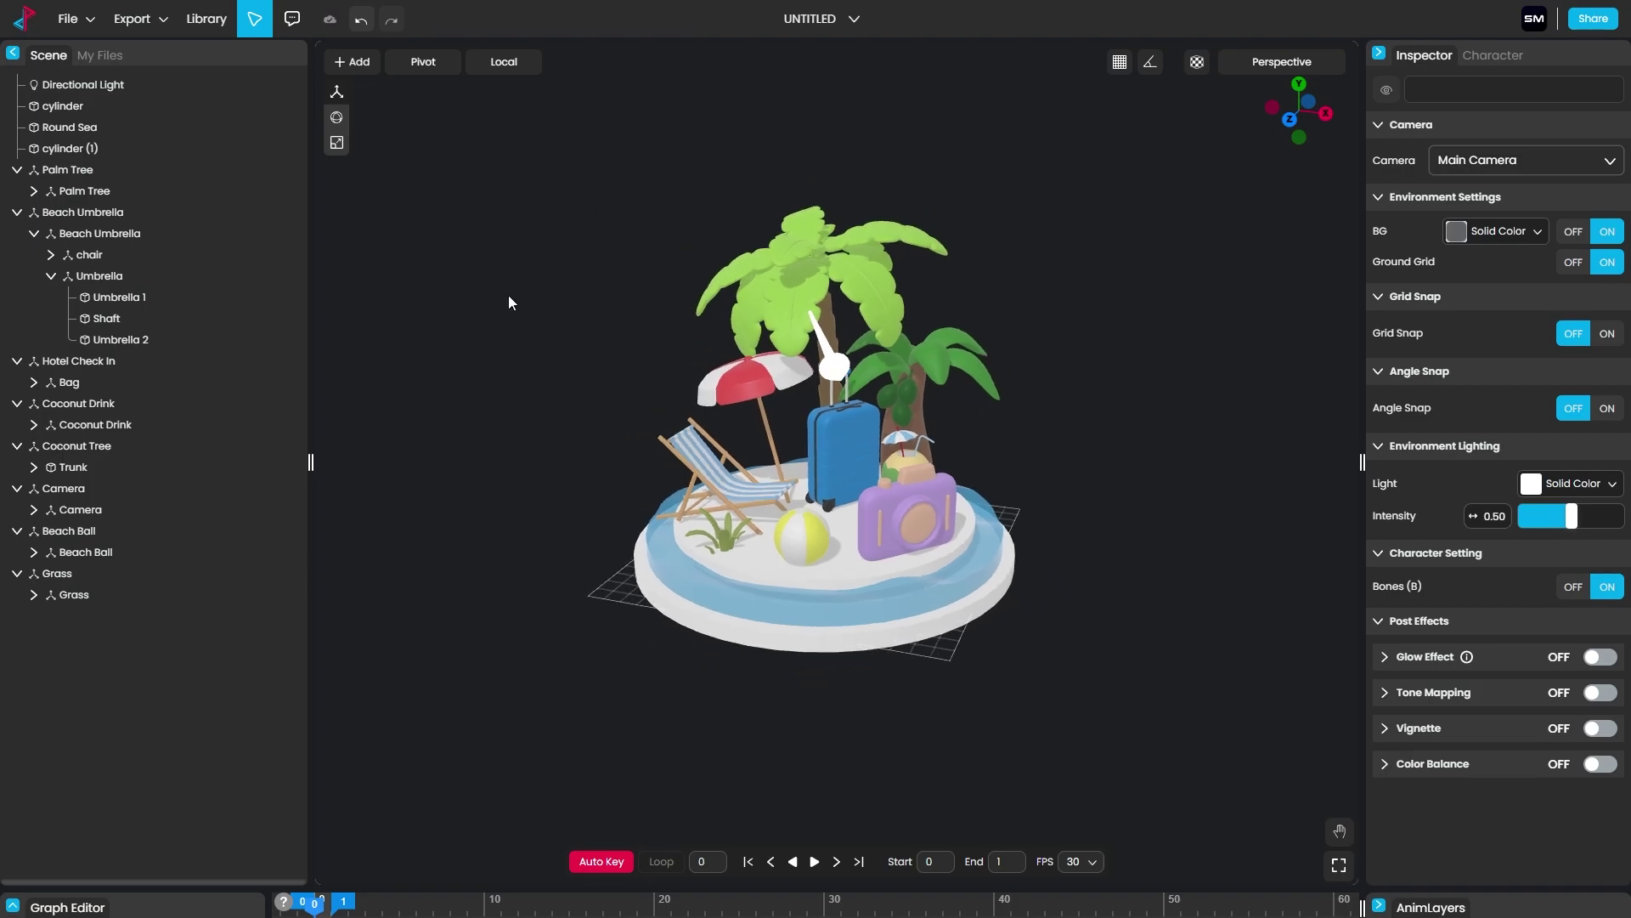
{"action": "left_click", "coordinate": [361, 62]}
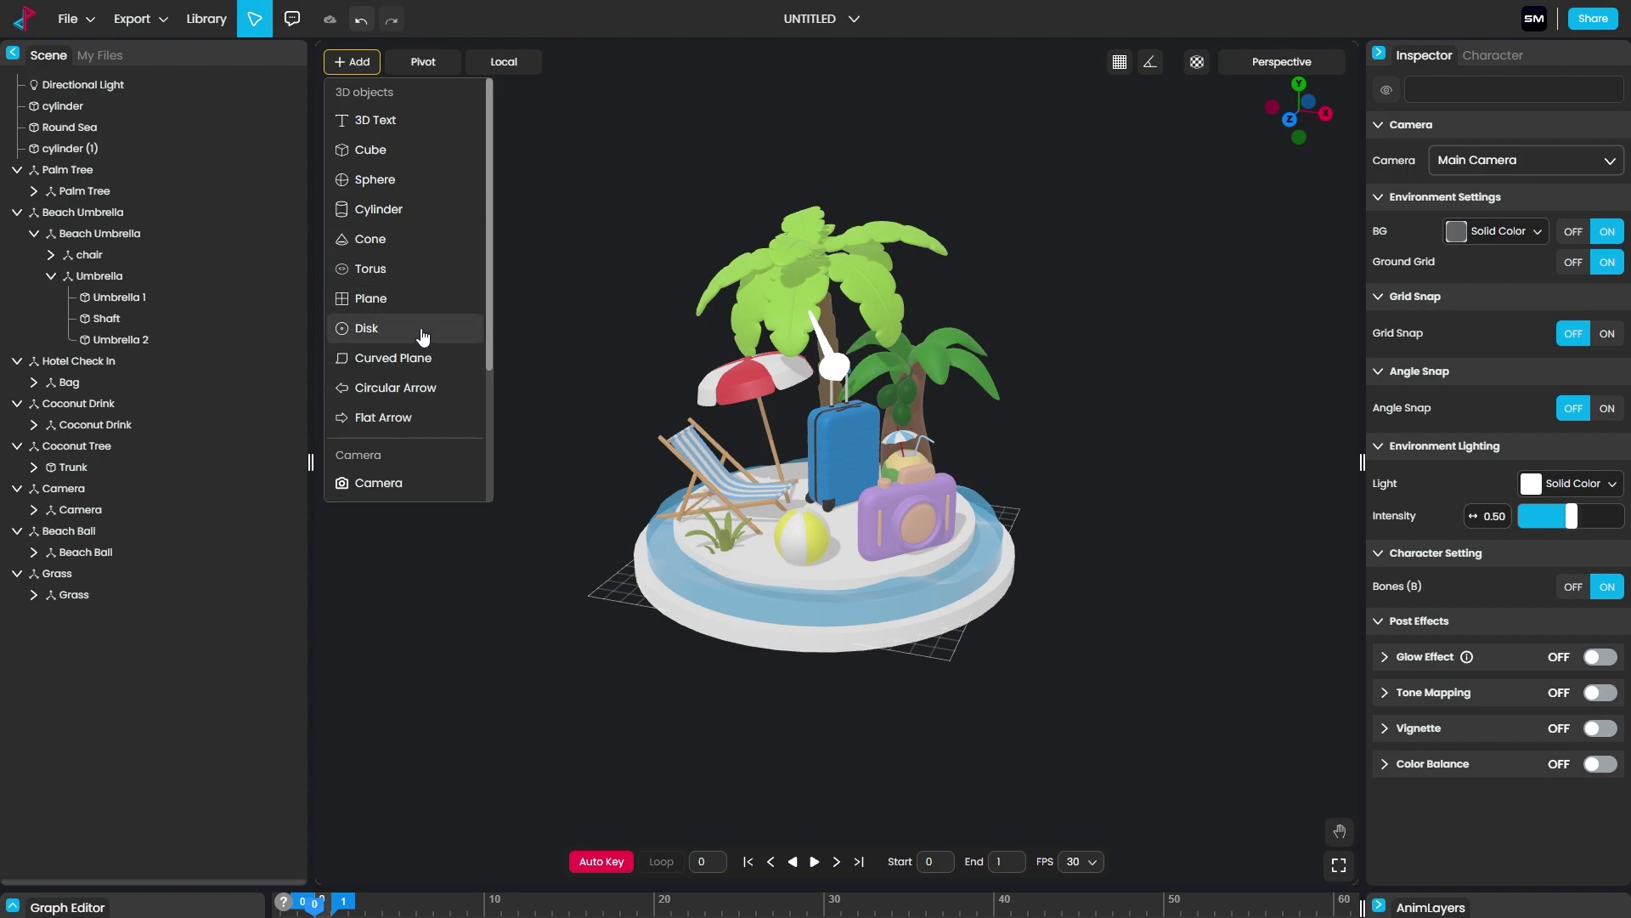
{"action": "left_click", "coordinate": [427, 361]}
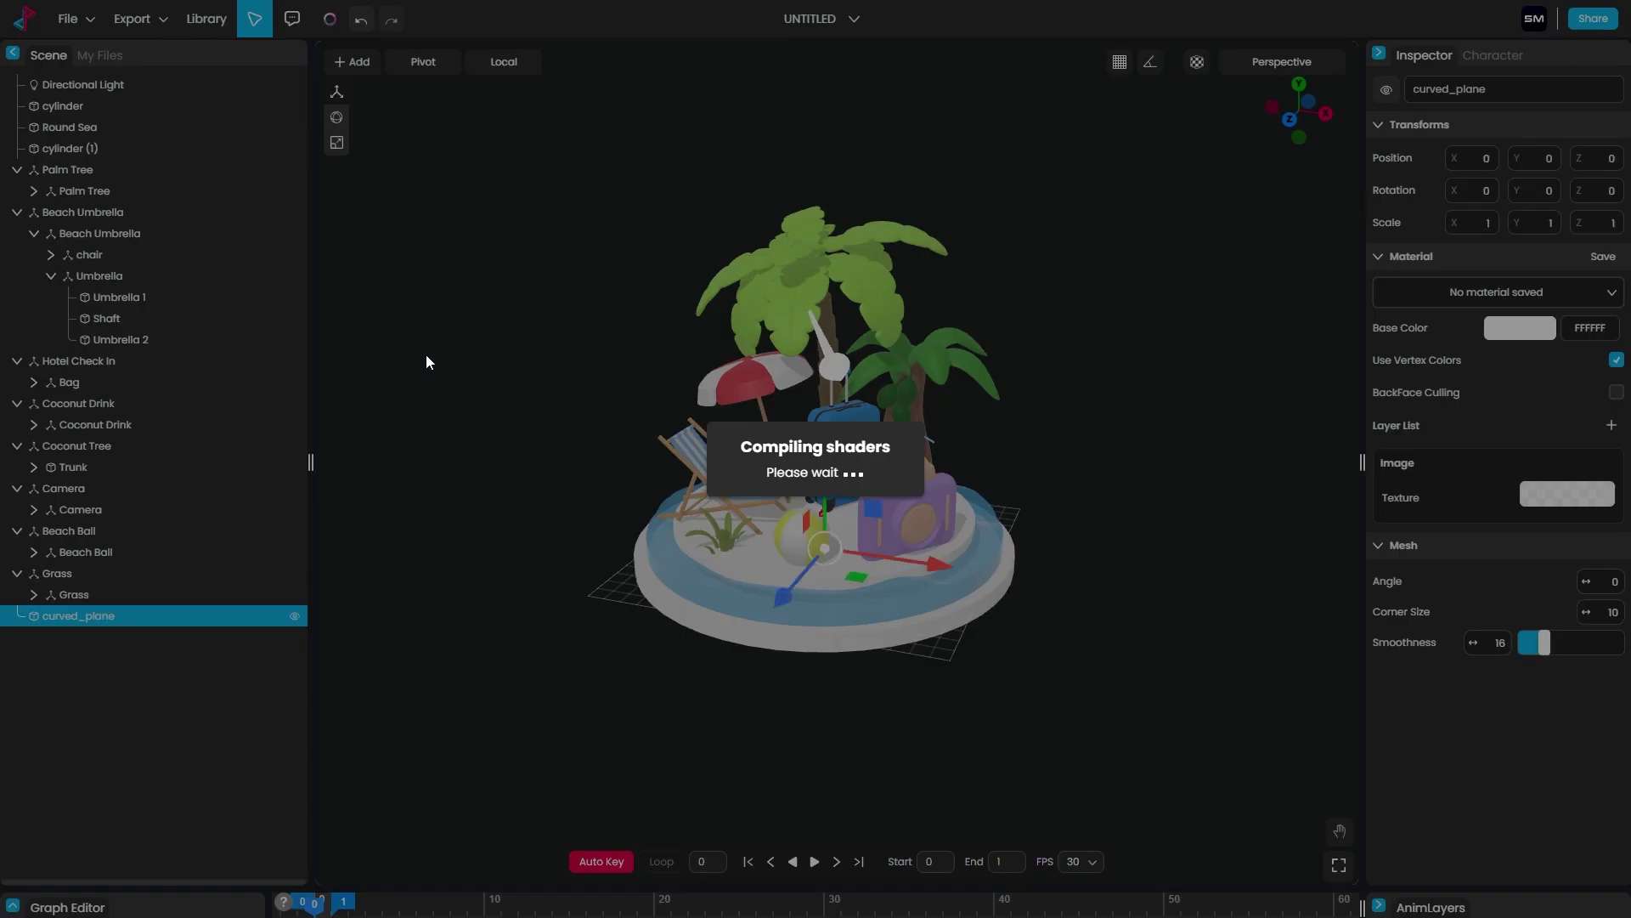
{"action": "left_click_drag", "start_coordinate": [834, 534], "coordinate": [1375, 475]}
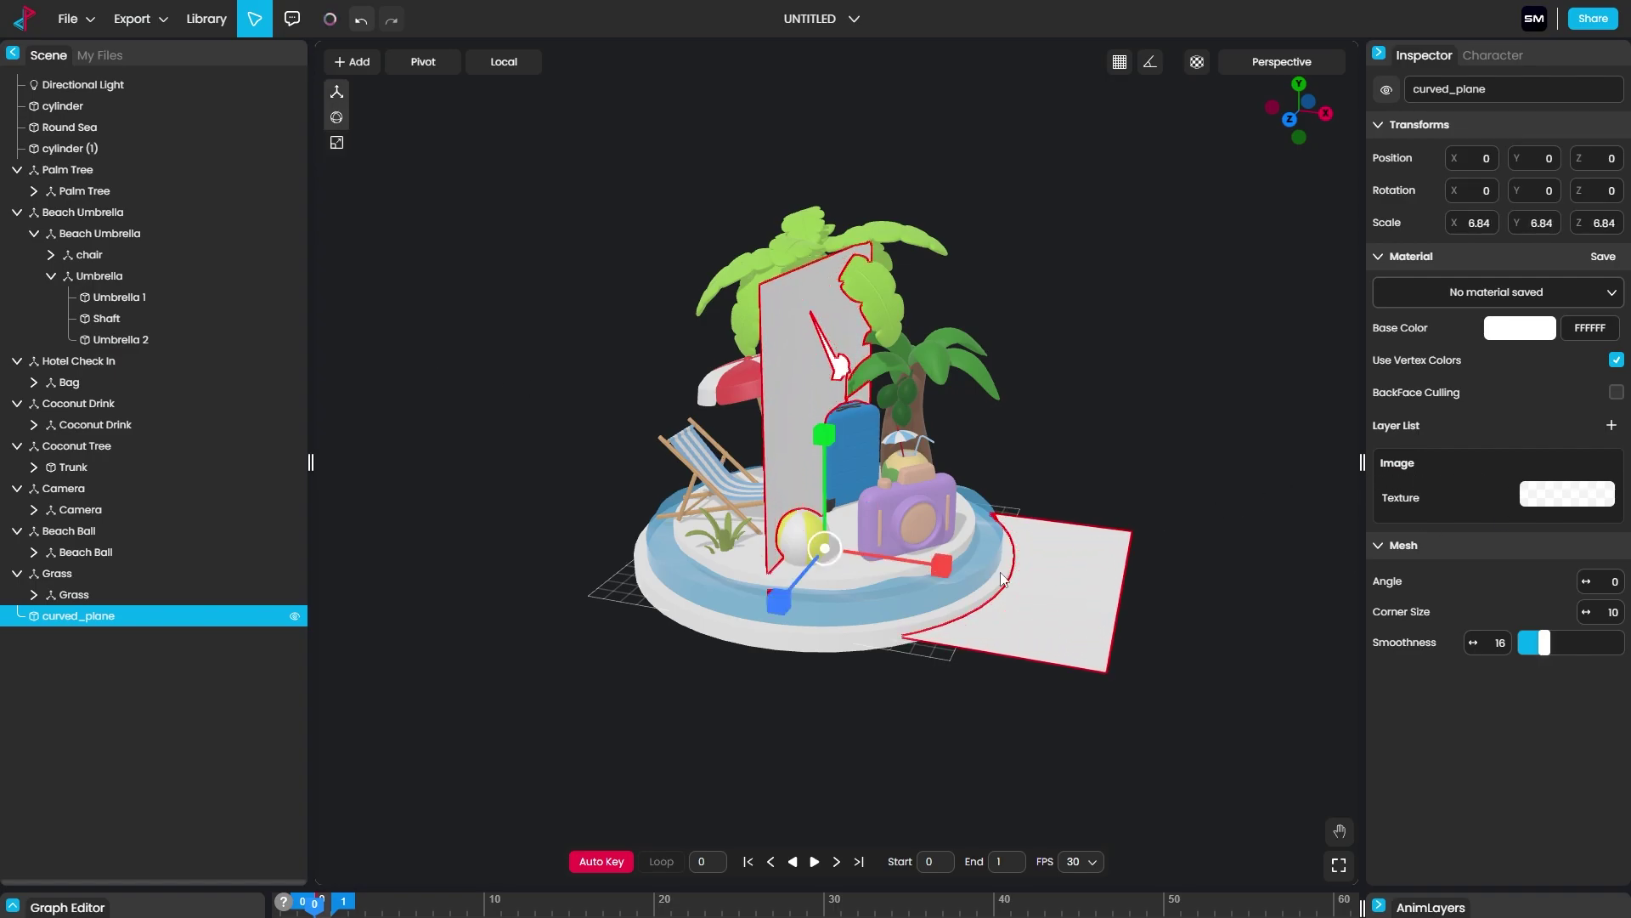
{"action": "left_click_drag", "start_coordinate": [833, 547], "coordinate": [1367, 541]}
Step: Move the curved plane behind and beneath the island, to about X -12.19 and Y -0.14
{"action": "key", "text": "w"}
{"action": "left_click_drag", "start_coordinate": [950, 573], "coordinate": [501, 486]}
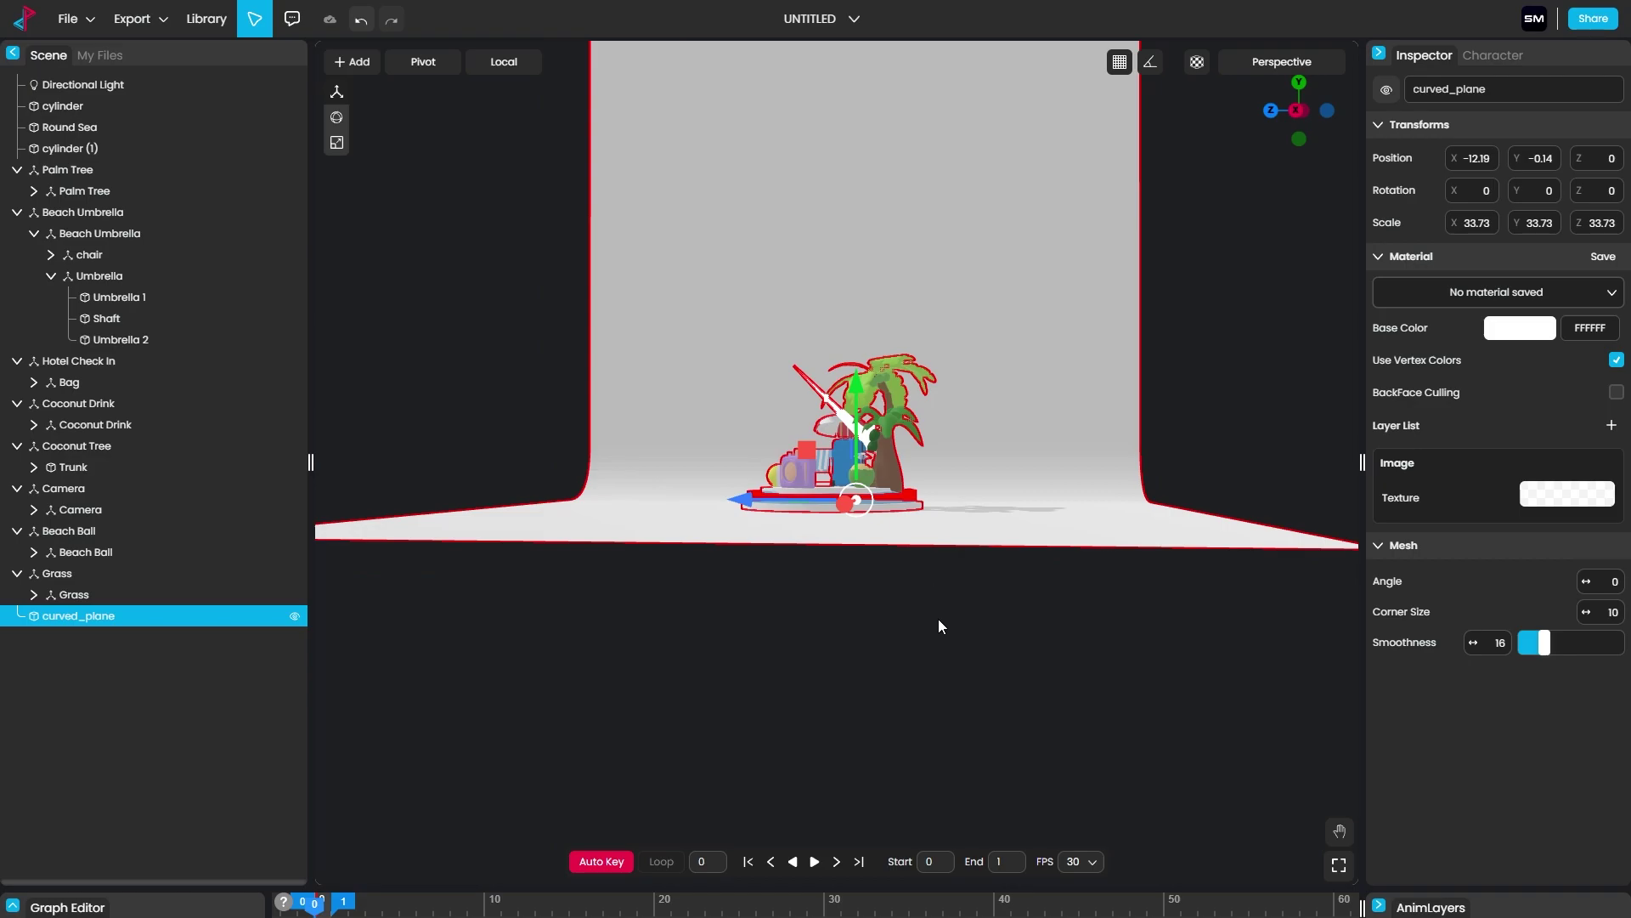
{"action": "left_click_drag", "start_coordinate": [939, 619], "coordinate": [947, 634]}
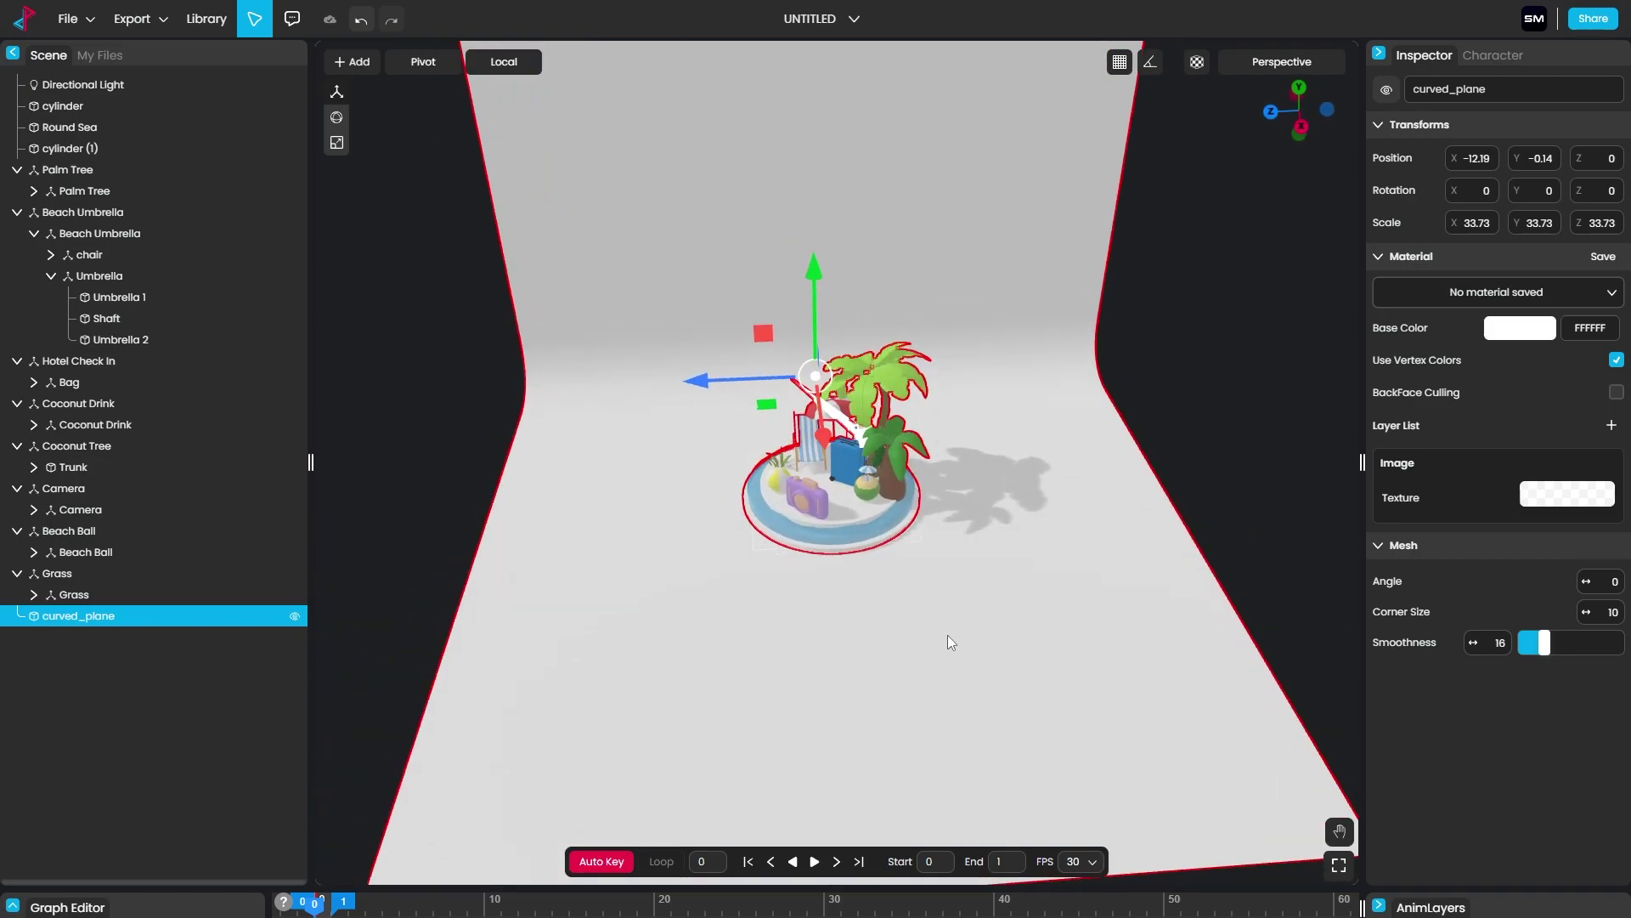
Step: Widen the curved plane to a Z scale of about 82.88 and move it back to about X -20.06
{"action": "key", "text": "r"}
{"action": "mouse_move", "coordinate": [695, 379]}
{"action": "left_mouse_down"}
{"action": "mouse_move", "coordinate": [549, 394]}
{"action": "mouse_move", "coordinate": [692, 381]}
{"action": "left_mouse_up"}
{"action": "left_click_drag", "start_coordinate": [1067, 507], "coordinate": [1026, 514]}
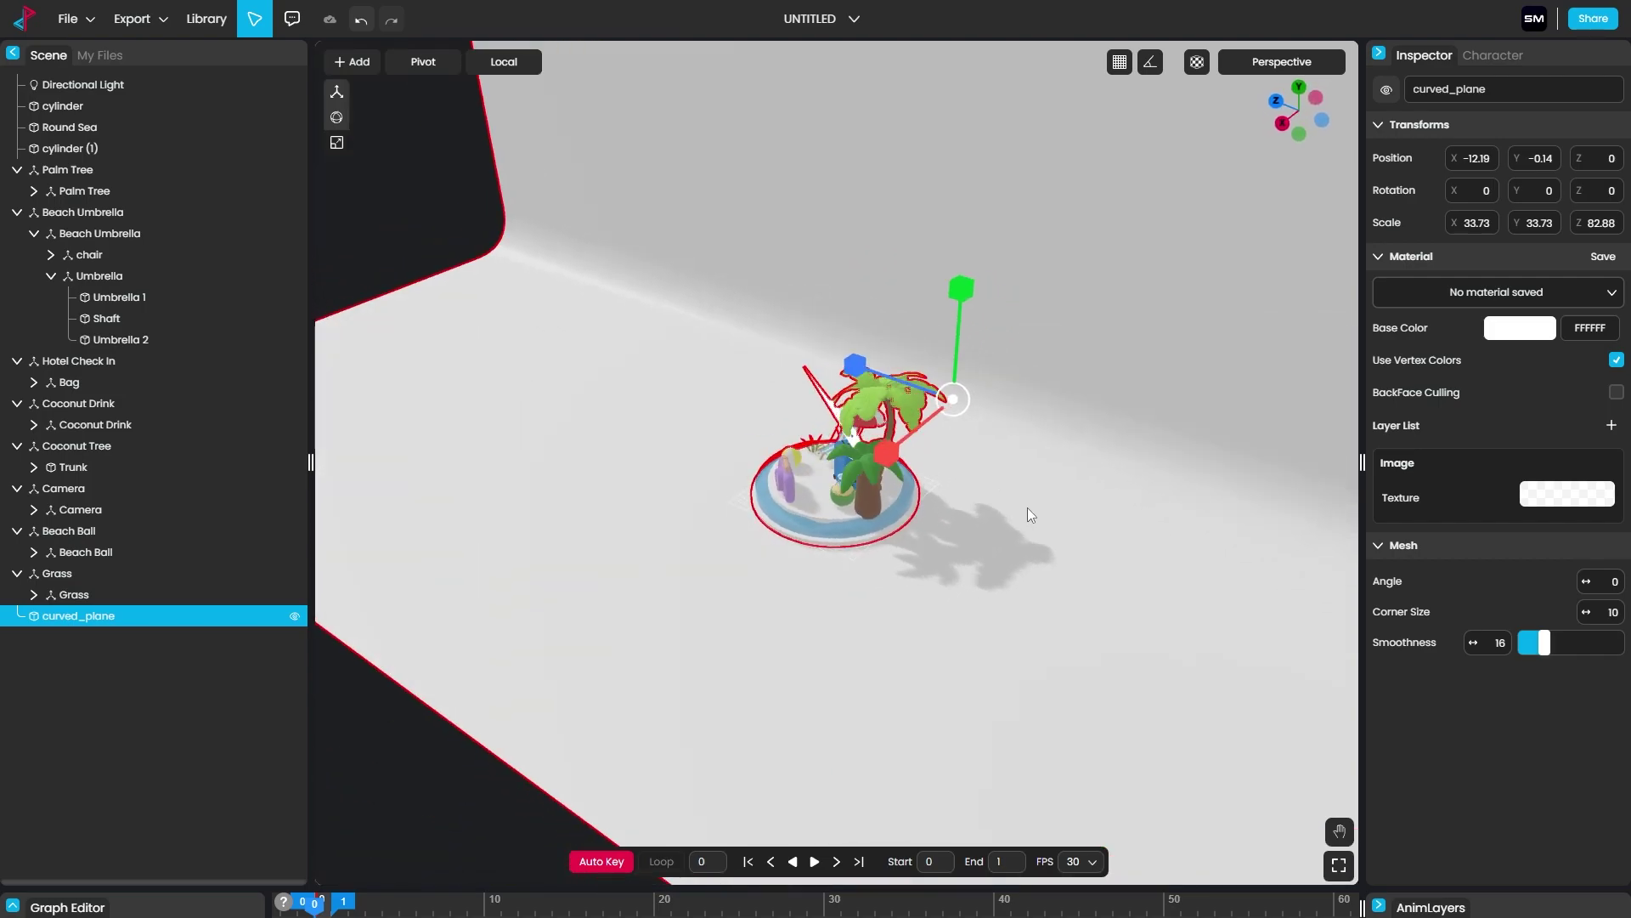
{"action": "key", "text": "w"}
{"action": "left_click_drag", "start_coordinate": [895, 450], "coordinate": [996, 425]}
{"action": "left_click_drag", "start_coordinate": [922, 536], "coordinate": [1053, 486]}
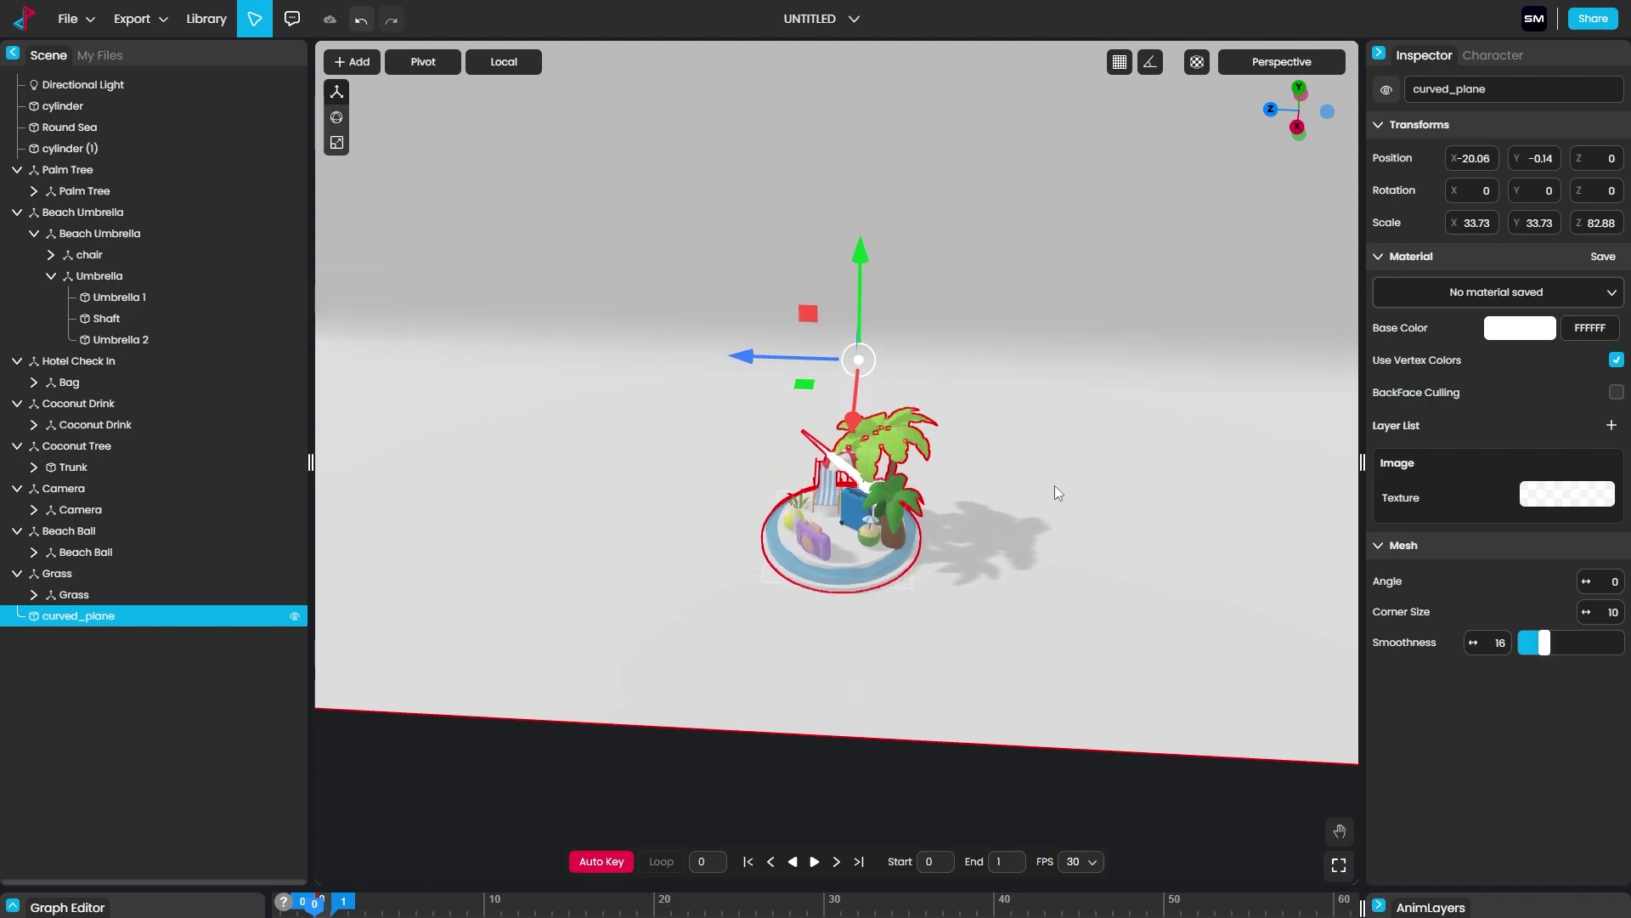
Step: Set the curved plane's base color to light yellow FFFF74
{"action": "left_click", "coordinate": [1521, 333]}
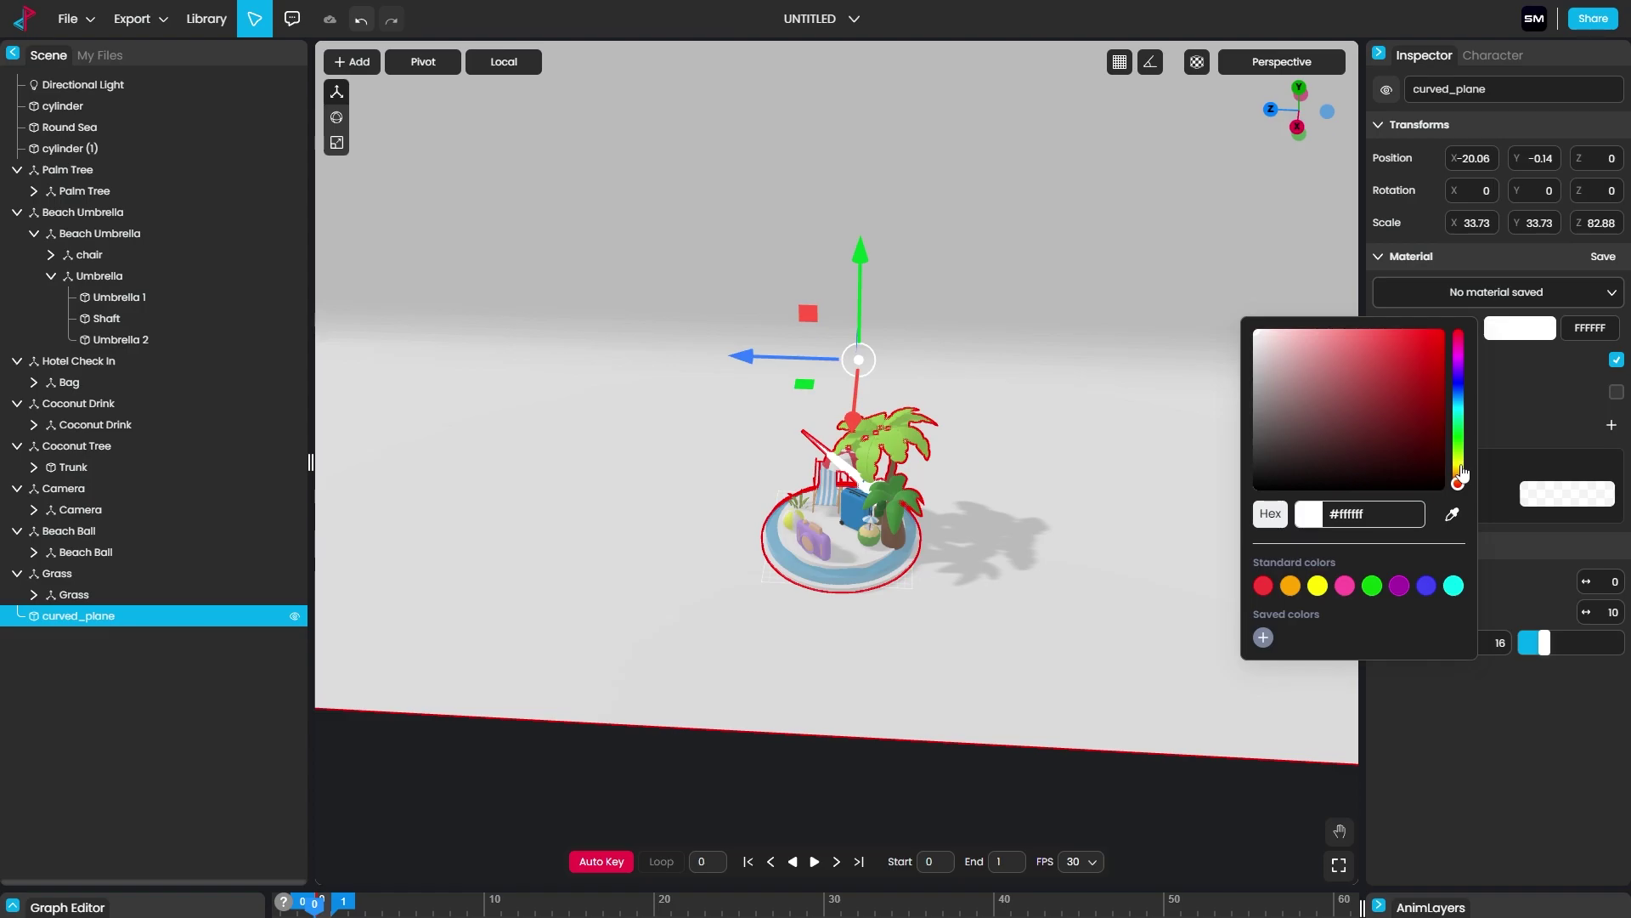
{"action": "left_click", "coordinate": [1316, 586]}
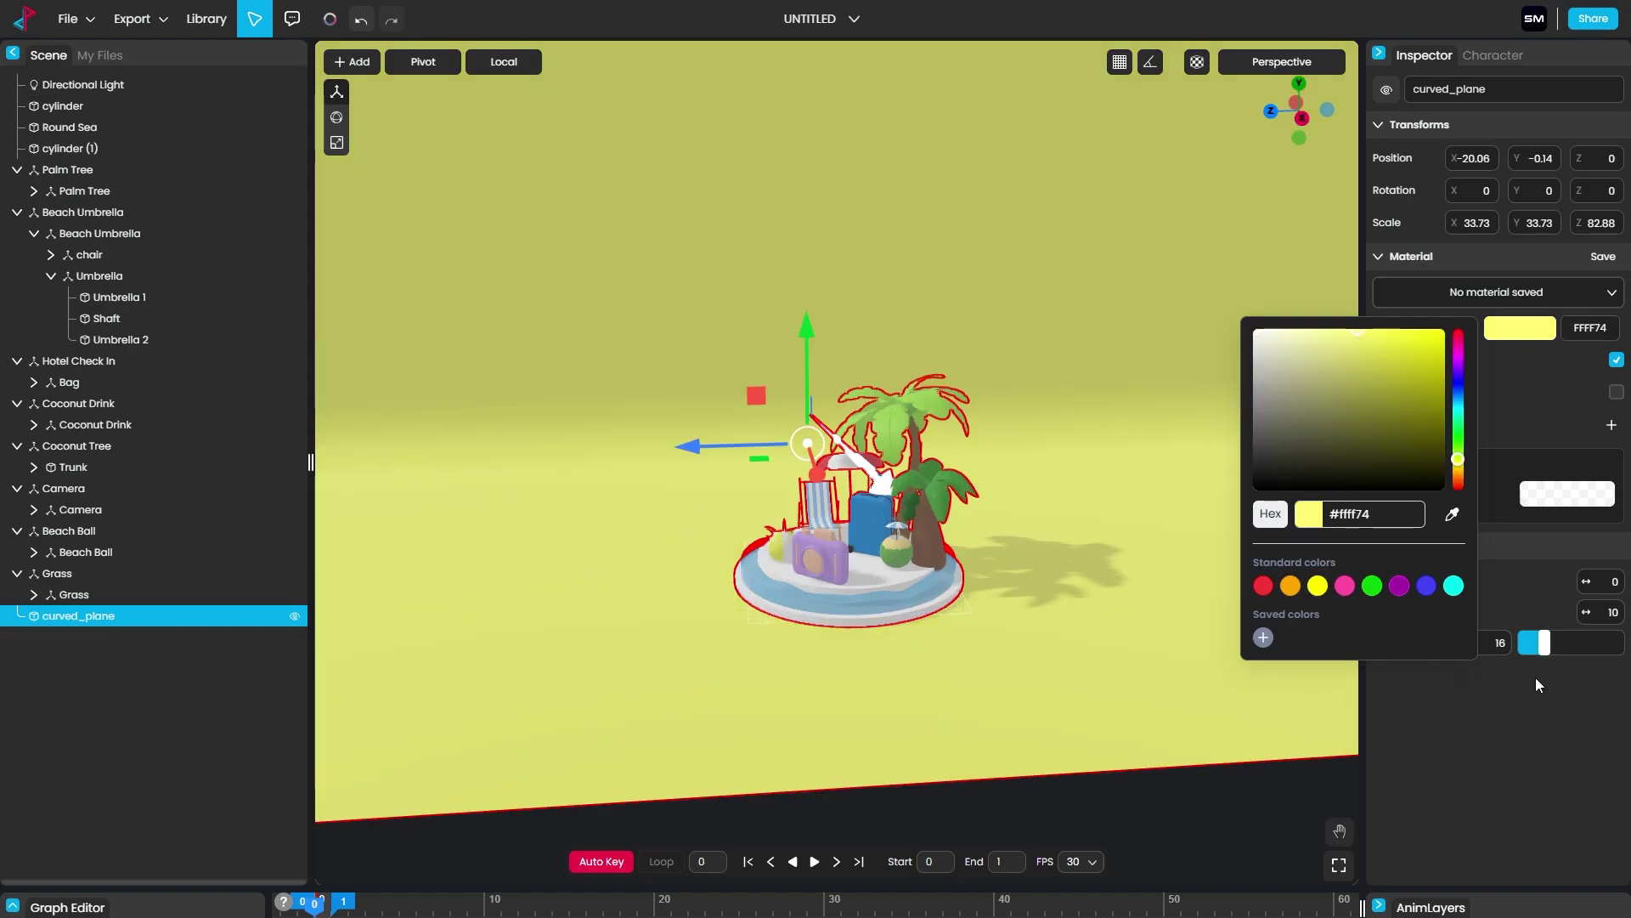
{"action": "left_click", "coordinate": [1273, 672]}
{"action": "mouse_move", "coordinate": [1022, 561]}
{"action": "left_mouse_down"}
{"action": "mouse_move", "coordinate": [981, 578]}
{"action": "mouse_move", "coordinate": [999, 562]}
{"action": "left_mouse_up"}
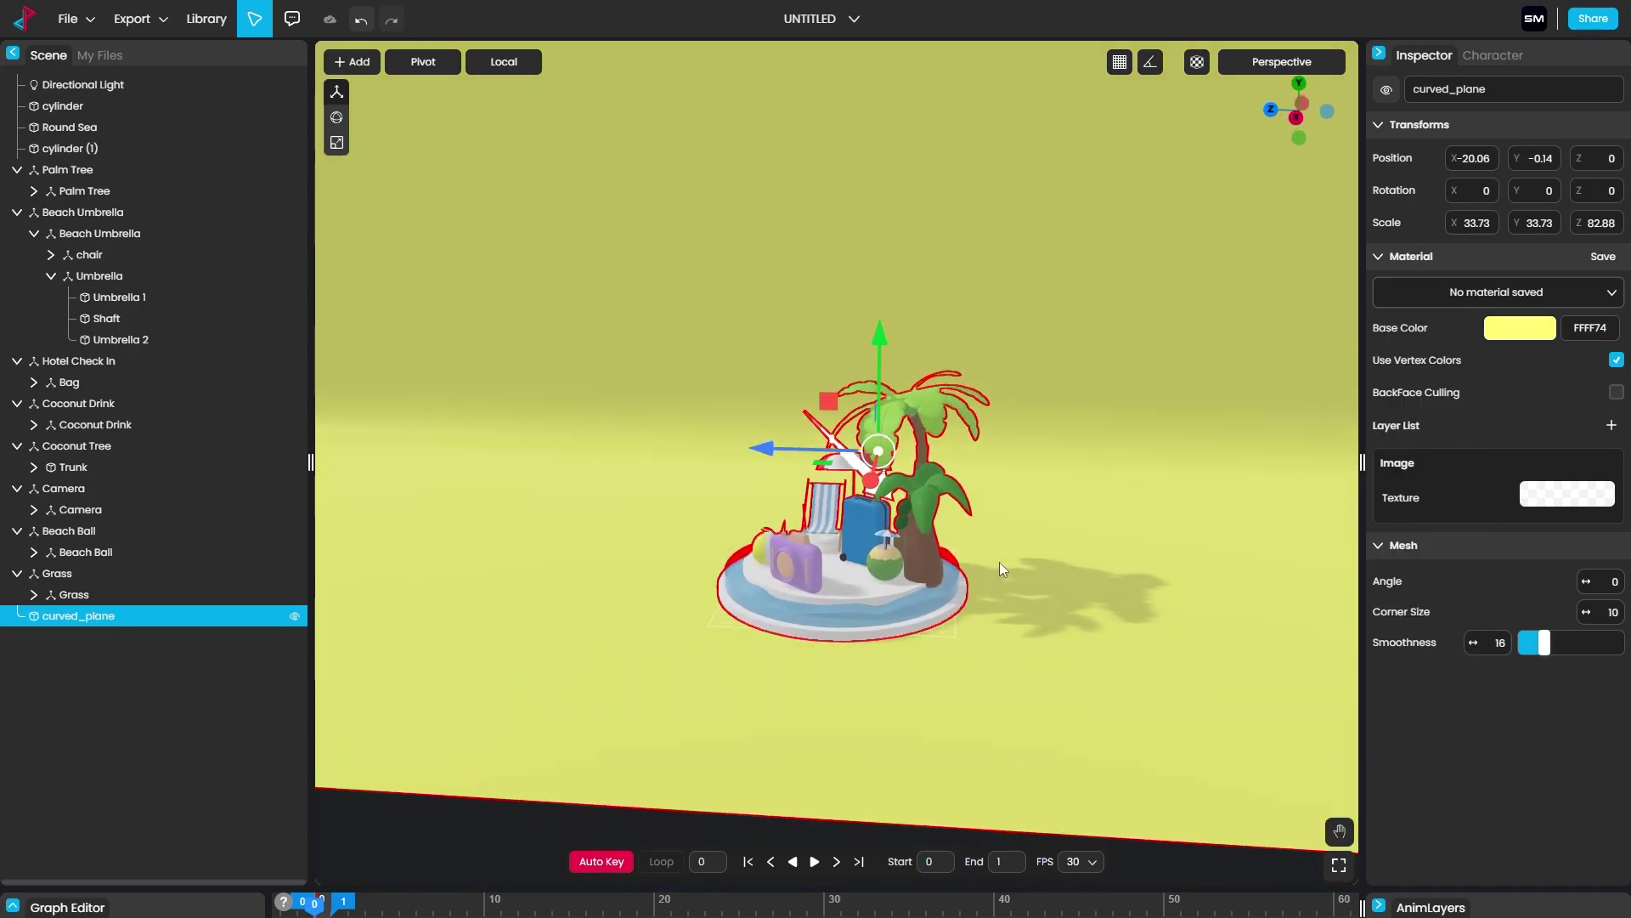
Step: Add a scene camera and switch the viewport to look through it
{"action": "scroll", "coordinate": [999, 563], "scroll_direction": "up", "scroll_amount": 4}
{"action": "scroll", "coordinate": [1106, 541], "scroll_direction": "down", "scroll_amount": 3}
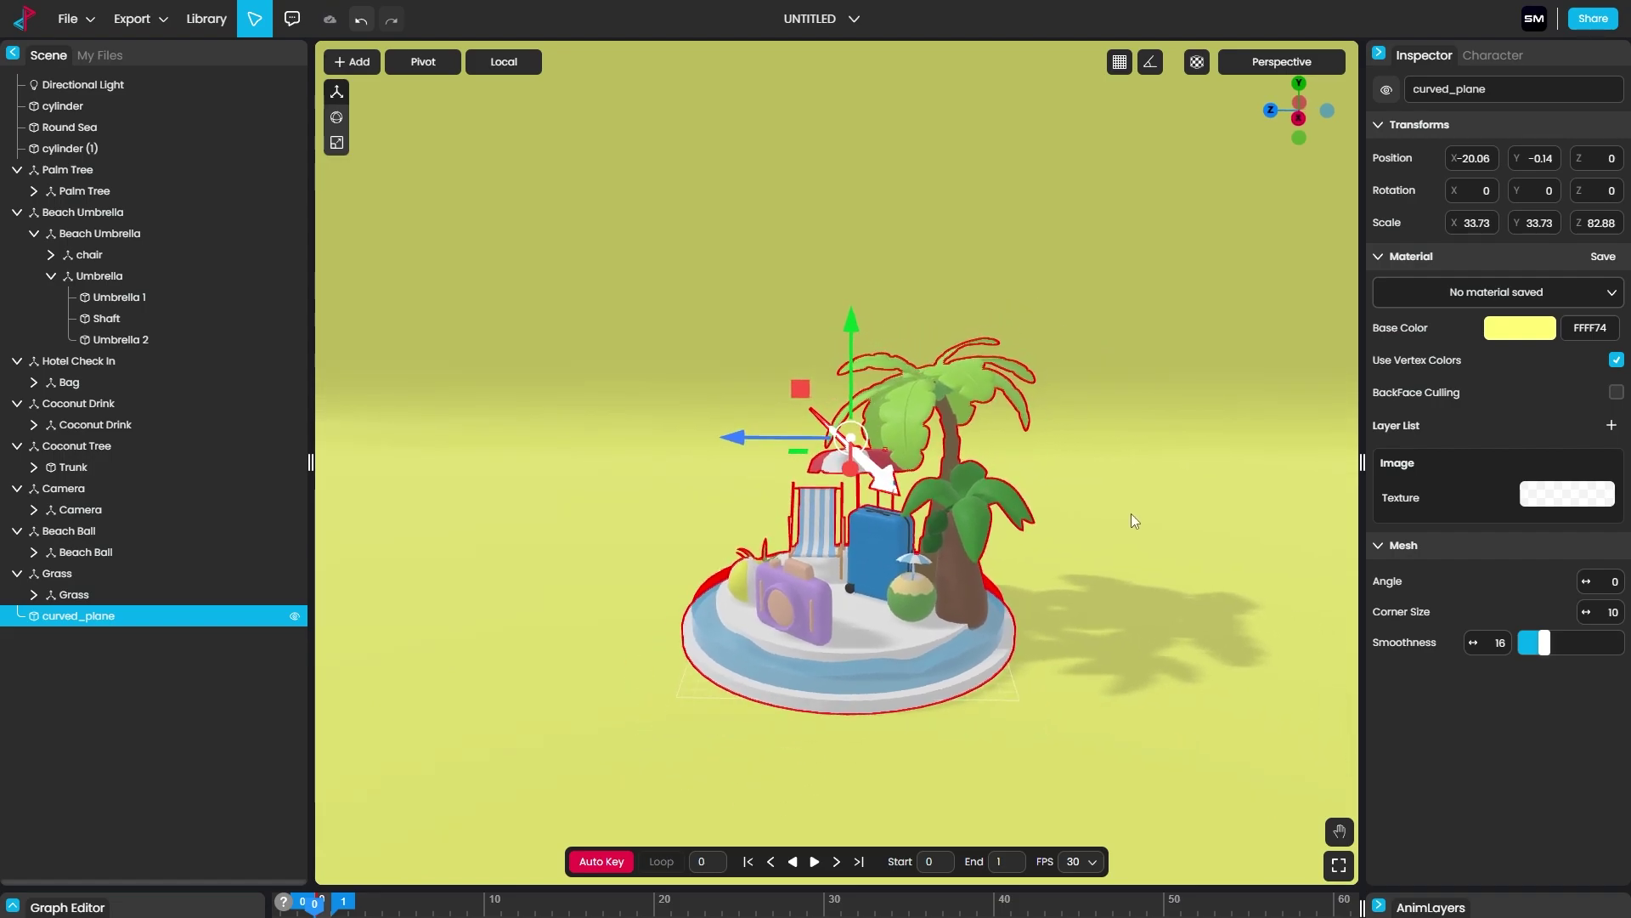
{"action": "left_click", "coordinate": [352, 69]}
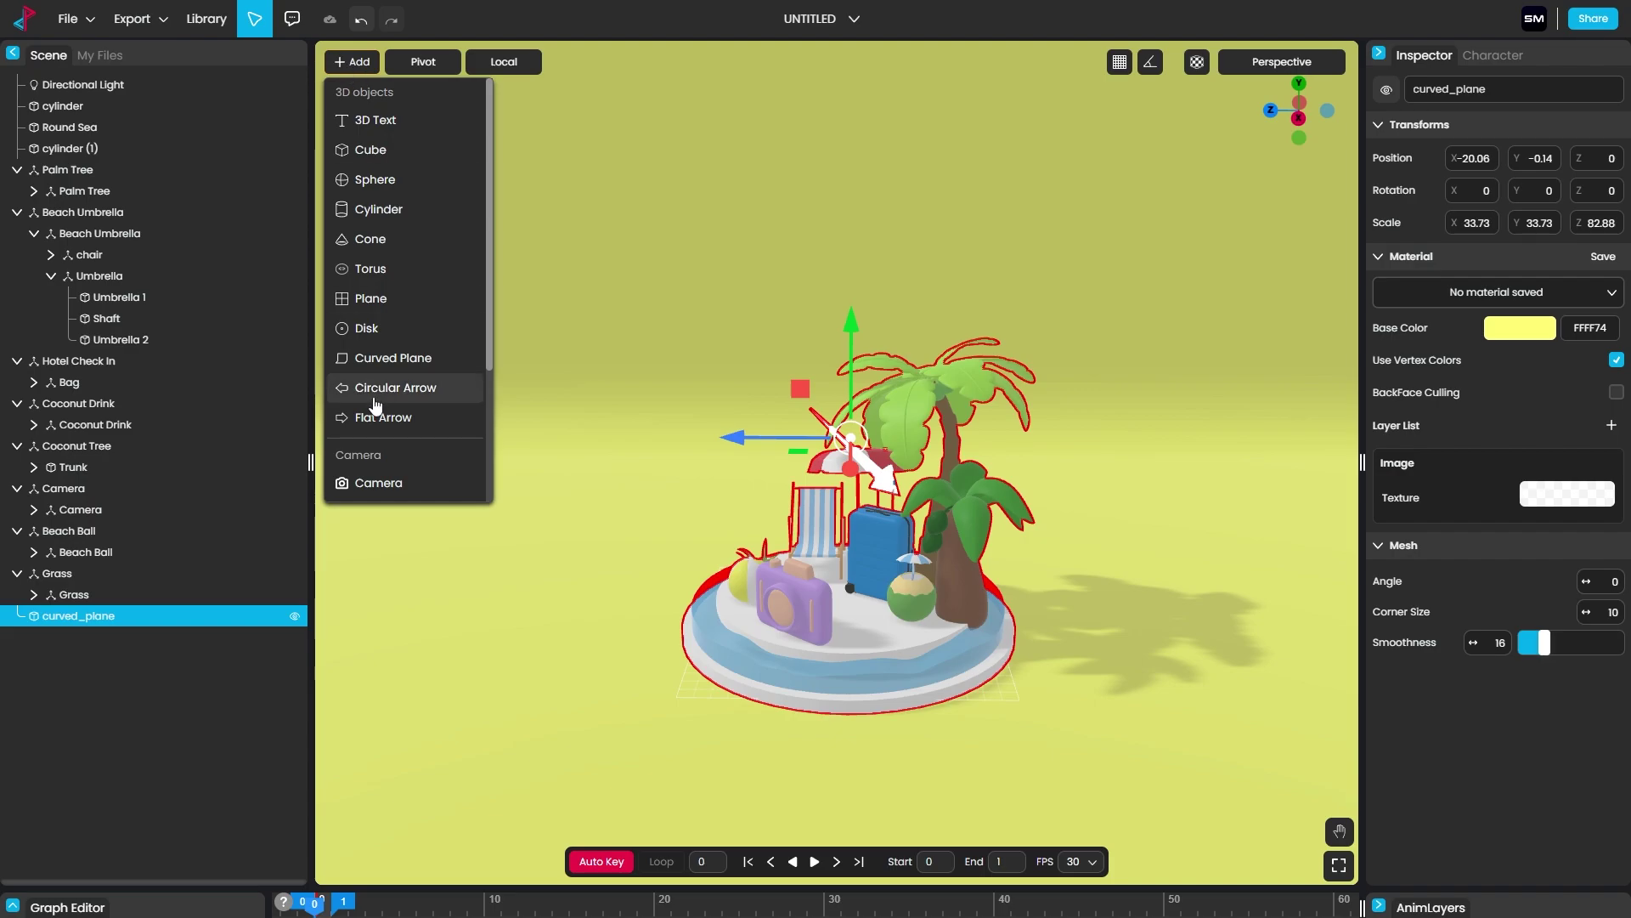
{"action": "left_click", "coordinate": [382, 480]}
{"action": "left_click", "coordinate": [1283, 61]}
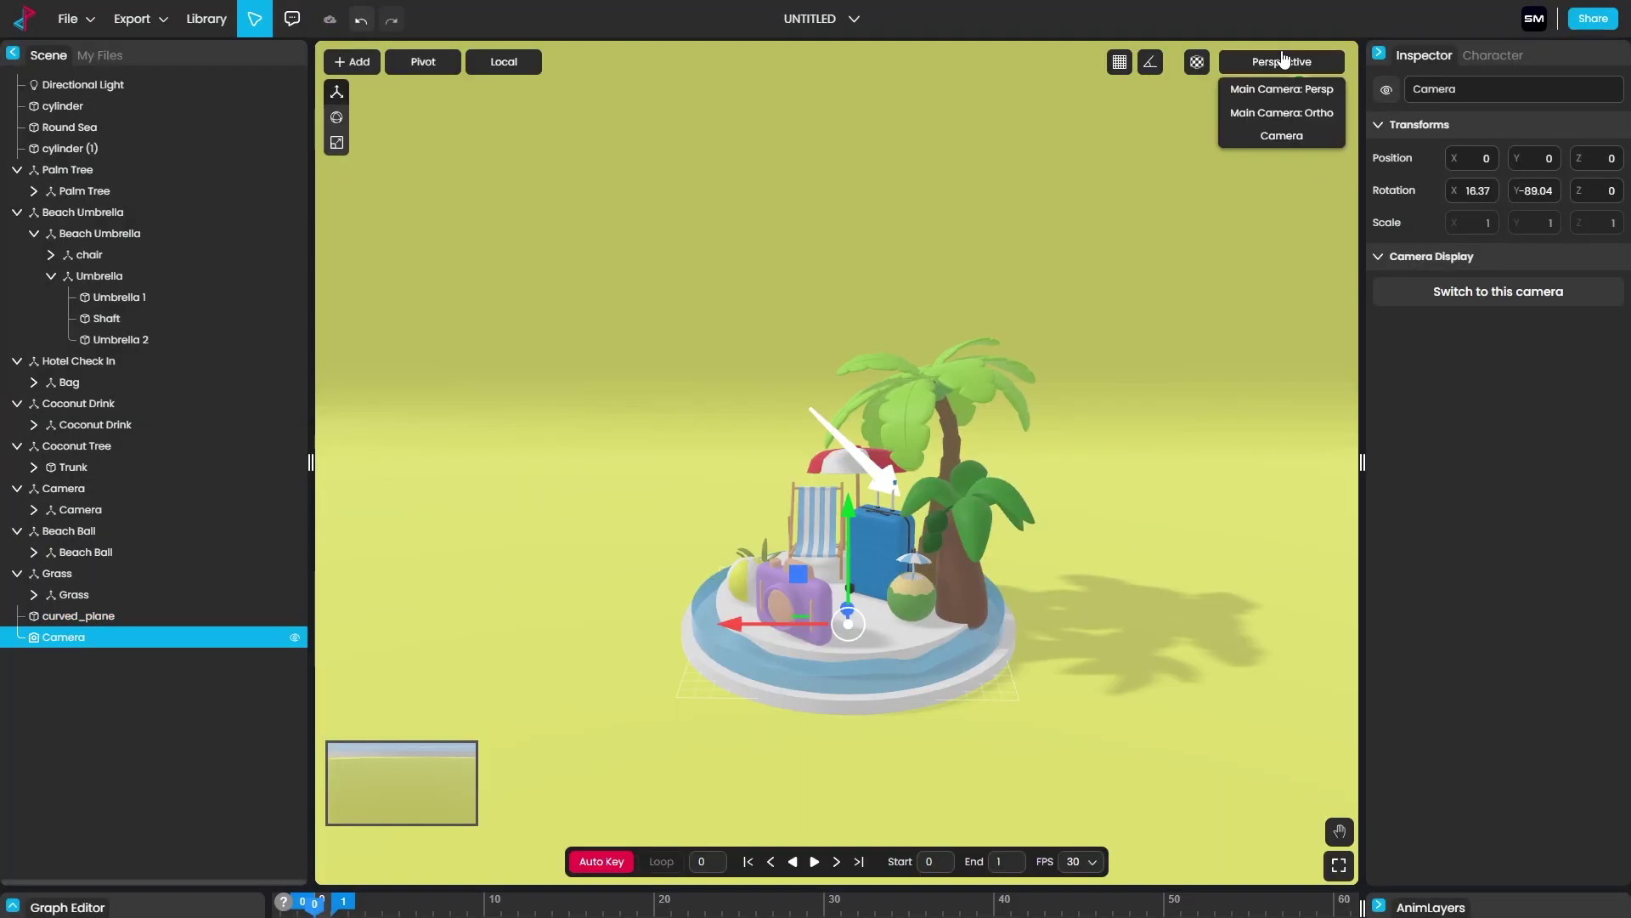
{"action": "left_click", "coordinate": [1300, 136]}
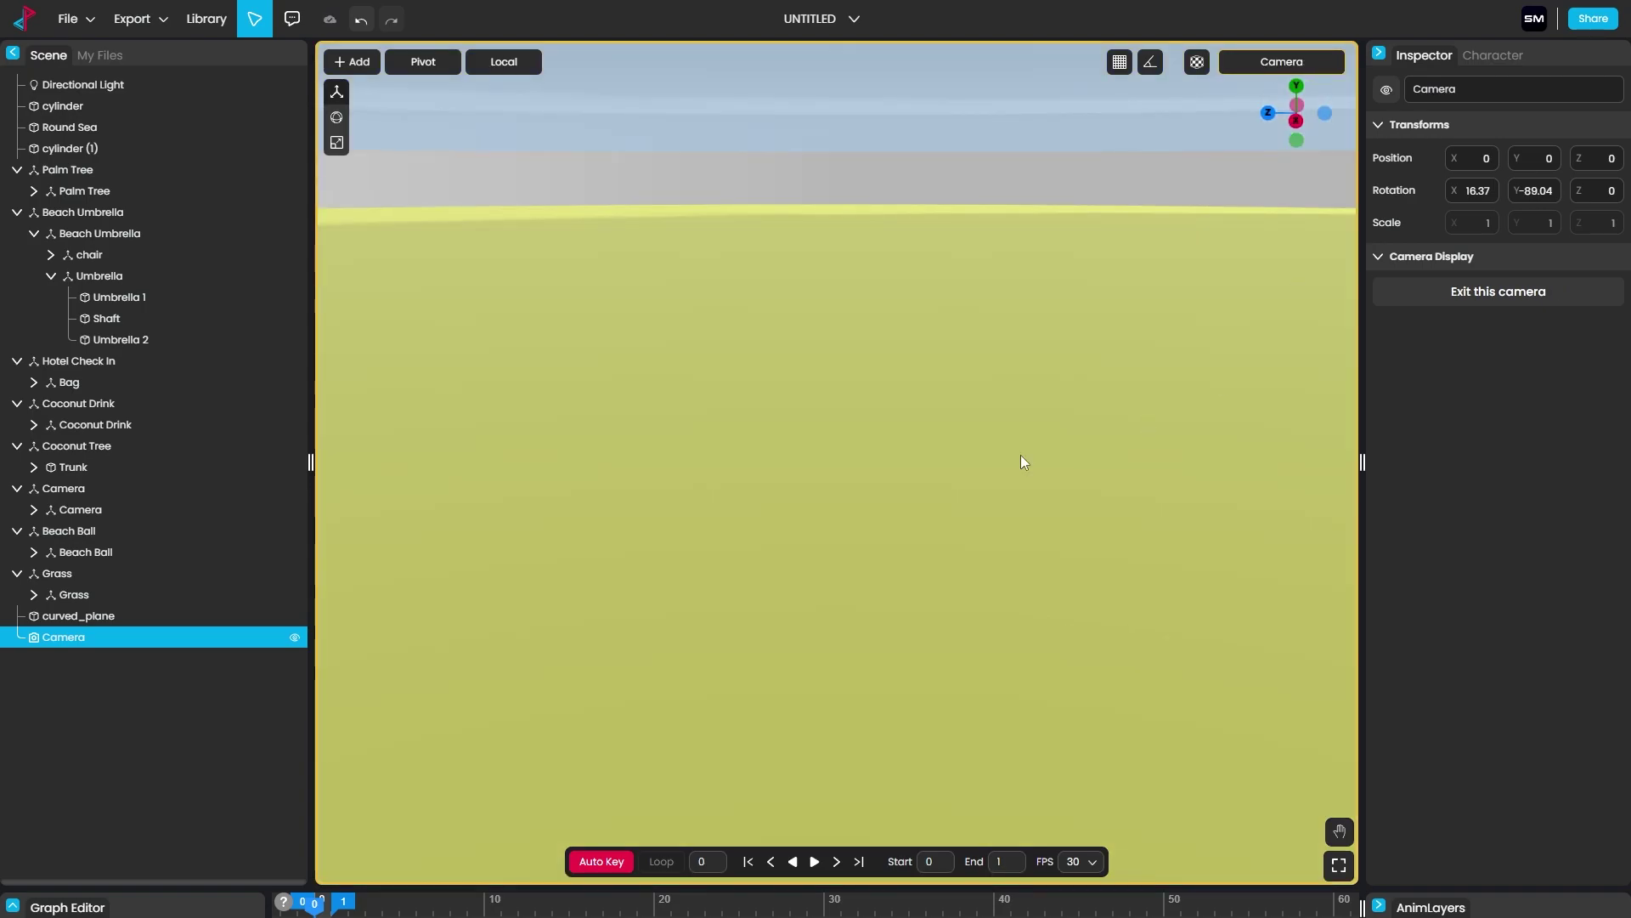
Step: Frame the whole island with the scene camera at about X 14.84, Y 11.14, Z 3.16, and return to the main perspective view
{"action": "scroll", "coordinate": [688, 350], "scroll_direction": "down", "scroll_amount": 5}
{"action": "scroll", "coordinate": [952, 436], "scroll_direction": "down", "scroll_amount": 3}
{"action": "left_click_drag", "start_coordinate": [952, 436], "coordinate": [894, 539]}
{"action": "right_click_drag", "start_coordinate": [807, 658], "coordinate": [1171, 634]}
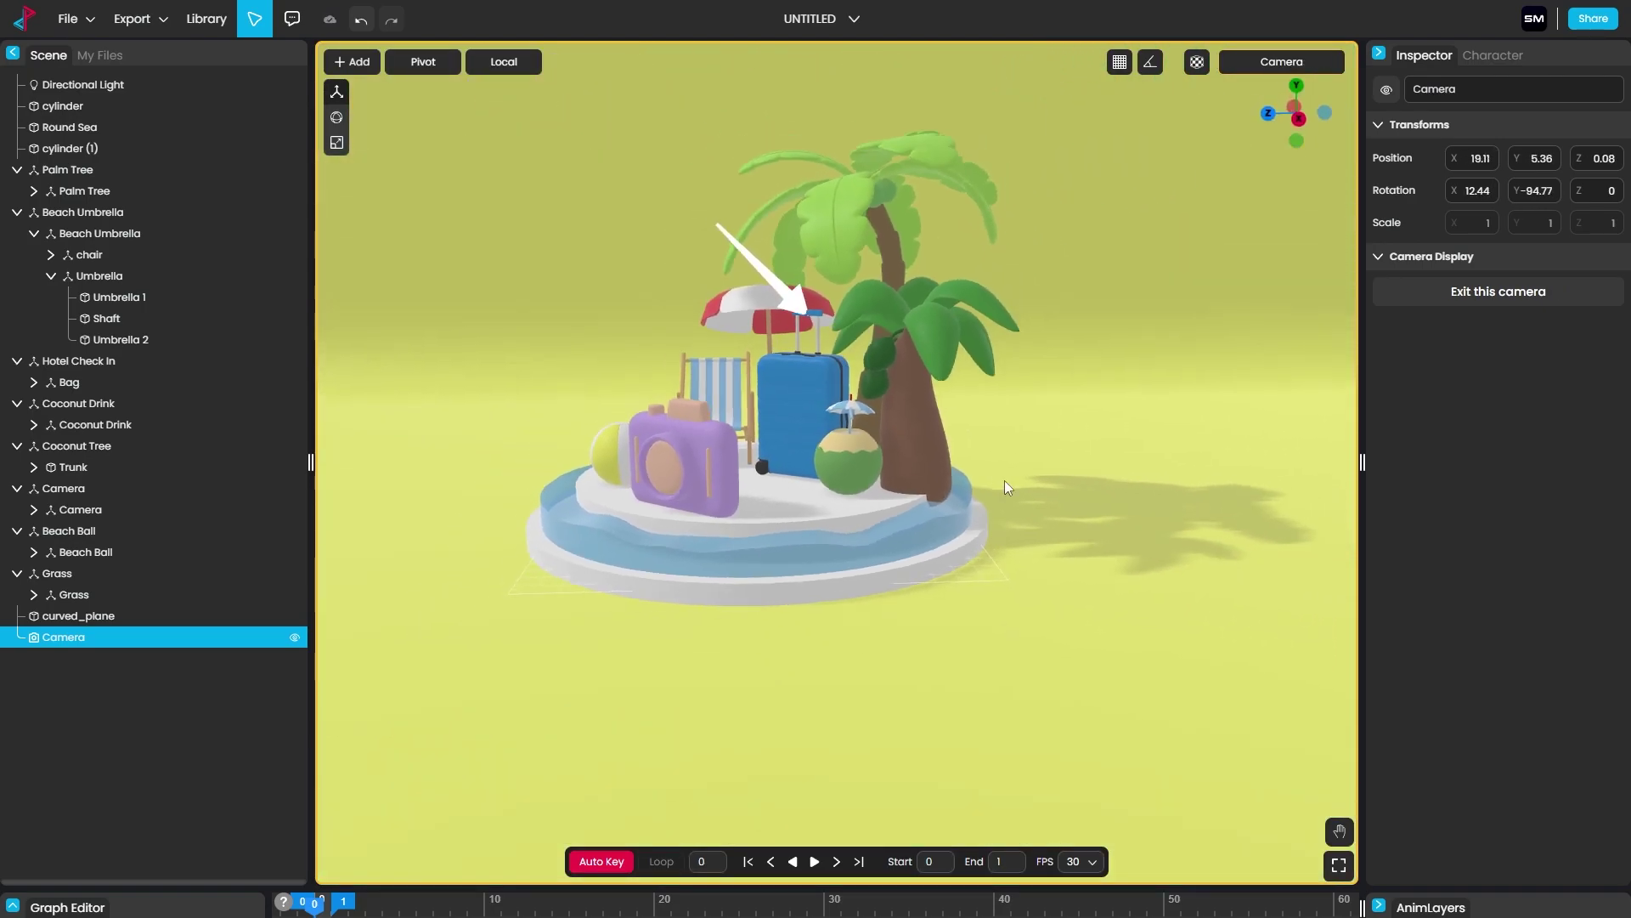
{"action": "middle_click_drag", "start_coordinate": [1170, 634], "coordinate": [967, 467]}
{"action": "middle_click_drag", "start_coordinate": [1070, 569], "coordinate": [881, 530]}
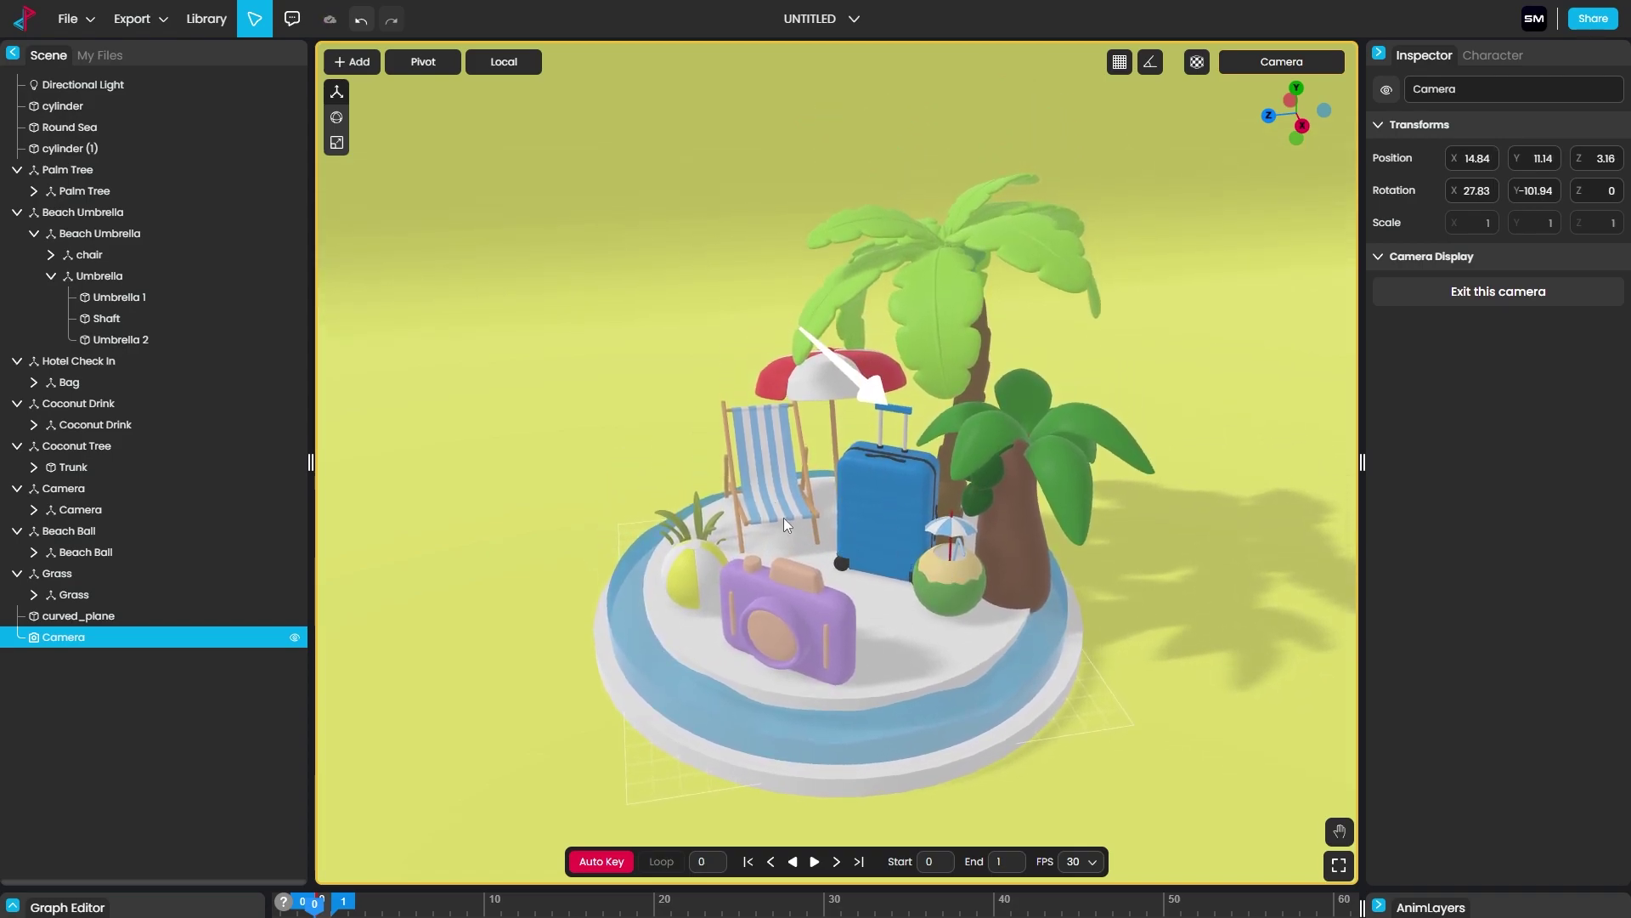
{"action": "left_click", "coordinate": [1267, 66]}
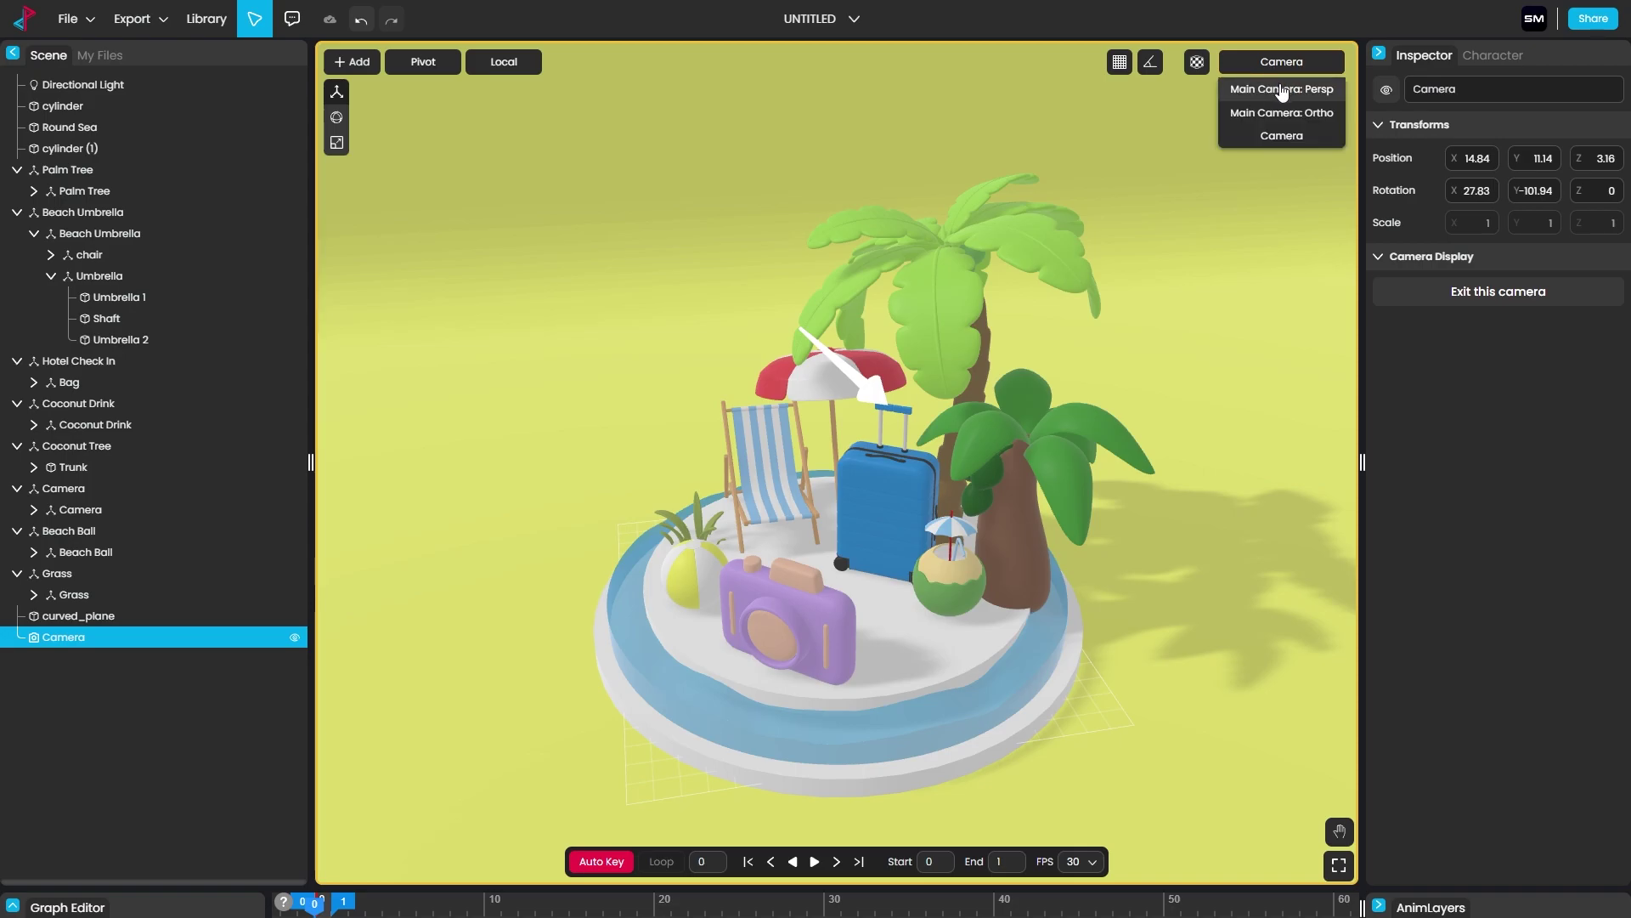
{"action": "left_click", "coordinate": [1282, 89]}
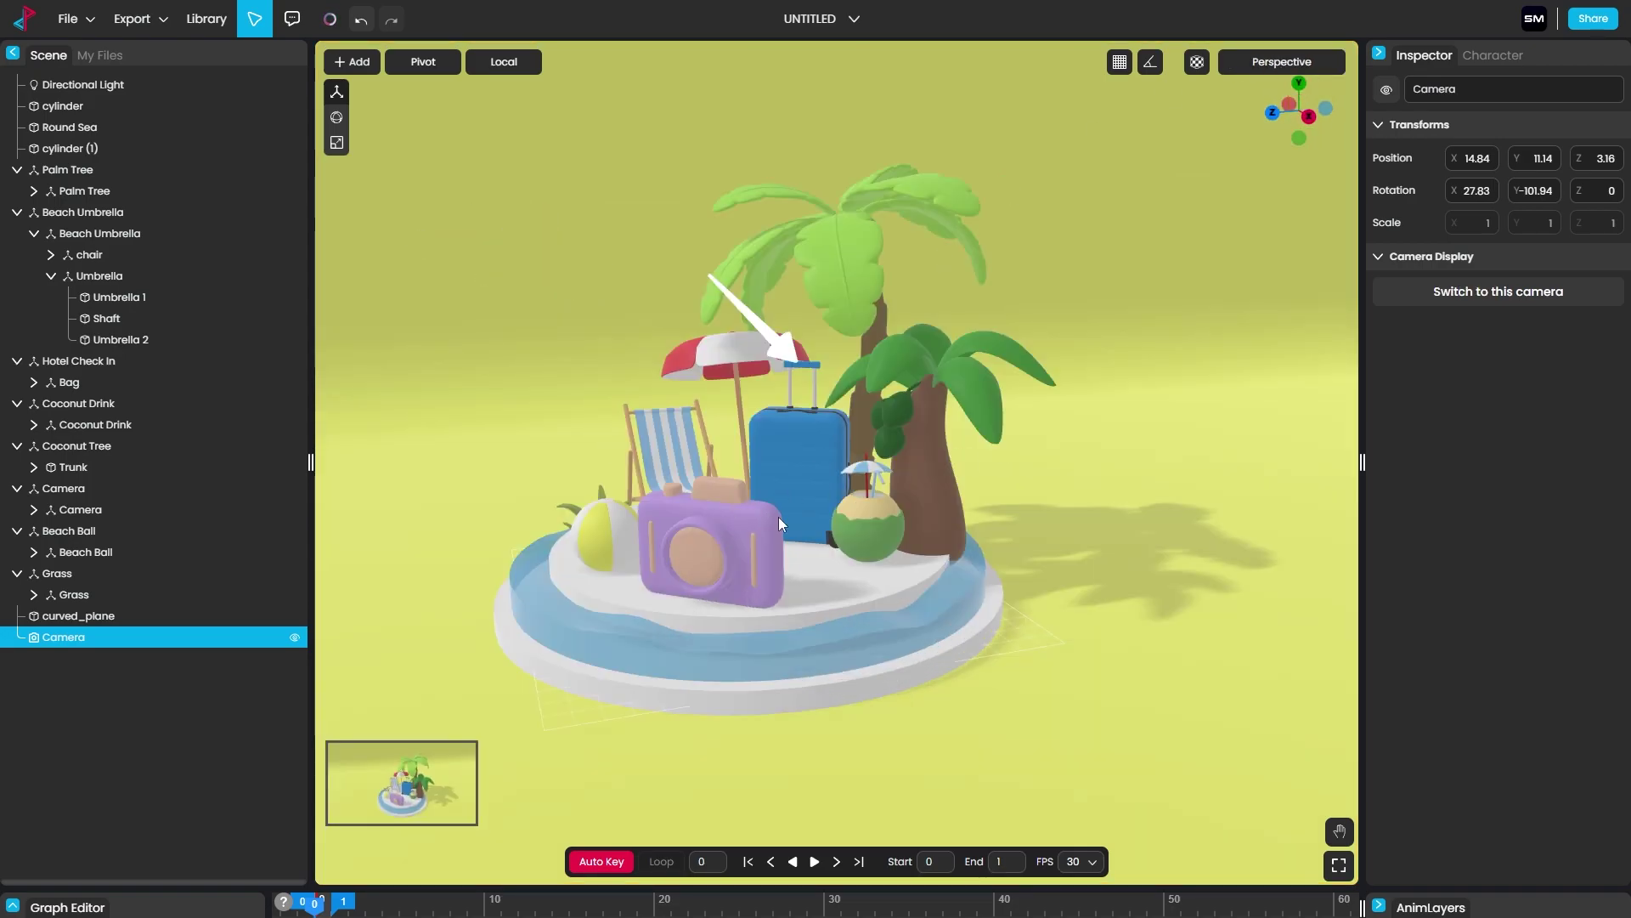
Step: Try yellow, green and purple A600A6 as the base color of the camera model's Base material
{"action": "left_click", "coordinate": [736, 520]}
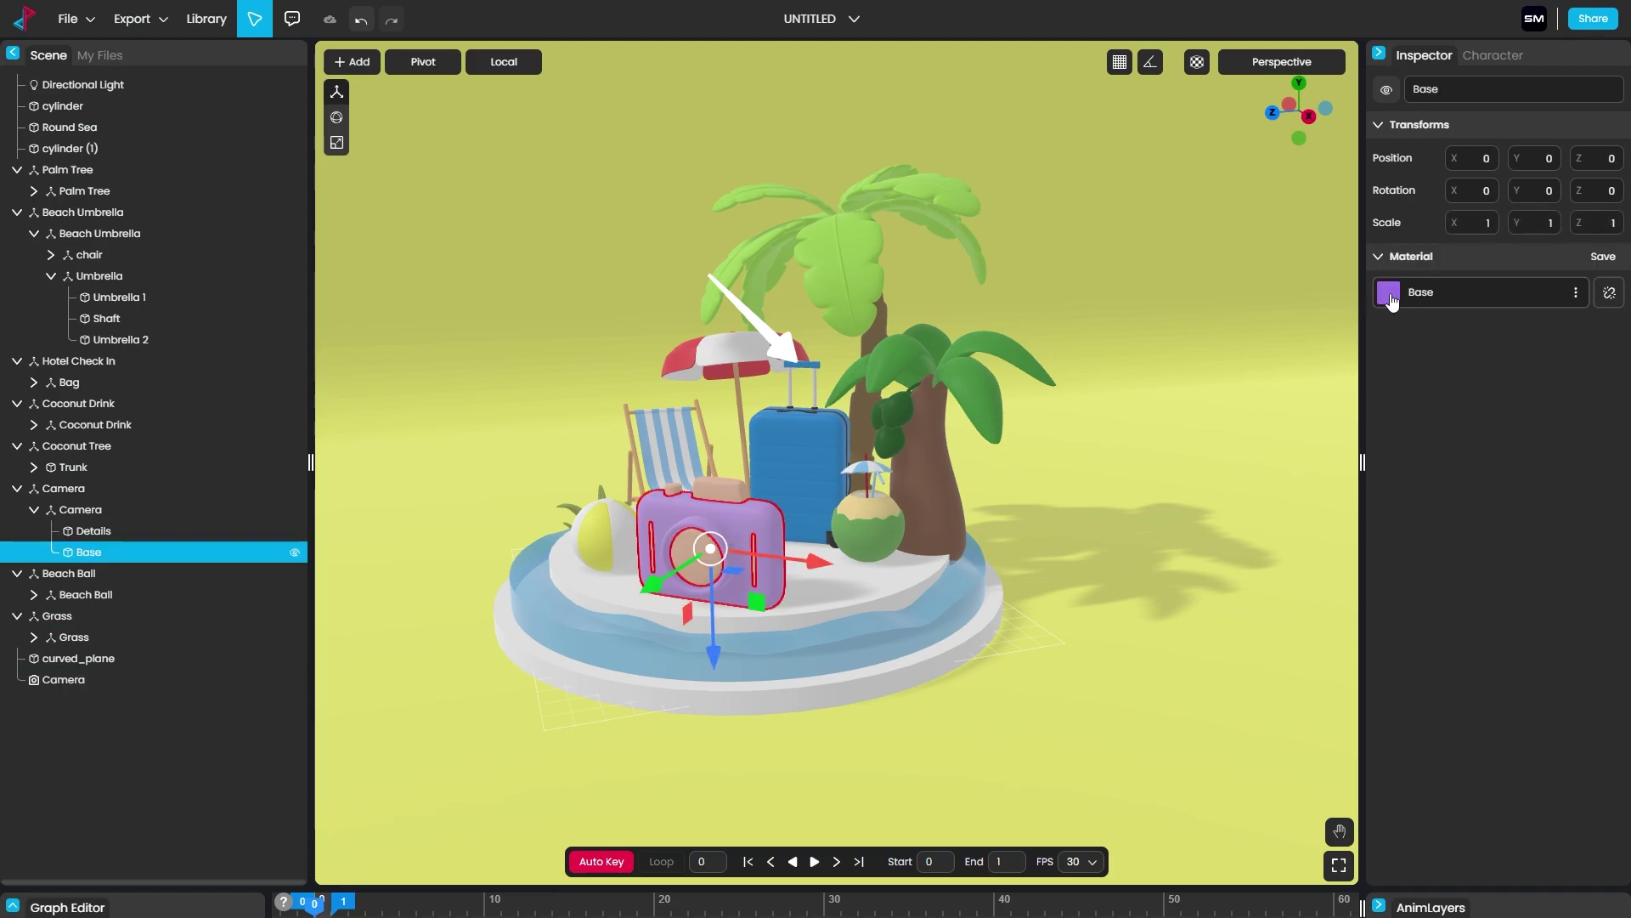
{"action": "left_click", "coordinate": [1576, 293]}
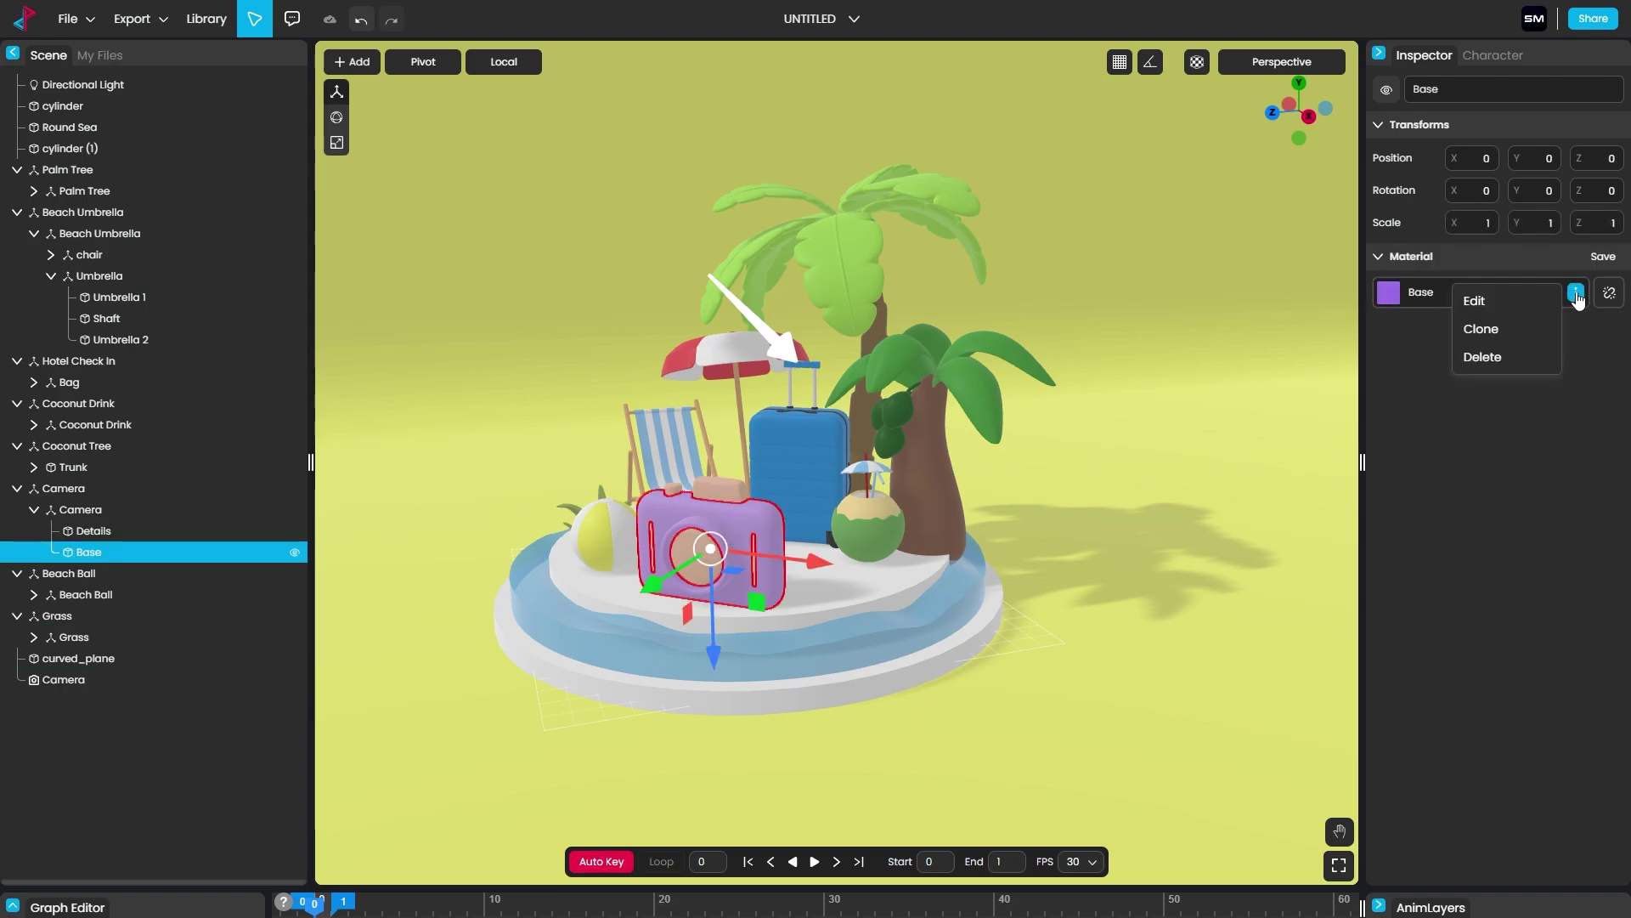
{"action": "left_click", "coordinate": [1489, 304]}
{"action": "left_click", "coordinate": [1258, 393]}
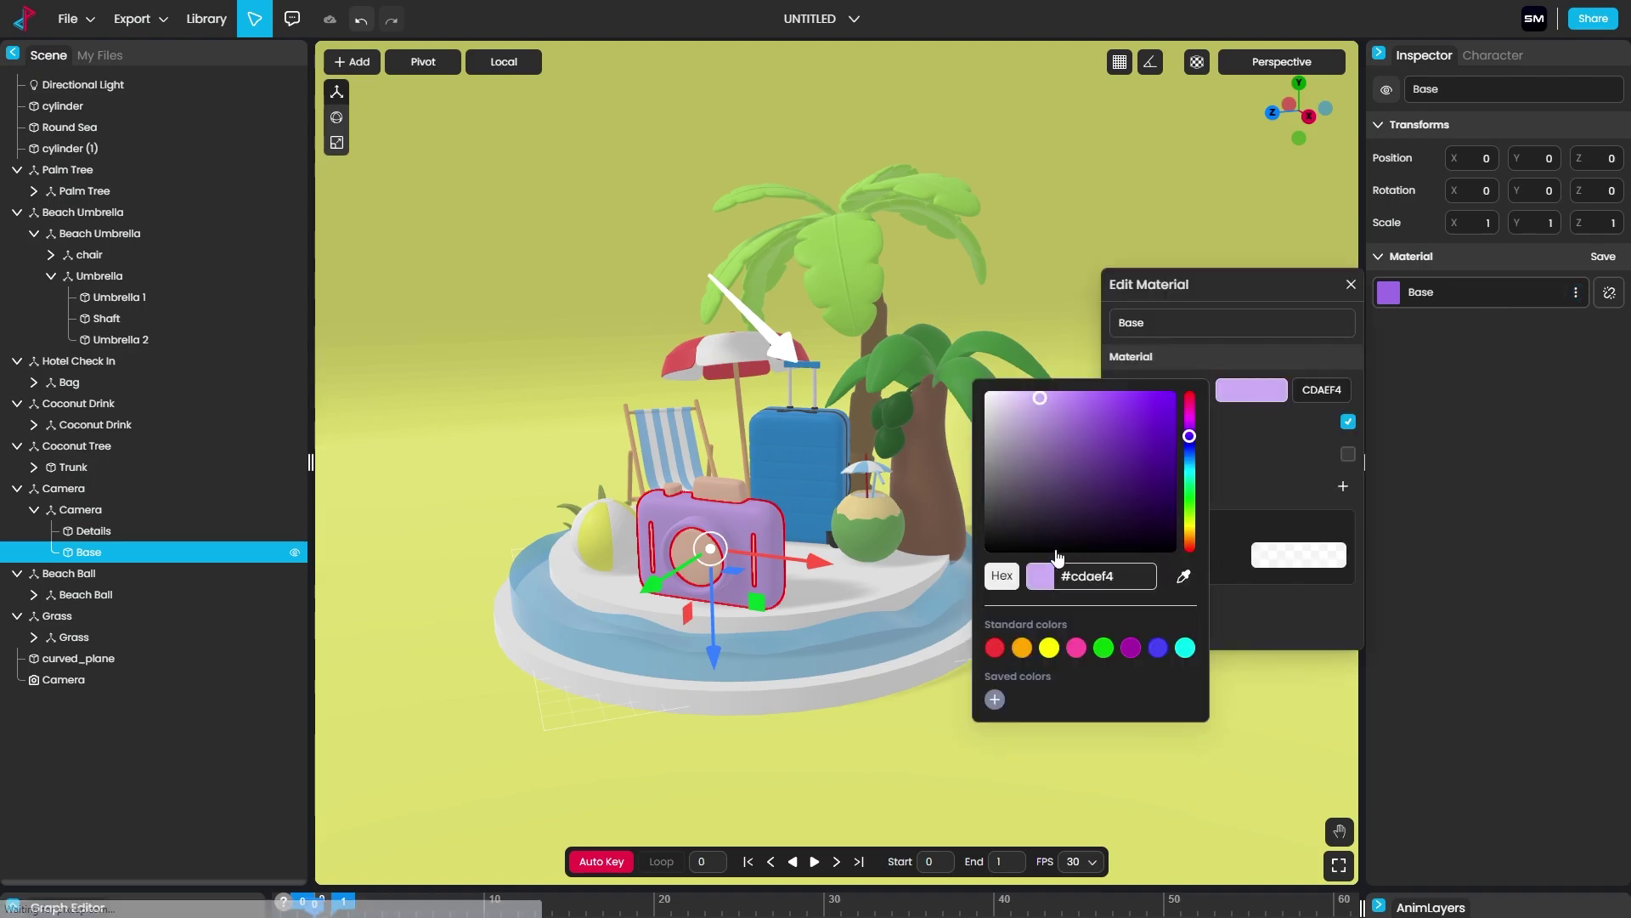
{"action": "left_click", "coordinate": [1050, 650]}
{"action": "left_click", "coordinate": [1103, 648]}
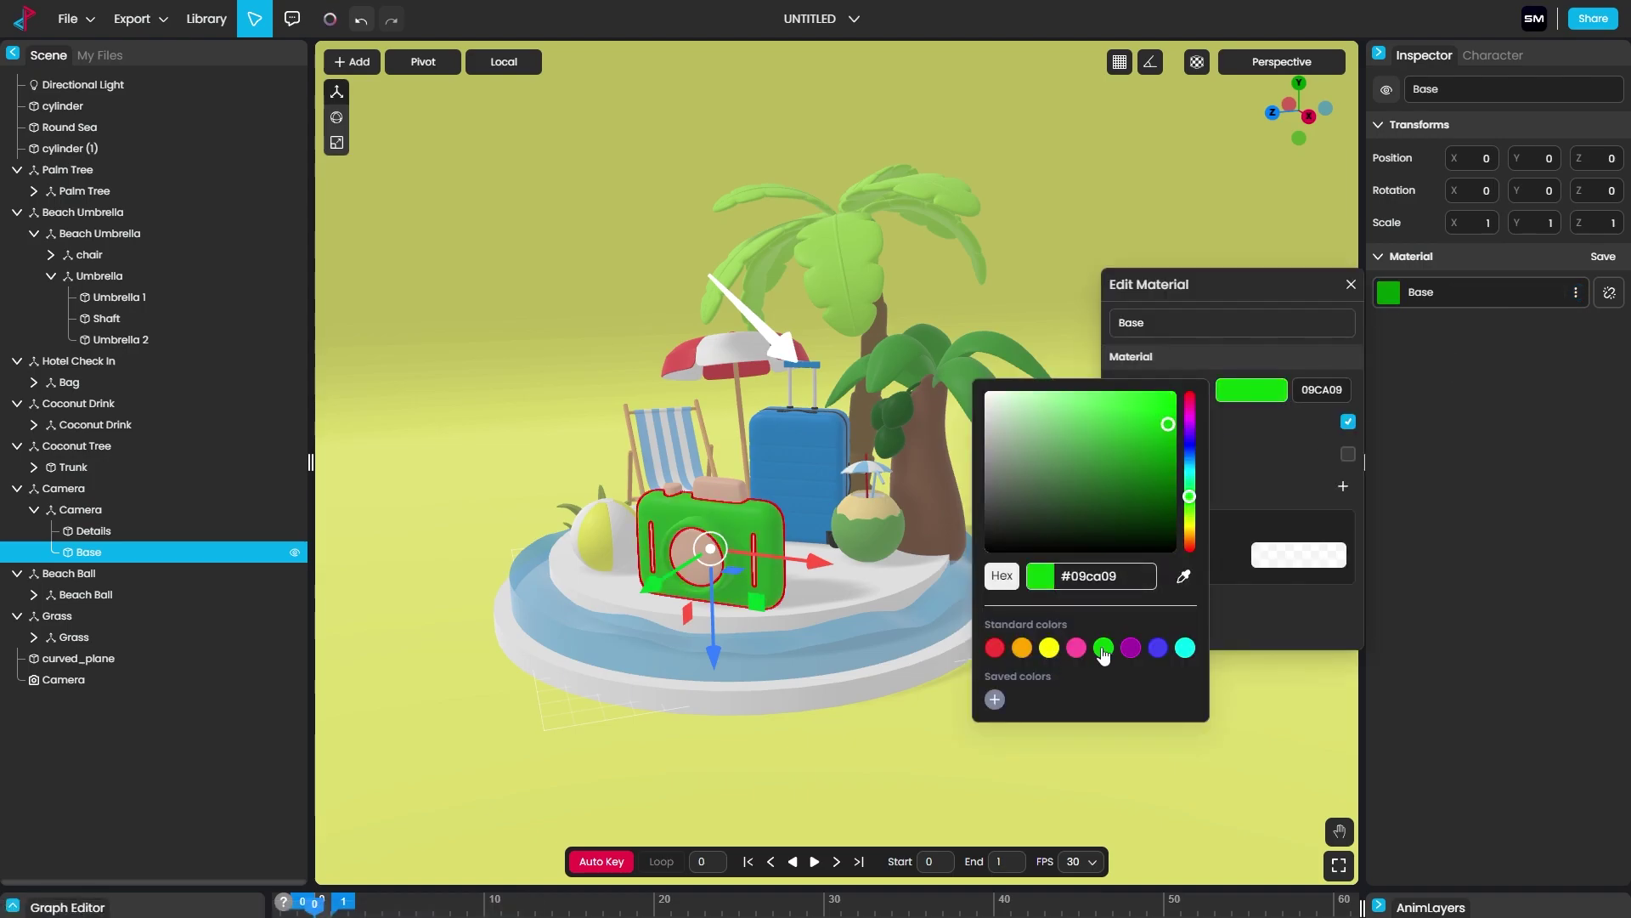
{"action": "left_click", "coordinate": [1132, 652]}
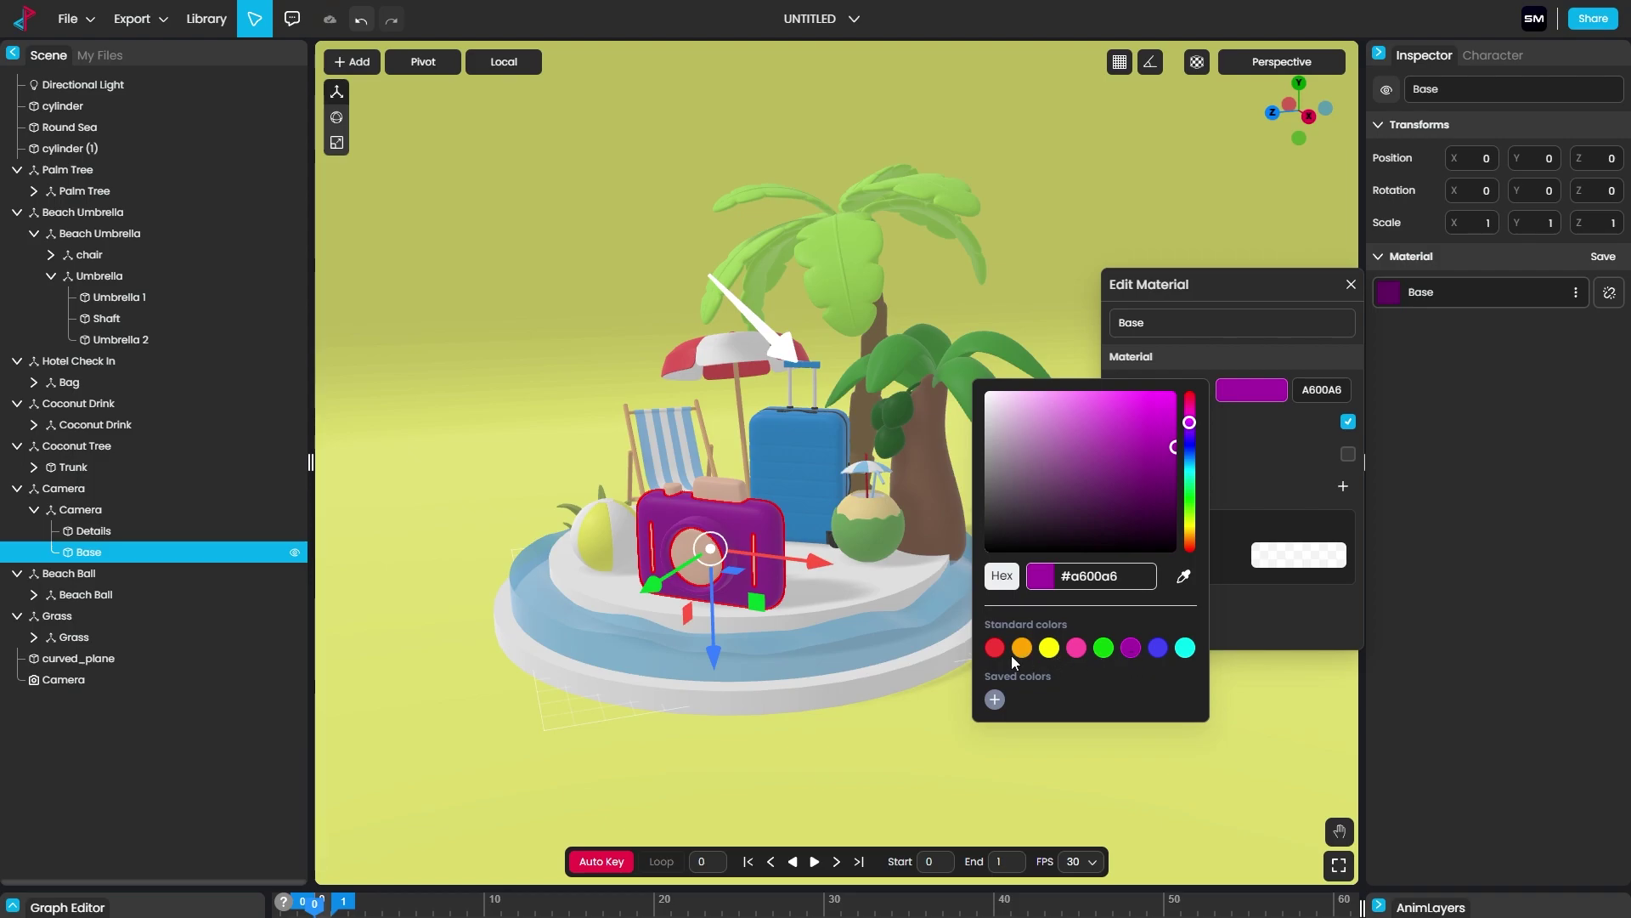
{"action": "left_click", "coordinate": [1300, 438]}
{"action": "left_click", "coordinate": [1351, 284]}
Step: Undo the color changes on the camera model's Base material
{"action": "key", "text": "ctrl+z"}
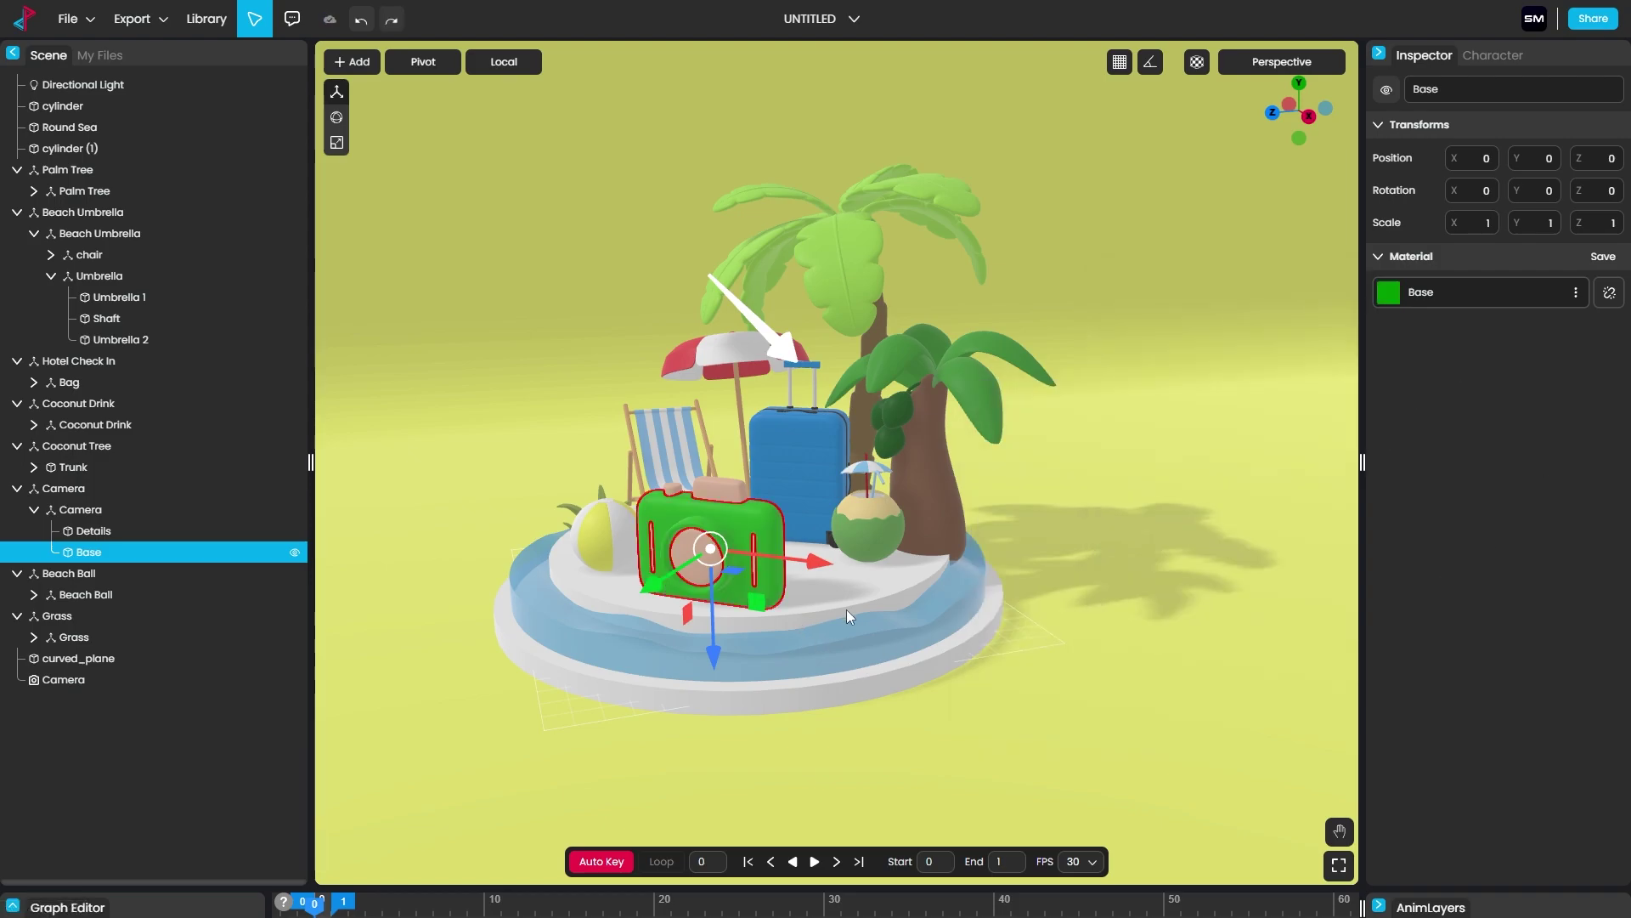
{"action": "key", "text": "ctrl+shift+z"}
{"action": "key", "text": "ctrl+shift+z"}
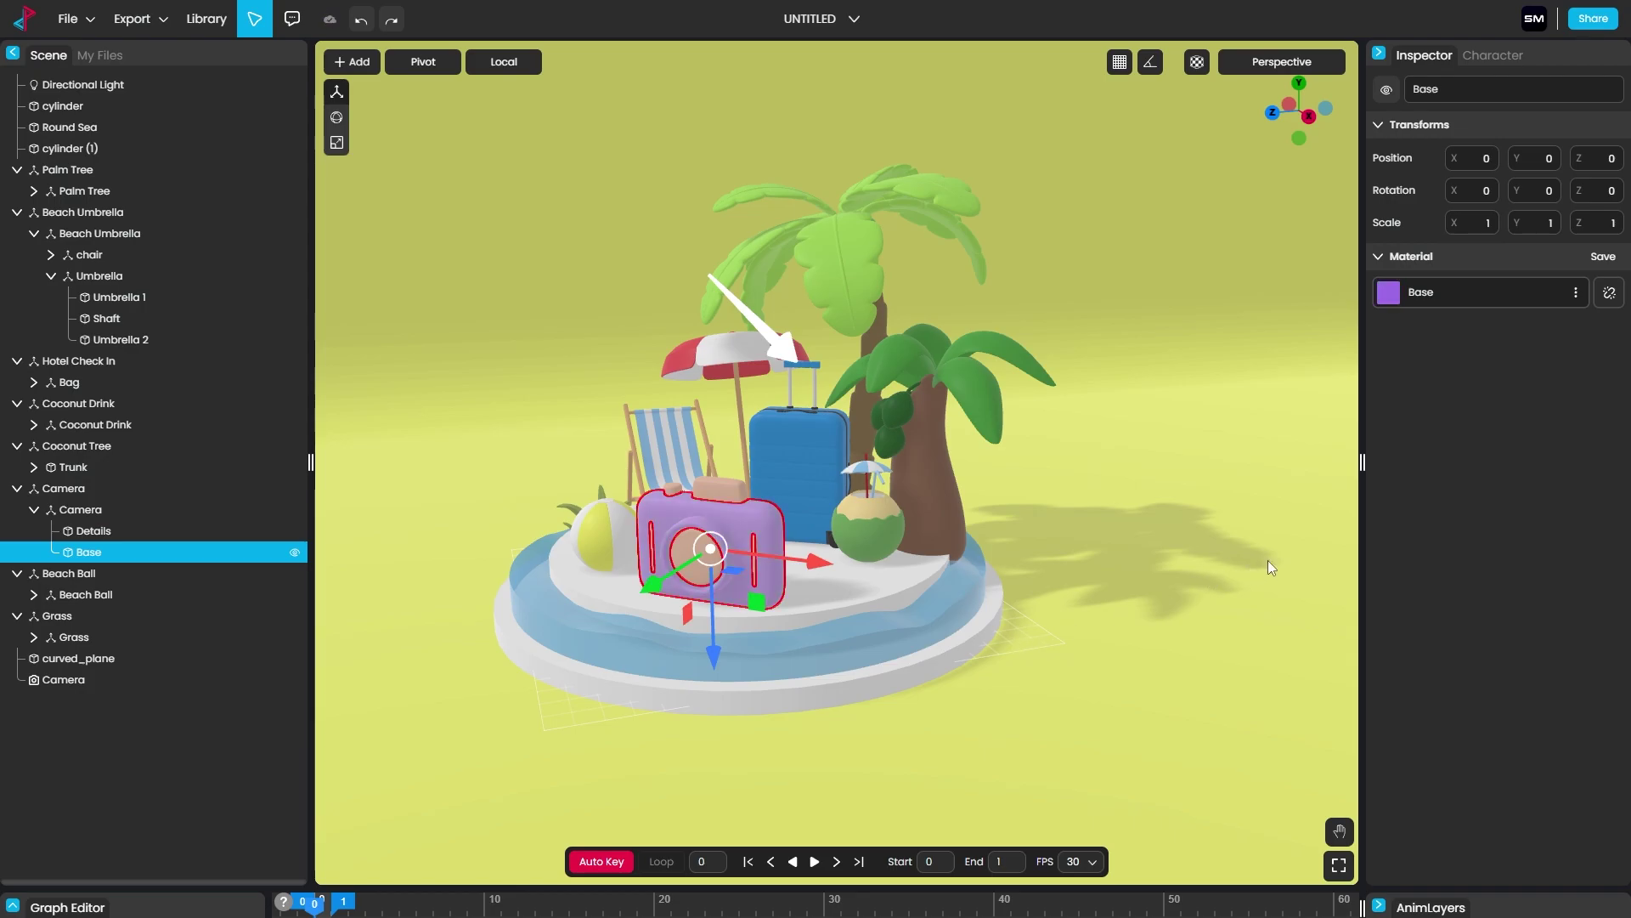
Step: Group all the island models into one node, leaving out the directional light, the curved_plane backdrop and the scene camera
{"action": "left_click", "coordinate": [877, 550]}
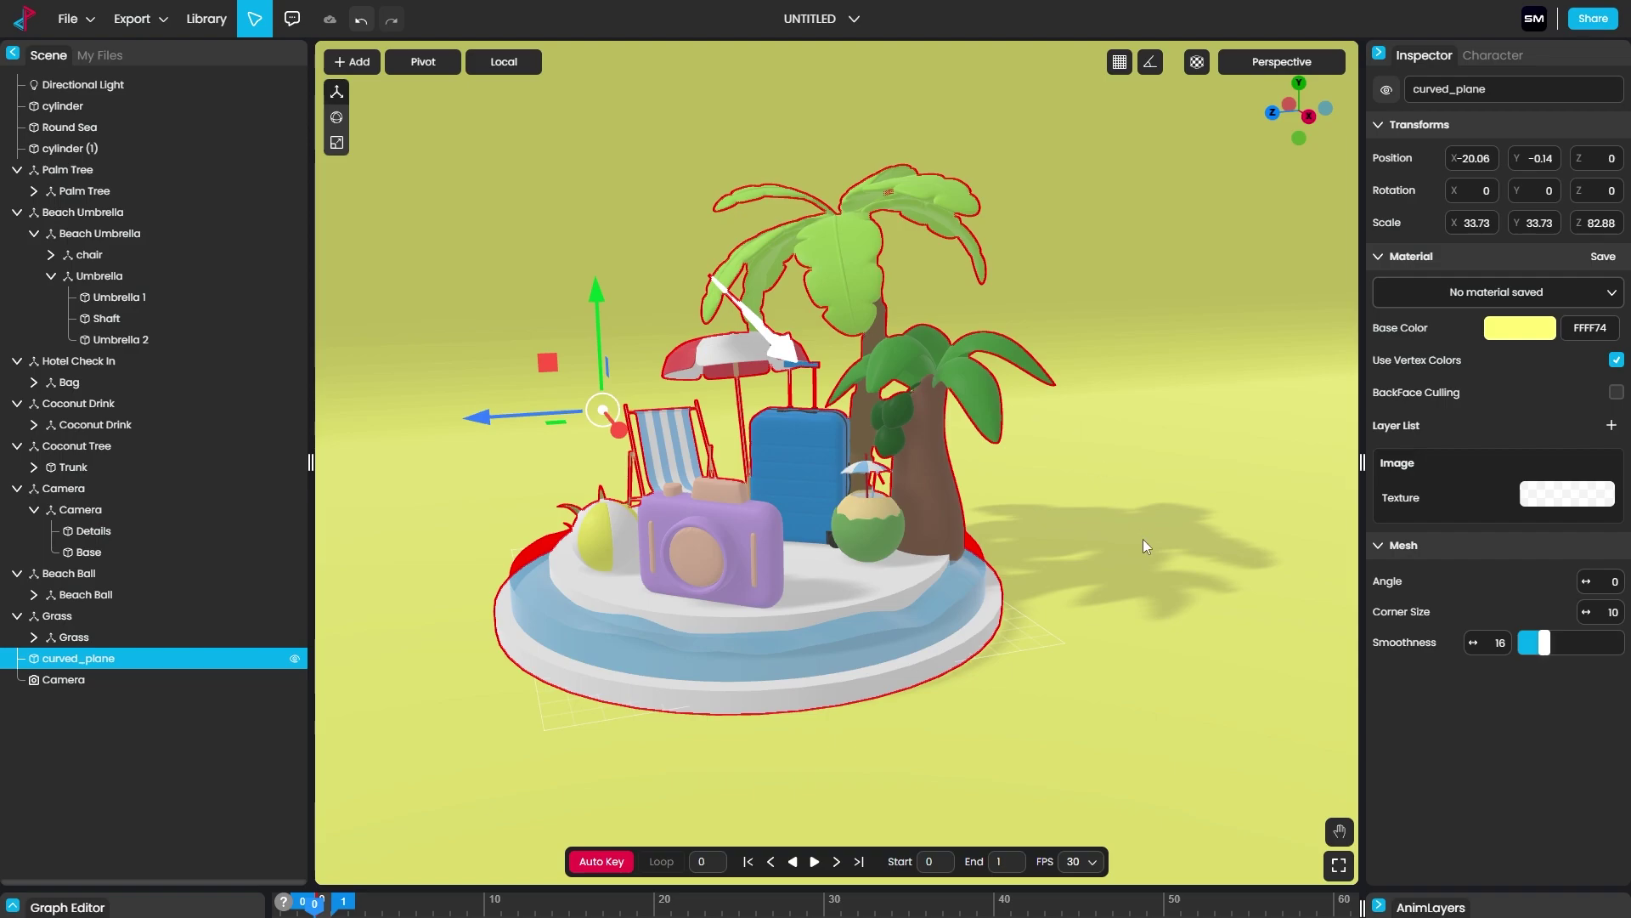
{"action": "left_click", "coordinate": [239, 757]}
{"action": "left_click_drag", "start_coordinate": [413, 189], "coordinate": [1145, 753]}
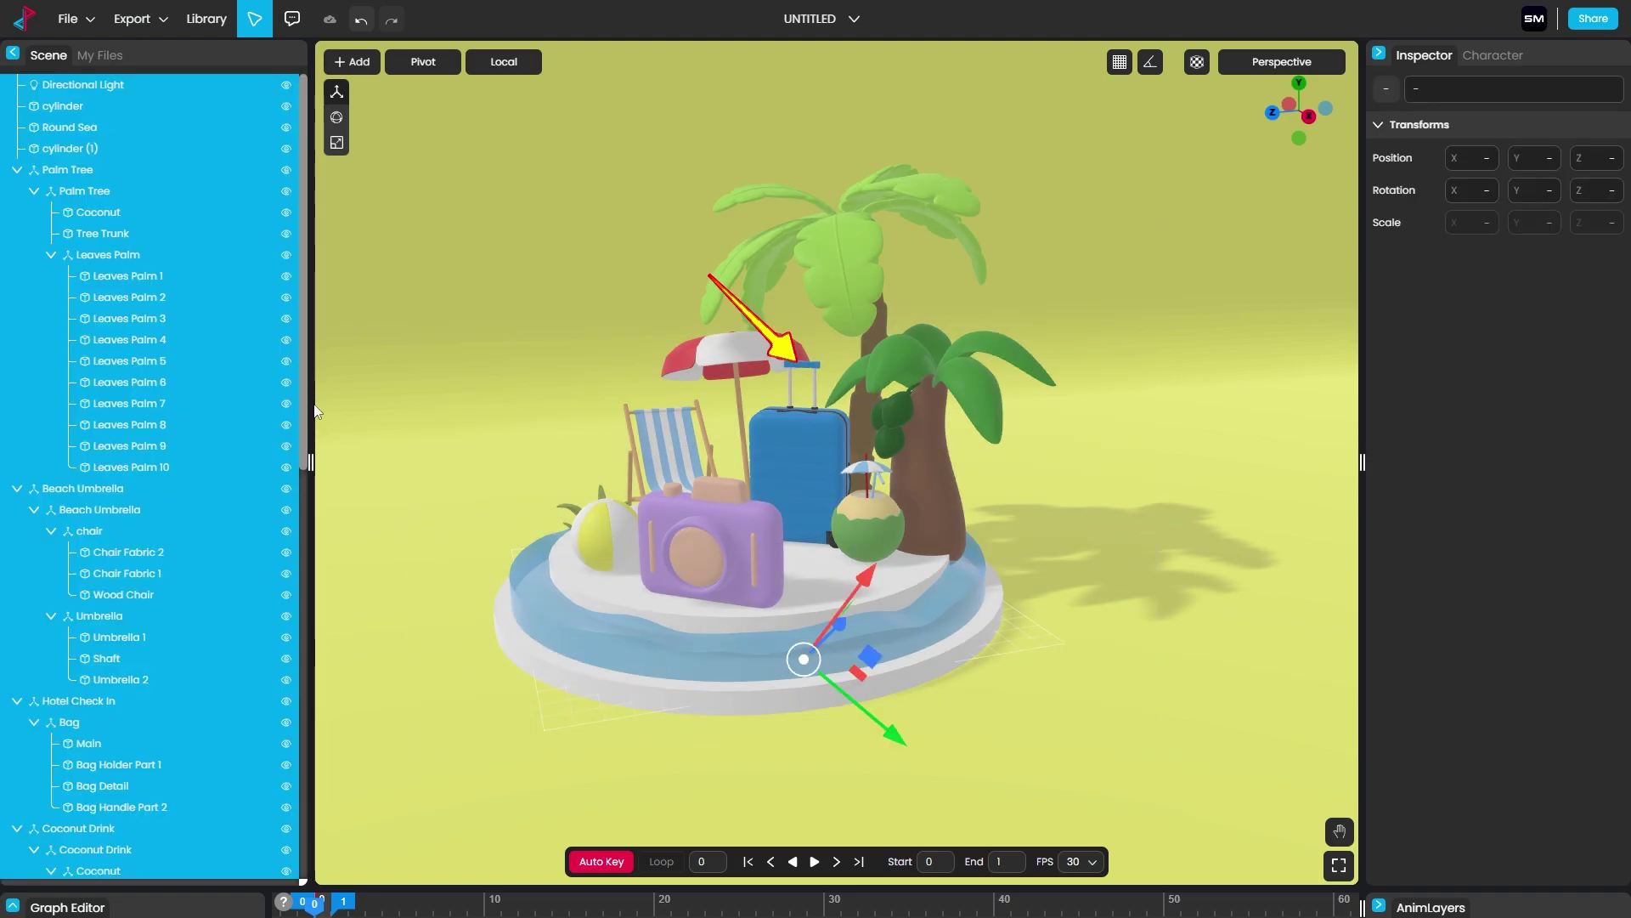
{"action": "left_click", "coordinate": [93, 88], "text": "ctrl"}
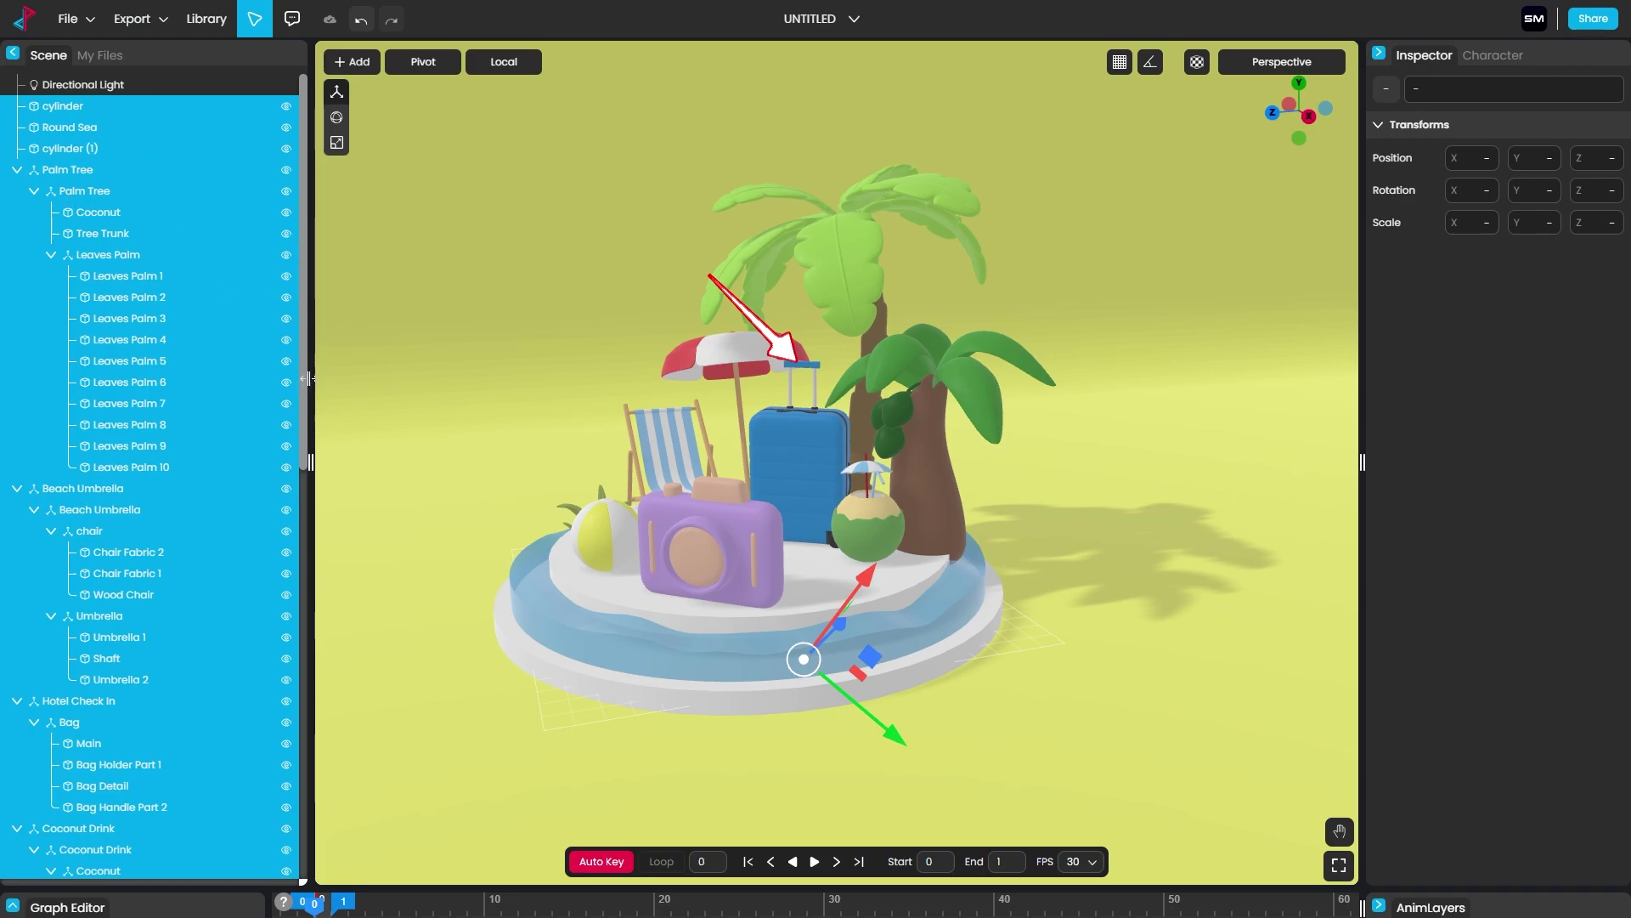
{"action": "left_click_drag", "start_coordinate": [304, 383], "coordinate": [264, 831]}
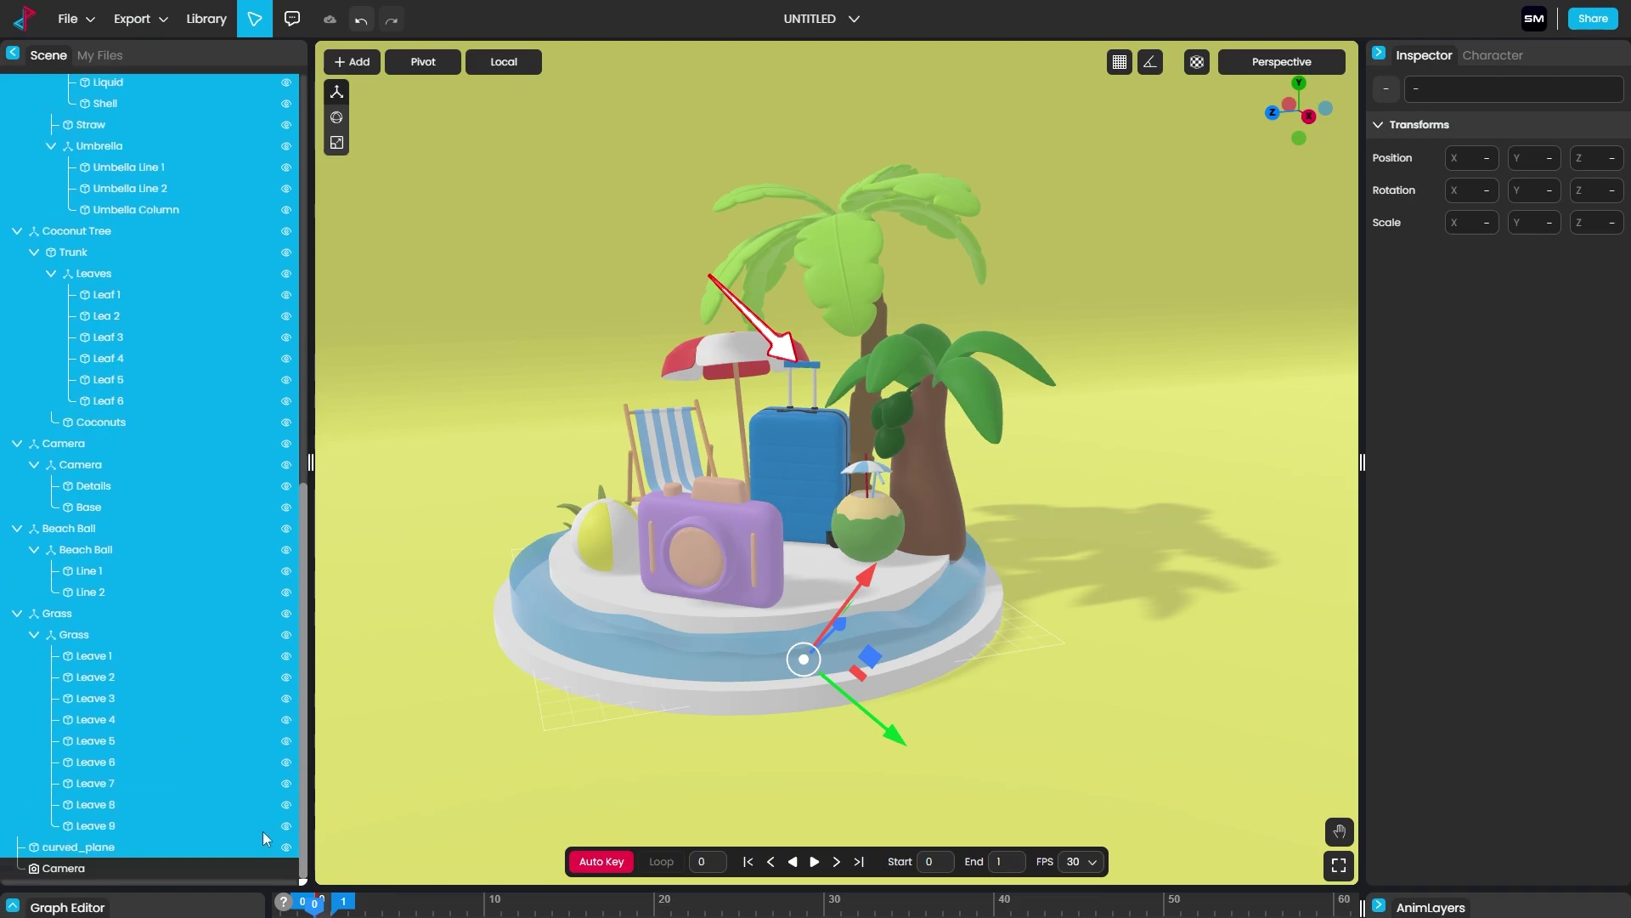
{"action": "left_click", "coordinate": [119, 853], "text": "ctrl"}
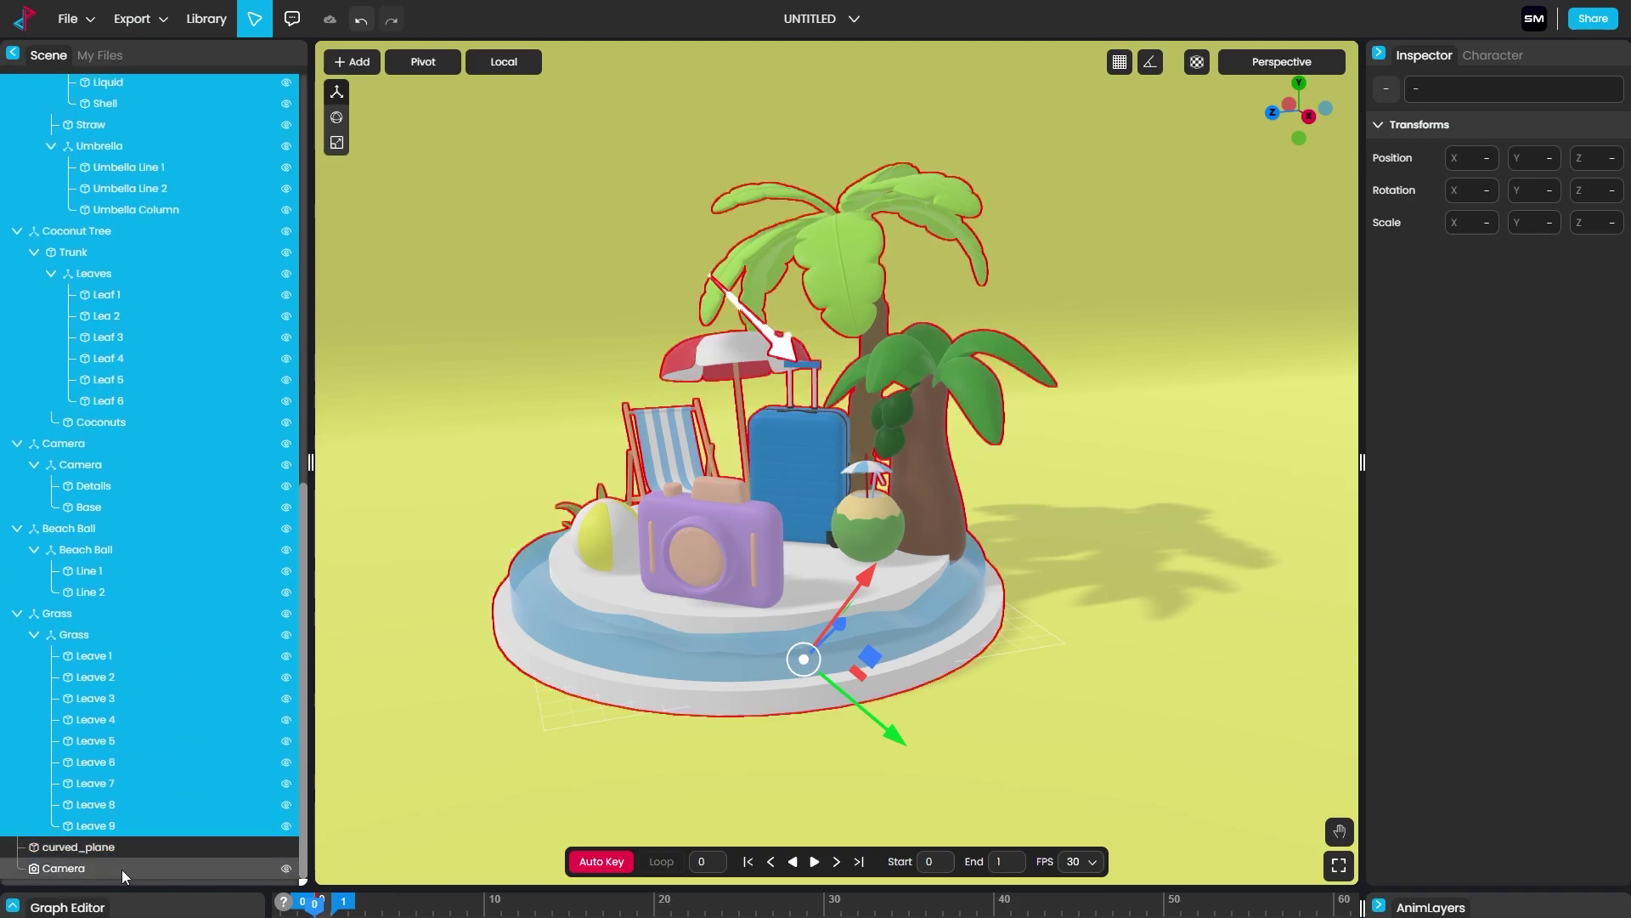
{"action": "right_click", "coordinate": [178, 306]}
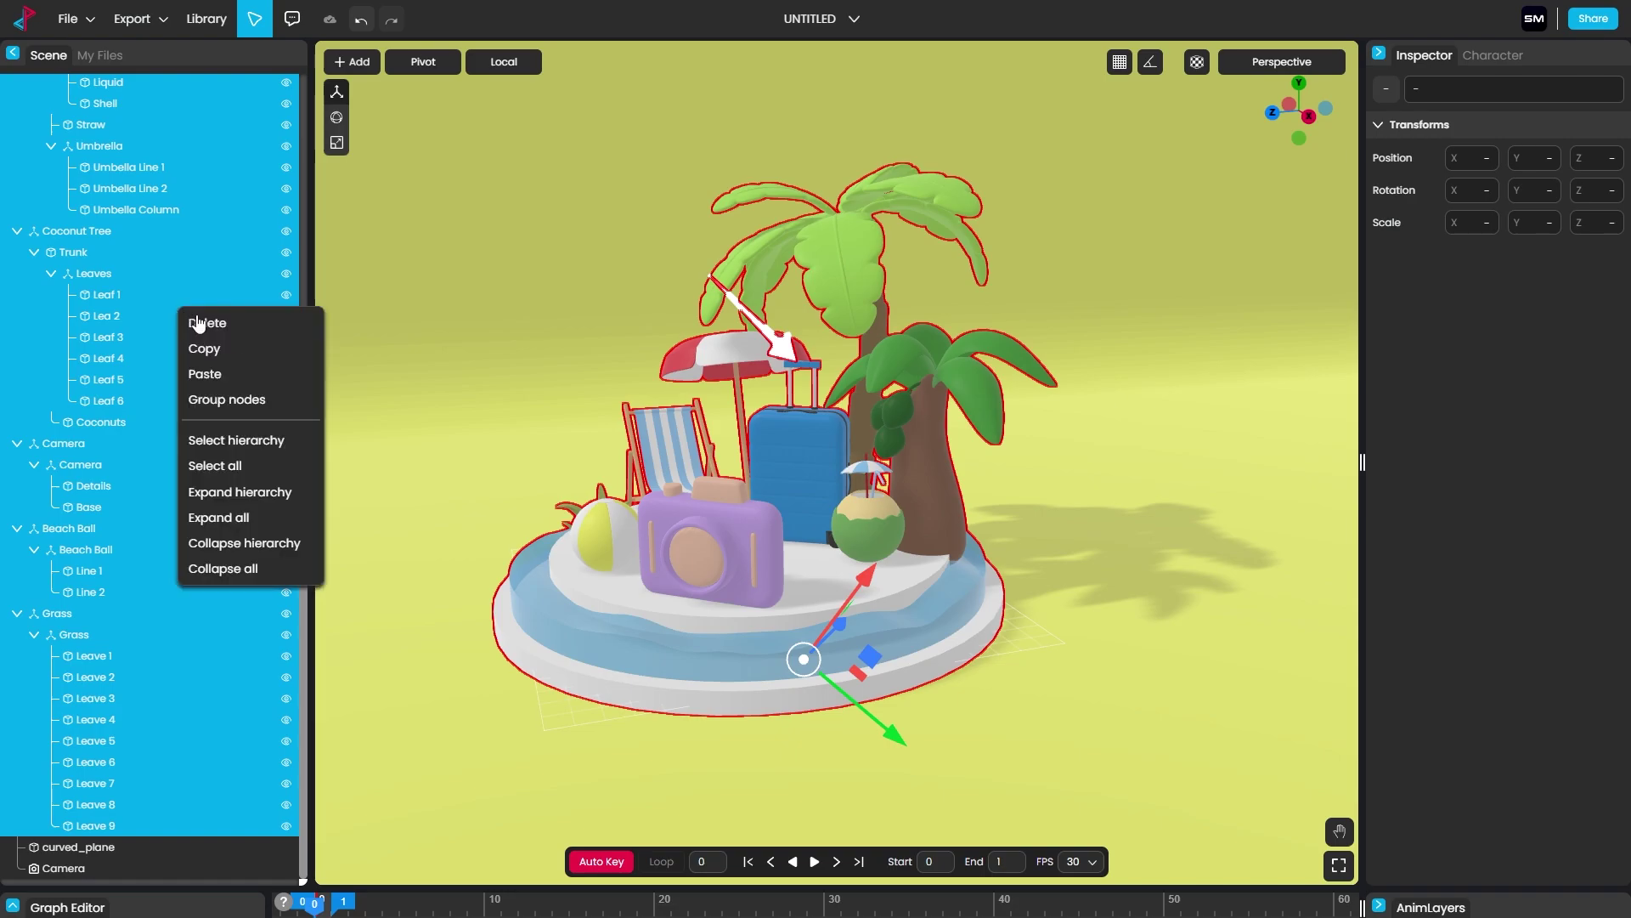
{"action": "left_click", "coordinate": [247, 412]}
{"action": "scroll", "coordinate": [245, 406], "scroll_direction": "up", "scroll_amount": 3}
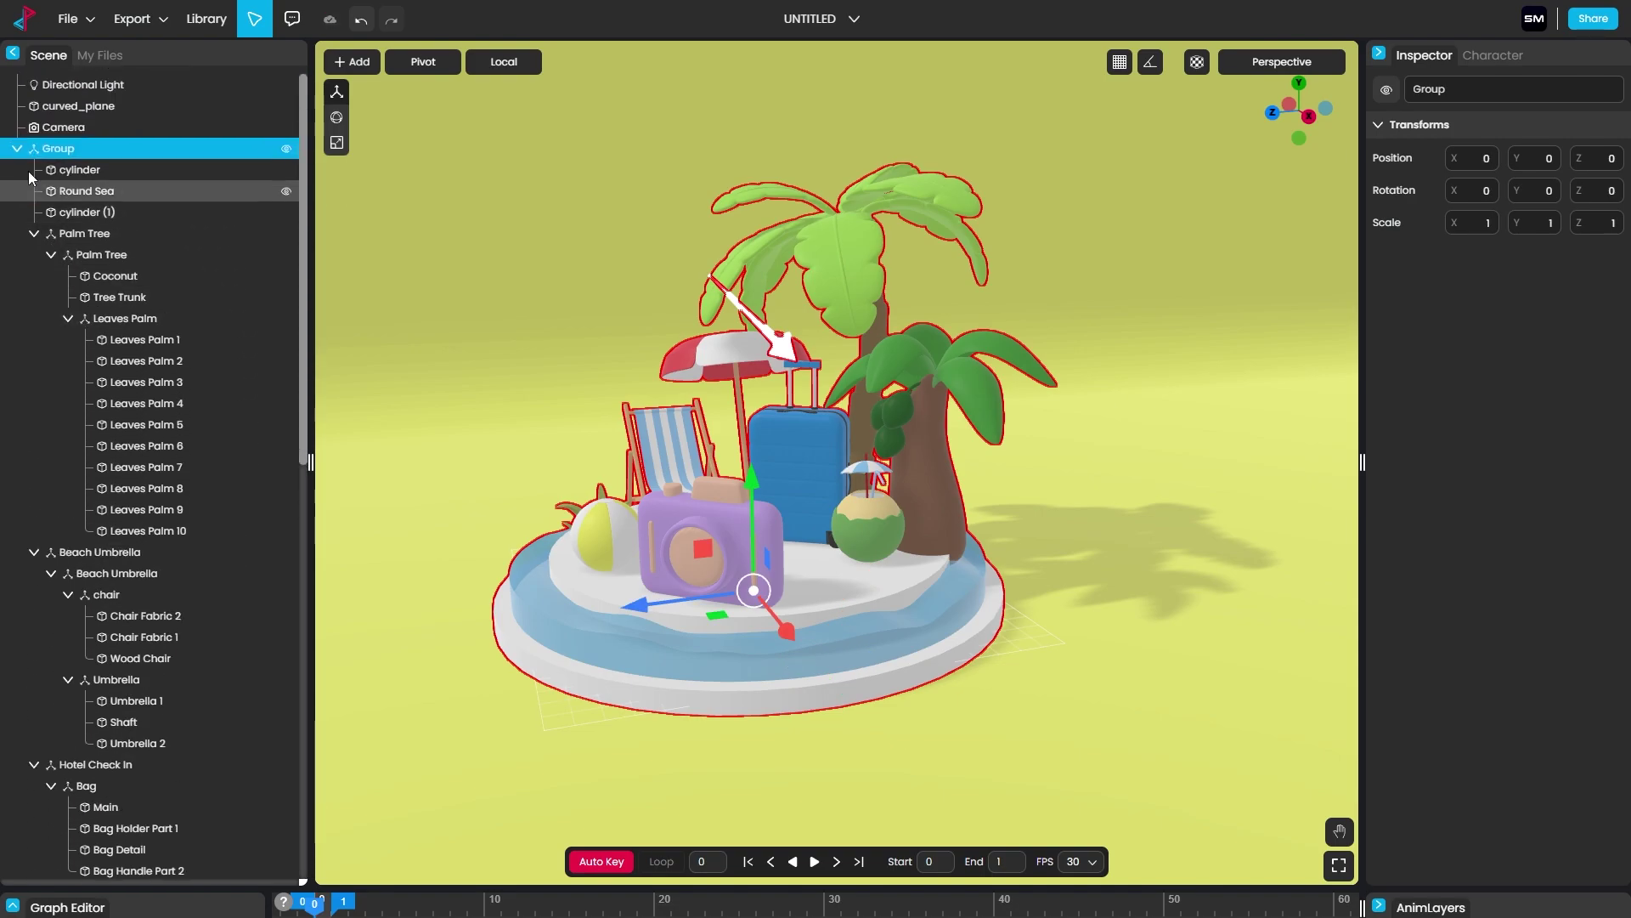
{"action": "left_click", "coordinate": [15, 149]}
{"action": "left_click", "coordinate": [117, 273]}
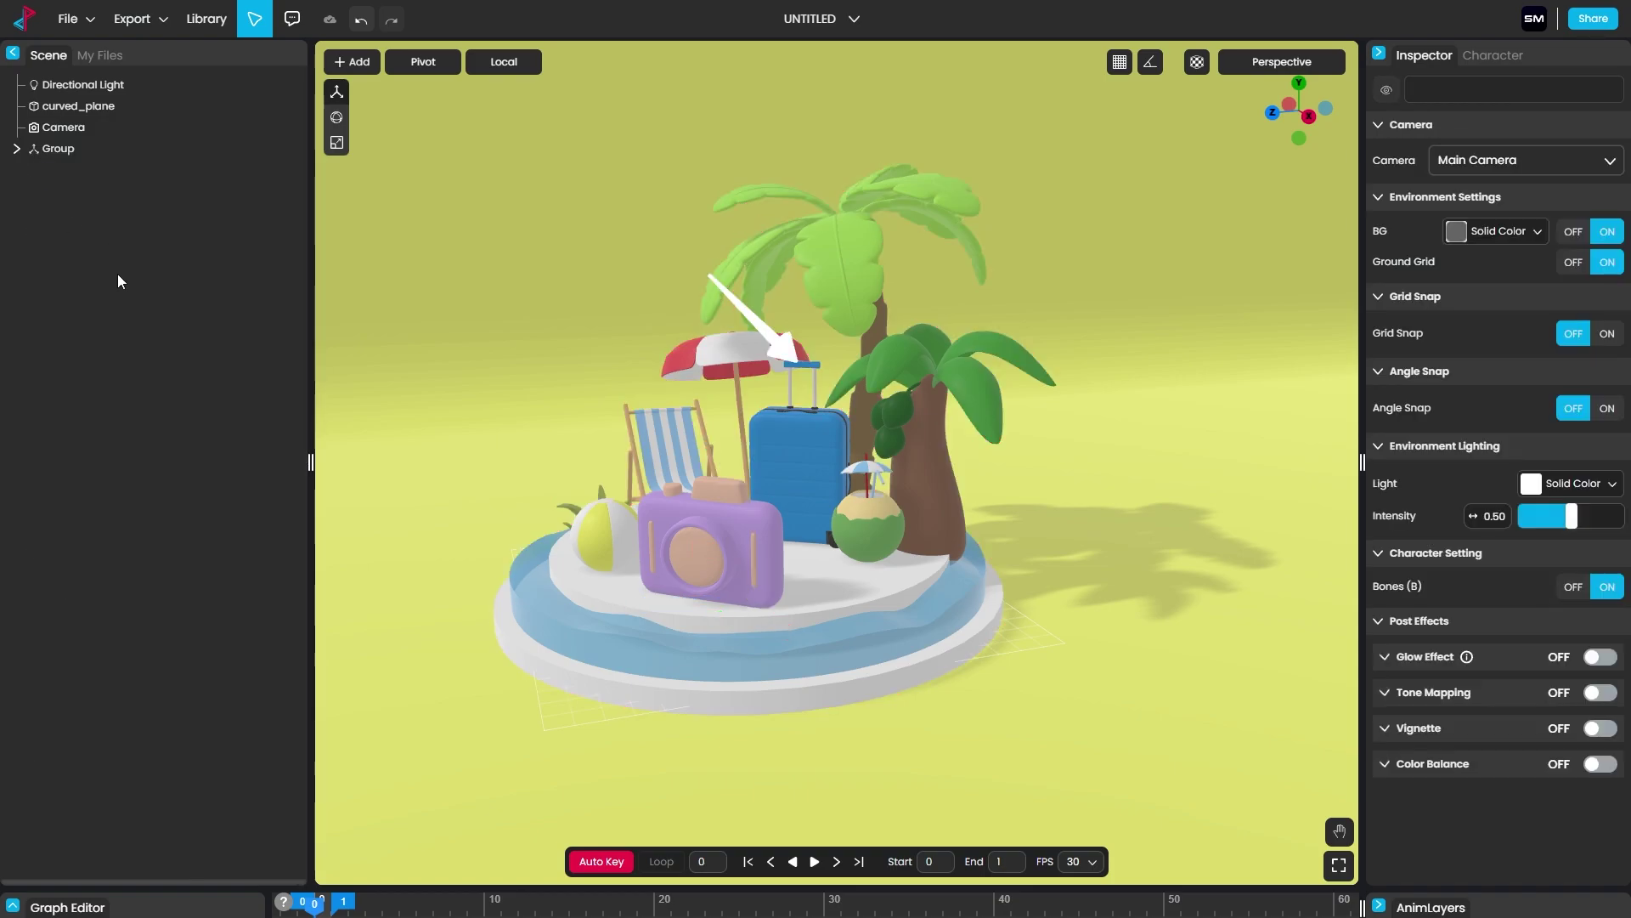
Step: Animate the Group with Auto Key, rotating it to Y 61.79 at frame 0 and turning it back around Y at frame 60
{"action": "left_click", "coordinate": [75, 150]}
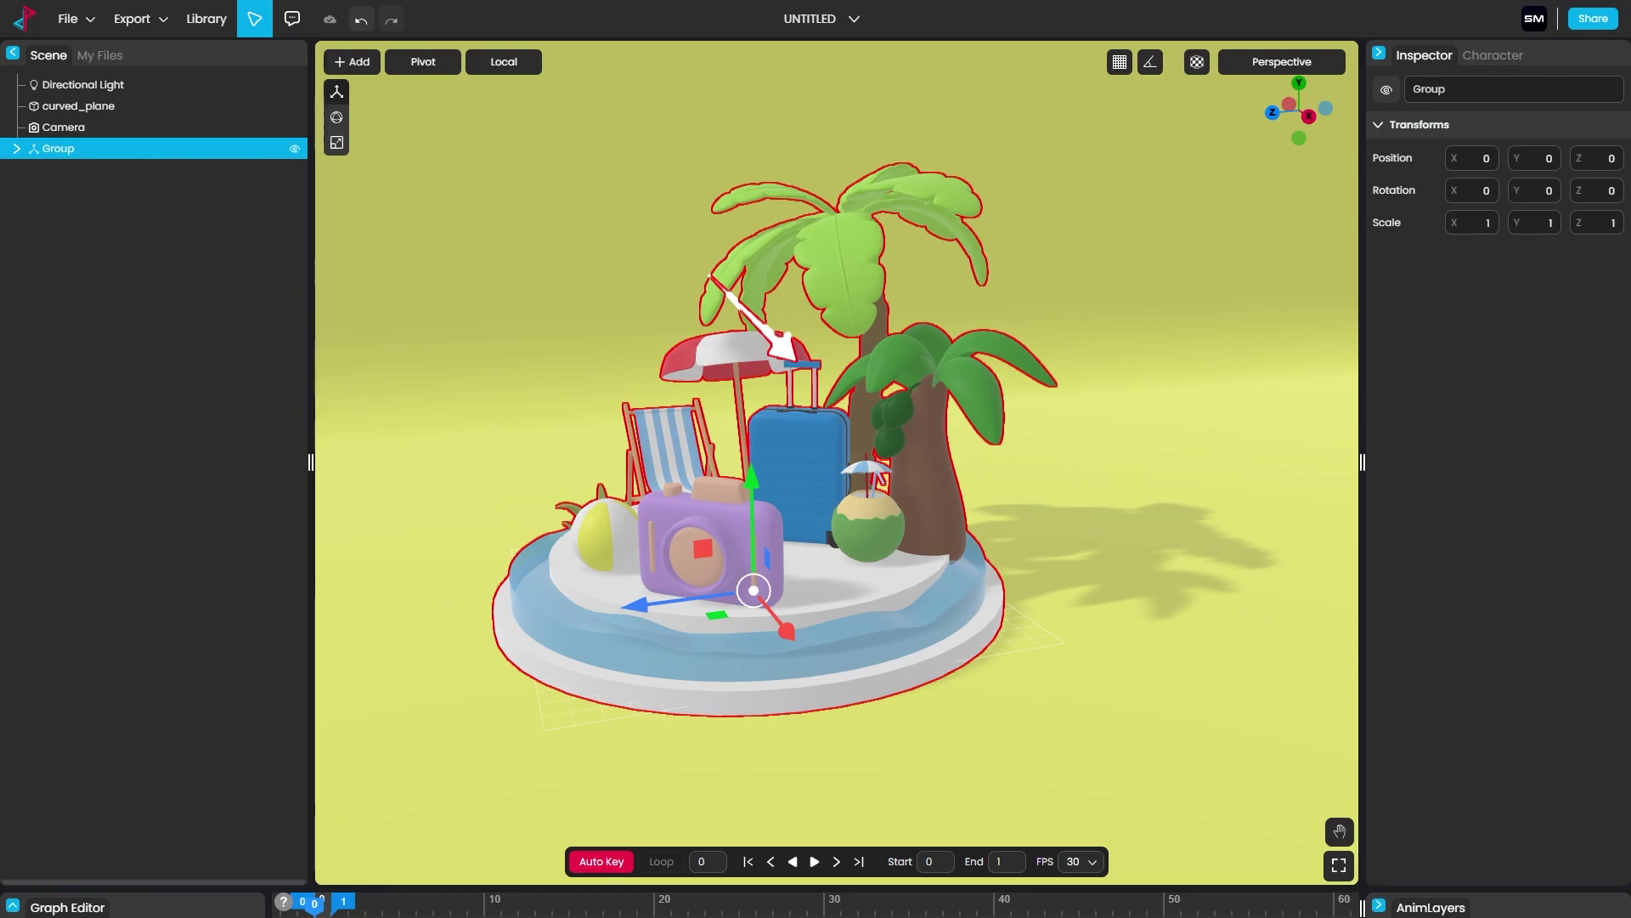
{"action": "left_click", "coordinate": [75, 907]}
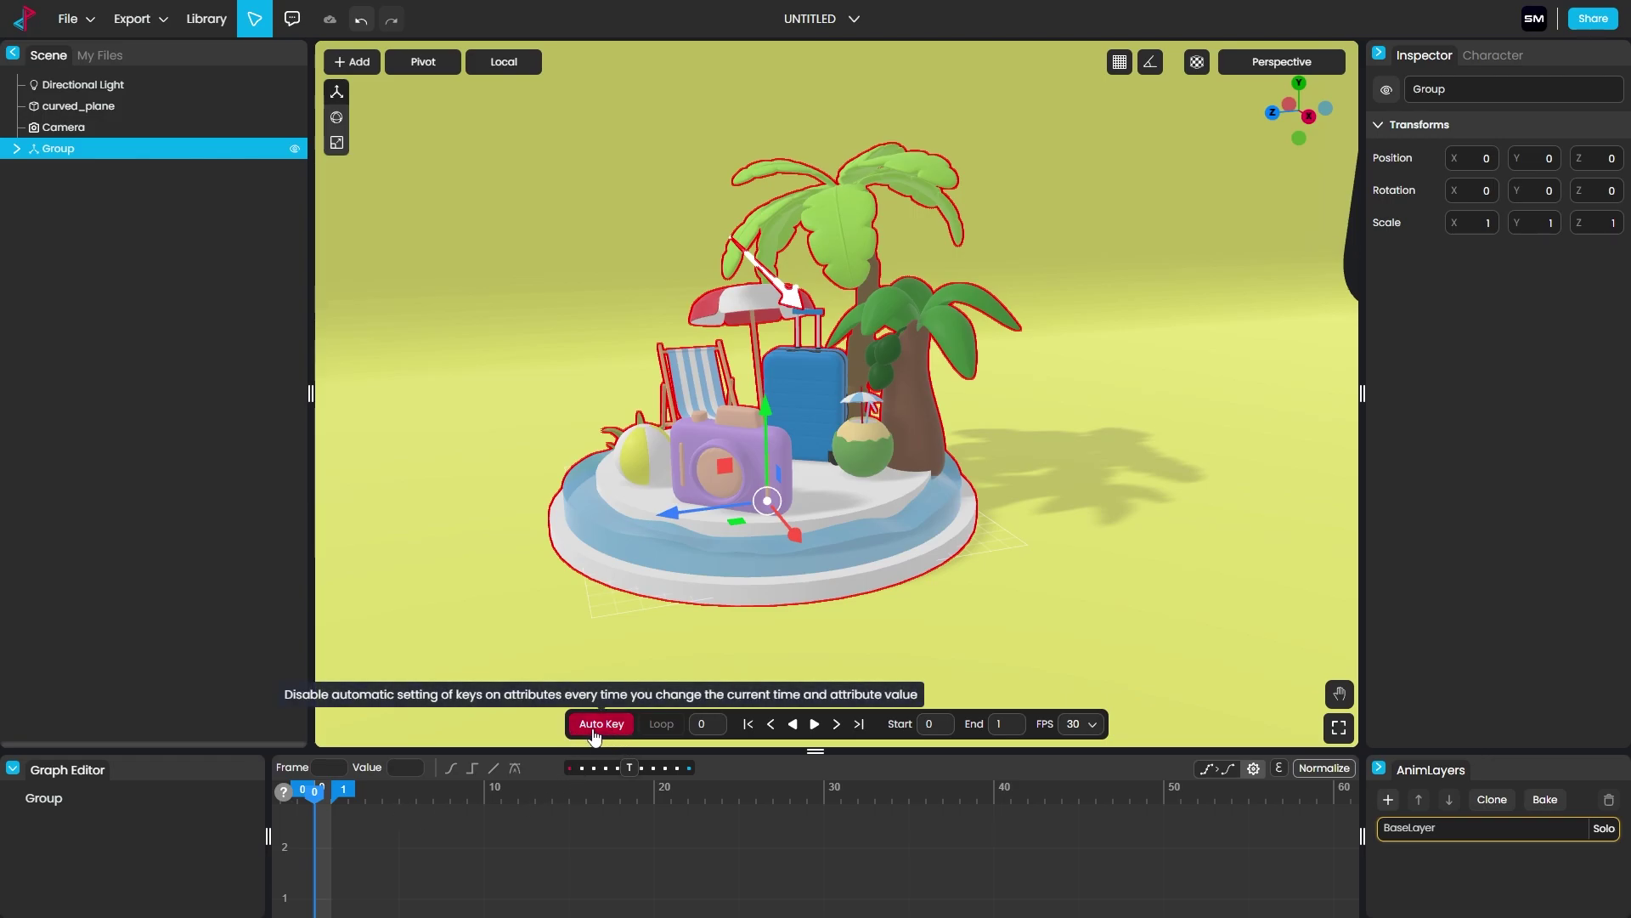
{"action": "key", "text": "r"}
{"action": "key", "text": "e"}
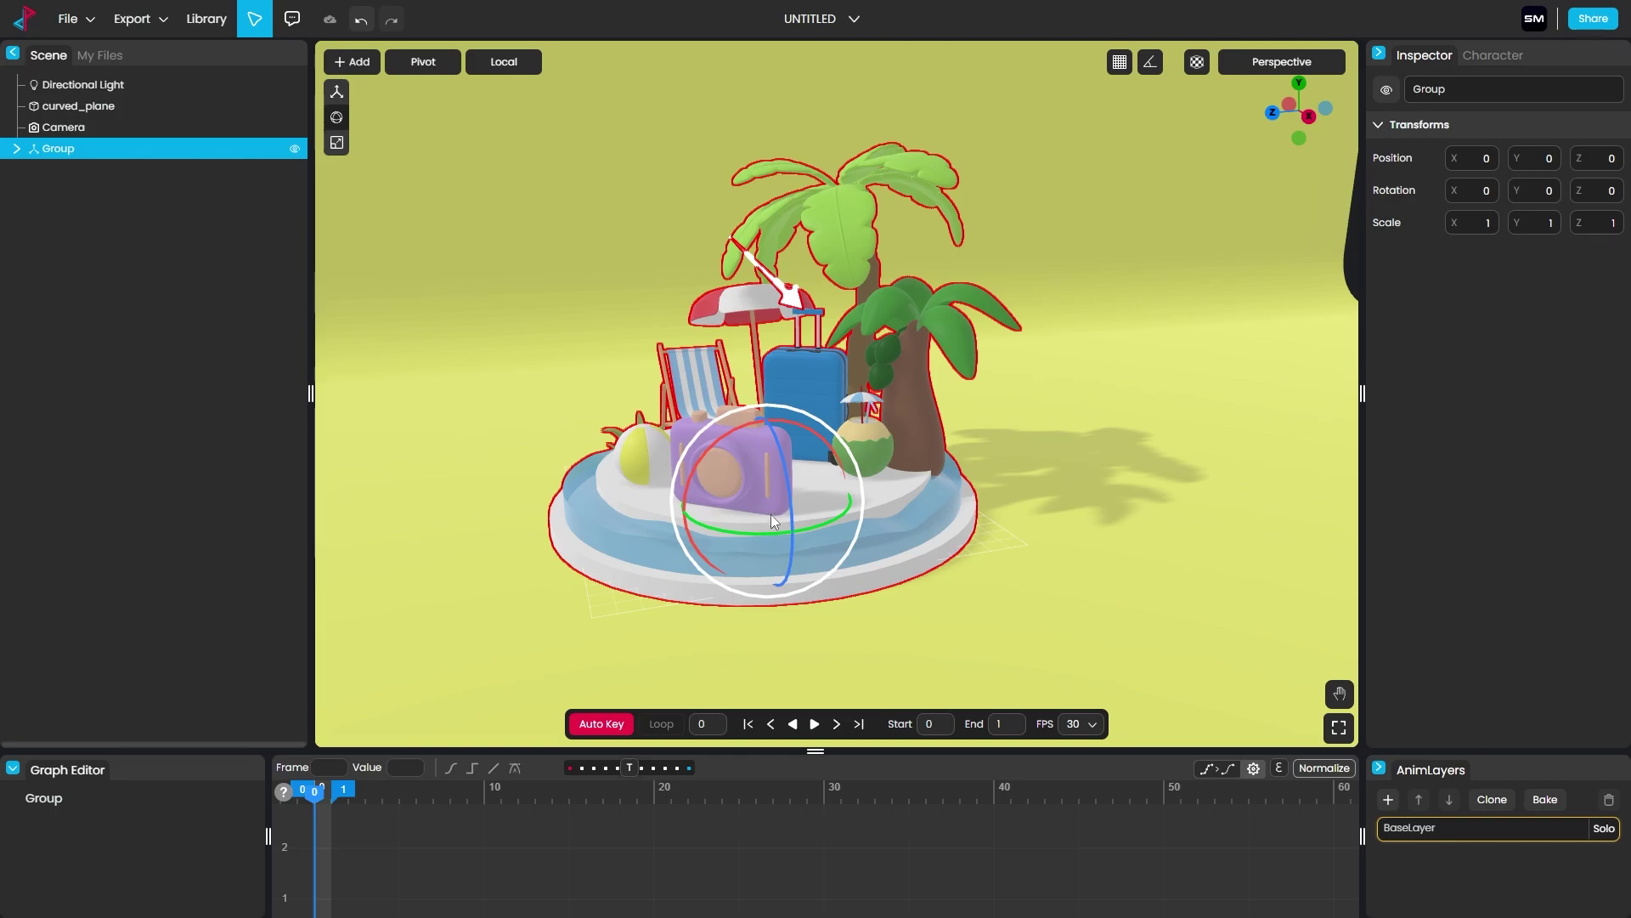
{"action": "left_click_drag", "start_coordinate": [755, 536], "coordinate": [854, 522]}
{"action": "left_click_drag", "start_coordinate": [323, 802], "coordinate": [1361, 826]}
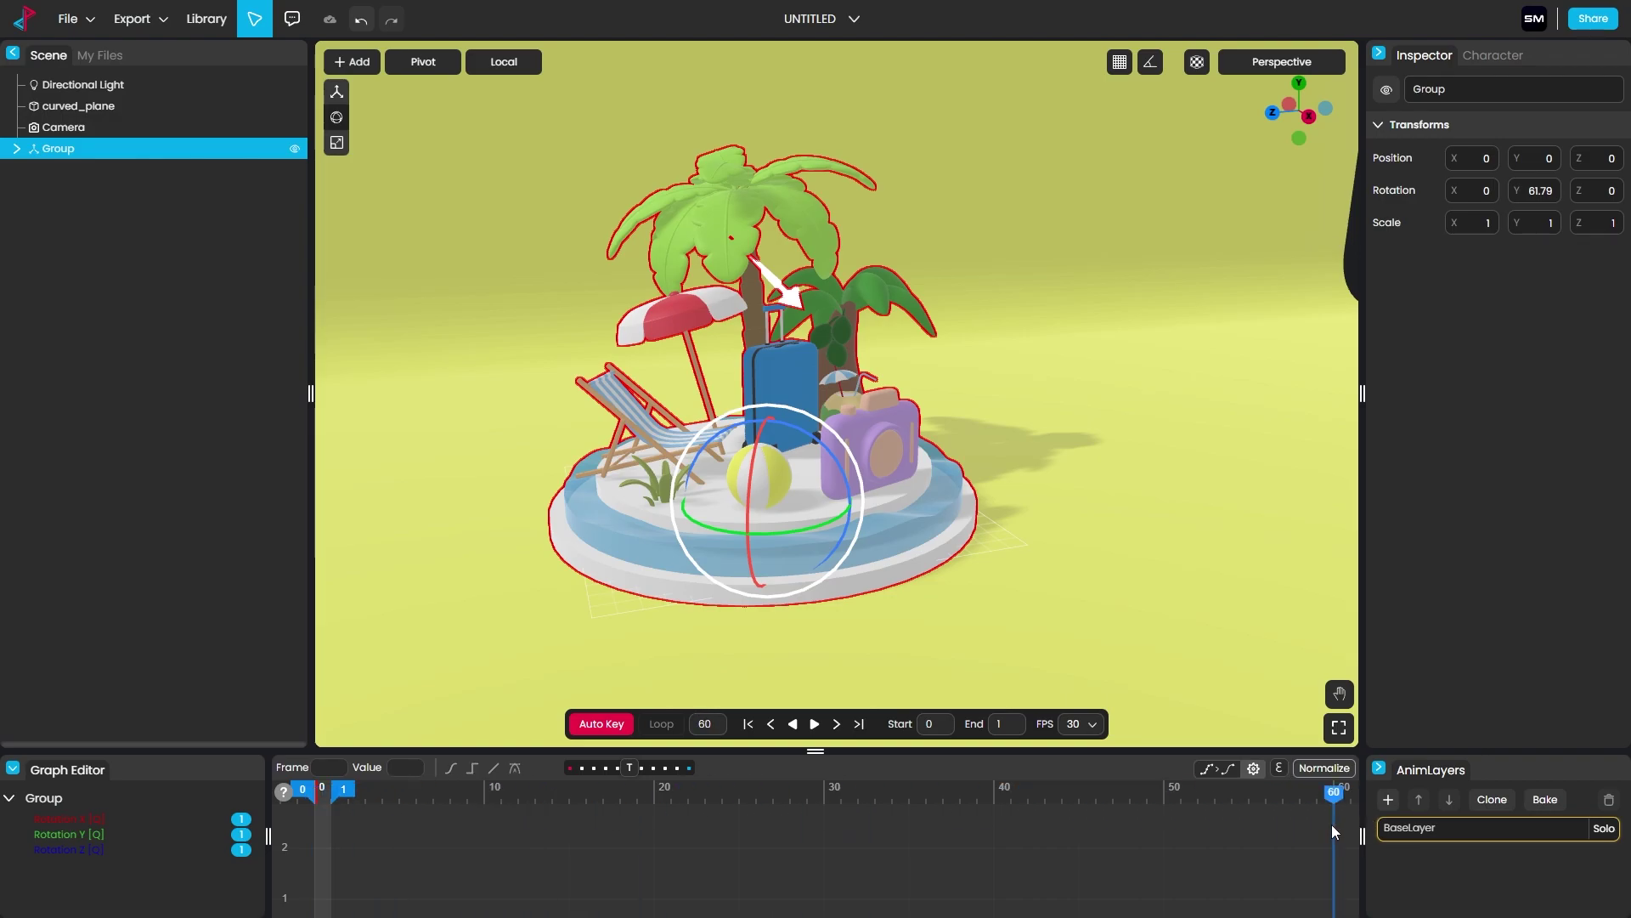
{"action": "left_click_drag", "start_coordinate": [804, 527], "coordinate": [715, 544]}
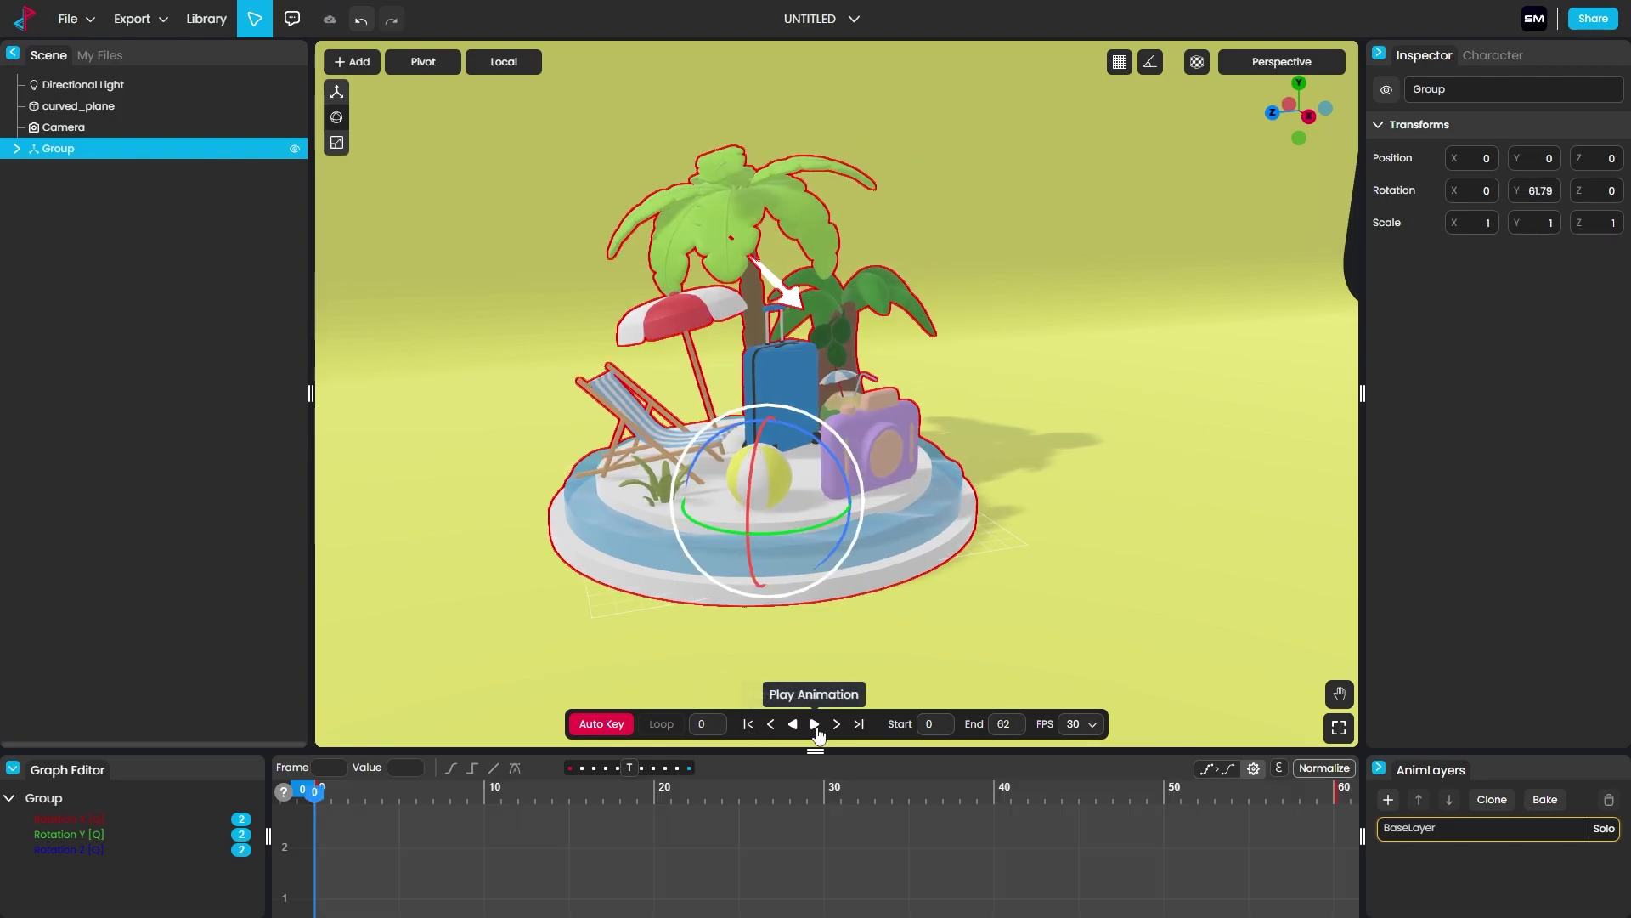
Step: Play the Group's rotation animation from the first frame and pause it
{"action": "left_click", "coordinate": [814, 723]}
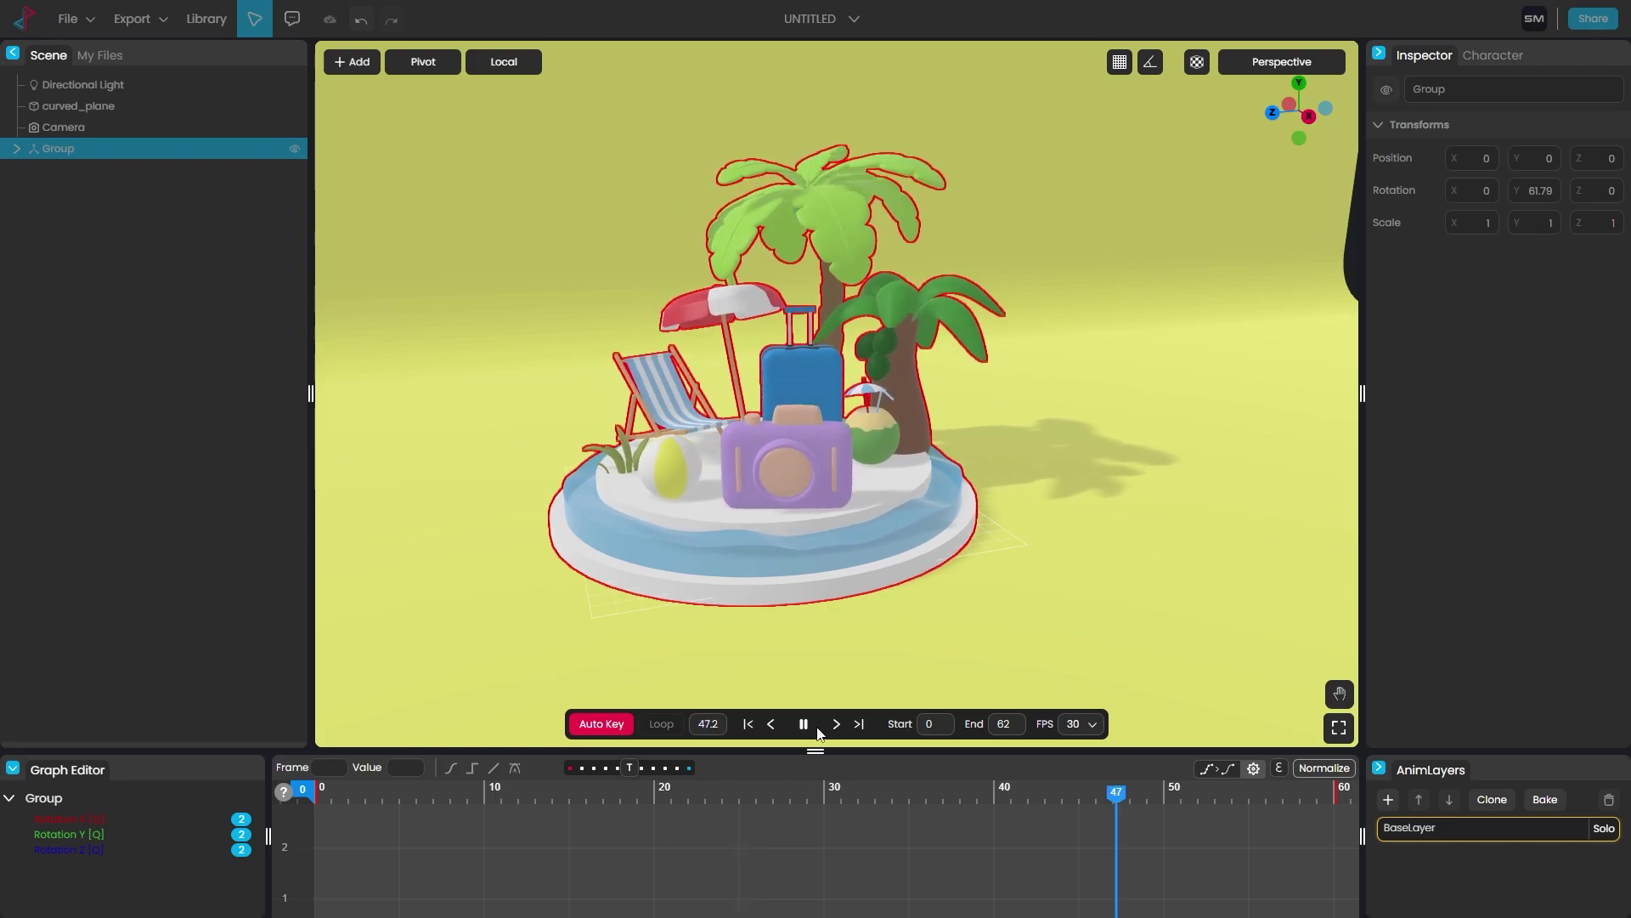
{"action": "left_click", "coordinate": [748, 723]}
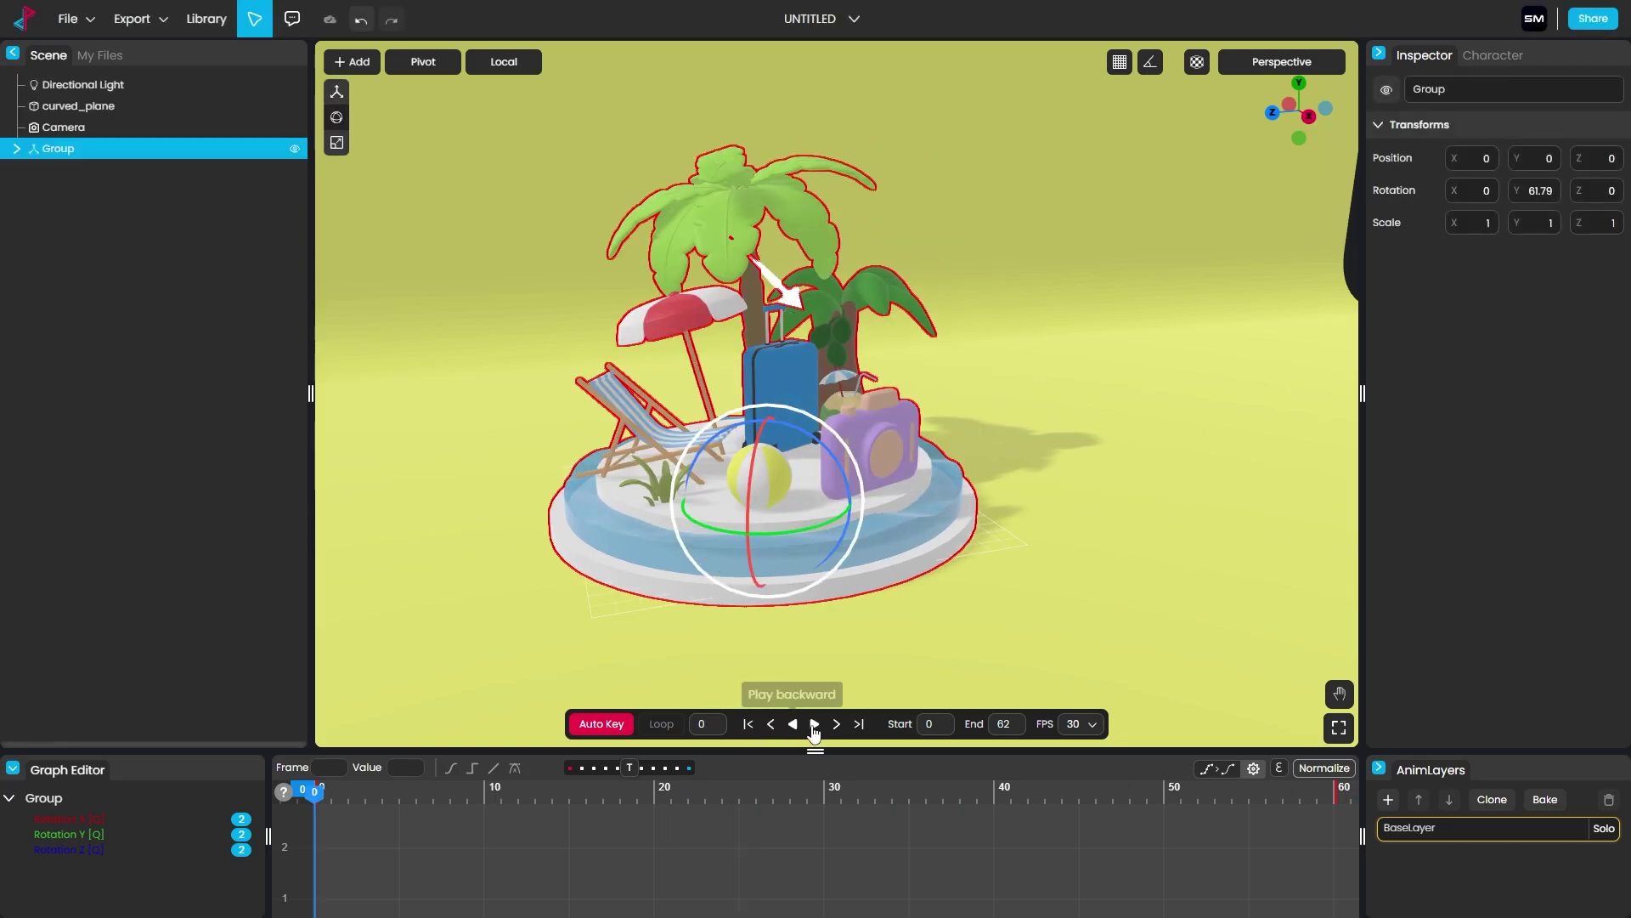
{"action": "left_click", "coordinate": [814, 723]}
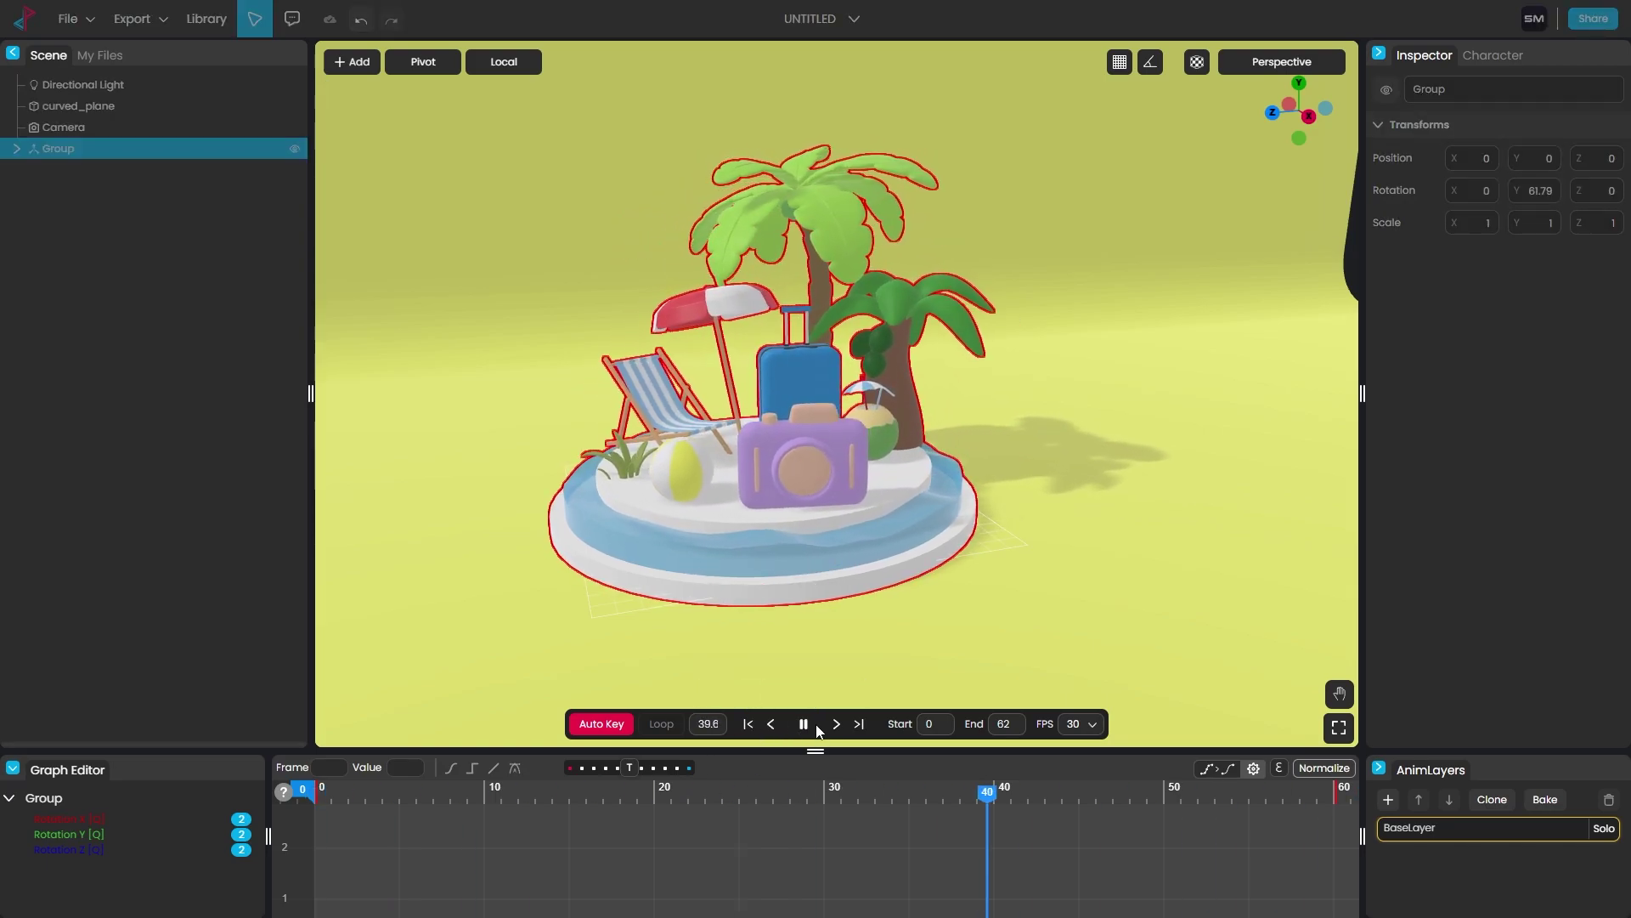
{"action": "left_click", "coordinate": [814, 723]}
Step: Keep the frame rate at 30 FPS and set the animation's end frame to 150
{"action": "left_click", "coordinate": [1093, 724]}
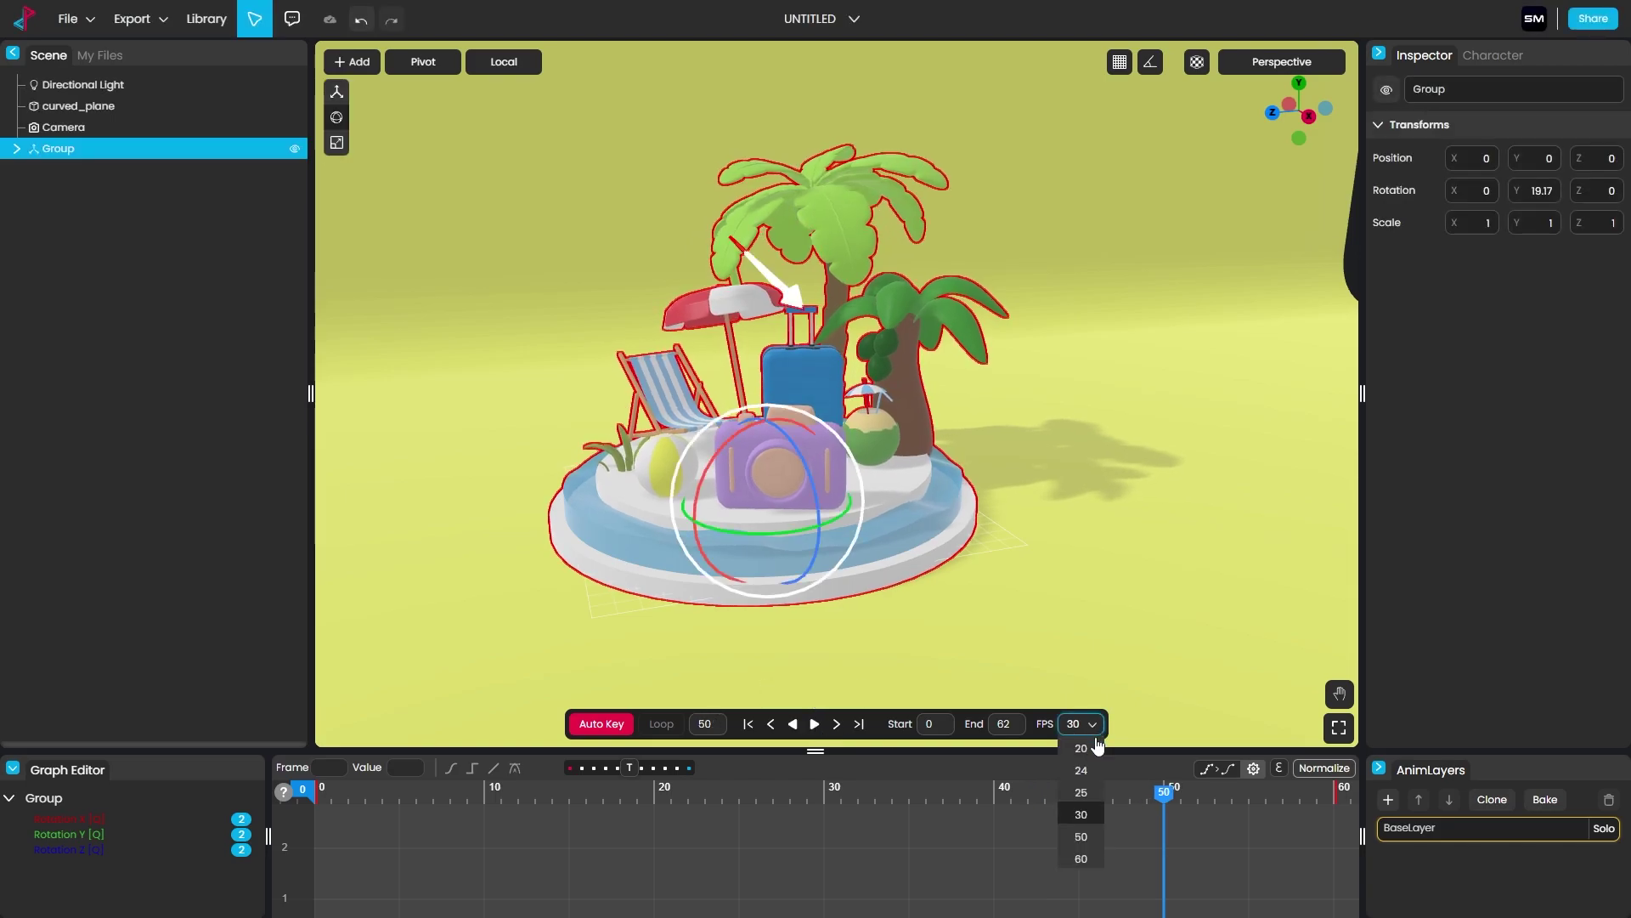
{"action": "left_click", "coordinate": [1082, 816]}
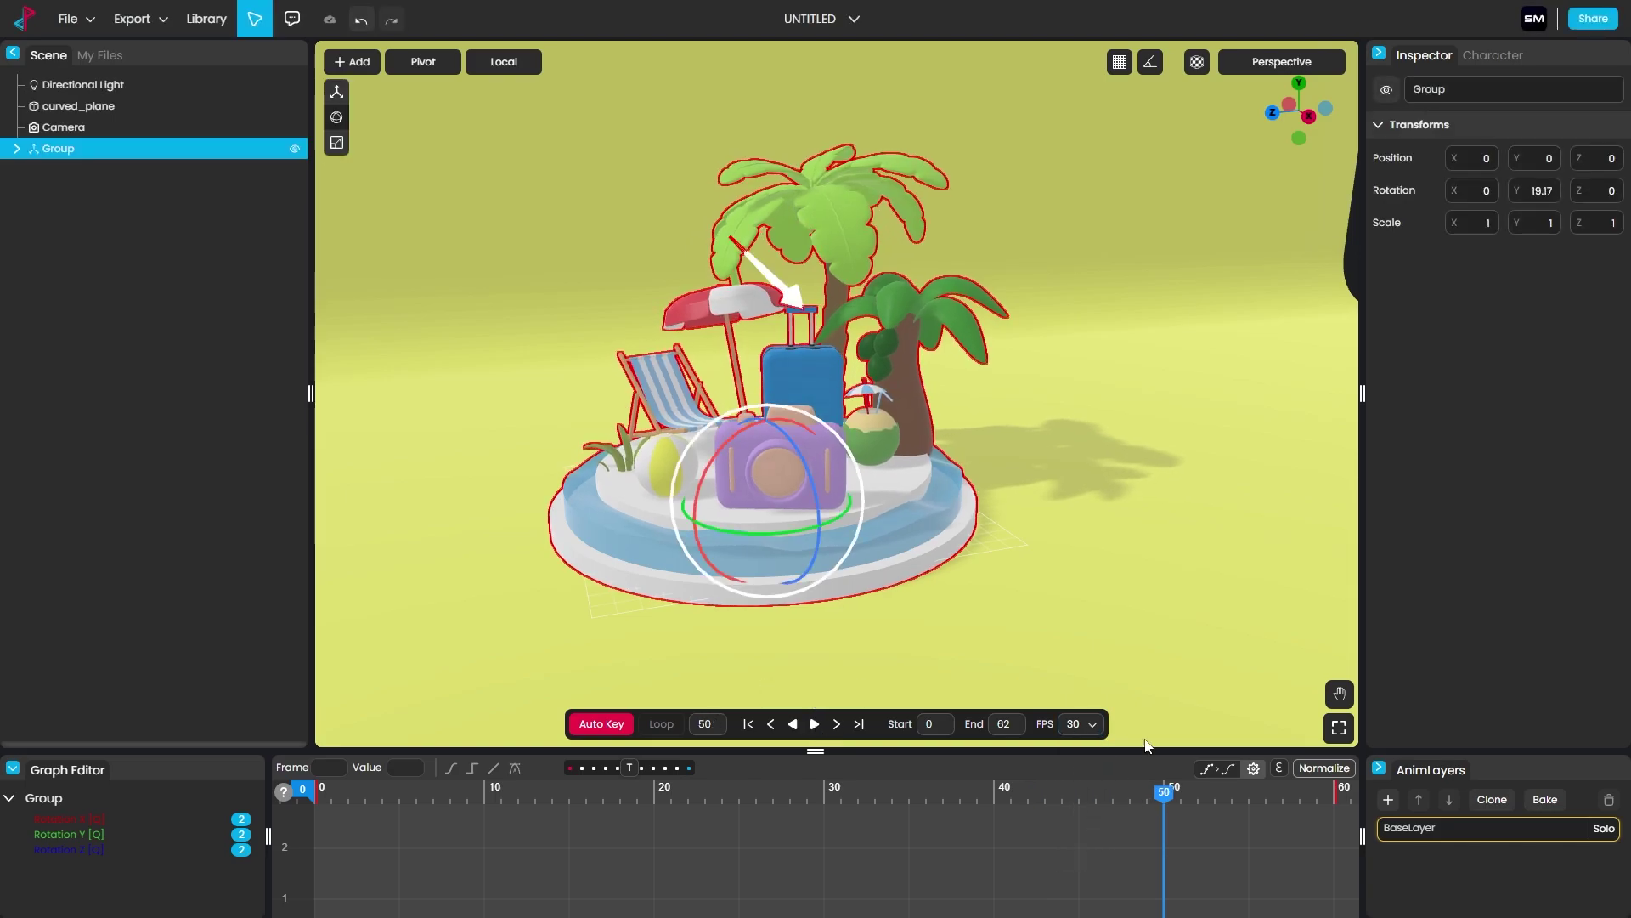
{"action": "left_click", "coordinate": [1011, 725]}
{"action": "type", "text": "120"}
{"action": "key", "text": "Return"}
{"action": "left_click", "coordinate": [1017, 724]}
{"action": "type", "text": "150"}
{"action": "key", "text": "Return"}
Step: Replay the animation from the start of the timeline with the extended frame range
{"action": "left_click_drag", "start_coordinate": [1162, 792], "coordinate": [242, 783]}
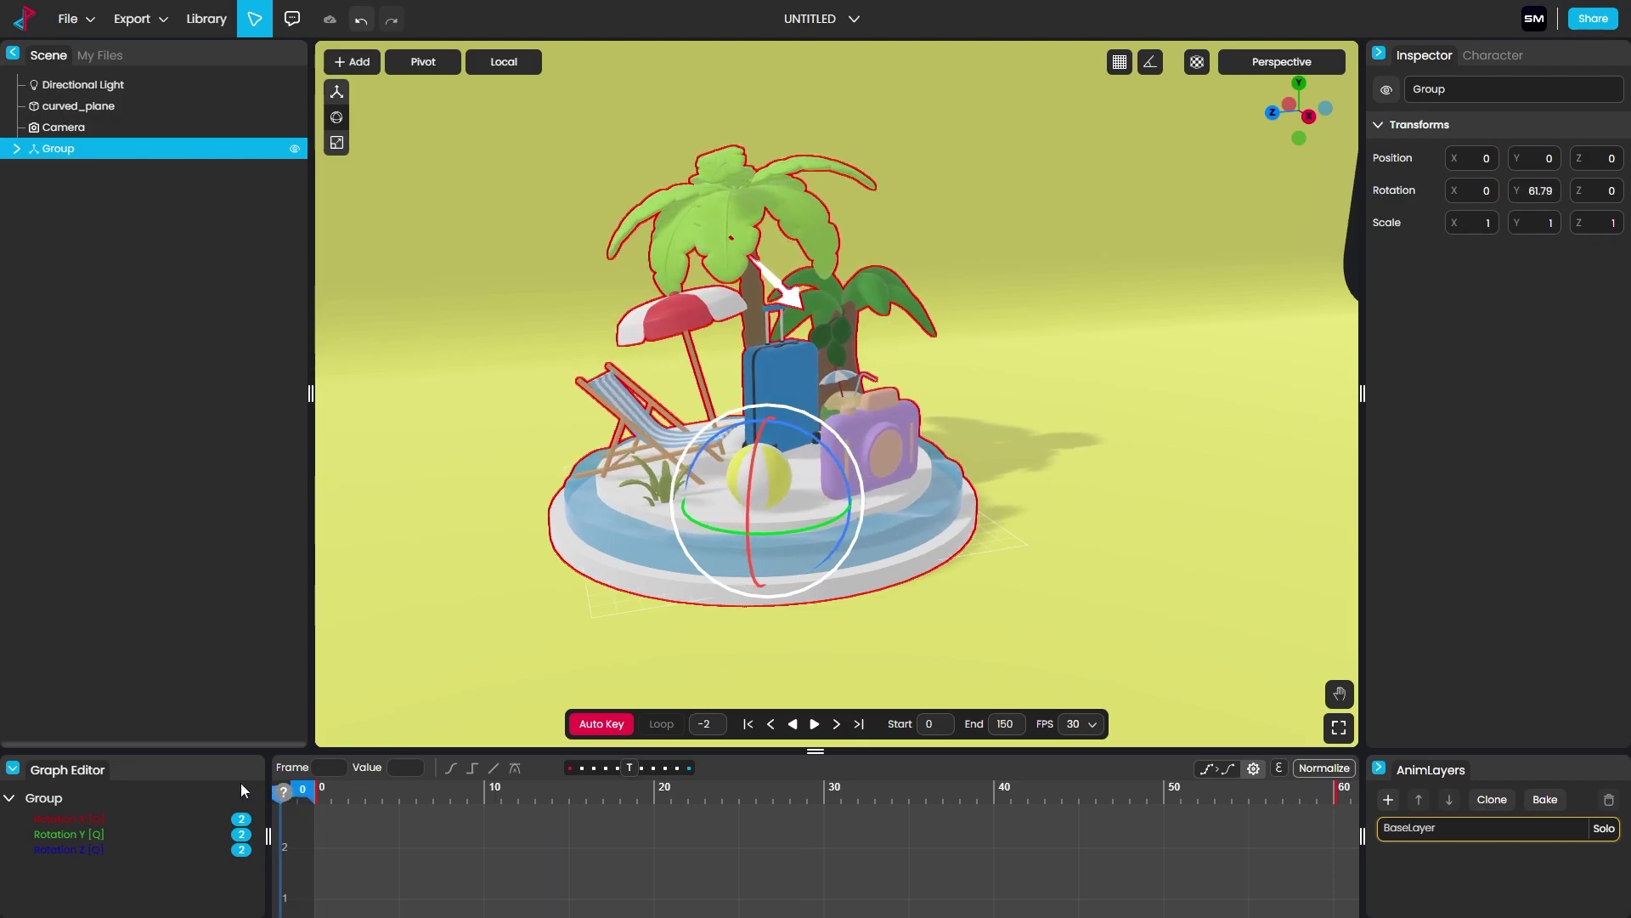
{"action": "key", "text": "space"}
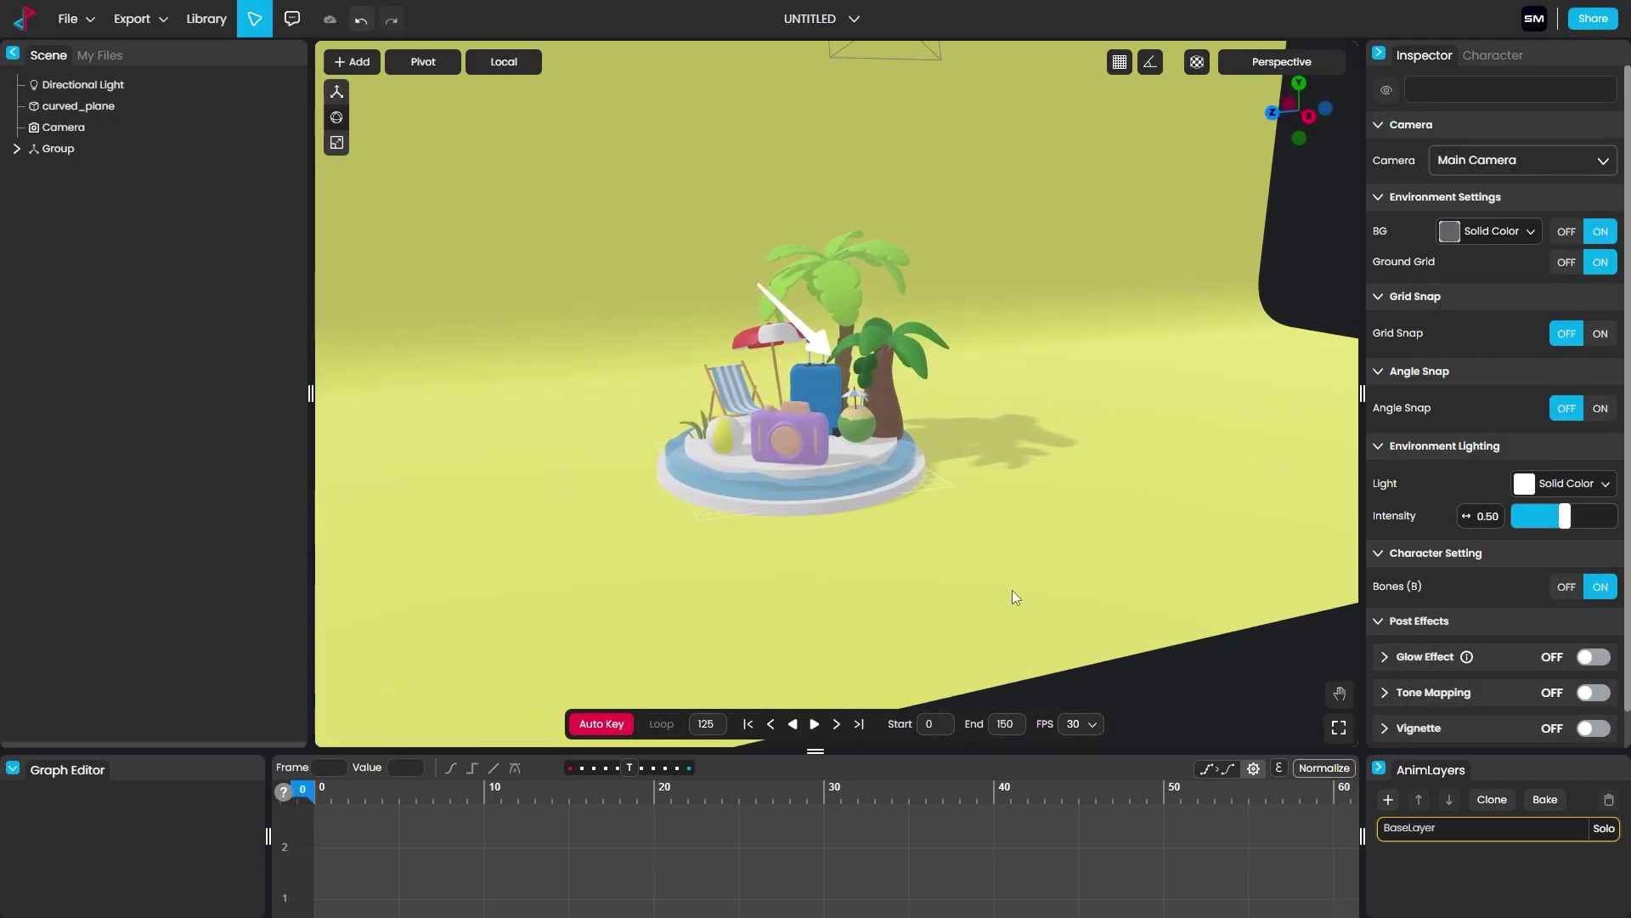
{"action": "left_click_drag", "start_coordinate": [1012, 590], "coordinate": [955, 563]}
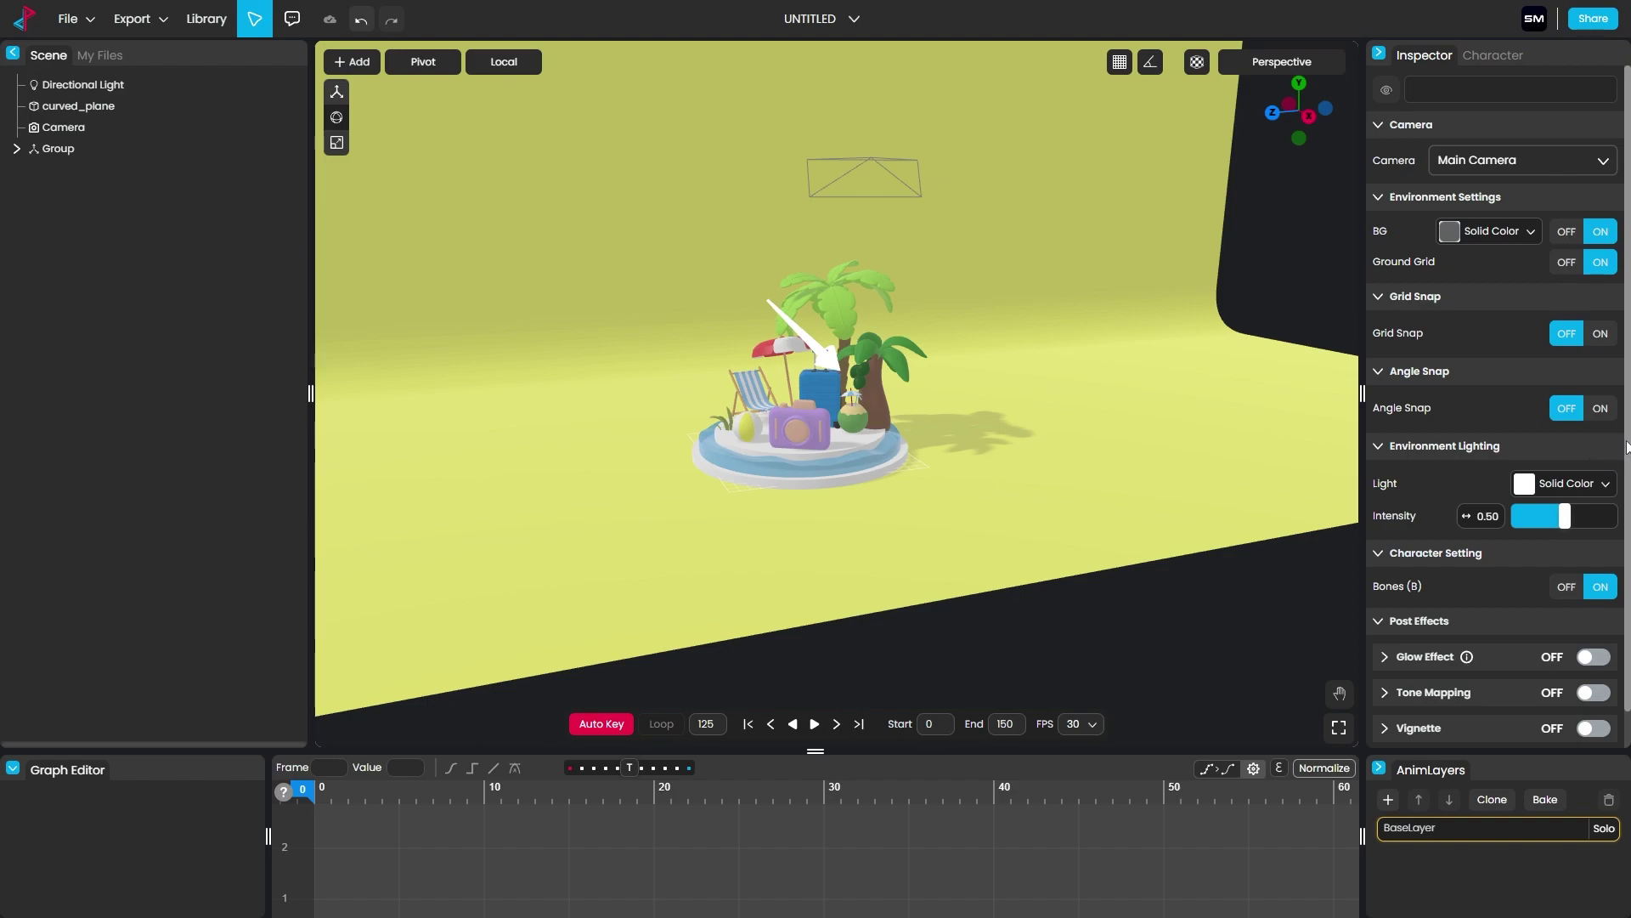
{"action": "left_click_drag", "start_coordinate": [1630, 449], "coordinate": [1627, 520]}
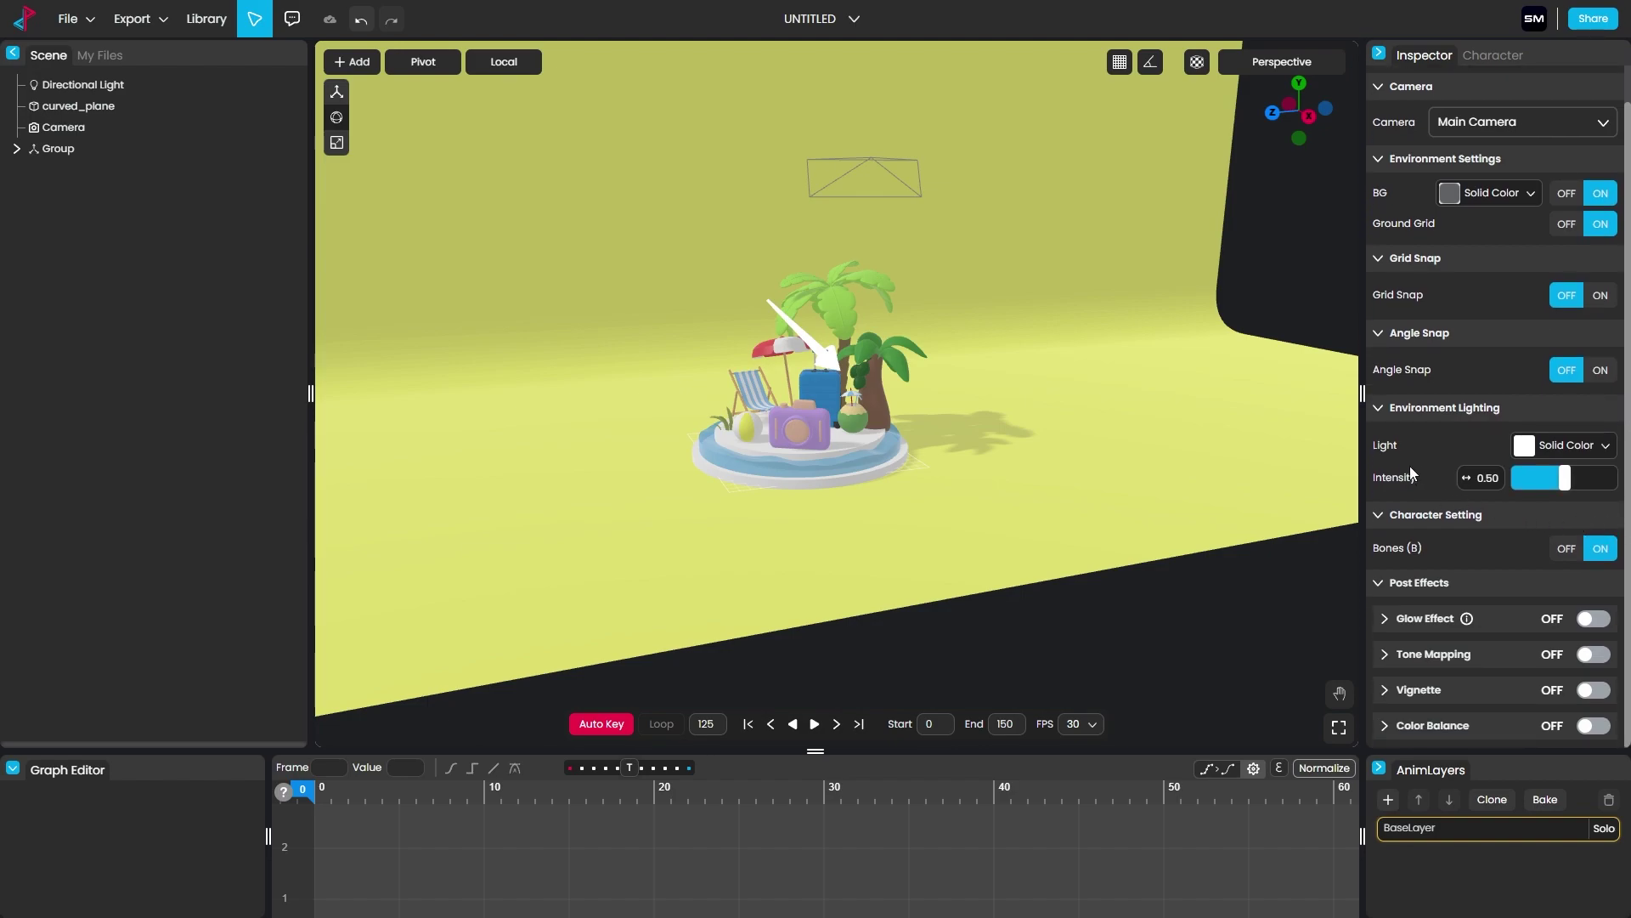
{"action": "left_click", "coordinate": [1586, 459]}
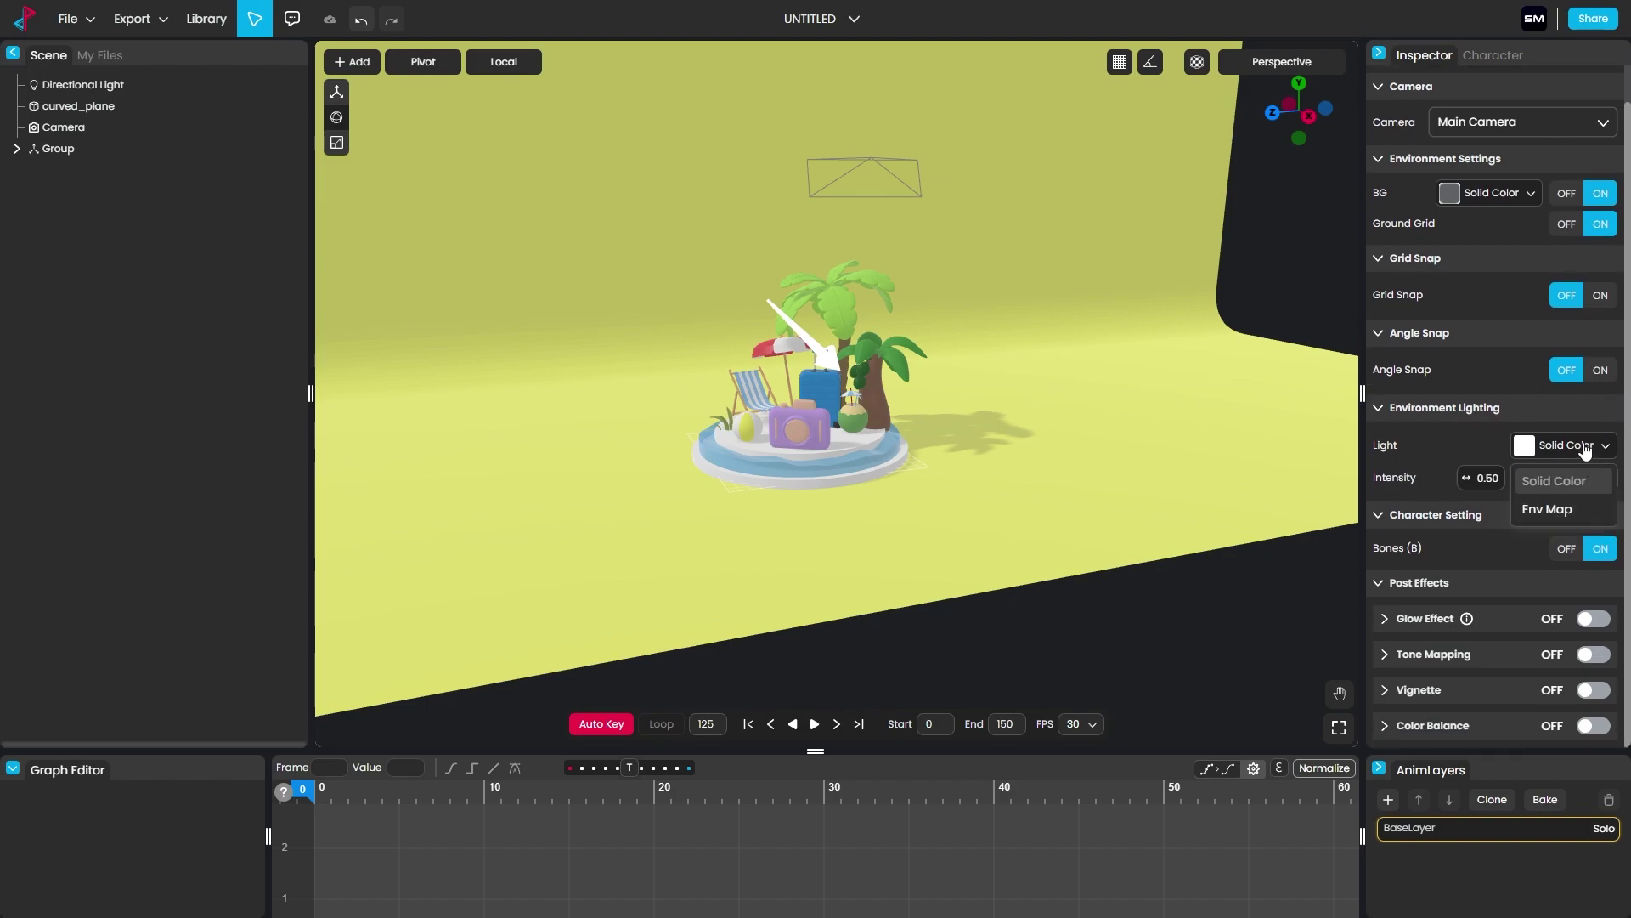
{"action": "left_click", "coordinate": [1465, 442]}
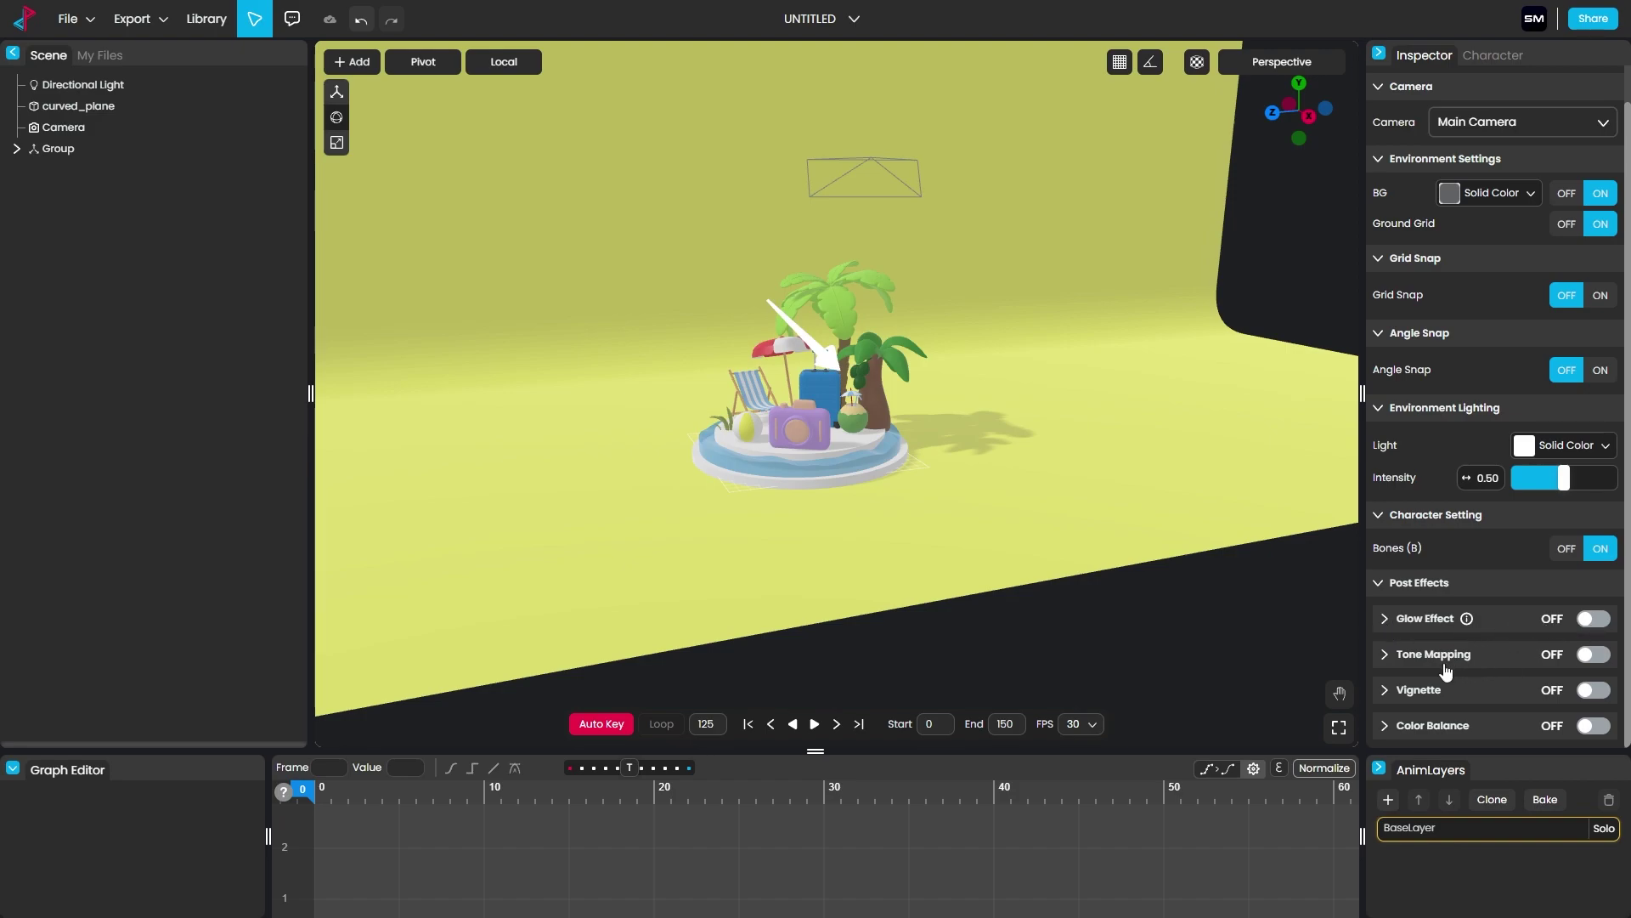
Step: Turn on the Tone Mapping post effect with exposure 1.08 and contrast 2.52
{"action": "left_click", "coordinate": [1386, 663]}
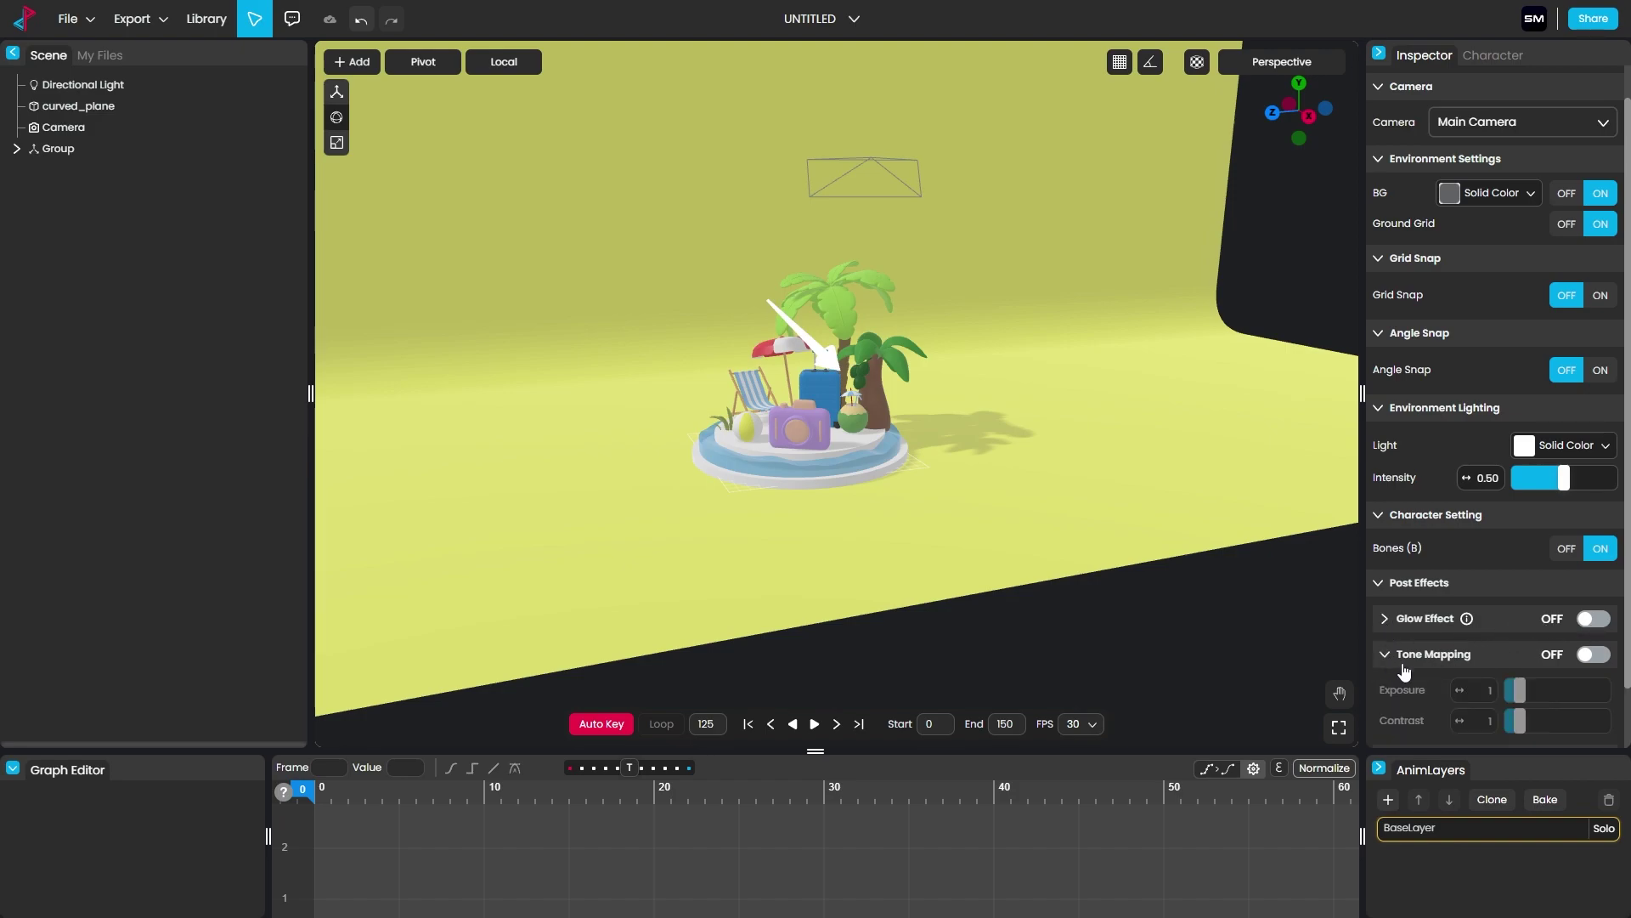
{"action": "left_click", "coordinate": [1595, 660]}
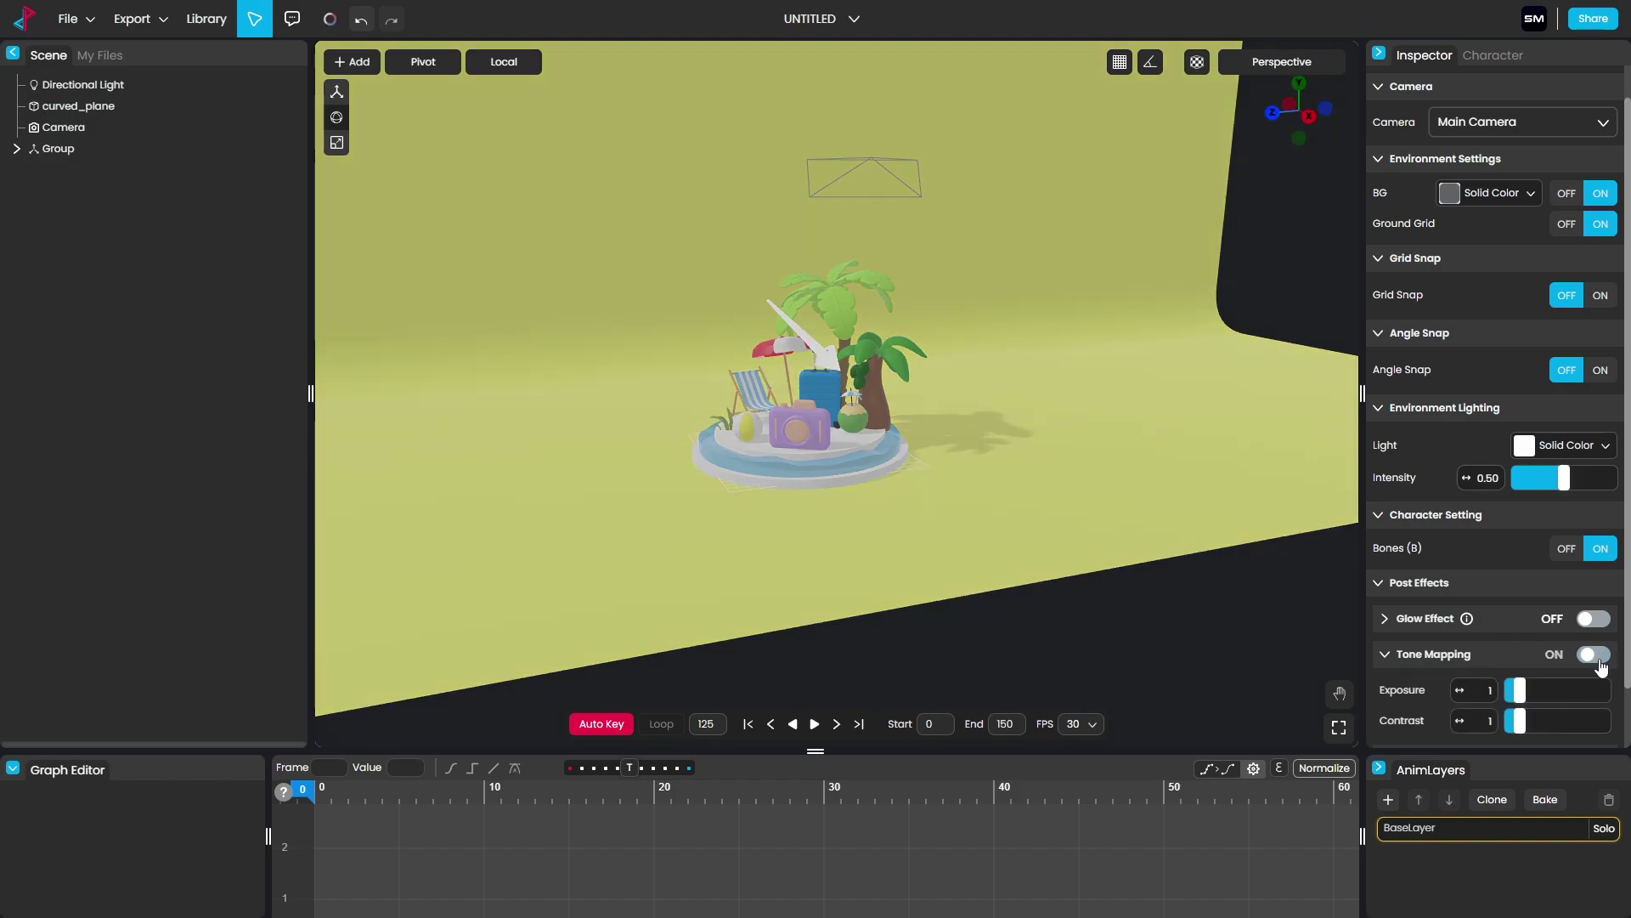
{"action": "mouse_move", "coordinate": [1519, 690]}
{"action": "left_mouse_down"}
{"action": "mouse_move", "coordinate": [1533, 690]}
{"action": "mouse_move", "coordinate": [1535, 730]}
{"action": "mouse_move", "coordinate": [1521, 685]}
{"action": "left_mouse_up"}
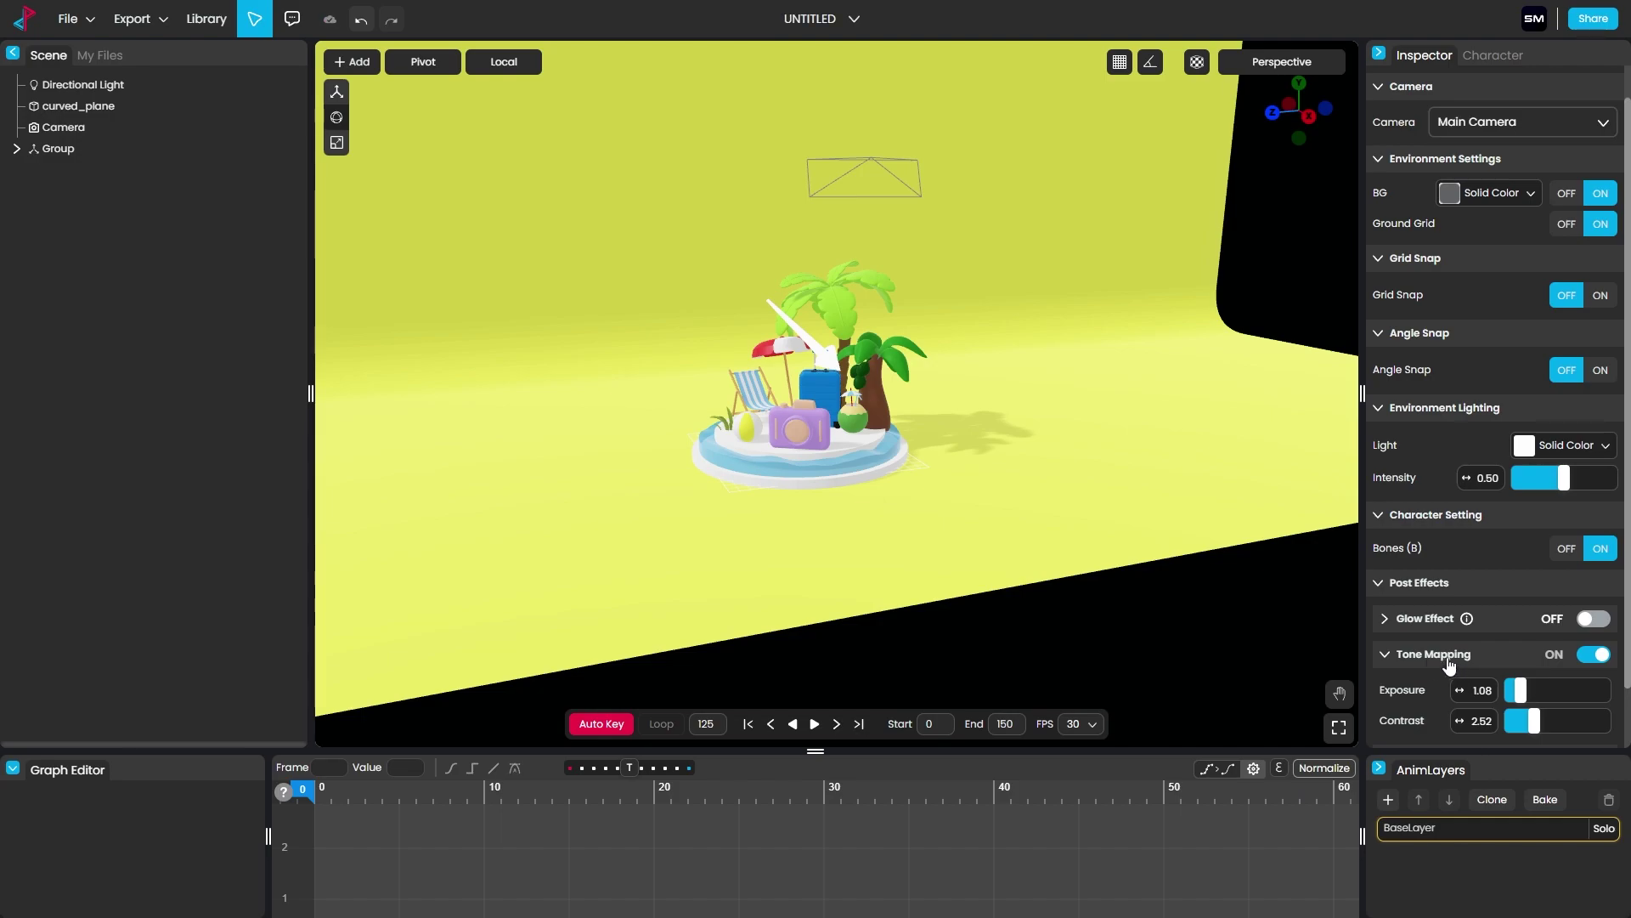
{"action": "left_click", "coordinate": [1404, 660]}
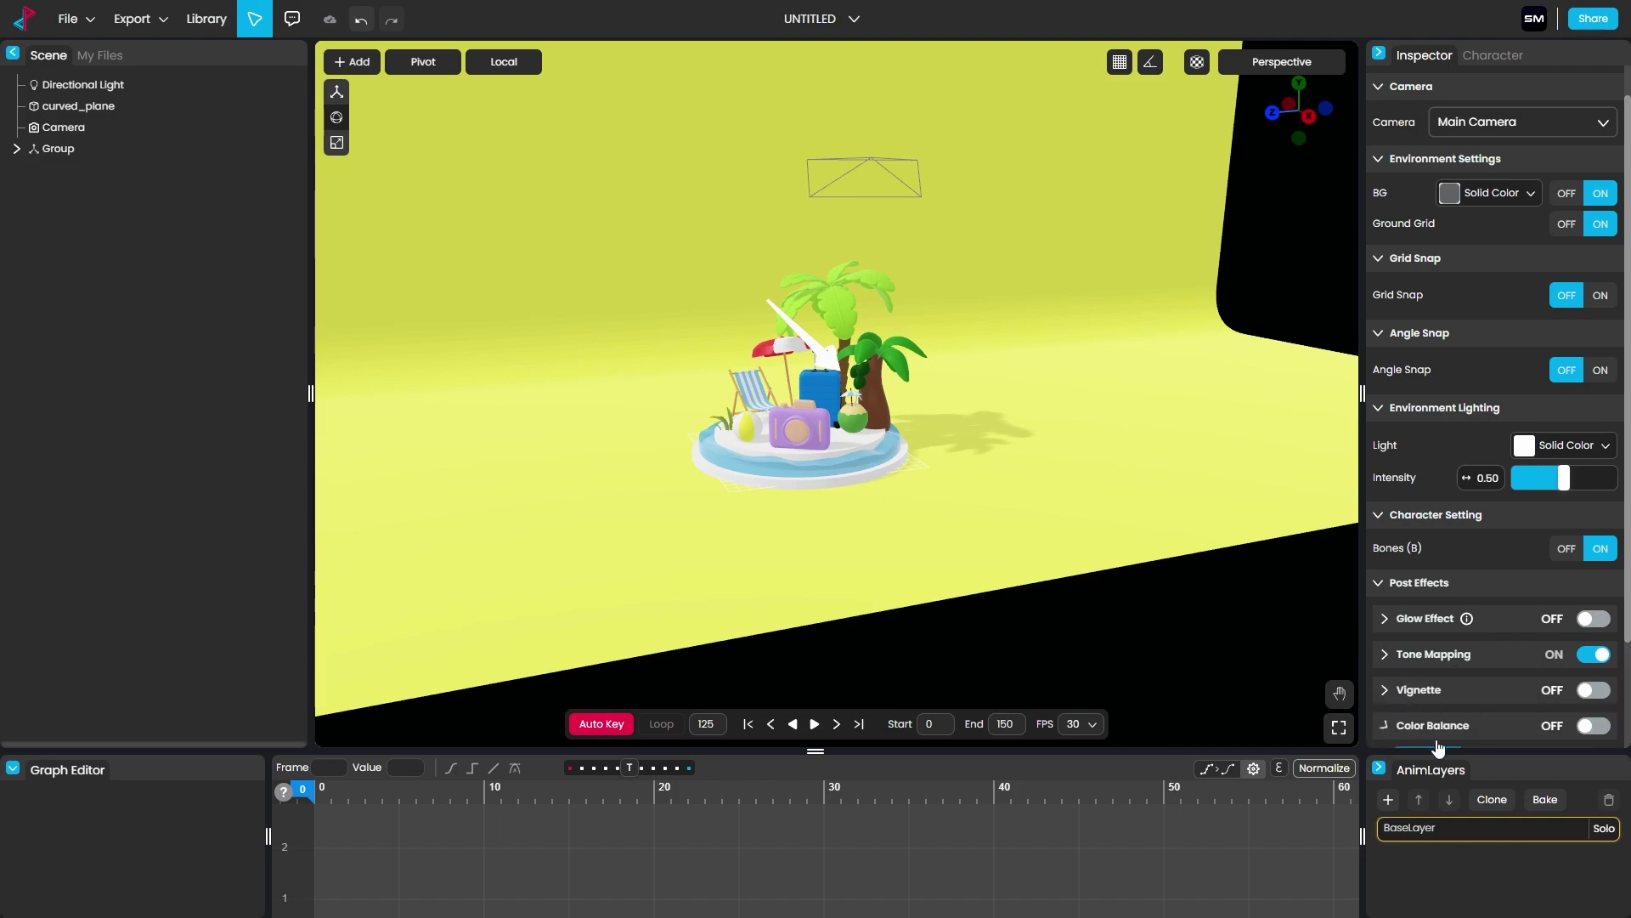
Step: Try the Color Balance post effect and switch it back off
{"action": "left_click", "coordinate": [1516, 727]}
{"action": "left_click", "coordinate": [1605, 598]}
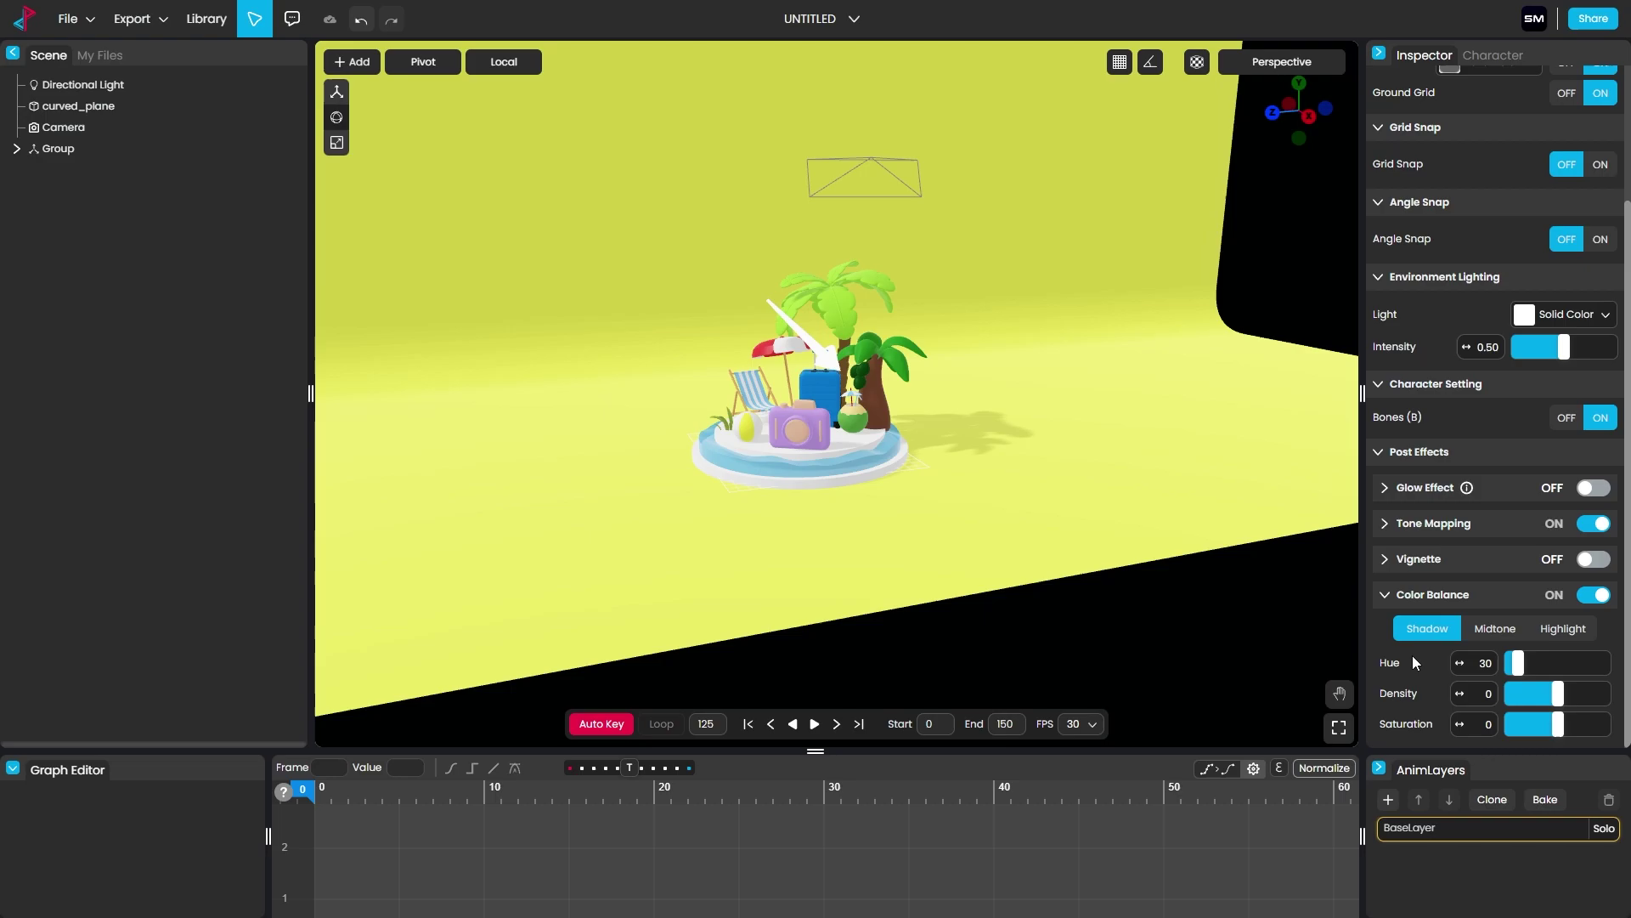
{"action": "left_click", "coordinate": [1590, 596]}
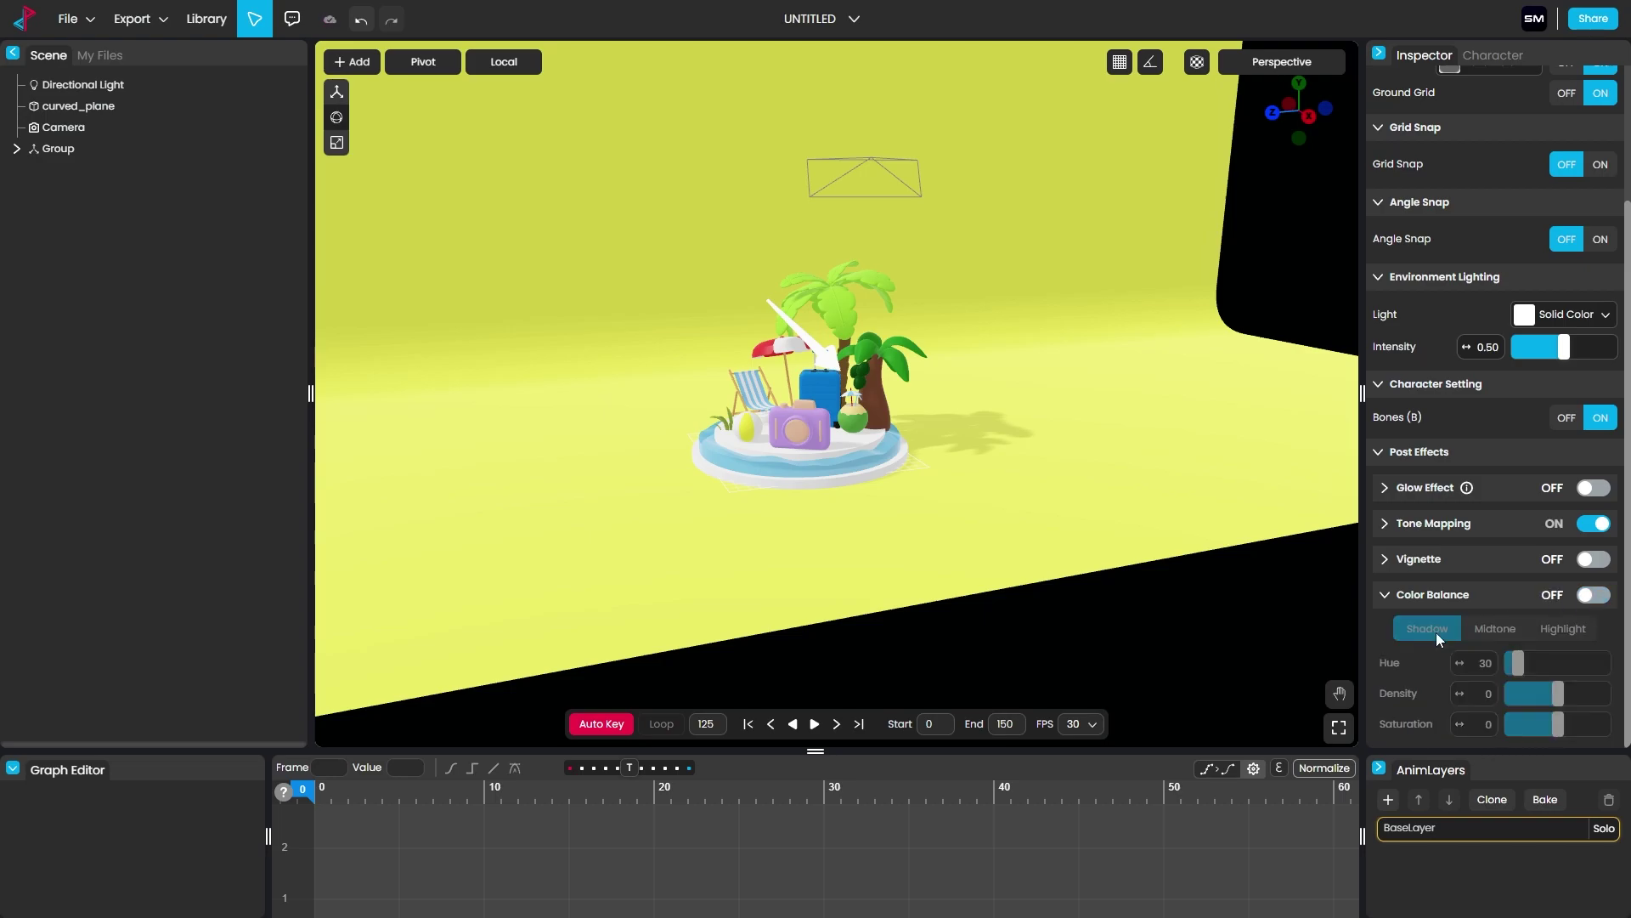
{"action": "left_click", "coordinate": [1387, 602]}
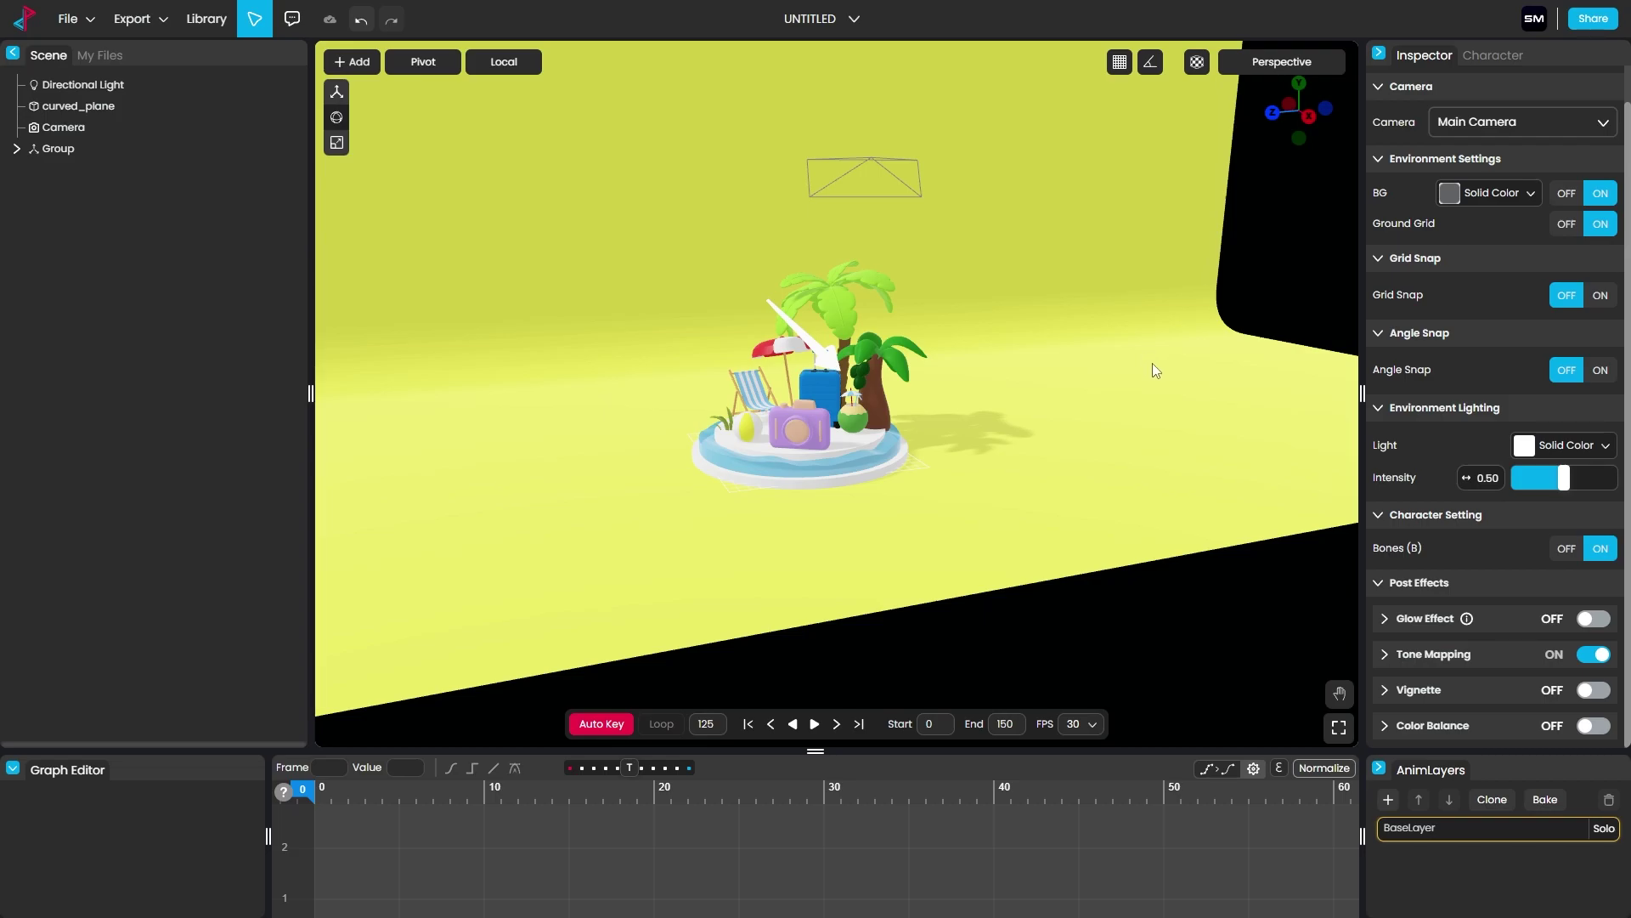
Step: Switch the viewport to the scene camera and play the island animation from the first frame
{"action": "left_click", "coordinate": [1270, 75]}
{"action": "left_click", "coordinate": [1279, 136]}
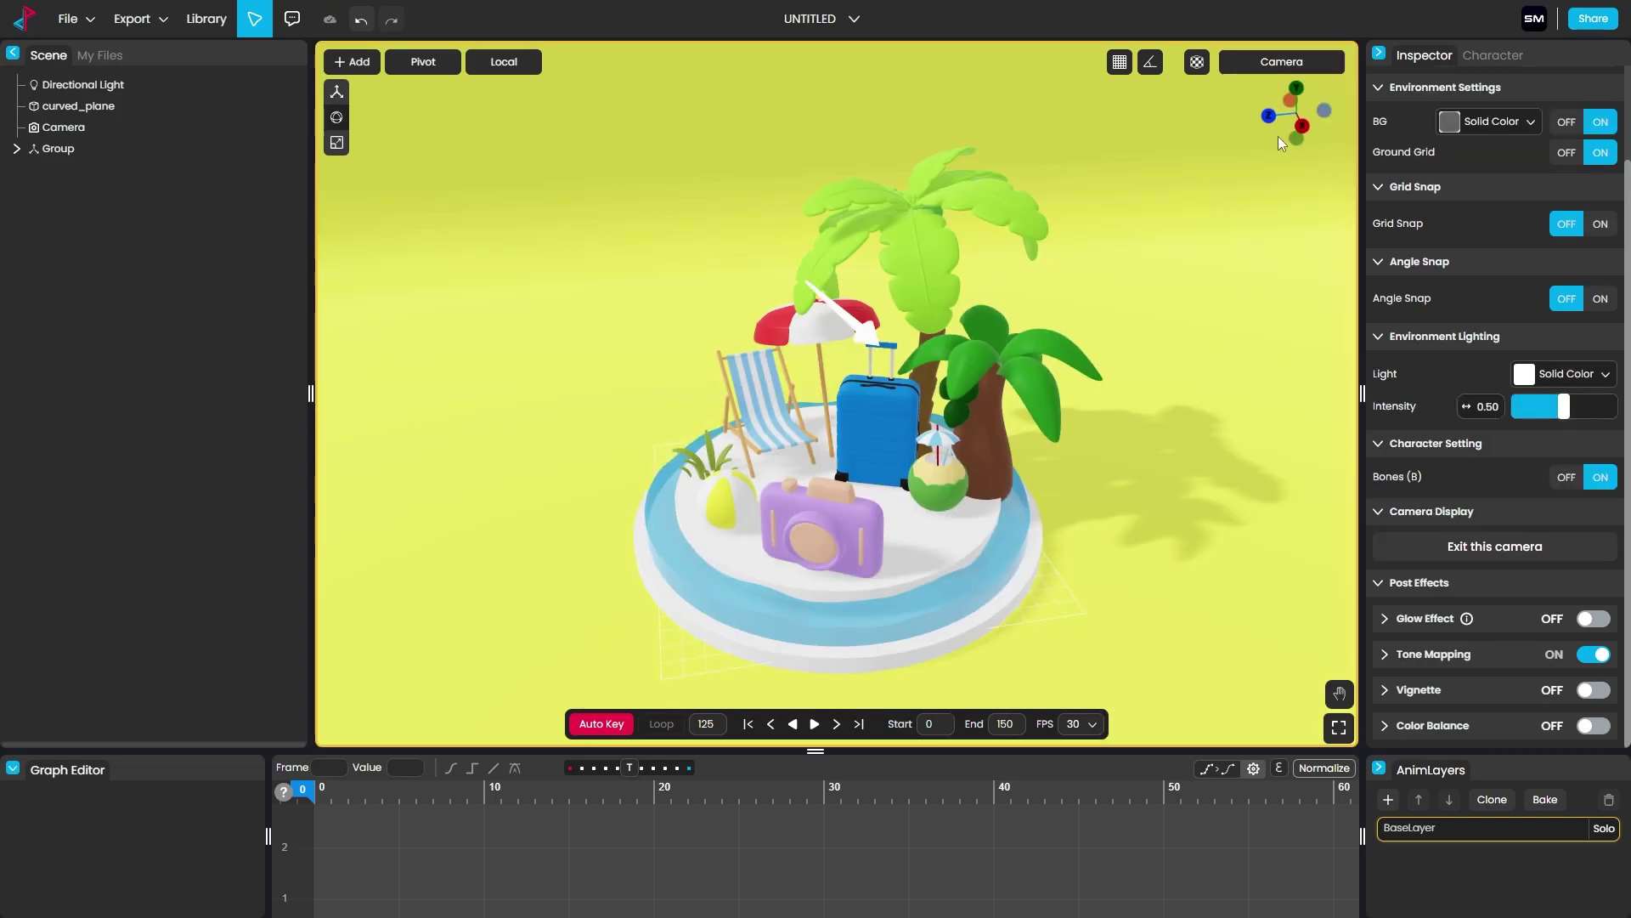
{"action": "left_click", "coordinate": [748, 724]}
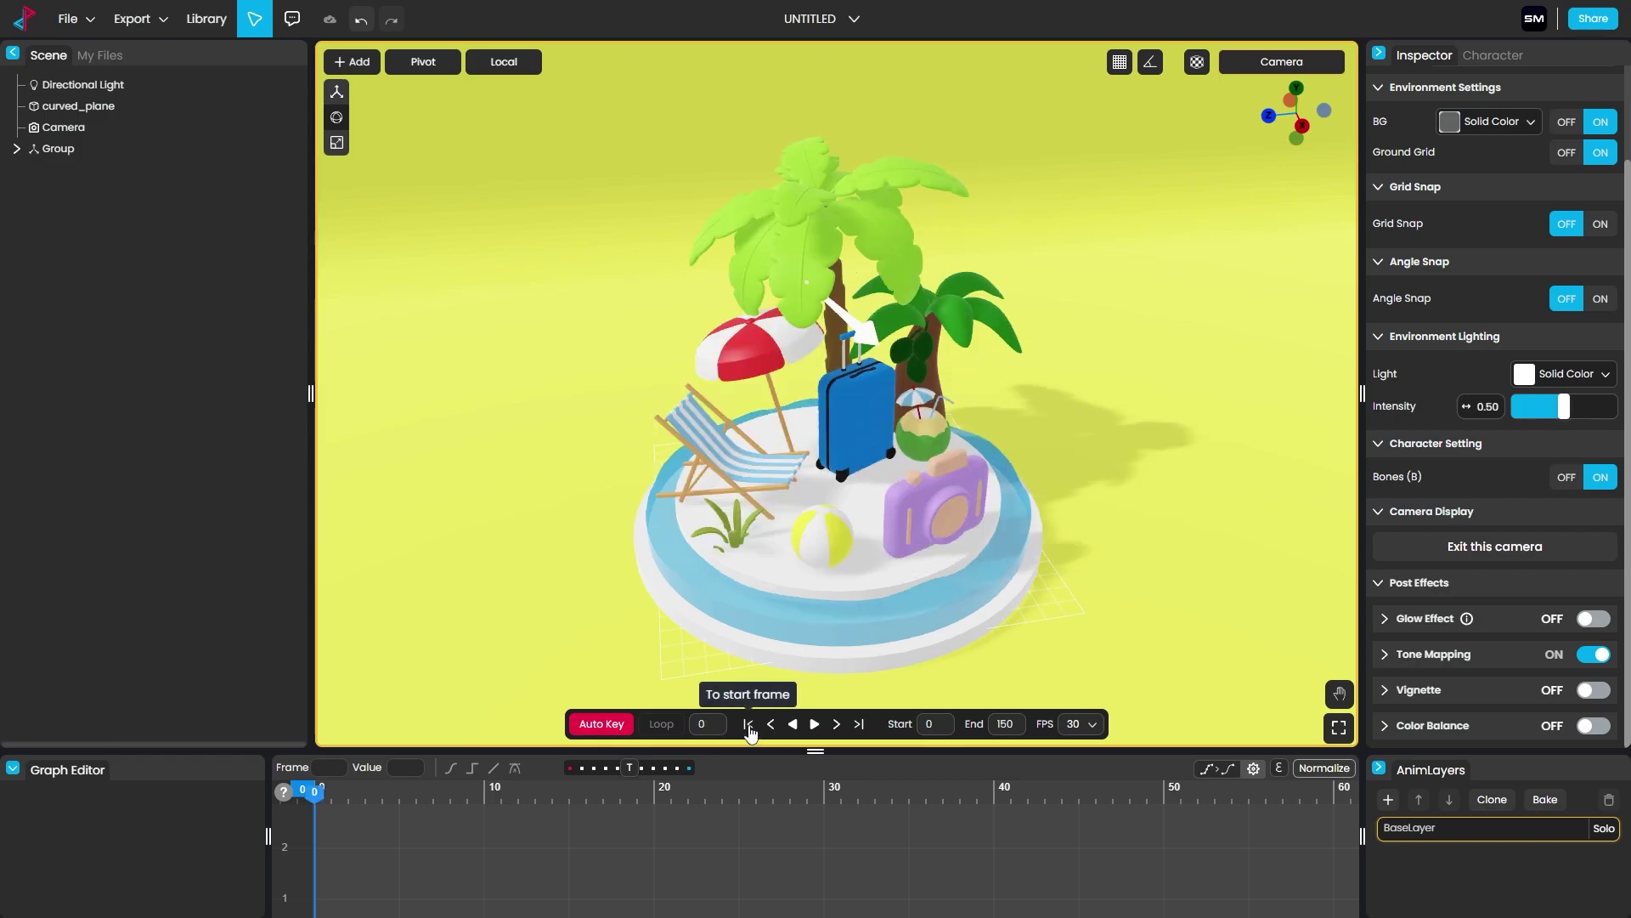
{"action": "left_click", "coordinate": [813, 724]}
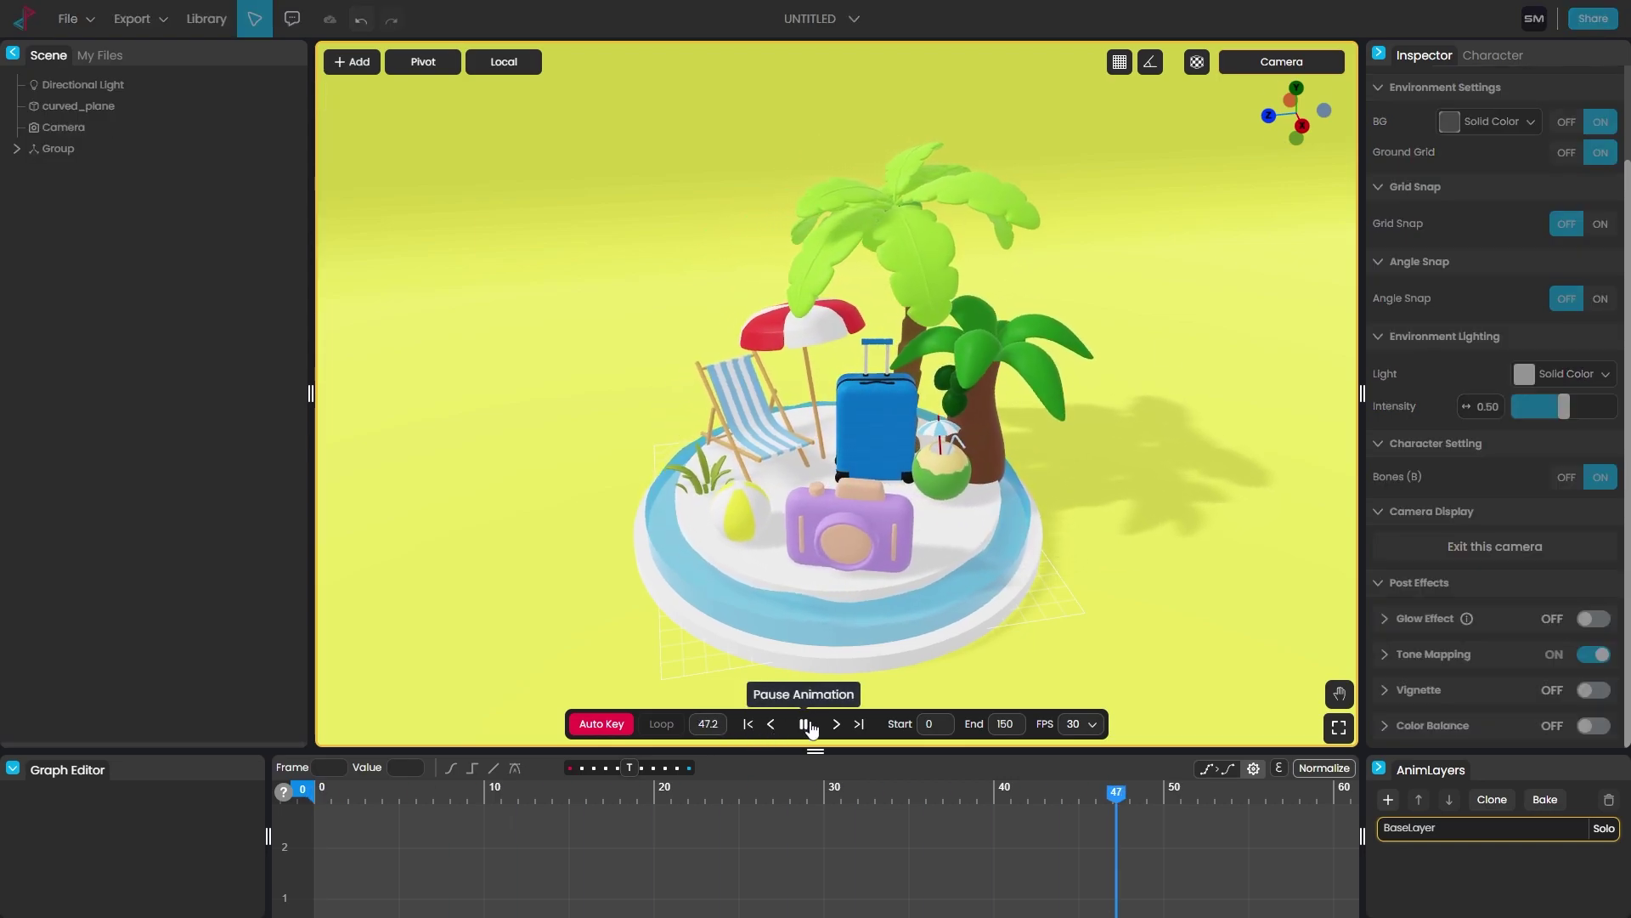
{"action": "left_click", "coordinate": [802, 724]}
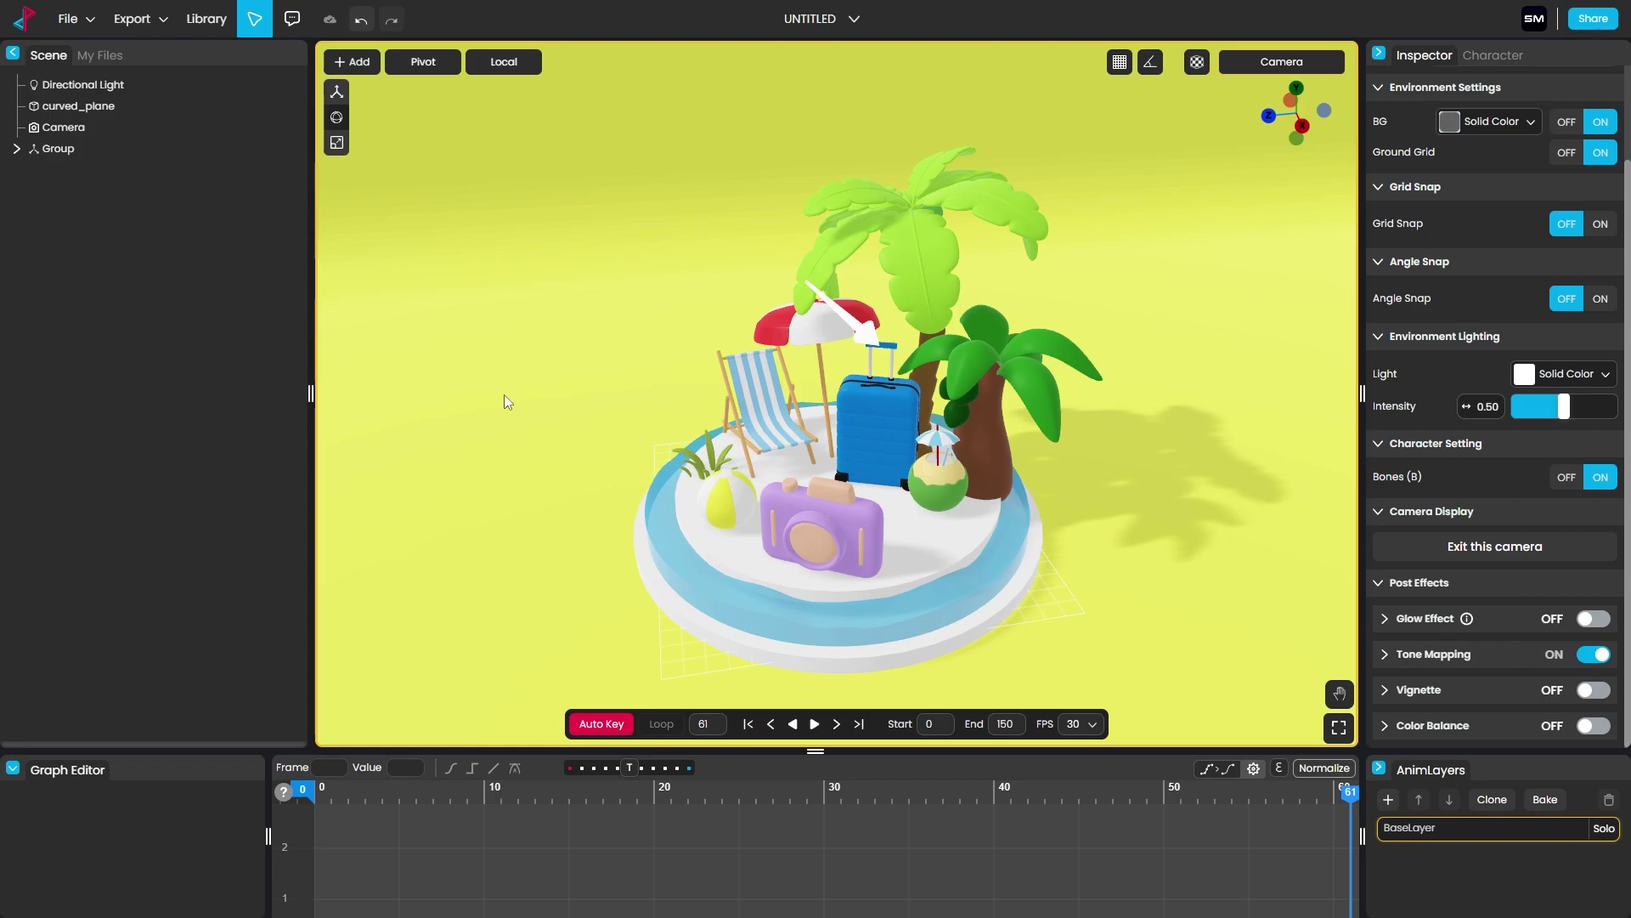
Step: Export the animation as an MP4 video using the Video size preset, 1920 x 1080 px, and open the downloaded UNTILTED.mp4 file
{"action": "left_click", "coordinate": [161, 26]}
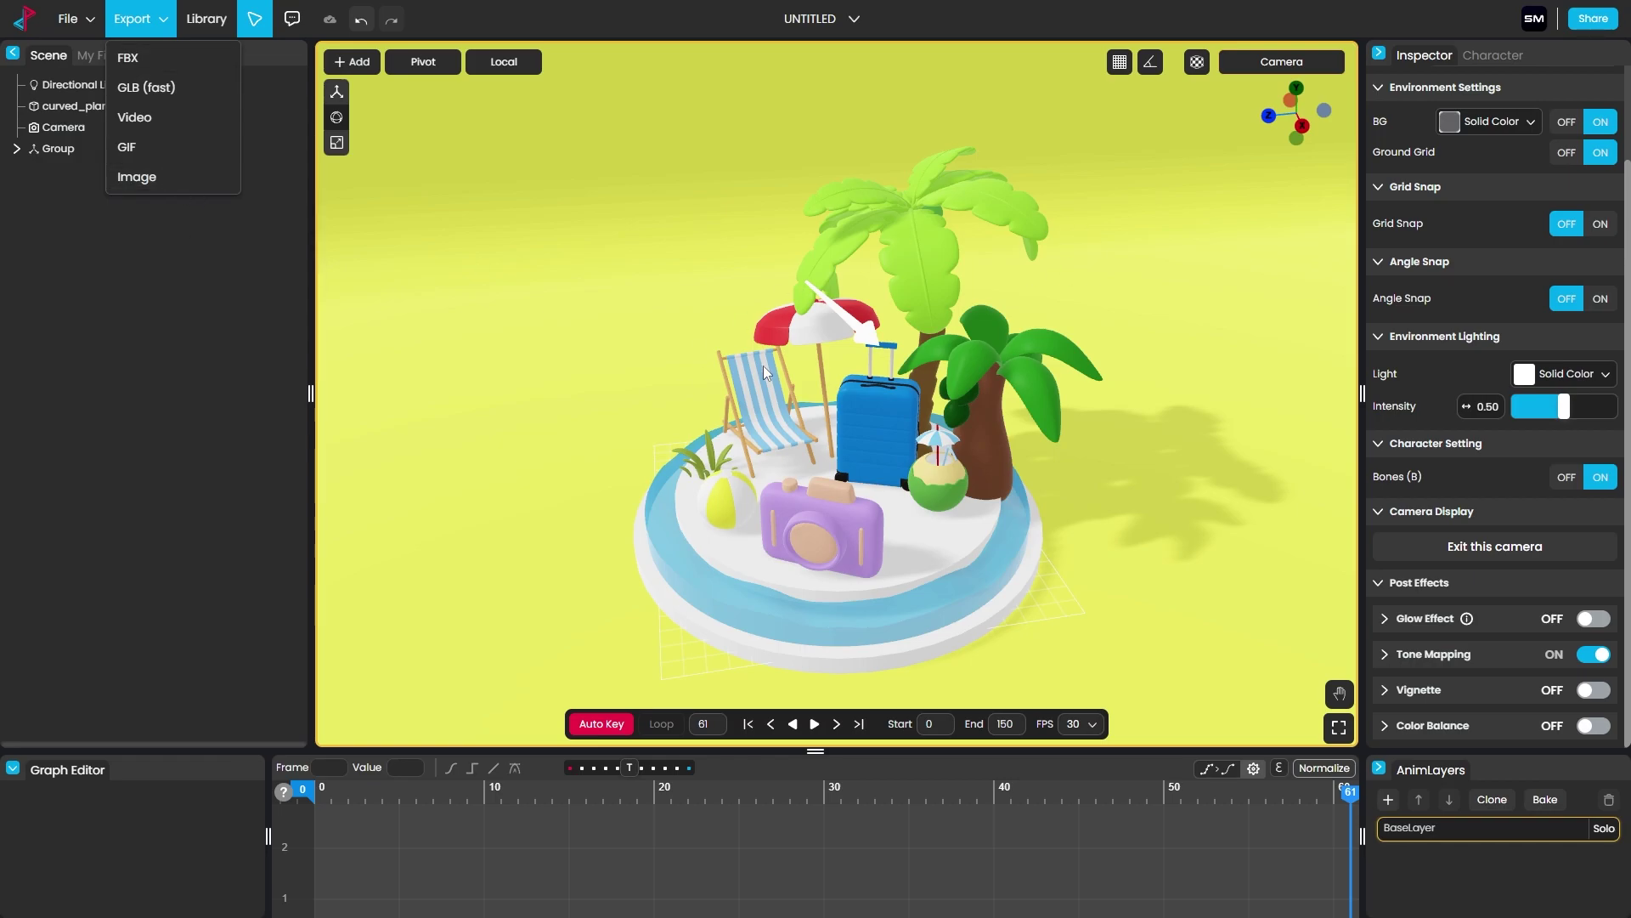
{"action": "left_click", "coordinate": [157, 121]}
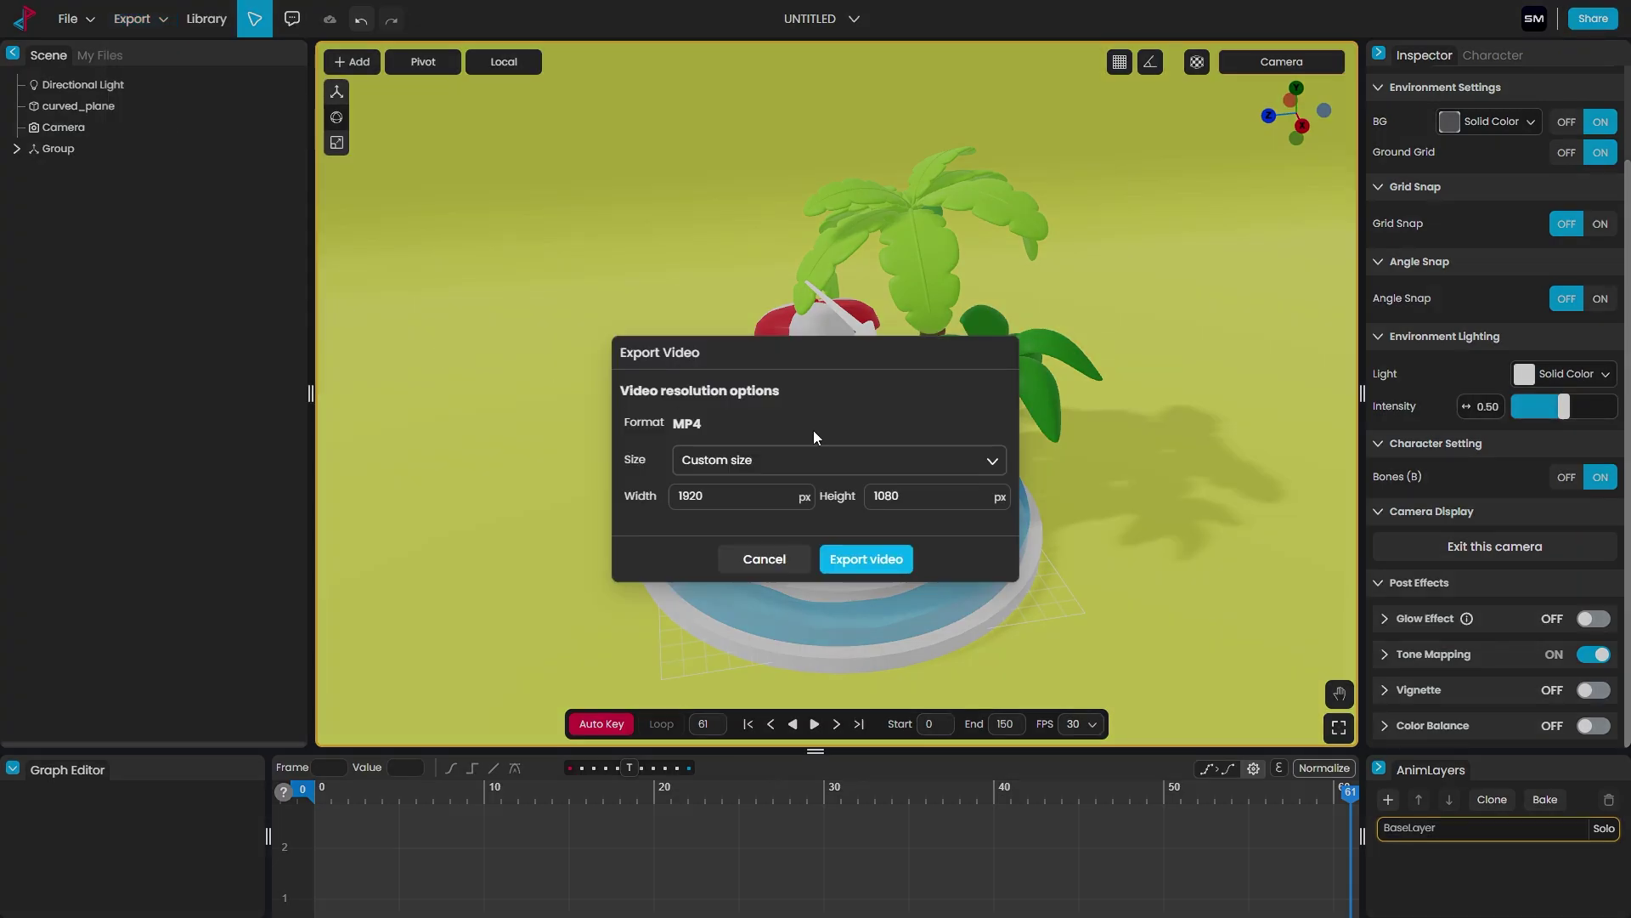
{"action": "left_click", "coordinate": [892, 469]}
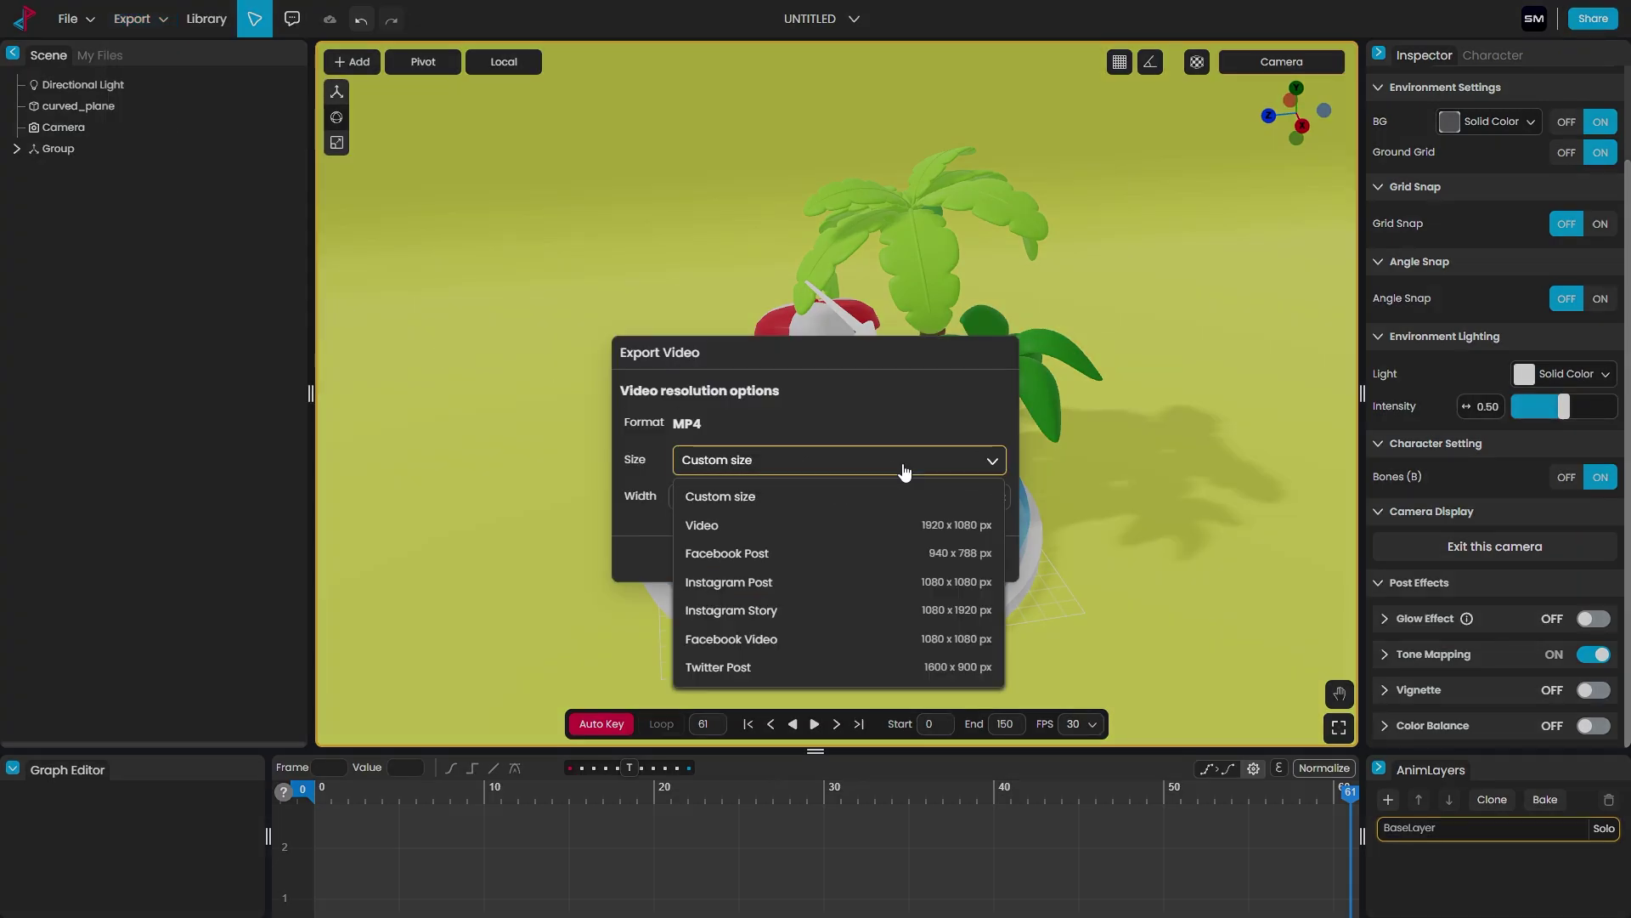
{"action": "left_click", "coordinate": [888, 524]}
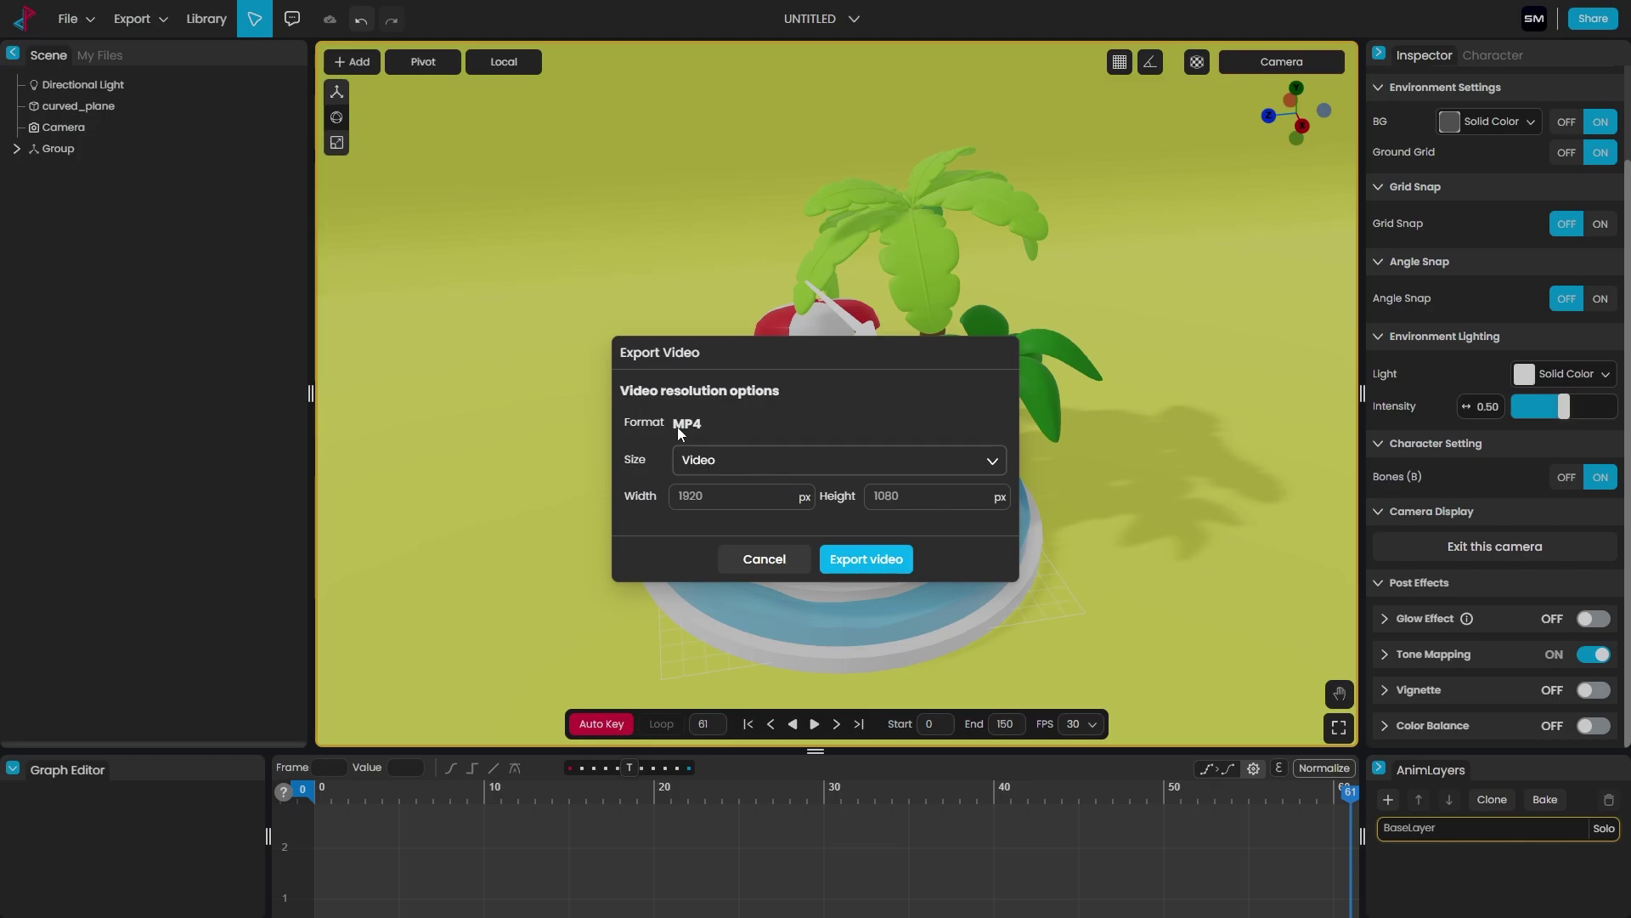
{"action": "left_click", "coordinate": [889, 567]}
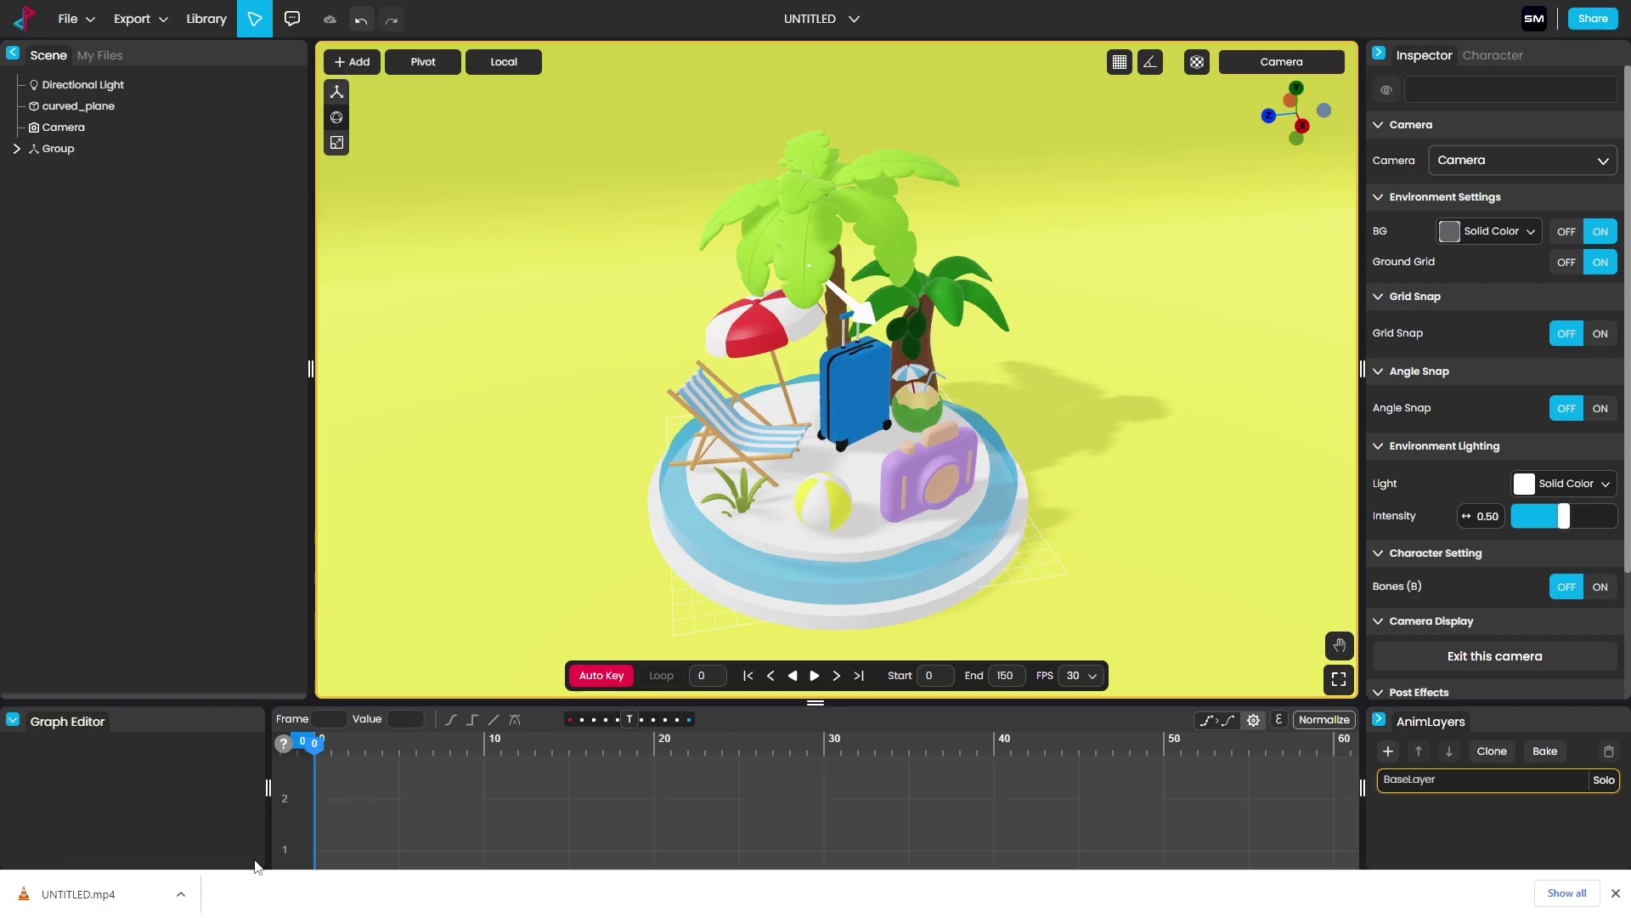
{"action": "left_click", "coordinate": [85, 894]}
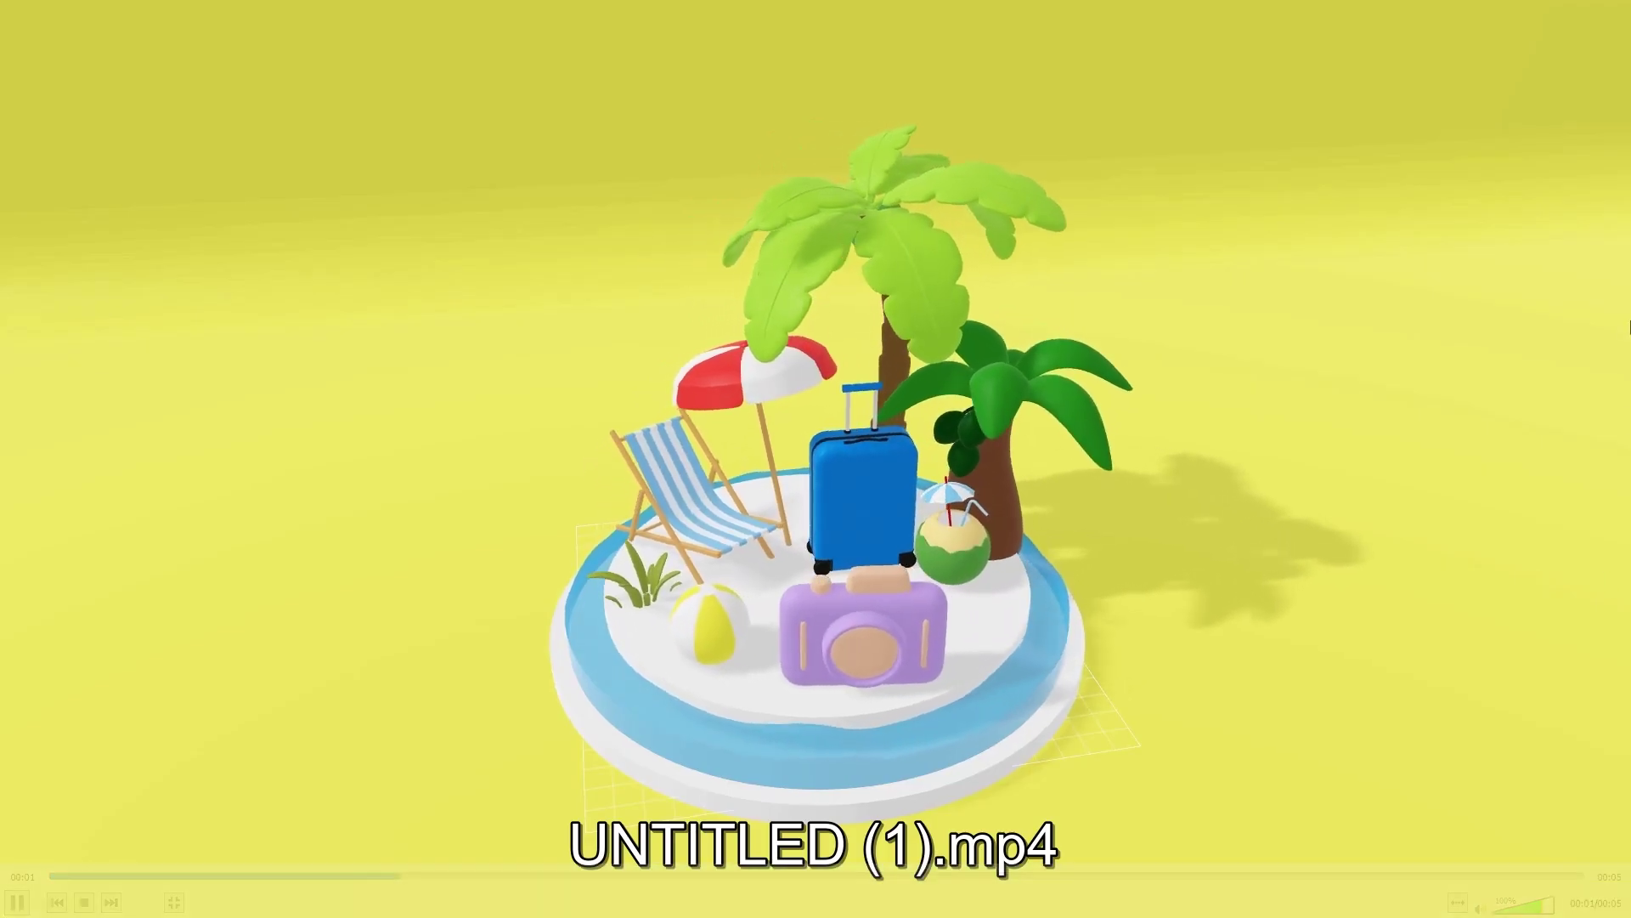